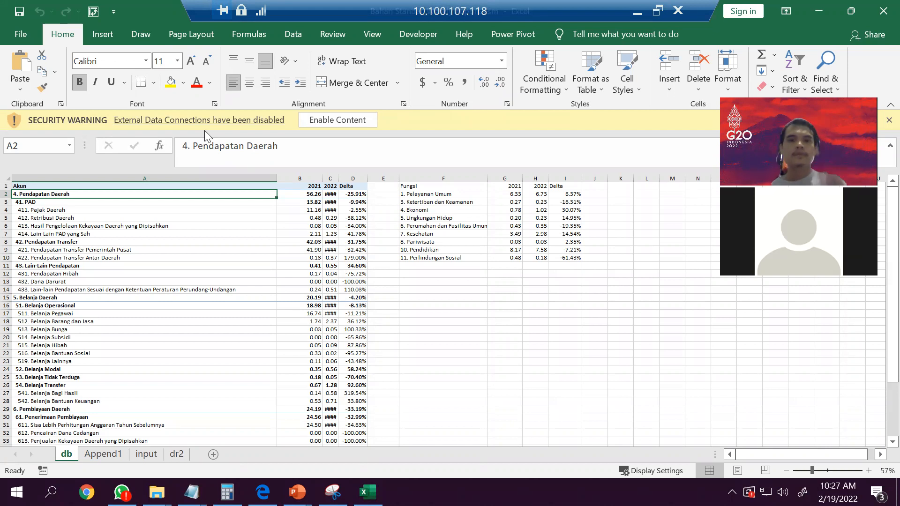
Inspect the account summary on the db sheet, including the formula in B6, and open the dr2 sheet.
left_click(110, 235)
key("ctrl+Home")
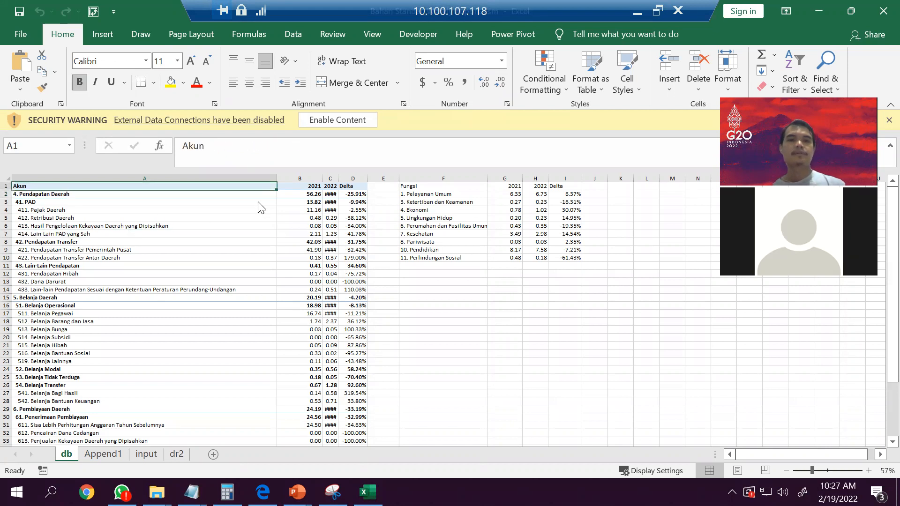
key("Down")
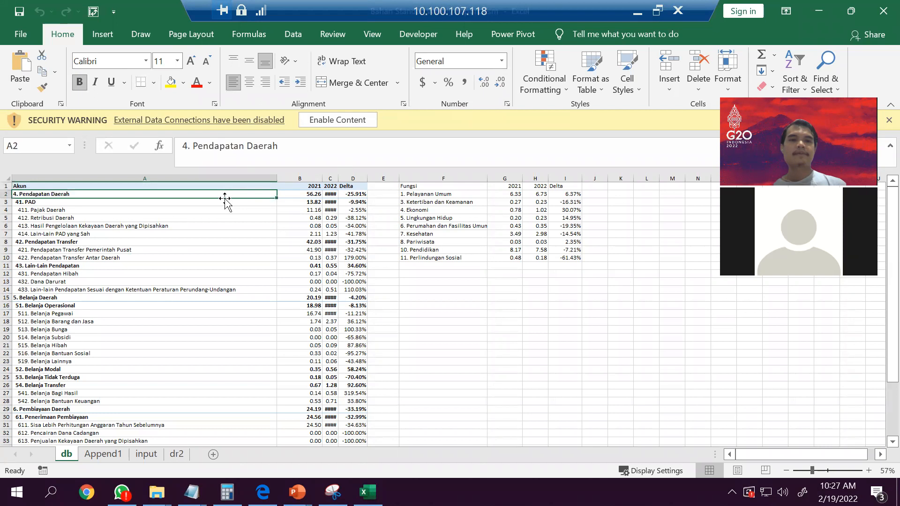
key("Right")
key("Down")
key("Down")
key("Down")
key("Down")
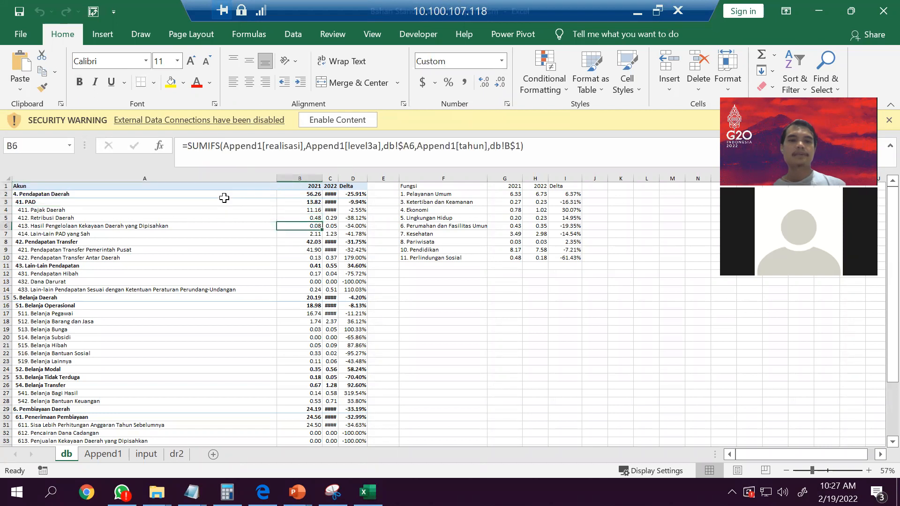
left_click(177, 454)
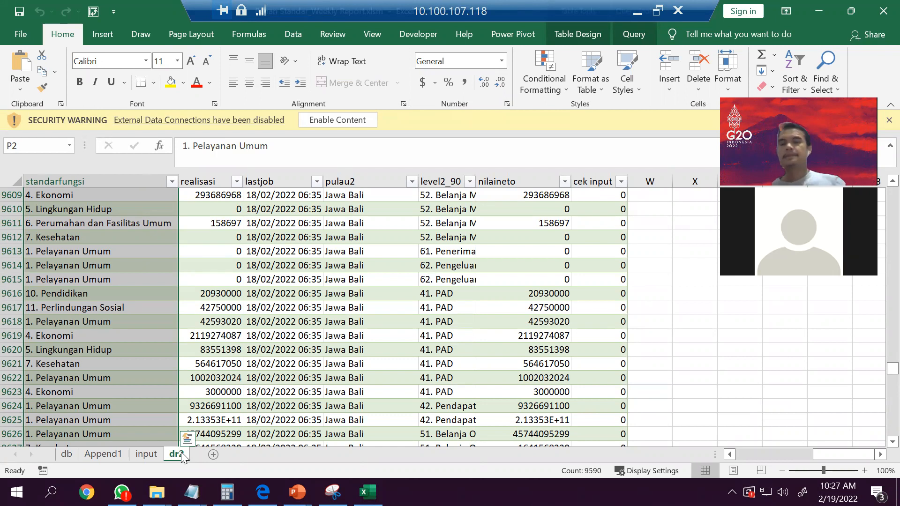
Lower the system volume to 40.
key("XF86AudioLowerVolume")
key("XF86AudioLowerVolume")
key("XF86AudioLowerVolume")
key("XF86AudioLowerVolume")
key("XF86AudioLowerVolume")
key("XF86AudioLowerVolume")
key("XF86AudioLowerVolume")
key("XF86AudioLowerVolume")
key("XF86AudioLowerVolume")
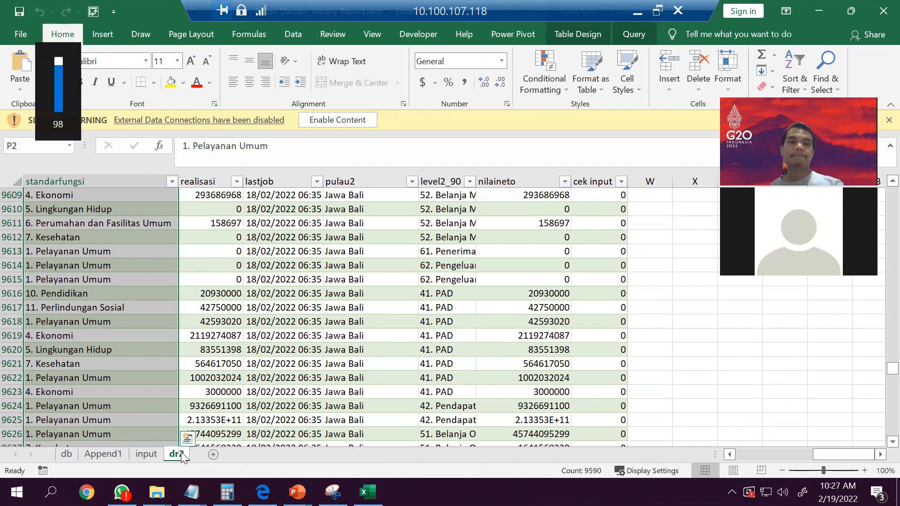
key("XF86AudioLowerVolume")
key("XF86AudioLowerVolume")
key("XF86AudioLowerVolume")
key("XF86AudioLowerVolume")
key("XF86AudioLowerVolume")
key("XF86AudioLowerVolume")
key("XF86AudioLowerVolume")
key("XF86AudioLowerVolume")
key("XF86AudioLowerVolume")
key("XF86AudioLowerVolume")
key("XF86AudioLowerVolume")
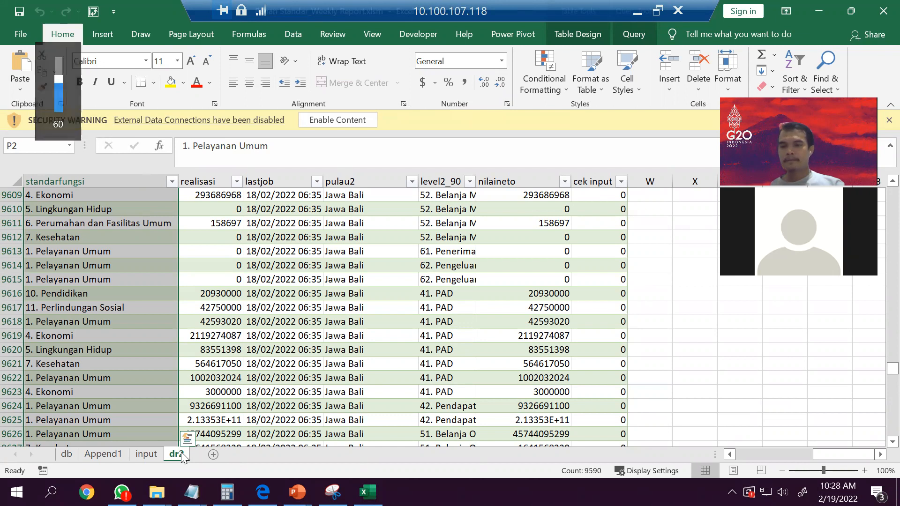
key("XF86AudioLowerVolume")
key("XF86AudioLowerVolume")
key("XF86AudioLowerVolume")
key("XF86AudioLowerVolume")
key("XF86AudioLowerVolume")
key("XF86AudioLowerVolume")
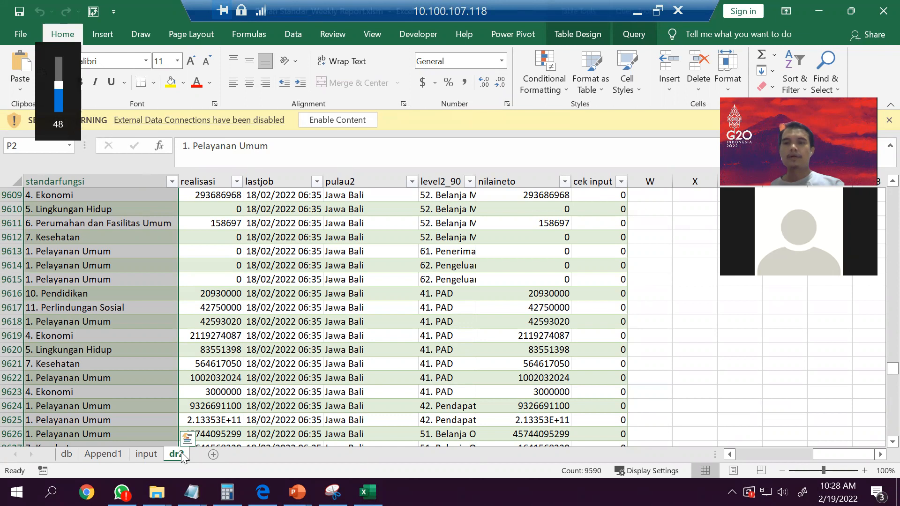
key("XF86AudioLowerVolume")
key("XF86AudioLowerVolume")
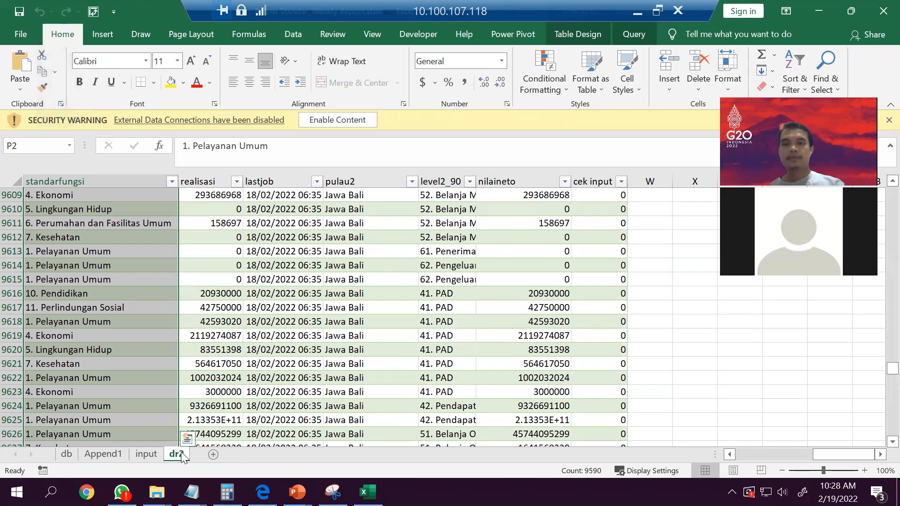
key("XF86AudioLowerVolume")
key("XF86AudioLowerVolume")
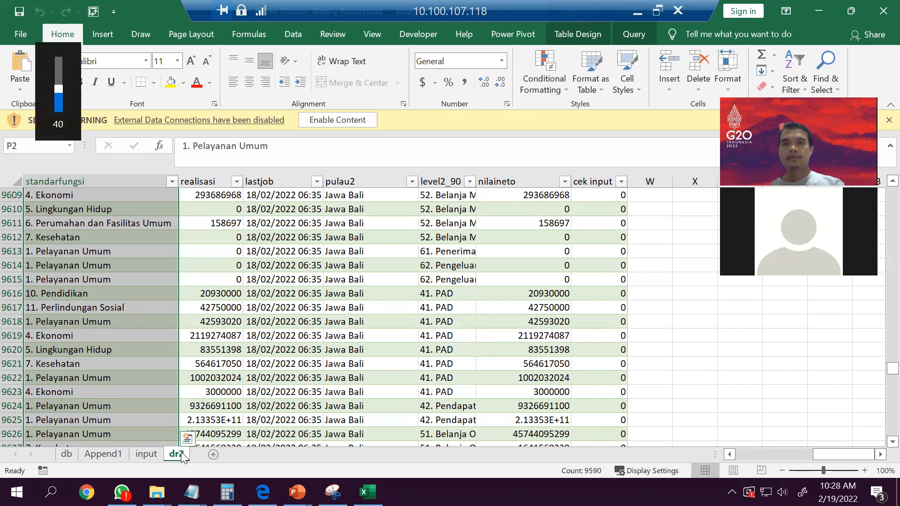
Raise the system volume slightly.
key("XF86AudioRaiseVolume")
key("XF86AudioRaiseVolume")
key("XF86AudioRaiseVolume")
key("XF86AudioRaiseVolume")
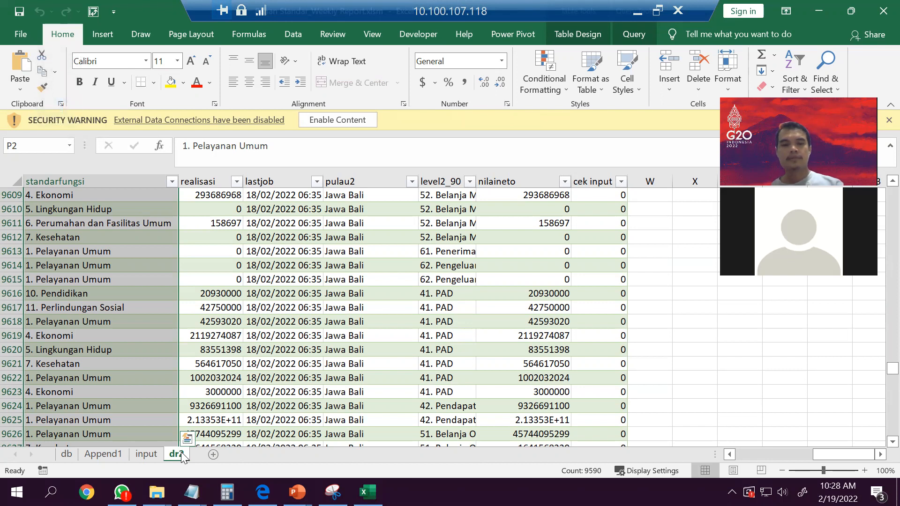
Switch to File Explorer and open the Tableau folder inside "1. Tarikan Data Real Time SIKD Core" on the dkd network share.
left_click(157, 492)
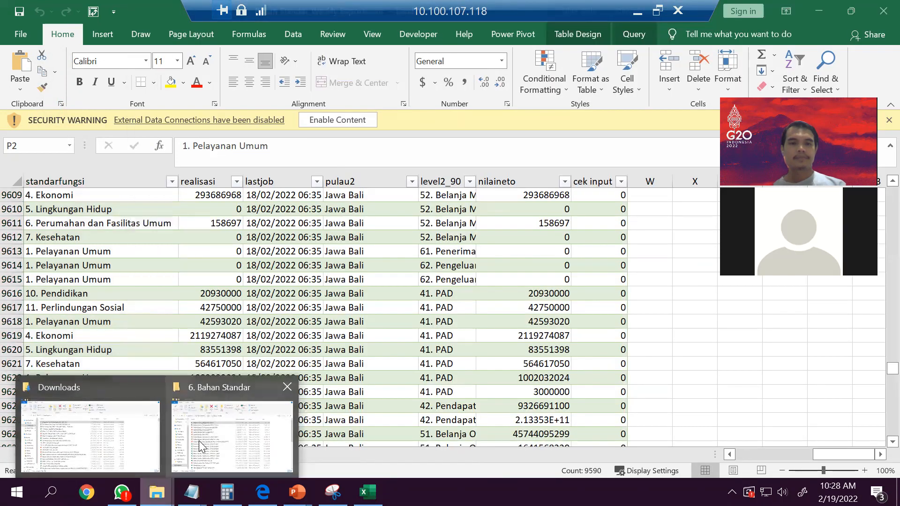
left_click(231, 438)
left_click(364, 114)
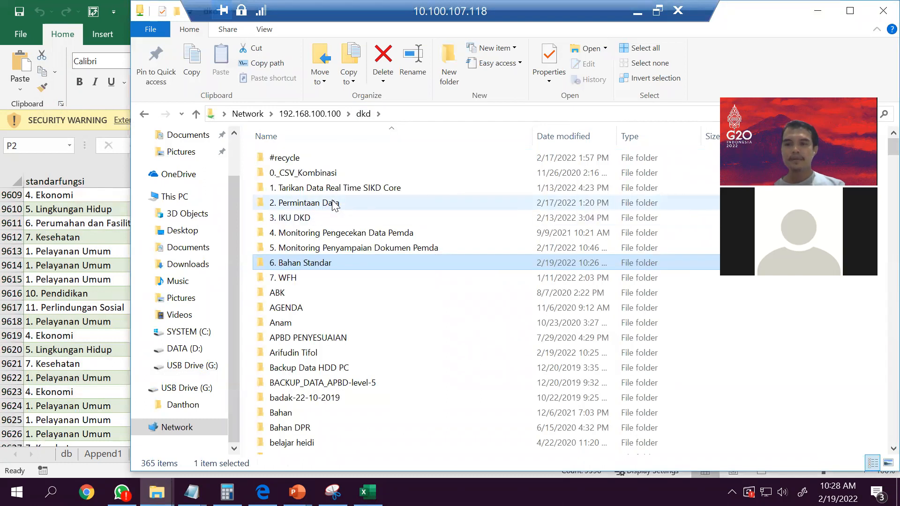
double_click(331, 190)
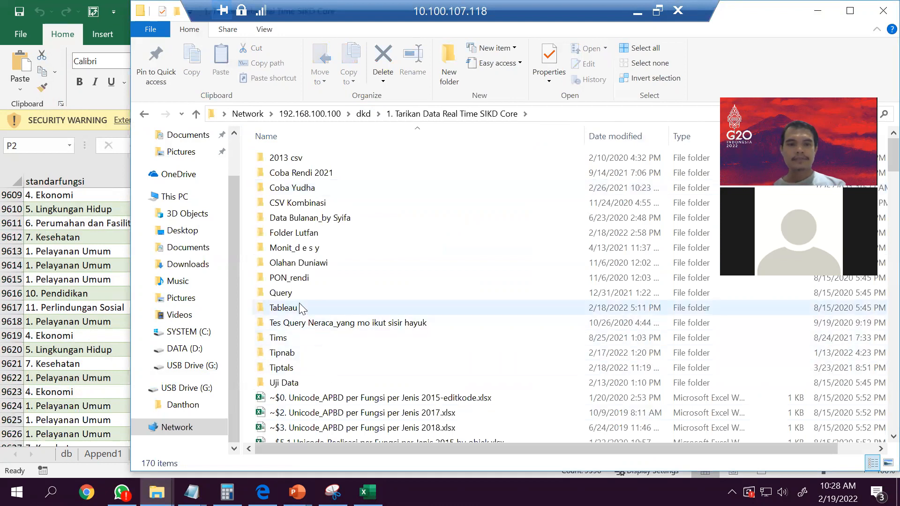
double_click(299, 305)
Browse the Tableau workbooks in the folder down to the Belanja Infras and Anggaran Infras files, and close the folder window.
left_click(324, 334)
key("Down")
key("Down")
key("Down")
key("Down")
key("Down")
key("Down")
key("Down")
key("Down")
key("Down")
key("Down")
key("Down")
key("Down")
key("Down")
key("Down")
key("Down")
key("Down")
key("Down")
key("Down")
key("Down")
key("Down")
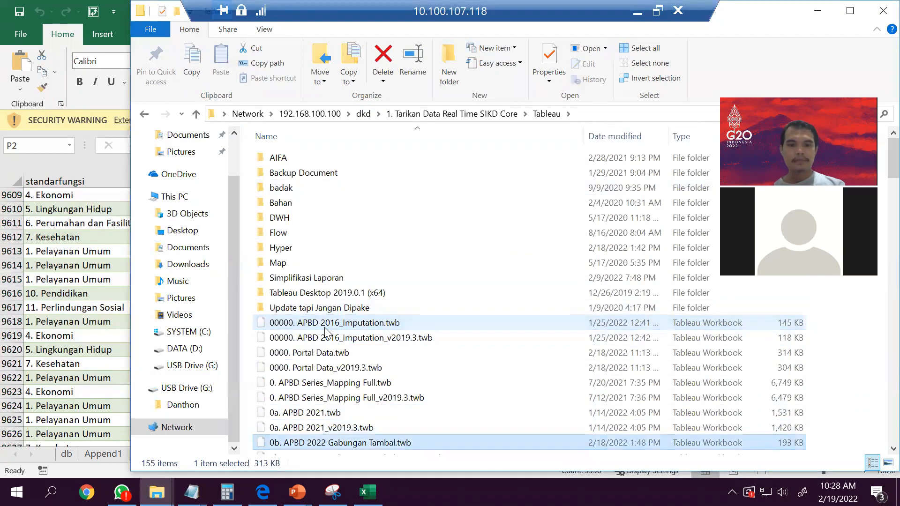
key("Down")
key("Down")
key("Down")
key("Down")
key("Down")
key("Down")
key("Down")
key("Down")
key("Down")
key("Down")
key("Down")
key("Down")
key("Down")
key("Down")
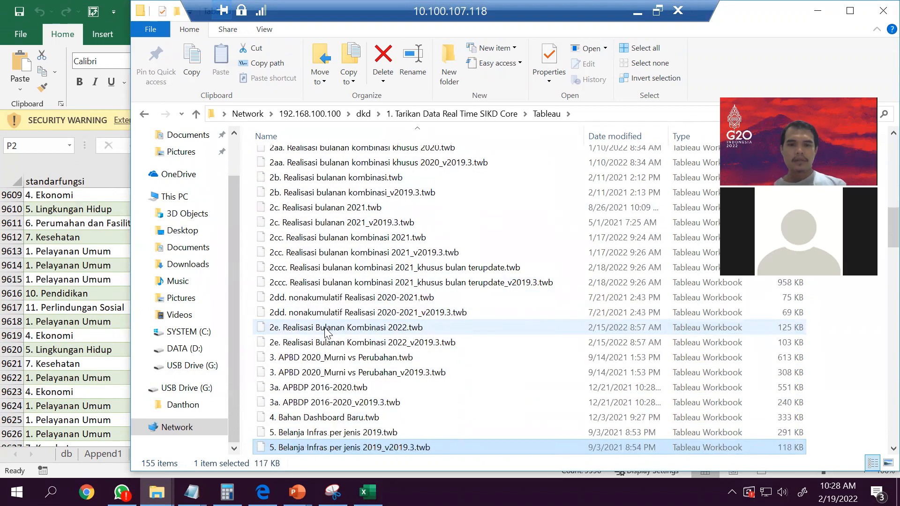
key("Down")
key("Down")
key("Down")
key("Down")
key("Down")
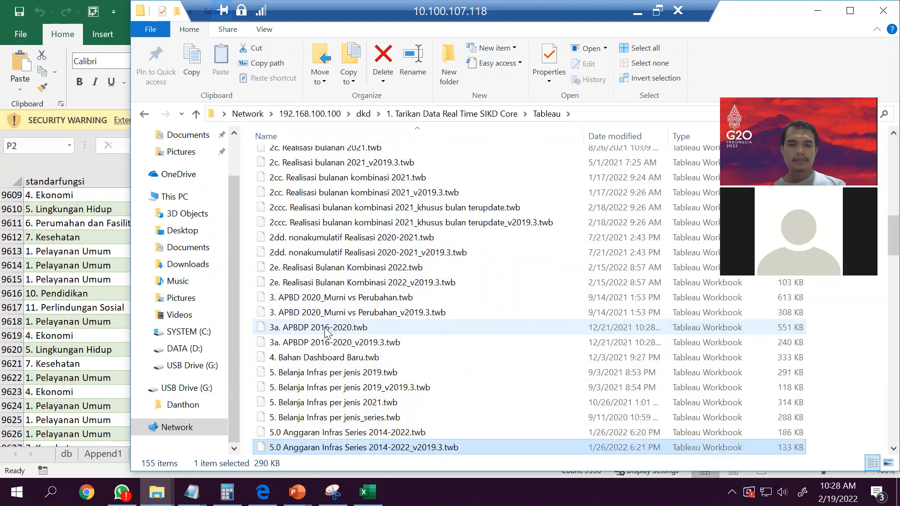
key("Up")
key("Up")
key("Up")
key("Up")
key("Up")
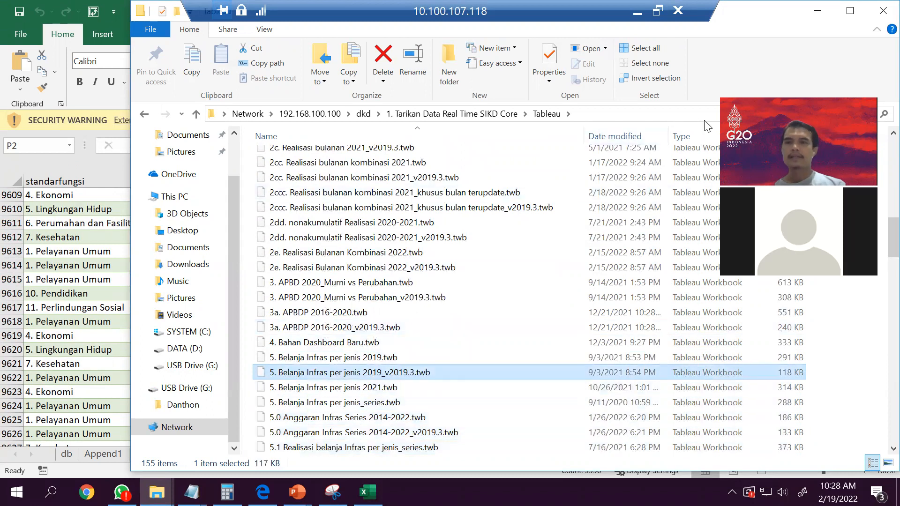
left_click(880, 15)
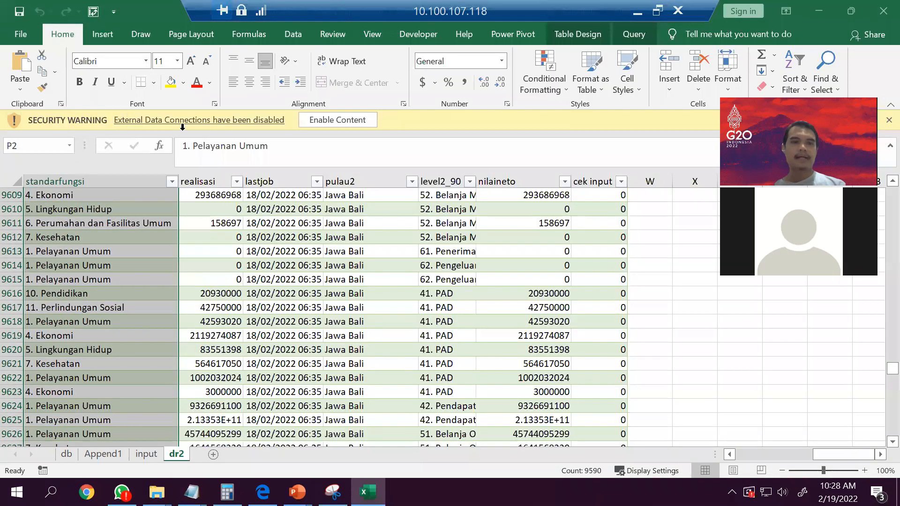
Check a lastjob timestamp on the dr2 sheet, and review the input sheet from its first column and the Append1 sheet.
left_click(287, 225)
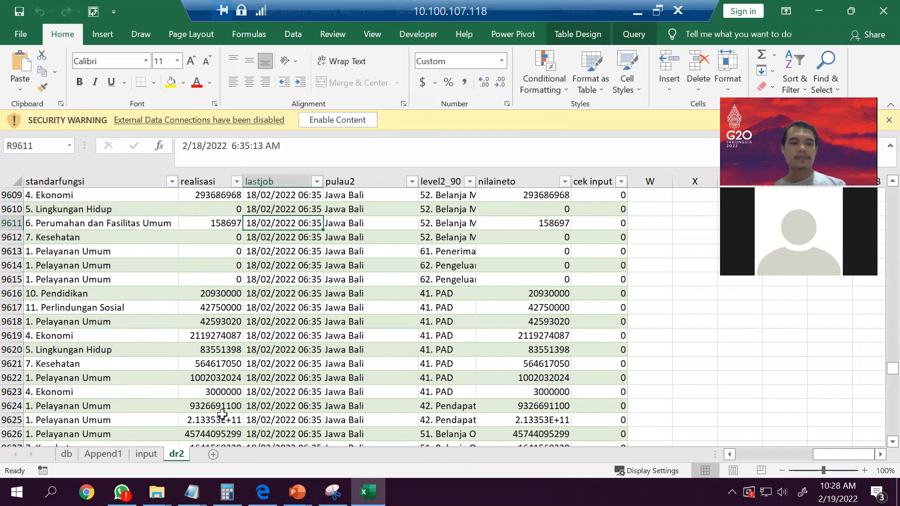
left_click(148, 455)
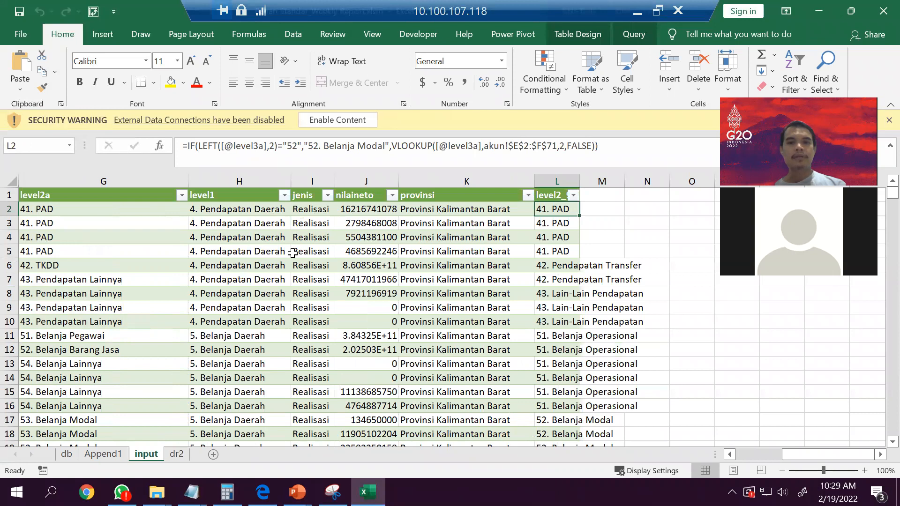
key("Home")
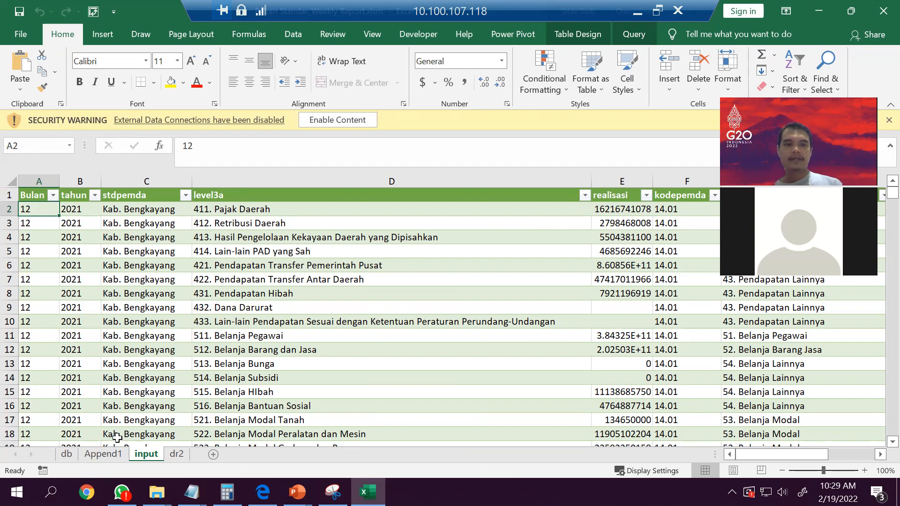
left_click(104, 454)
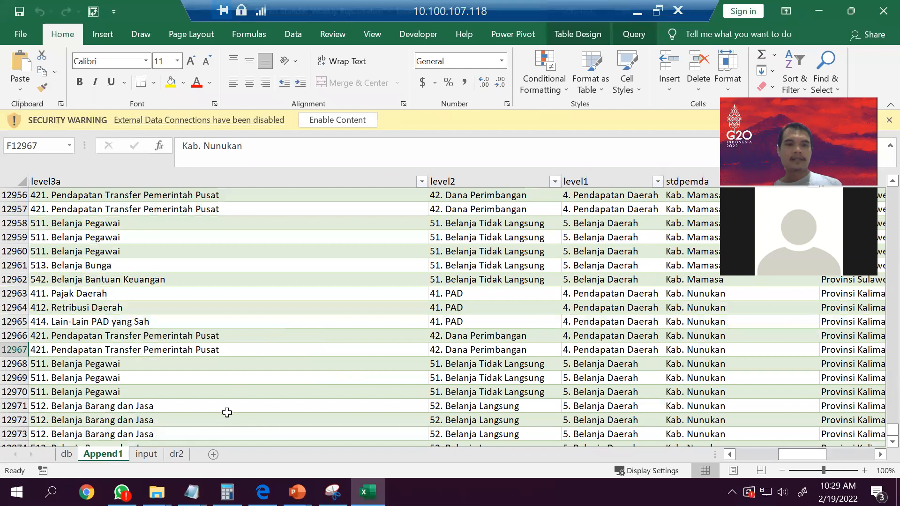
Check which values the tahun and Bulan filters offer on the dr2 sheet without applying any filter.
left_click(174, 455)
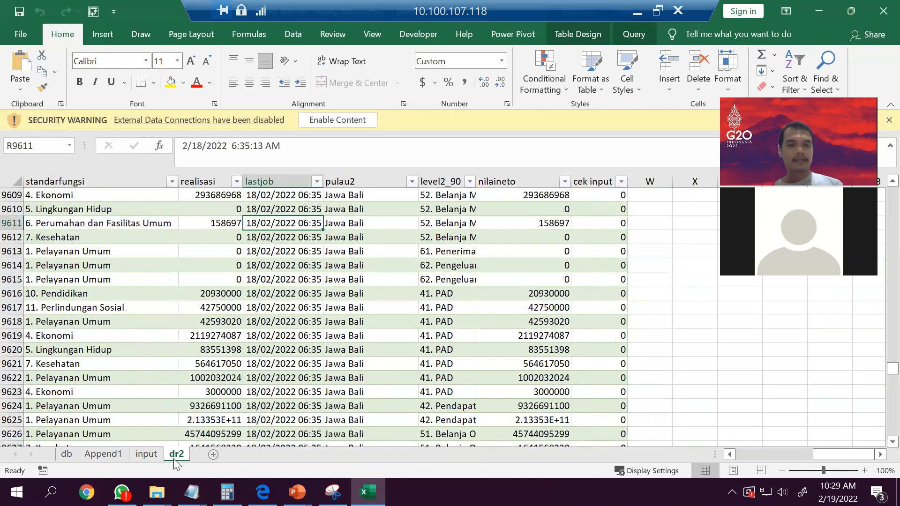
left_click(153, 223)
key("ctrl+Home")
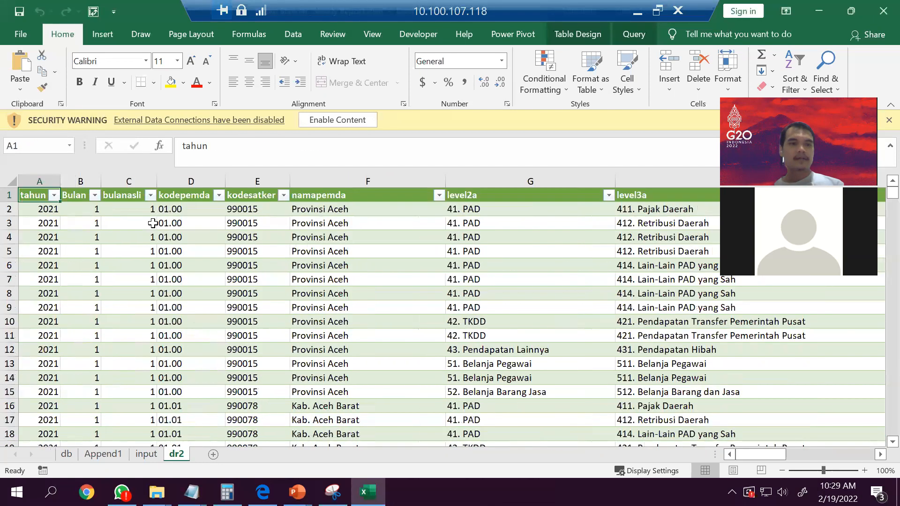
left_click(54, 196)
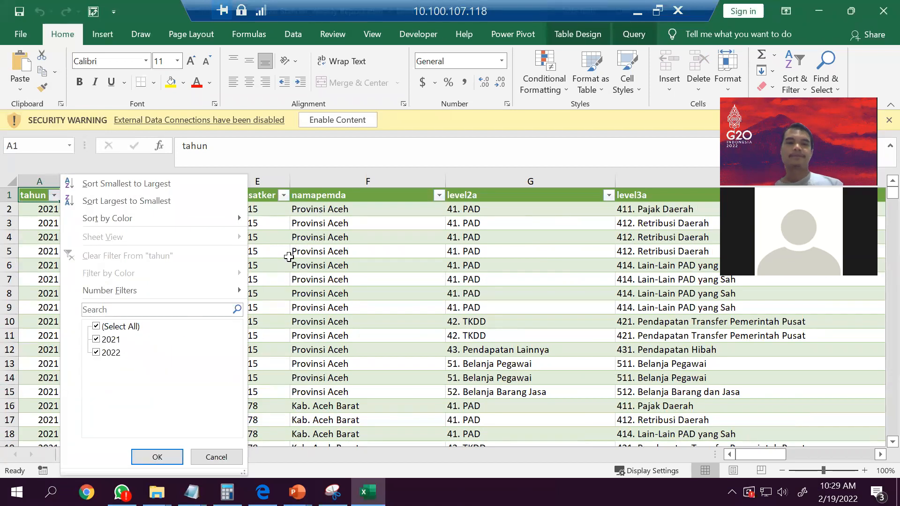
key("Escape")
left_click(95, 196)
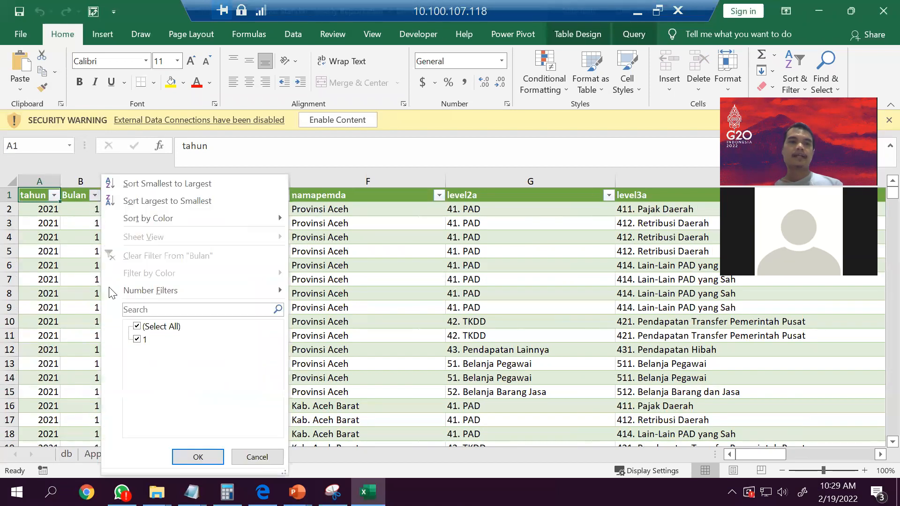
left_click(352, 277)
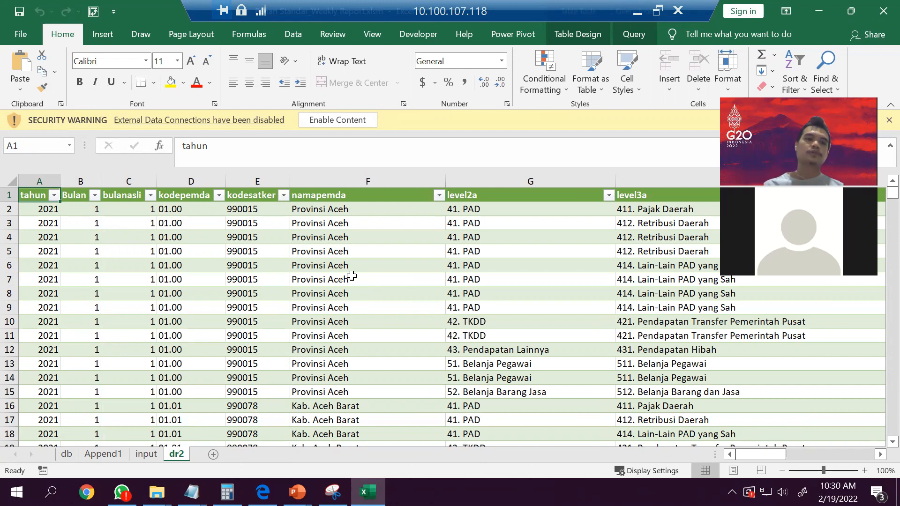
Go to the first header cell of the Append1 table and compare its columns with those on the input sheet.
left_click(99, 455)
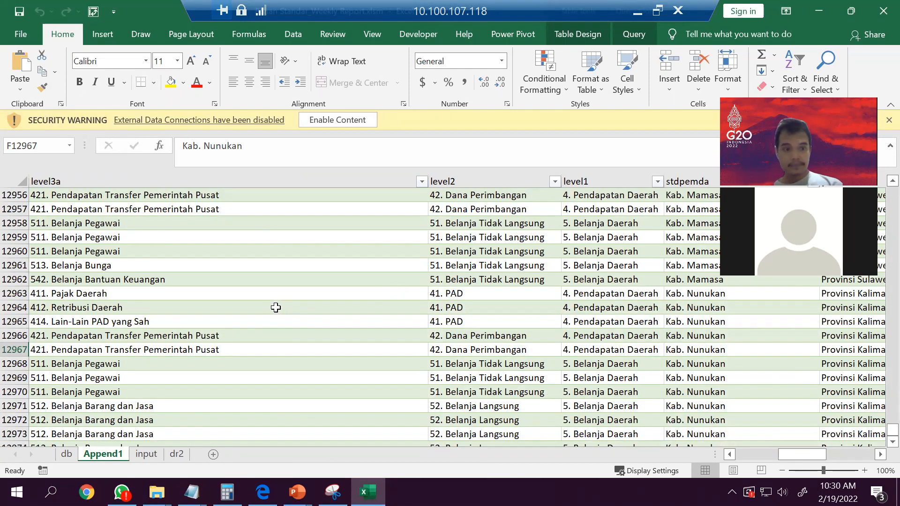
left_click(275, 308)
key("ctrl+Up")
key("ctrl+Left")
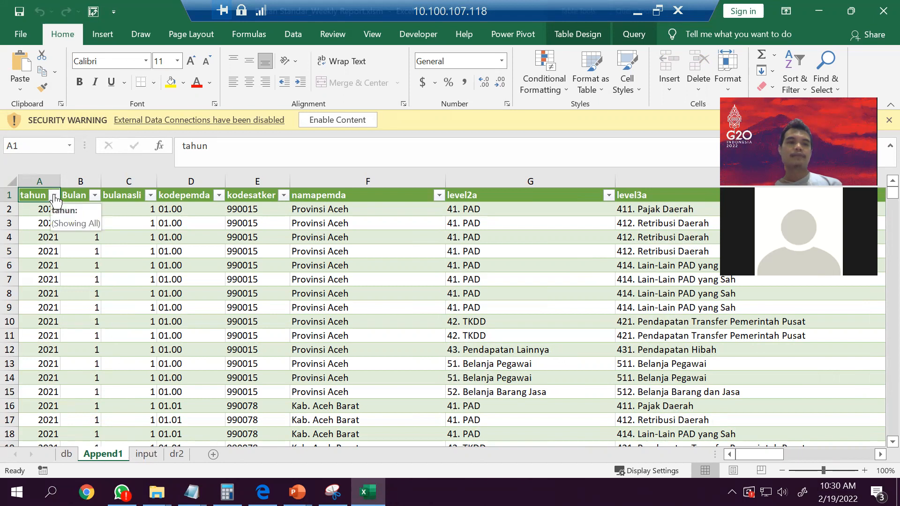
left_click(150, 452)
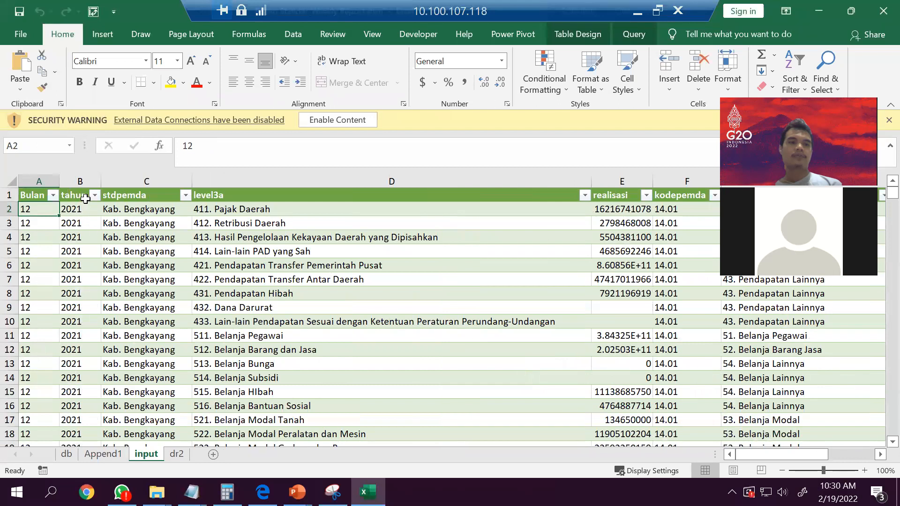
left_click(103, 455)
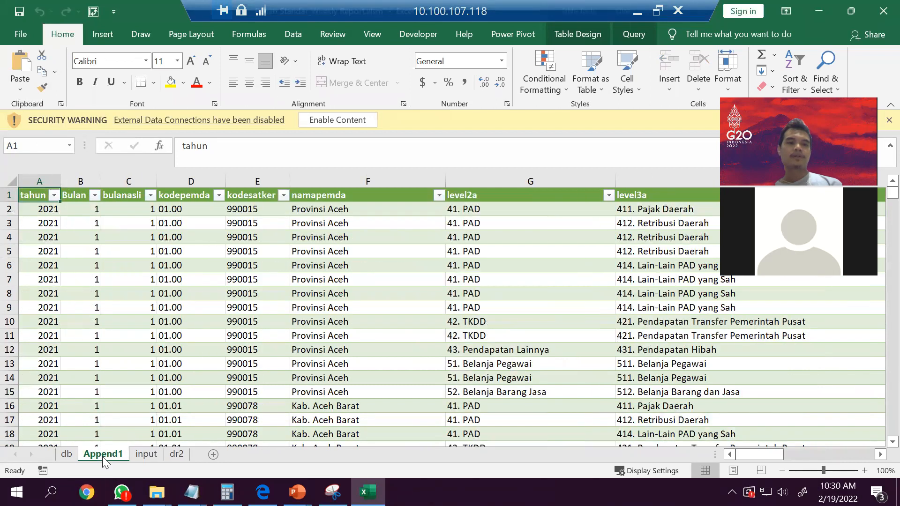
Check which values the tahun and Bulan filters offer on the Append1 sheet, leaving both unfiltered.
left_click(54, 196)
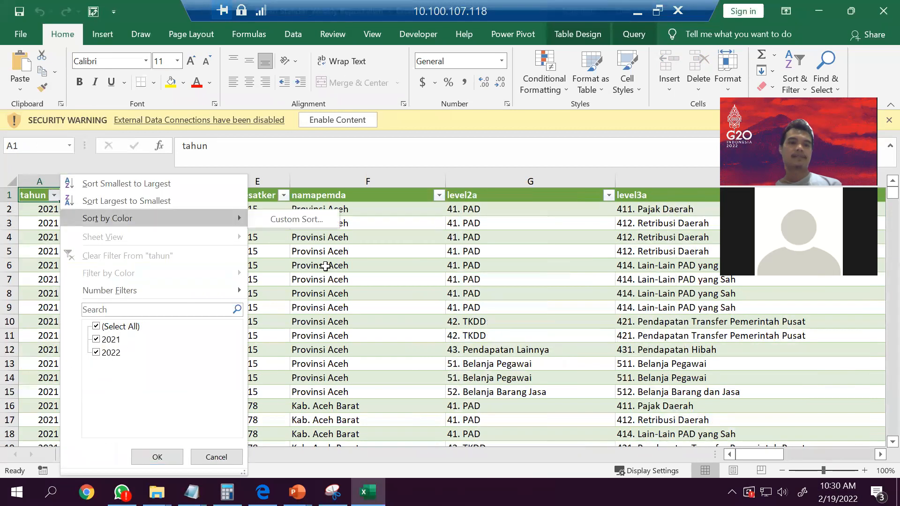
key("Escape")
left_click(95, 196)
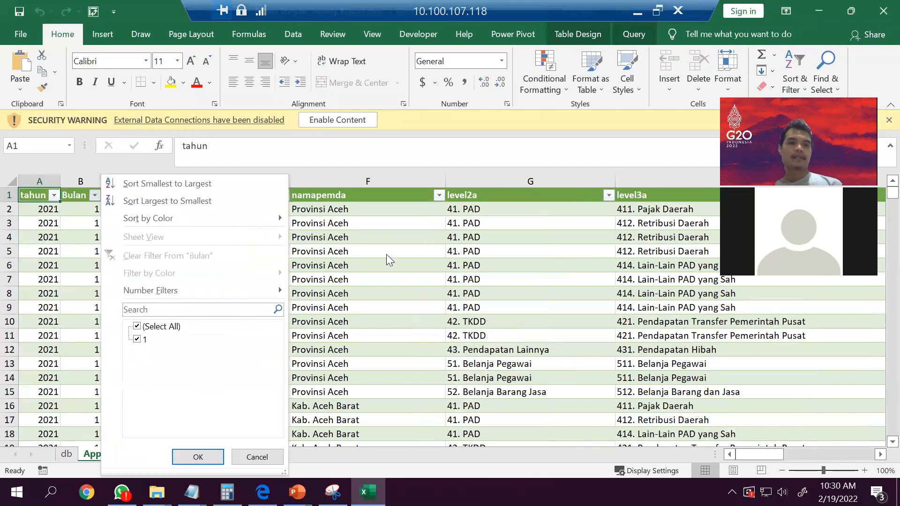
key("Escape")
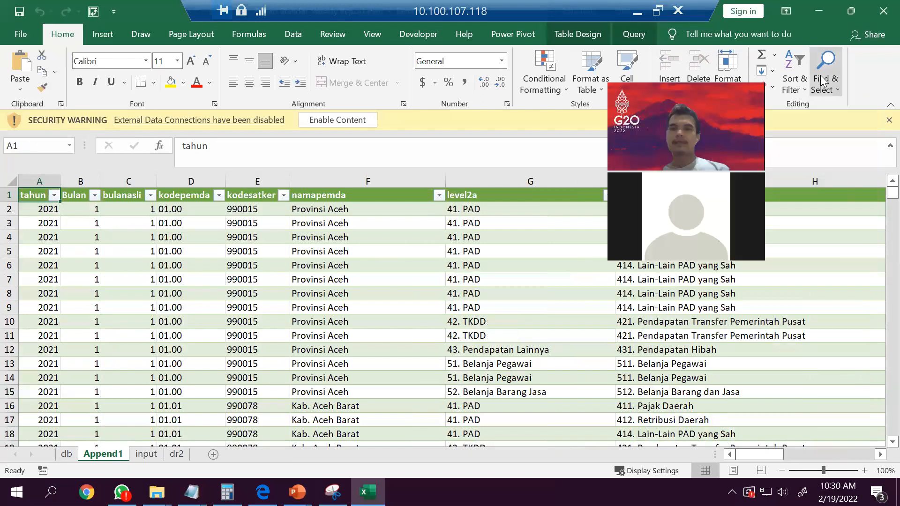
Jump to the last column of the Append1 table in row 13 to view its end columns.
left_click(494, 358)
key("ctrl+Right")
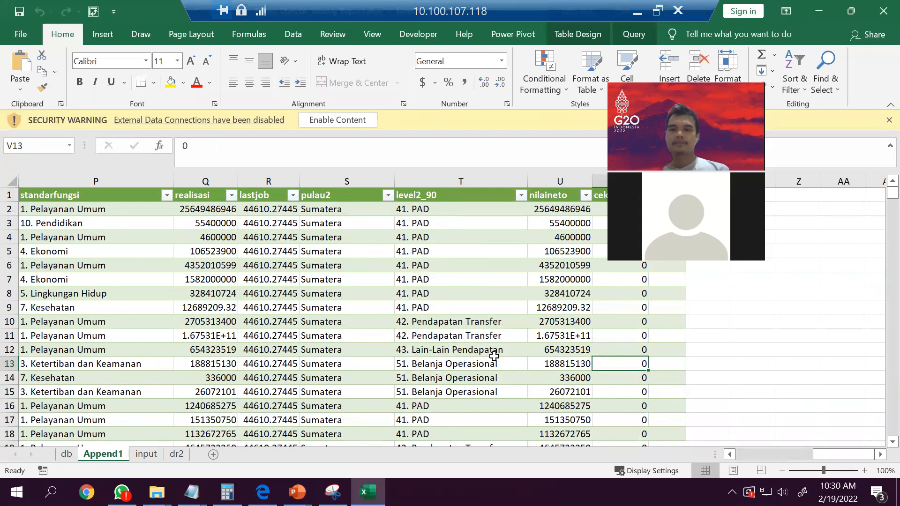
Examine the jenis column at the end of the Append1 table, return to cell A1, and compare with the input sheet.
key("Right")
key("Up")
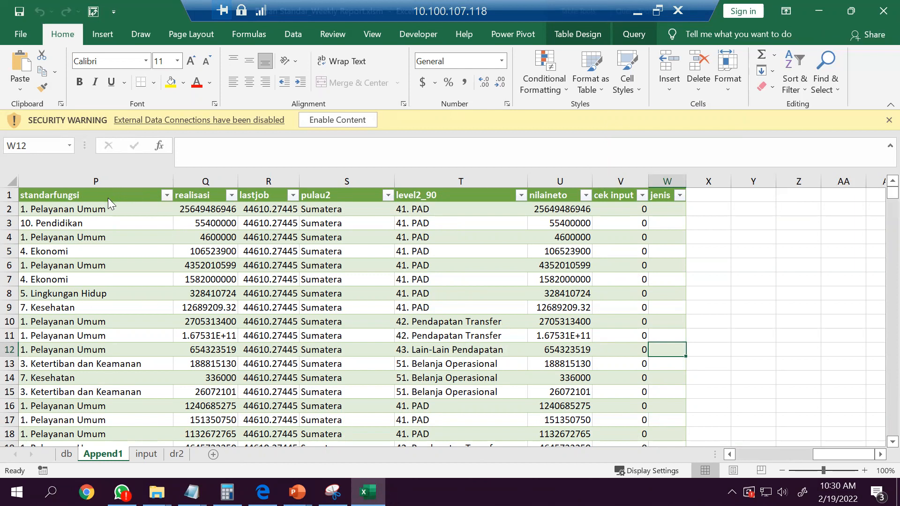
left_click(123, 193)
key("ctrl+Home")
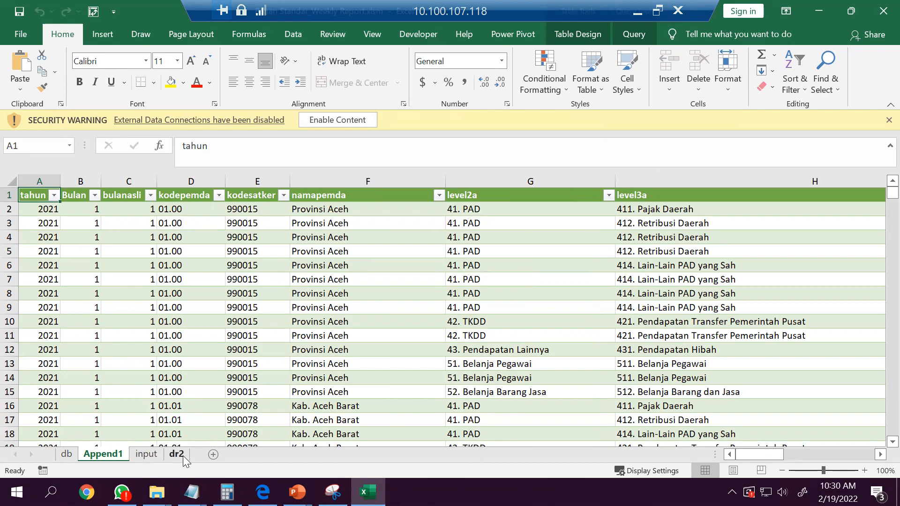
left_click(146, 454)
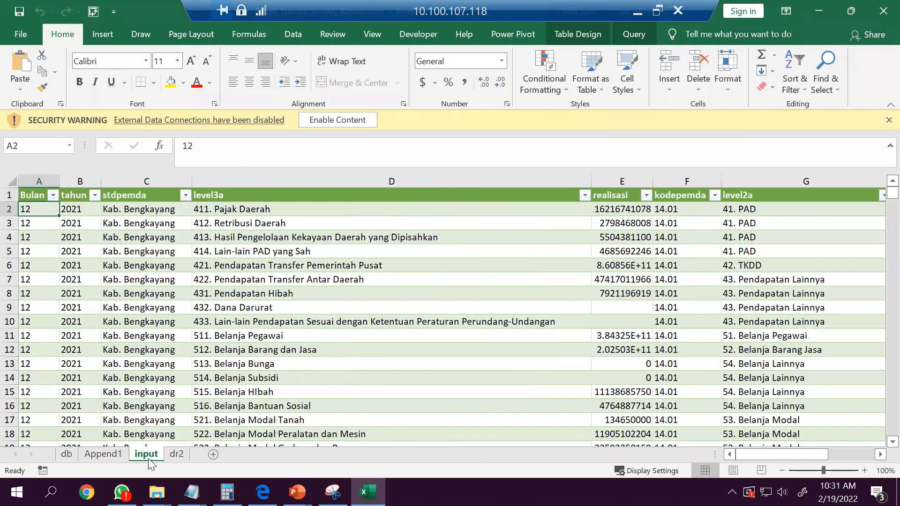
left_click(111, 454)
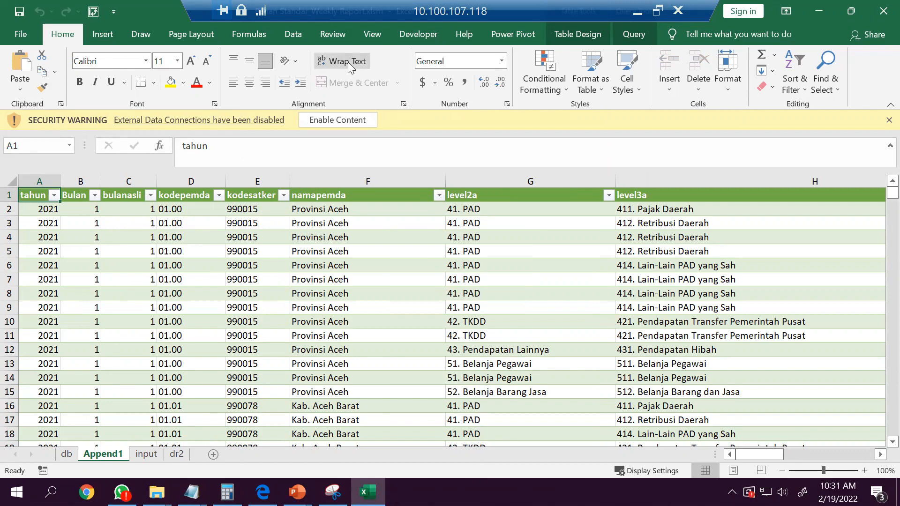
Open the Append1 query for editing in the Power Query Editor.
left_click(282, 292)
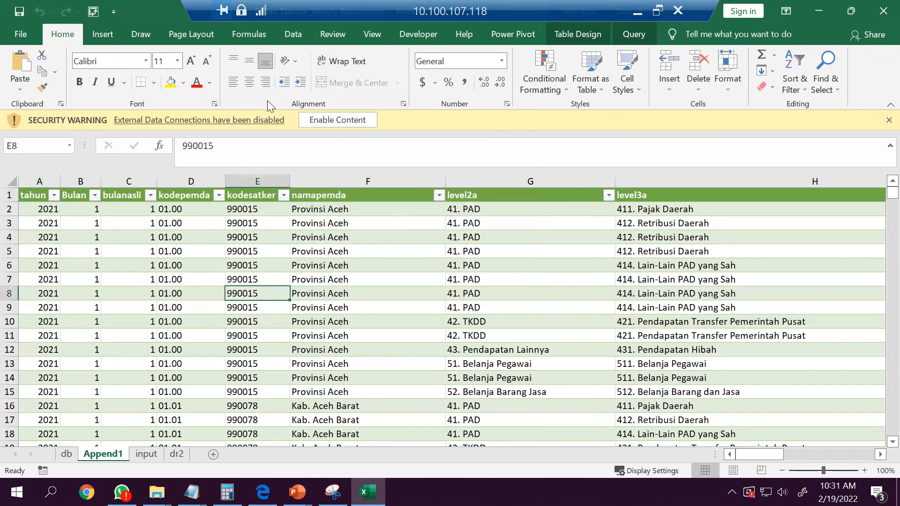
left_click(293, 34)
left_click(281, 54)
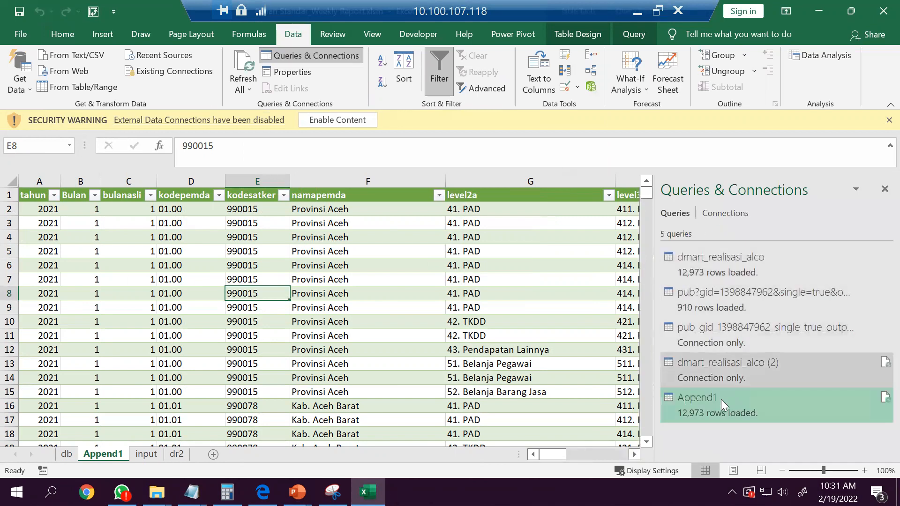
right_click(721, 400)
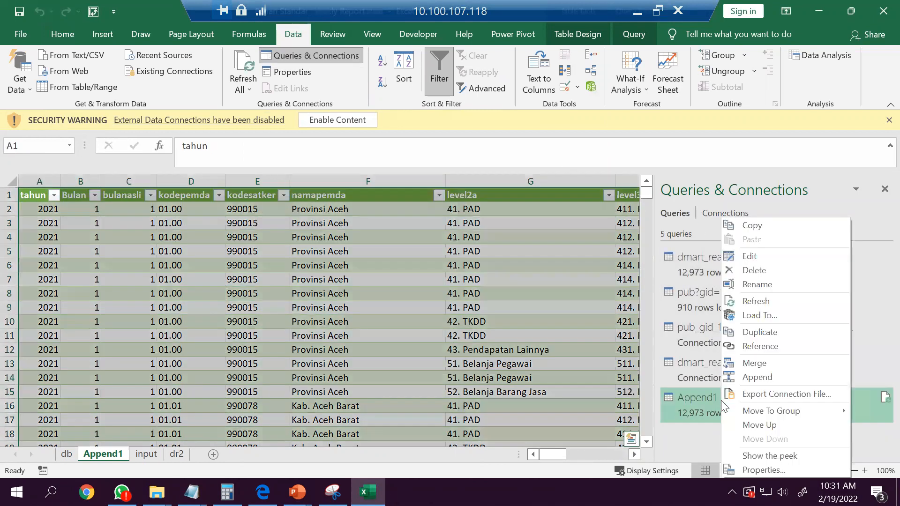
left_click(749, 257)
left_click(489, 296)
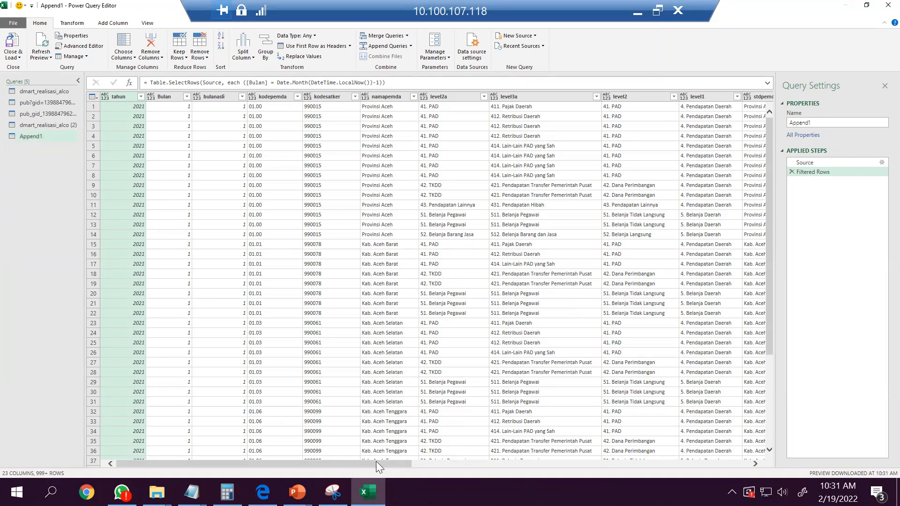
Check the full list of cek input values in the Append1 query without filtering, and return to the sheet with the query list closed.
left_click_drag(395, 462, 762, 476)
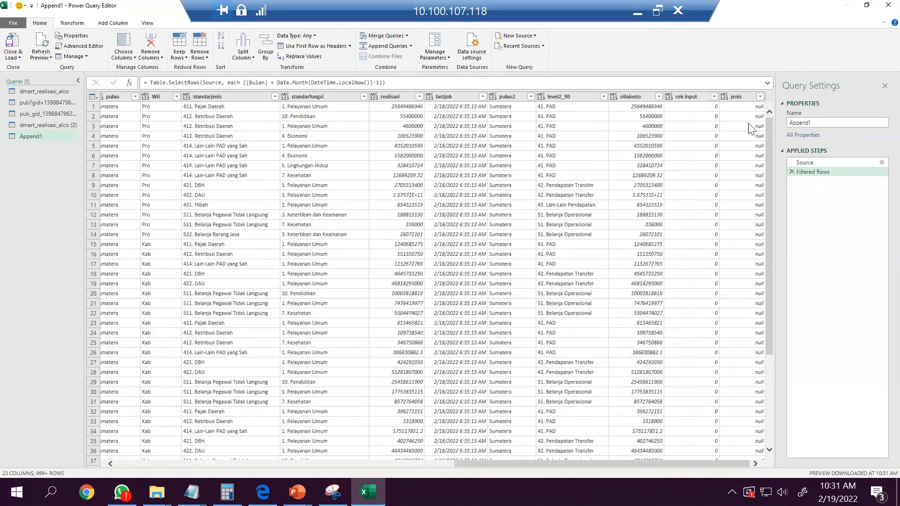
left_click(715, 97)
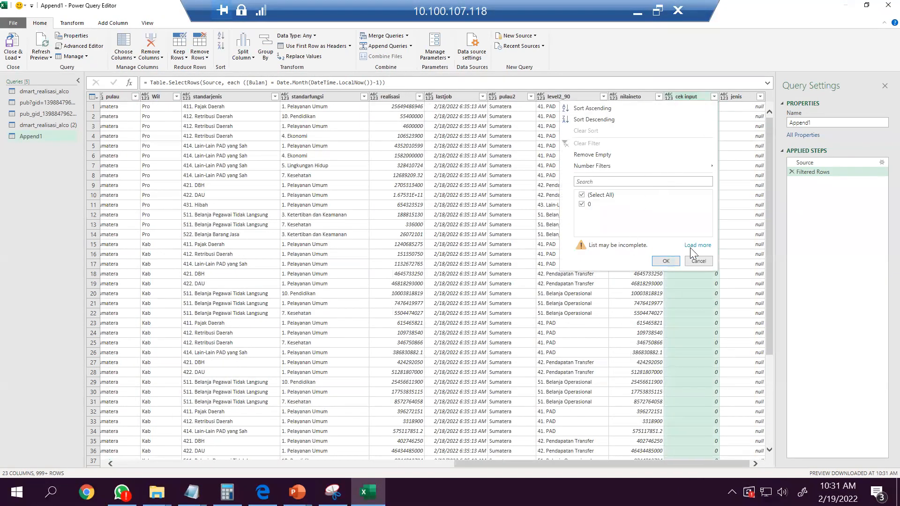
left_click(704, 245)
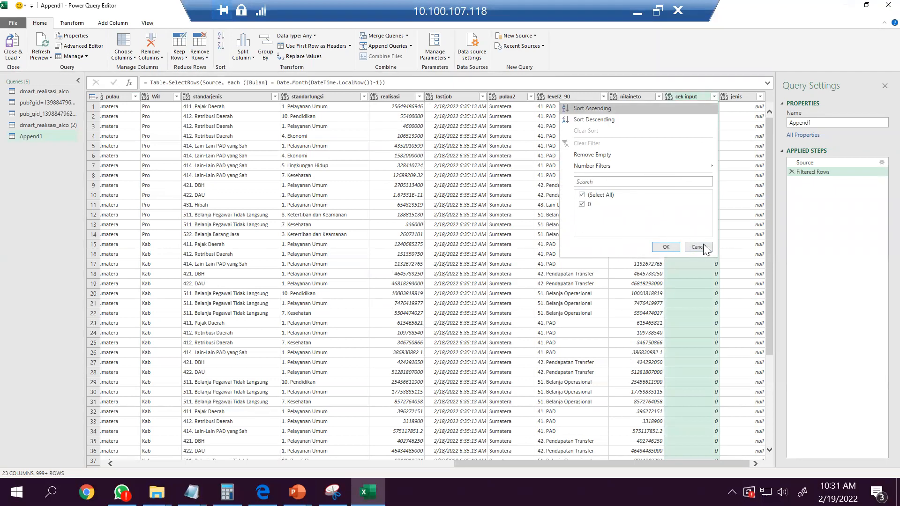
left_click(698, 247)
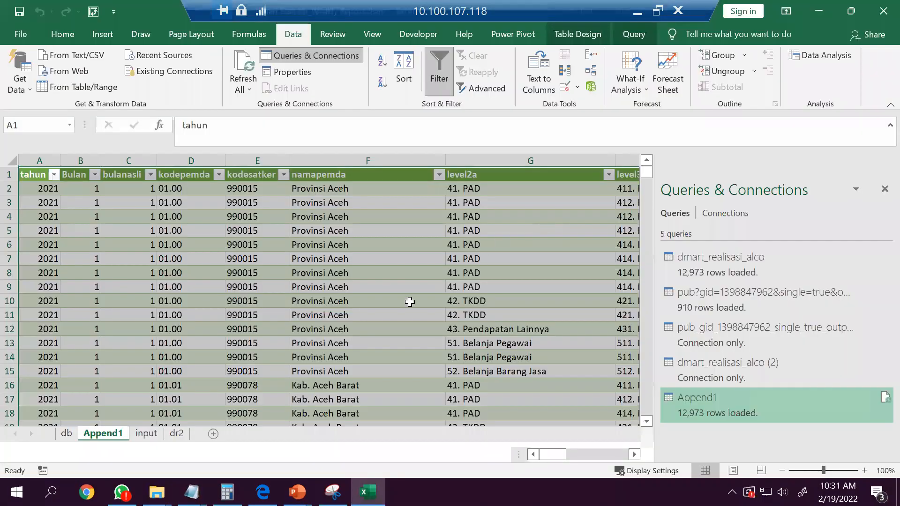
left_click(276, 305)
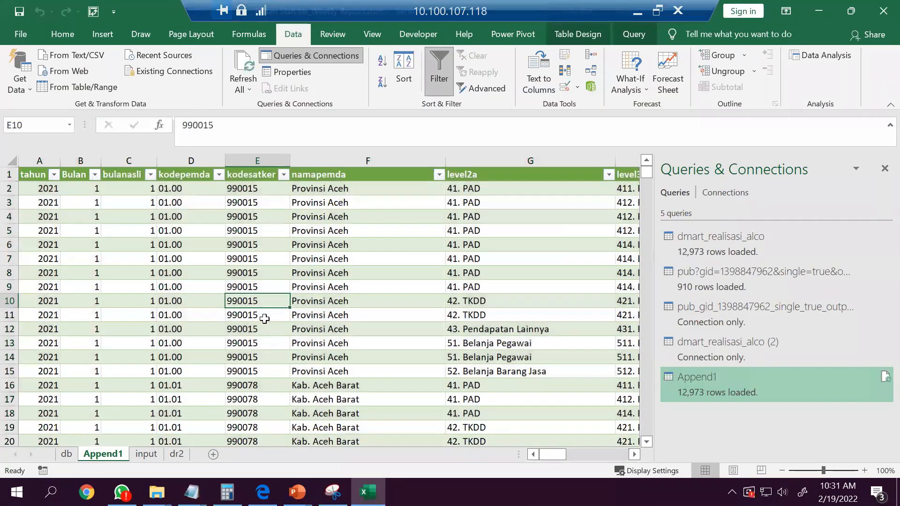
left_click(885, 168)
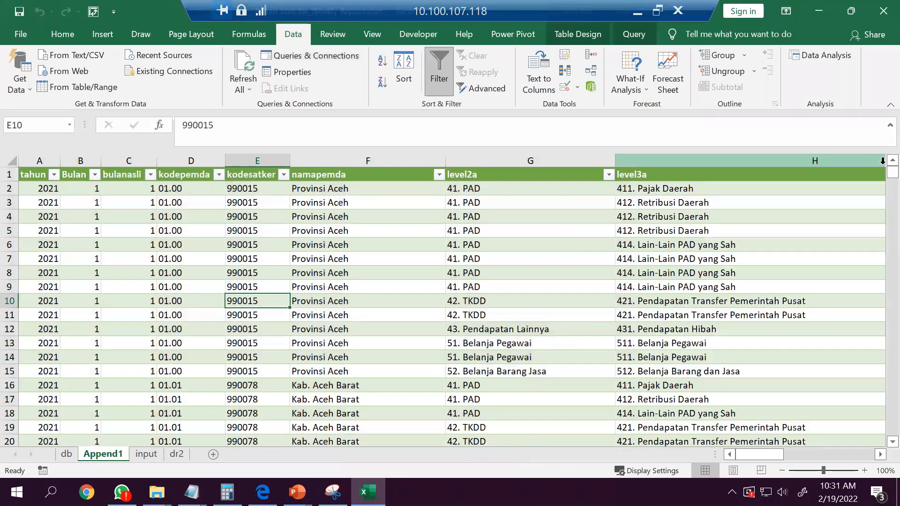
Look briefly at the dr2 sheet, and create a PivotTable from the Append1 table on a new worksheet.
left_click(175, 456)
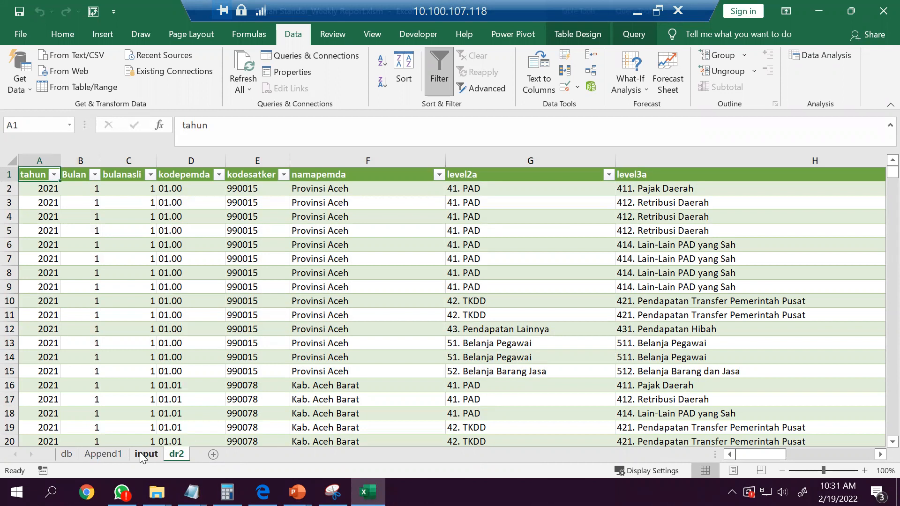
left_click(104, 453)
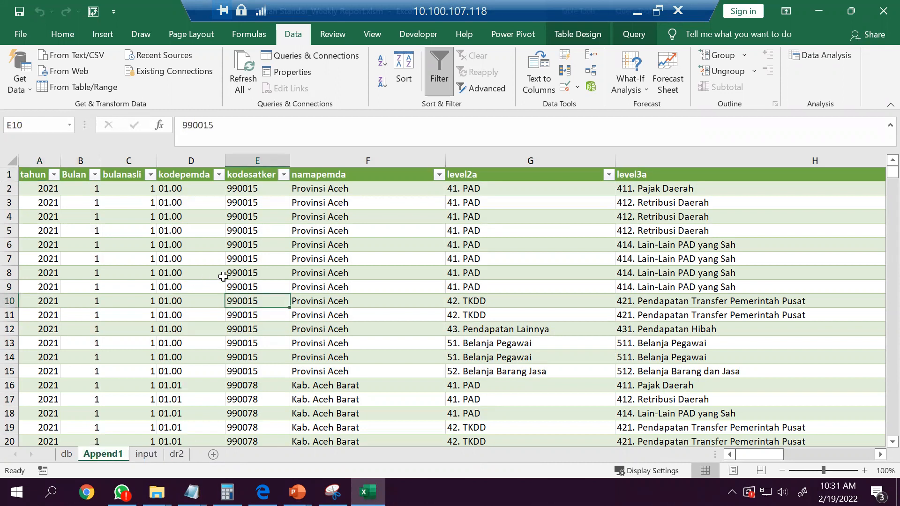
key("alt+n")
key("v")
key("t")
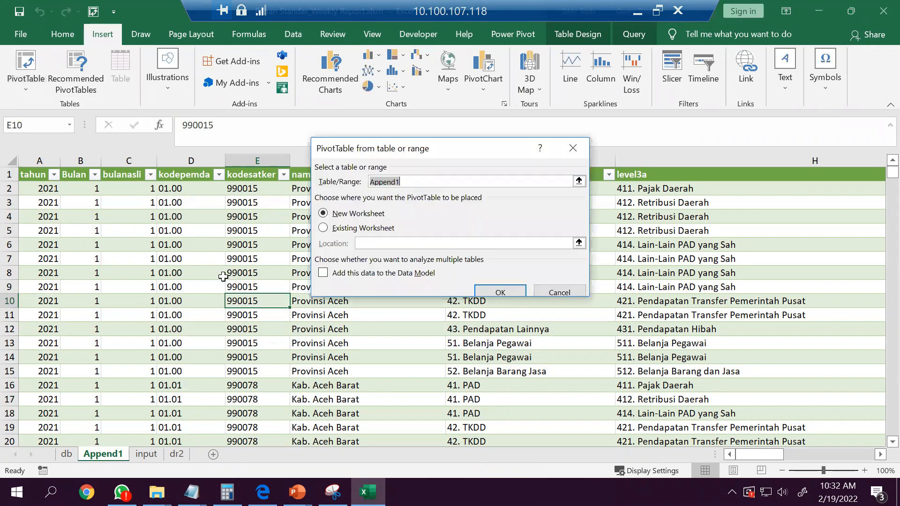
key("Return")
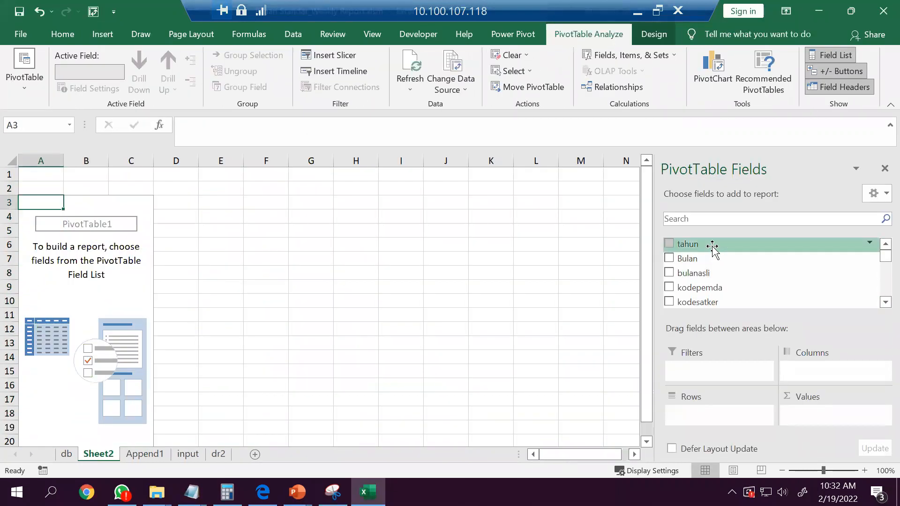
Add the realisasi field as a sum to the values of the Append1 PivotTable.
left_click_drag(881, 258, 882, 291)
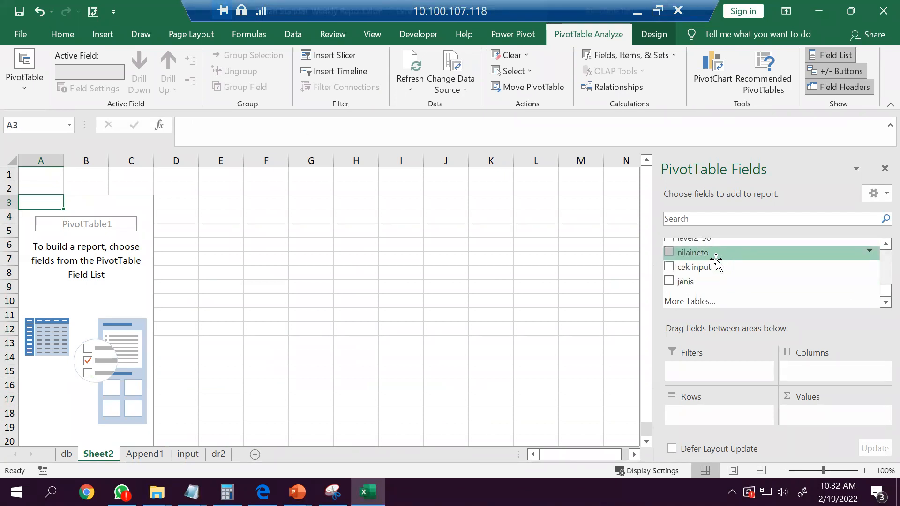
scroll(878, 245, "up", 1)
scroll(880, 251, "up", 2)
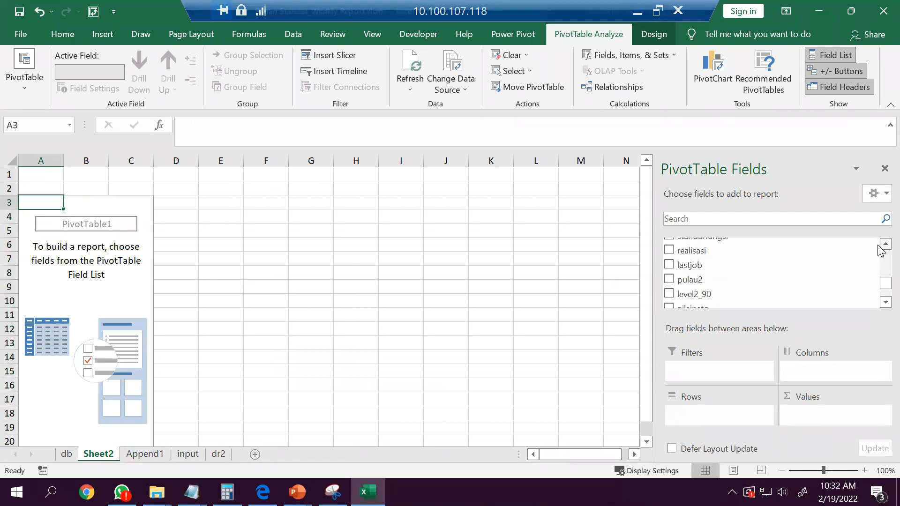
left_click_drag(740, 261, 828, 417)
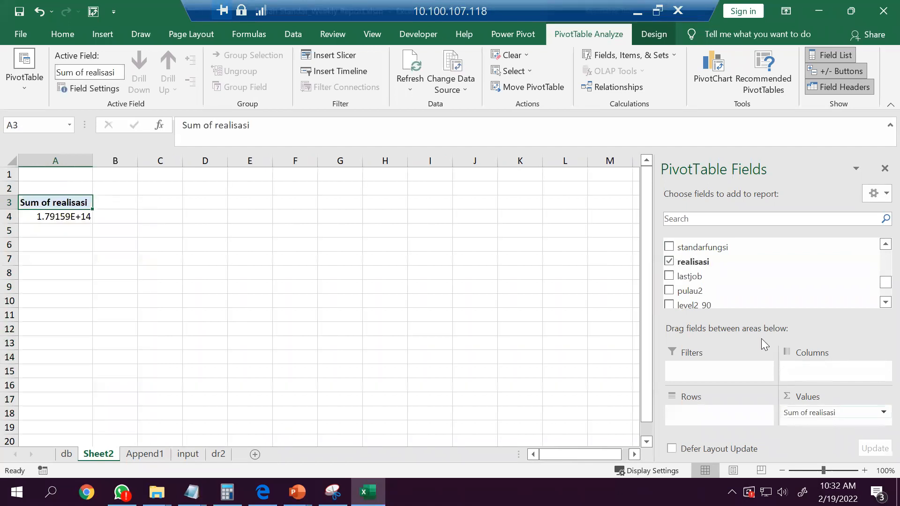
Break down the Append1 PivotTable with level1 as rows and tahun as columns.
left_click(714, 219)
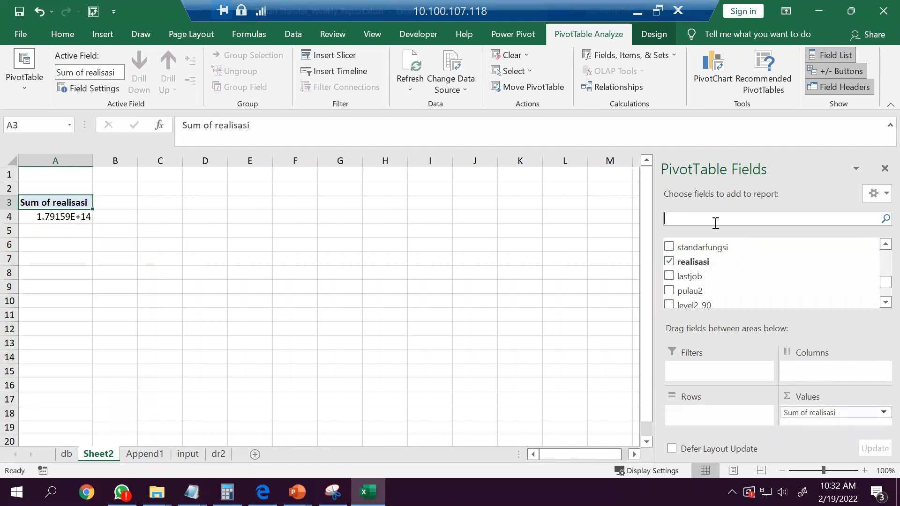
type("level")
left_click_drag(706, 267, 717, 412)
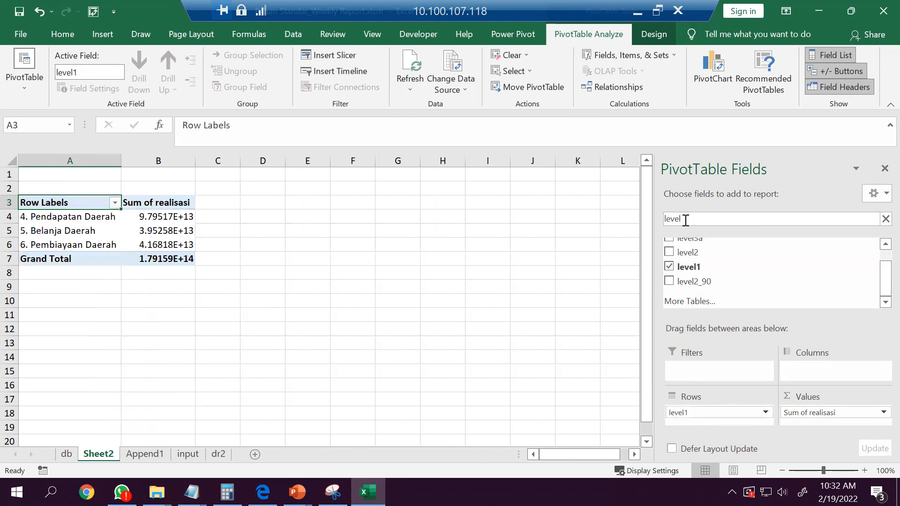
double_click(685, 220)
type("tahun")
left_click_drag(697, 242, 820, 375)
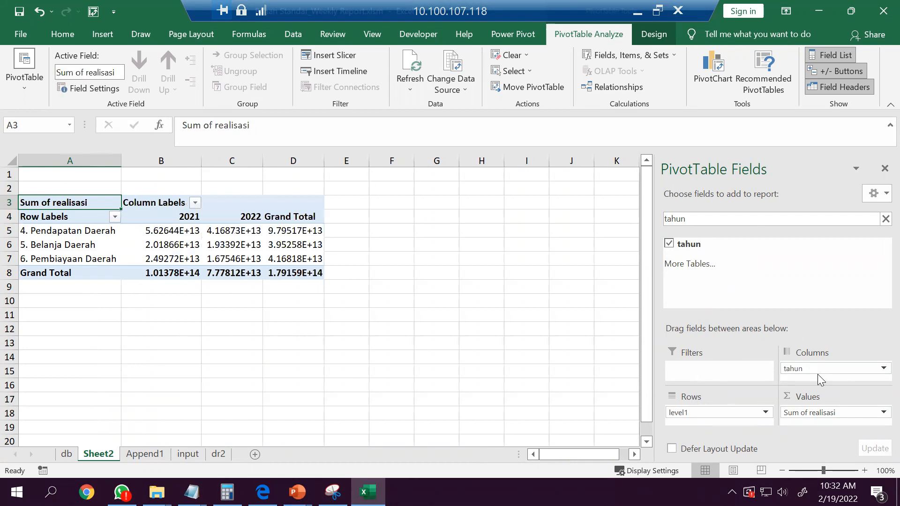
Format the values in B5:D8 of the Append1 PivotTable with comma style.
left_click(153, 228)
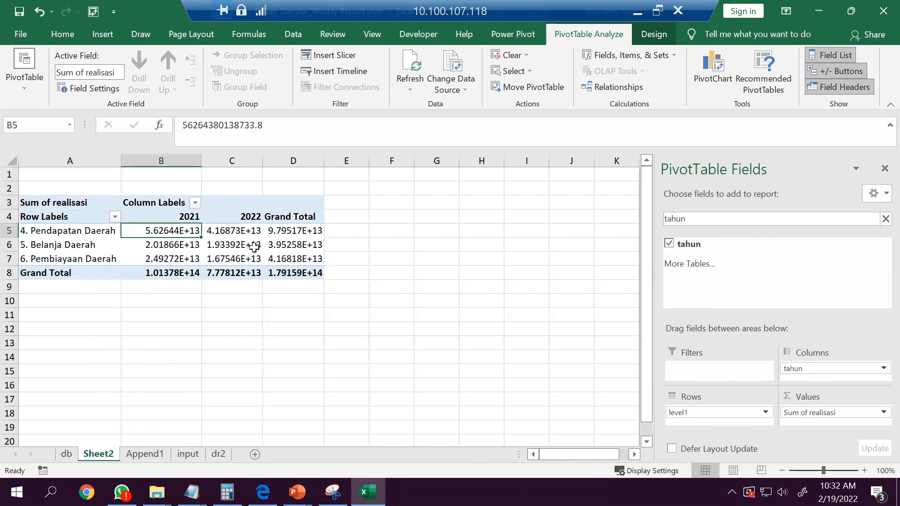
left_click_drag(162, 230, 300, 275)
left_click(62, 34)
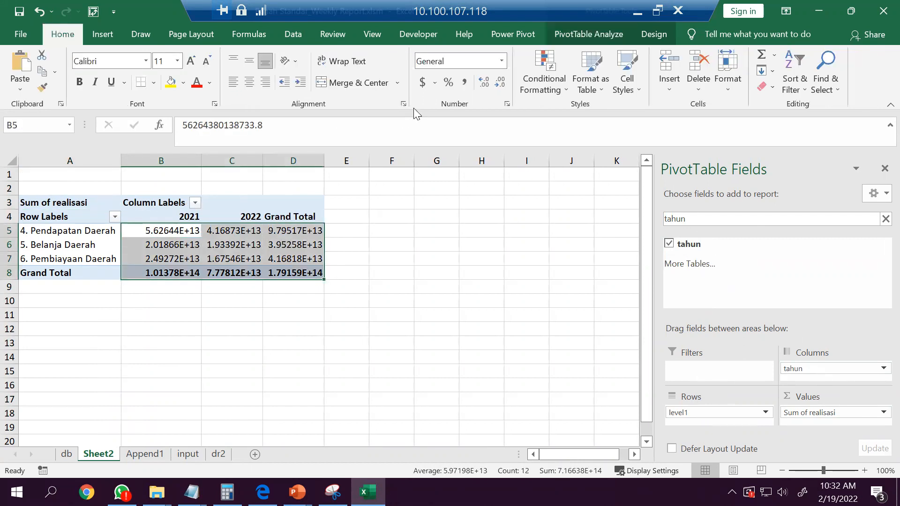
left_click(465, 84)
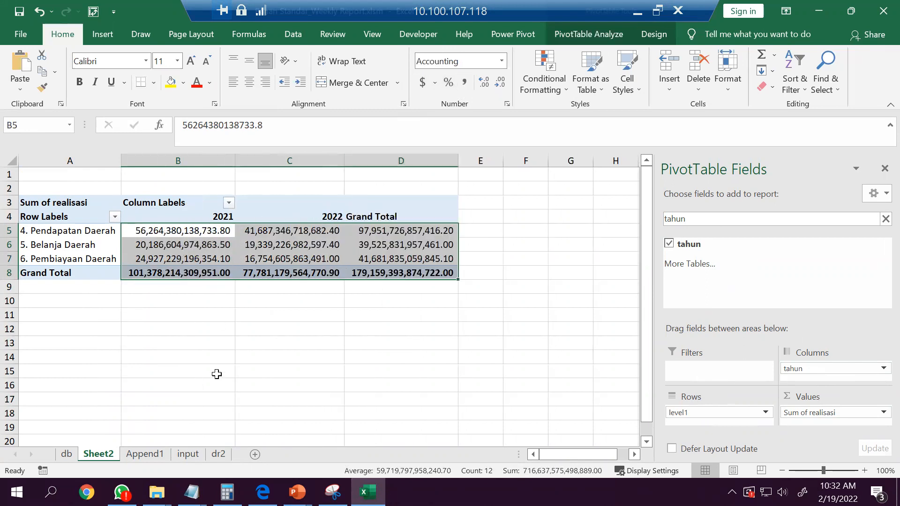
Create a PivotTable from the dmart_realisasi_alco table on the dr2 sheet, placed on a new worksheet.
left_click(224, 455)
left_click(203, 285)
key("alt+n")
key("v")
key("t")
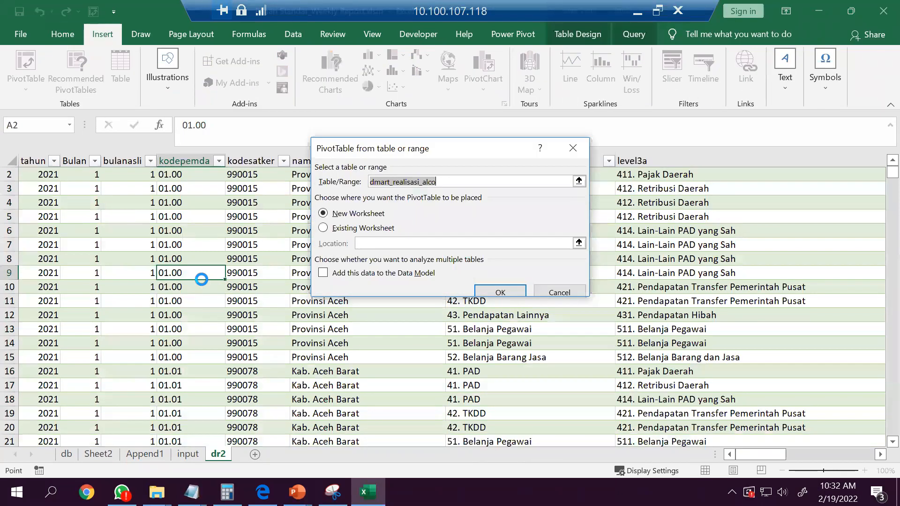
key("Return")
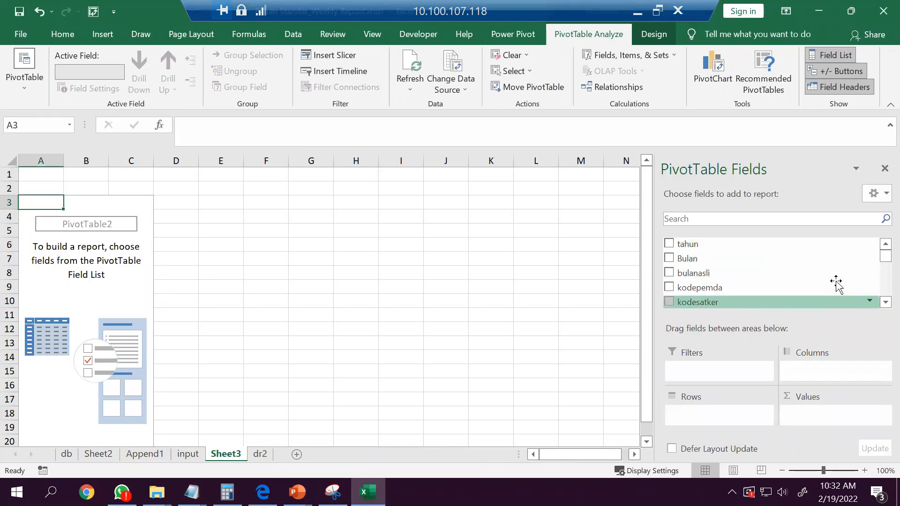
Put tahun in the columns of the dr2 PivotTable and the sum of realisasi in its values.
left_click_drag(698, 243, 839, 371)
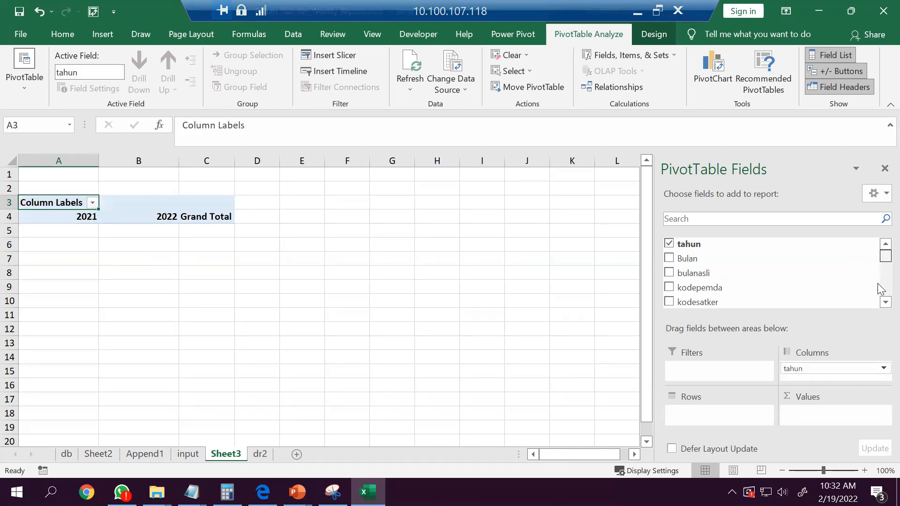
scroll(881, 288, "down", 5)
left_click(727, 219)
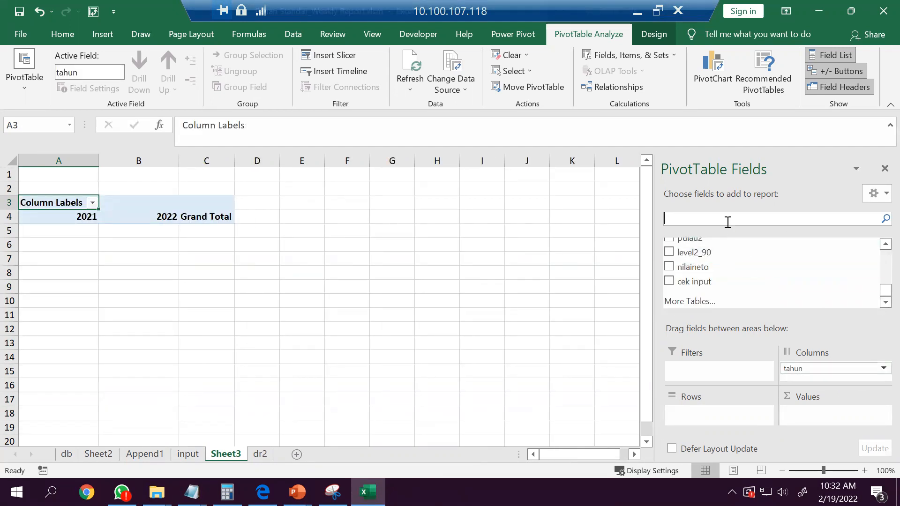
type("real")
left_click(669, 243)
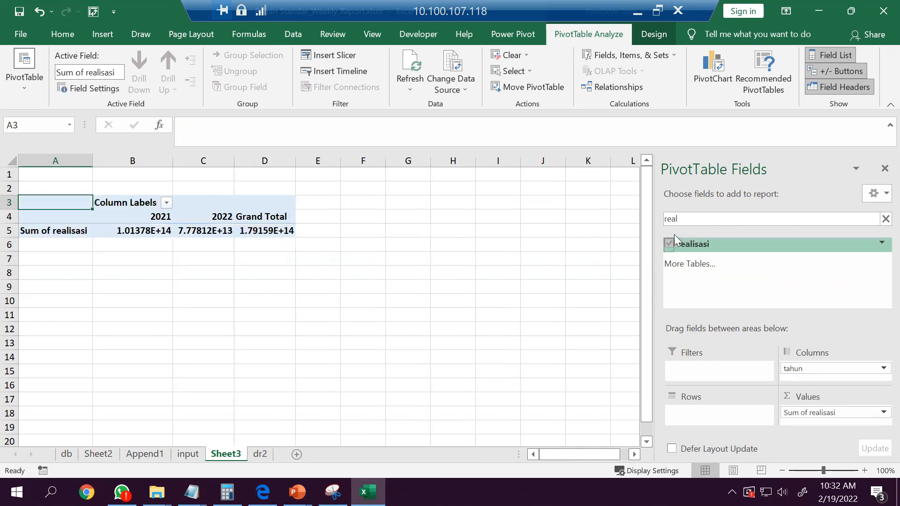
Add the level1 field as rows of the dr2 PivotTable.
double_click(709, 215)
type("leve")
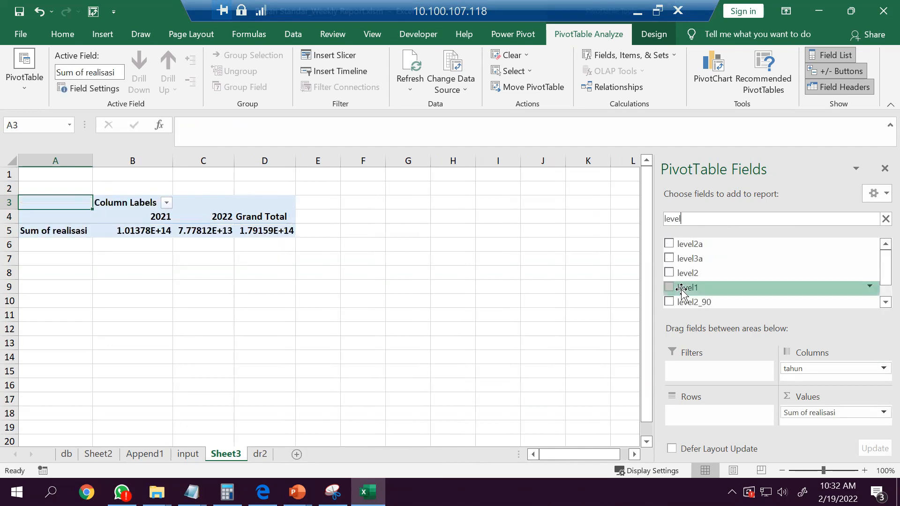
left_click_drag(687, 288, 694, 422)
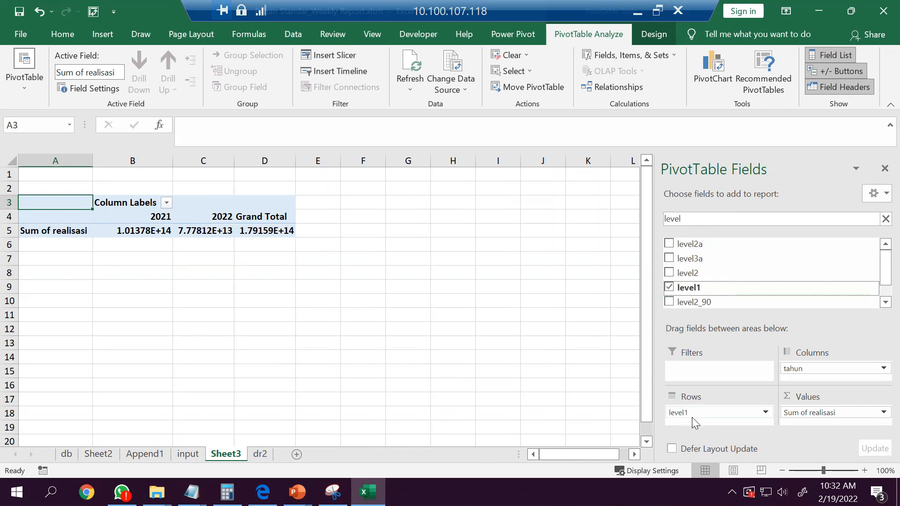
Format the values in B5:D8 of the dr2 PivotTable with comma style.
left_click_drag(161, 233, 289, 273)
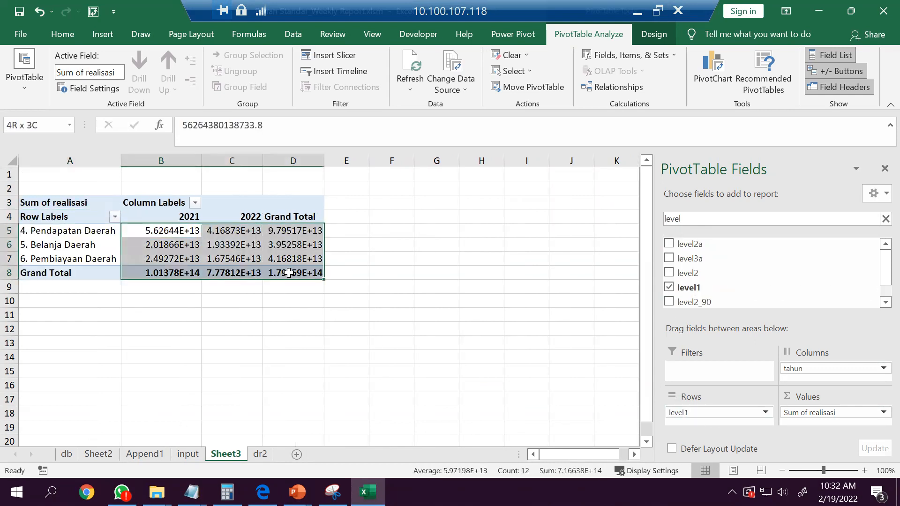
left_click(63, 34)
left_click(464, 83)
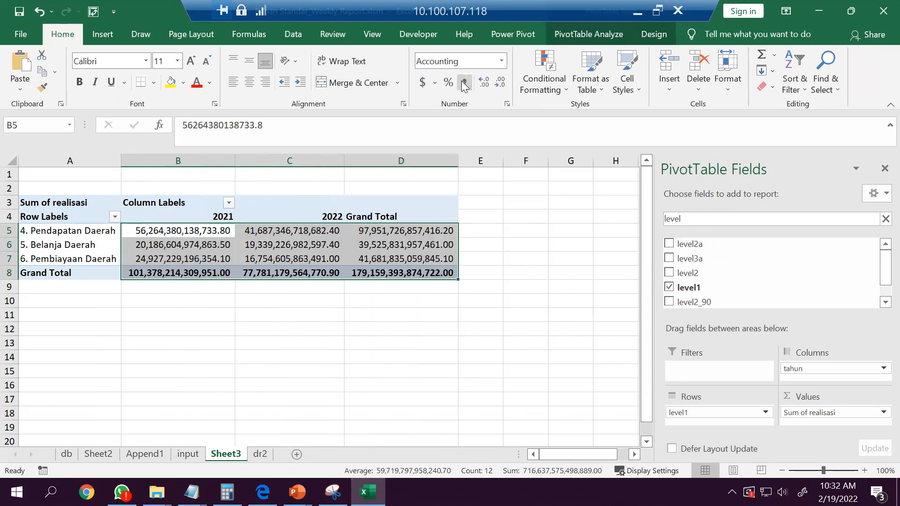
Delete the two PivotTable worksheets, Sheet2 and Sheet3, together.
left_click(196, 458)
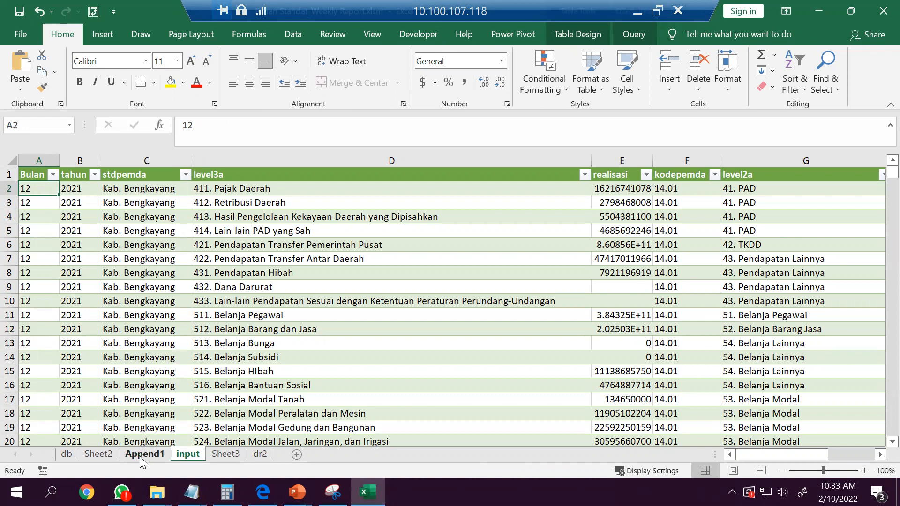
left_click(229, 457)
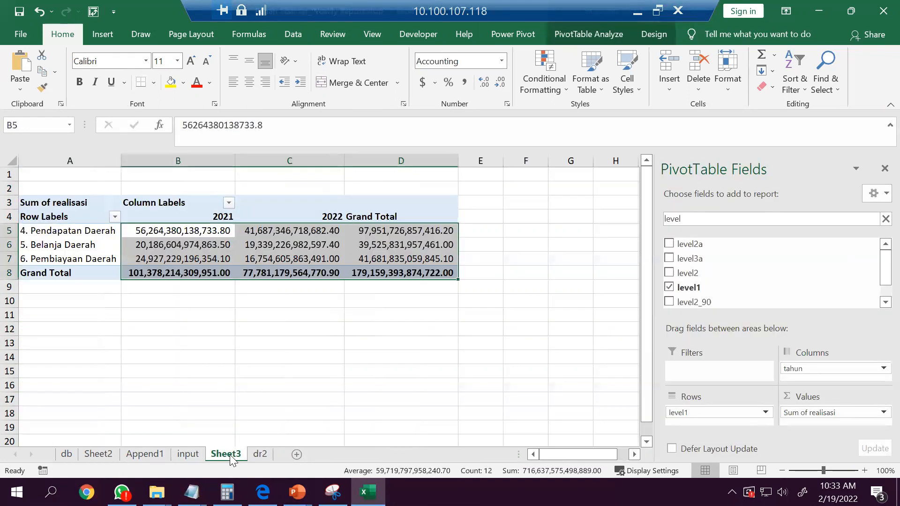
left_click(99, 455, "ctrl")
right_click(99, 455)
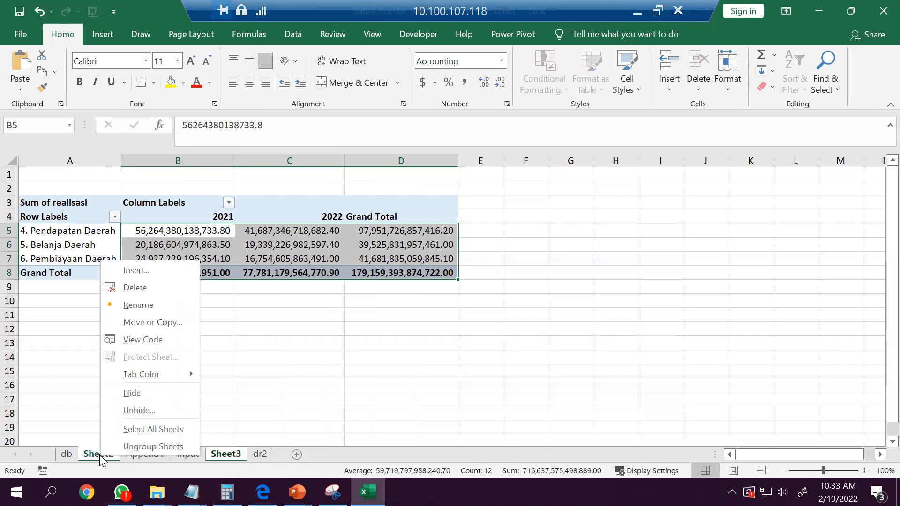
left_click(143, 287)
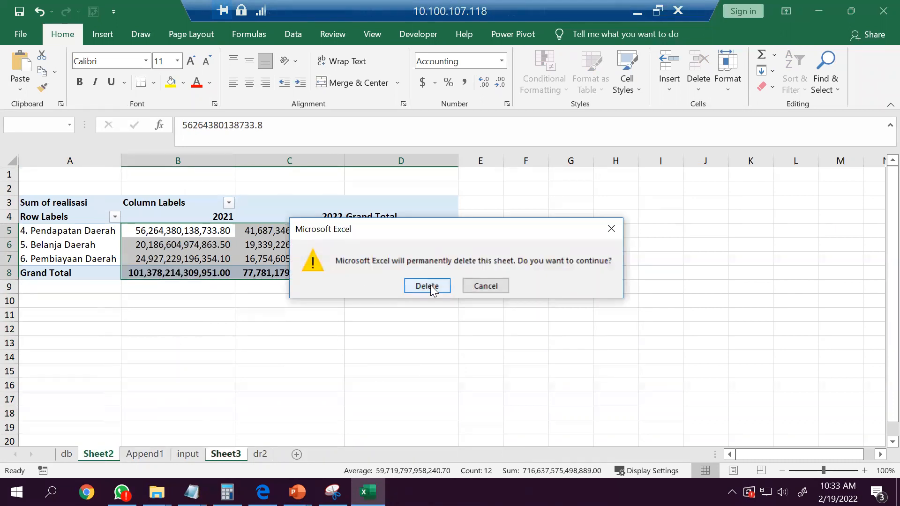
left_click(427, 286)
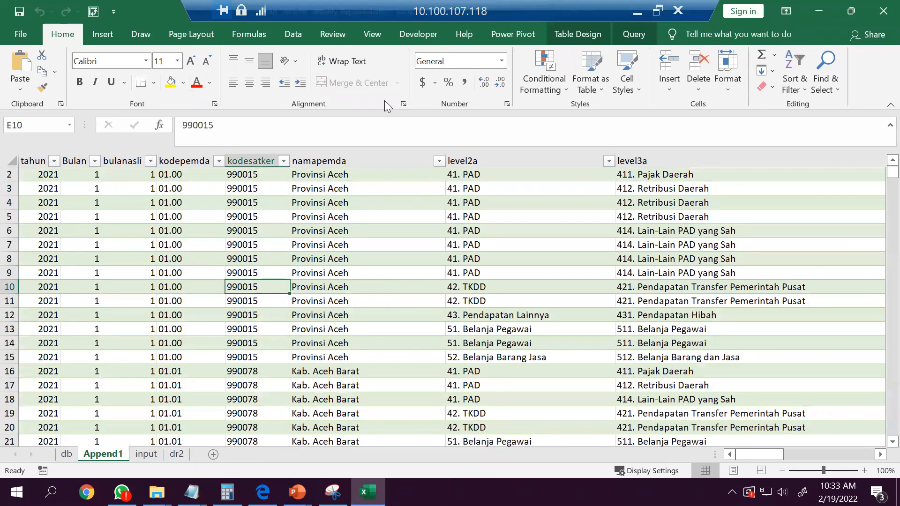
Return to the header row of the Append1 table and shrink the formula bar to a single line.
left_click(285, 35)
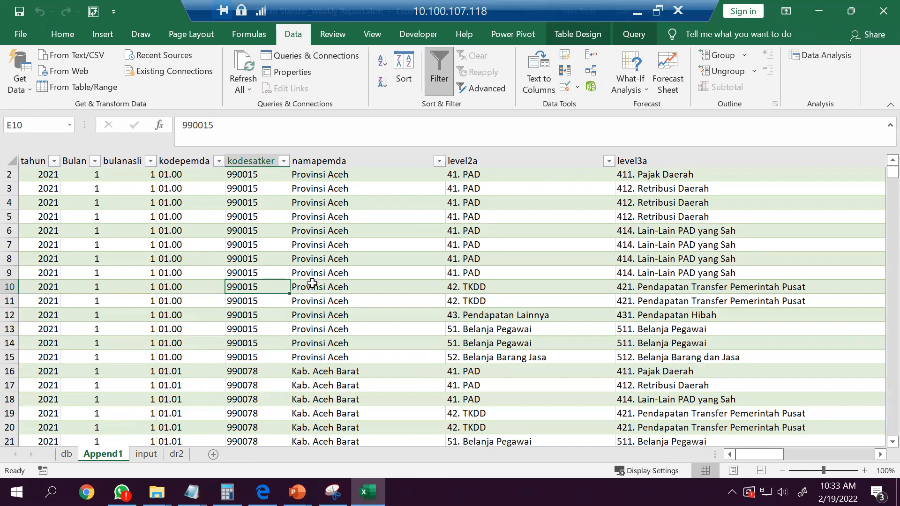
left_click(353, 202)
key("ctrl+Up")
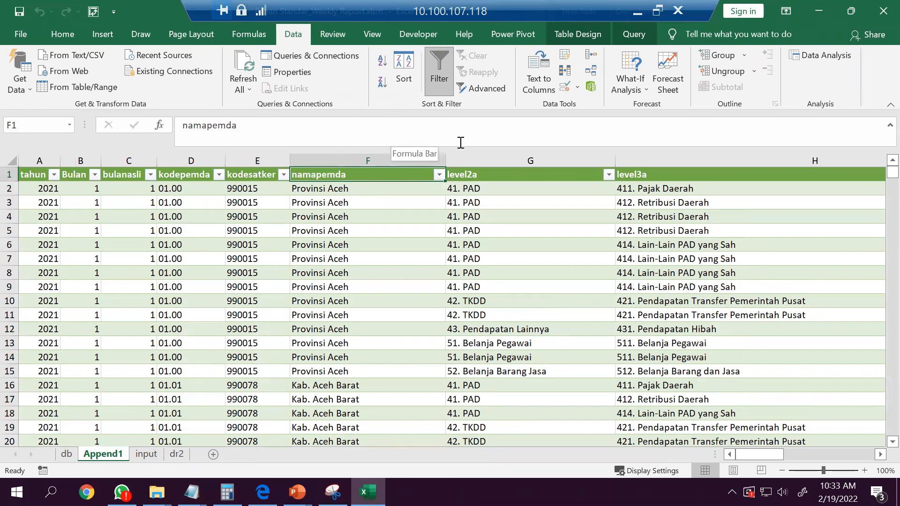
left_click_drag(493, 147, 494, 118)
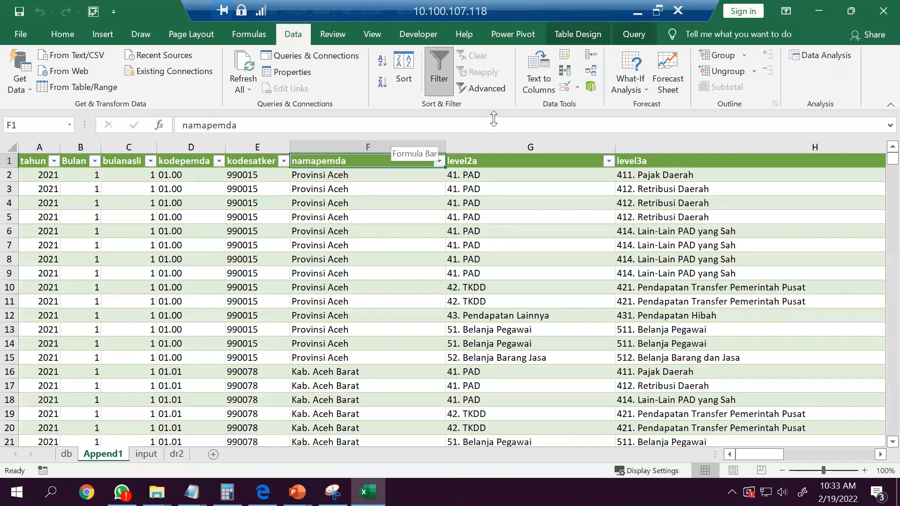
Widen the 2022 column C of the Akun table on the db sheet until its values fit.
left_click(66, 455)
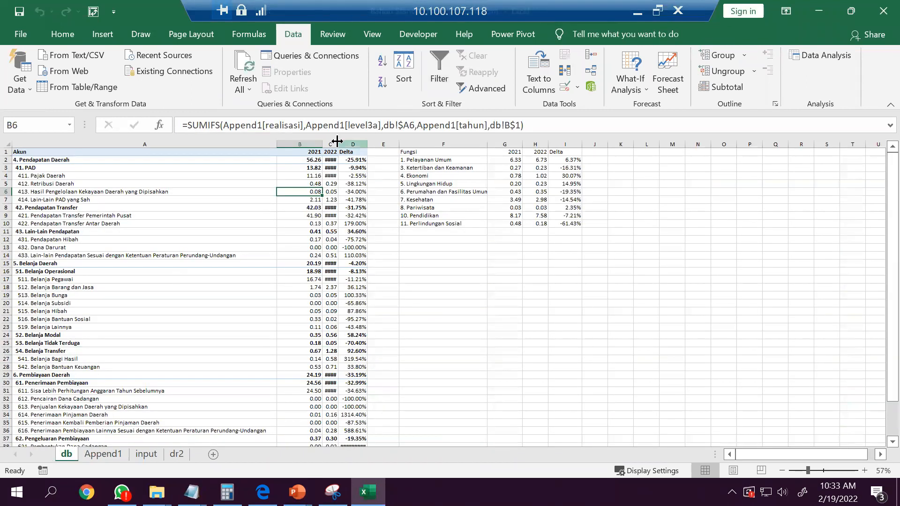
left_click_drag(337, 141, 347, 141)
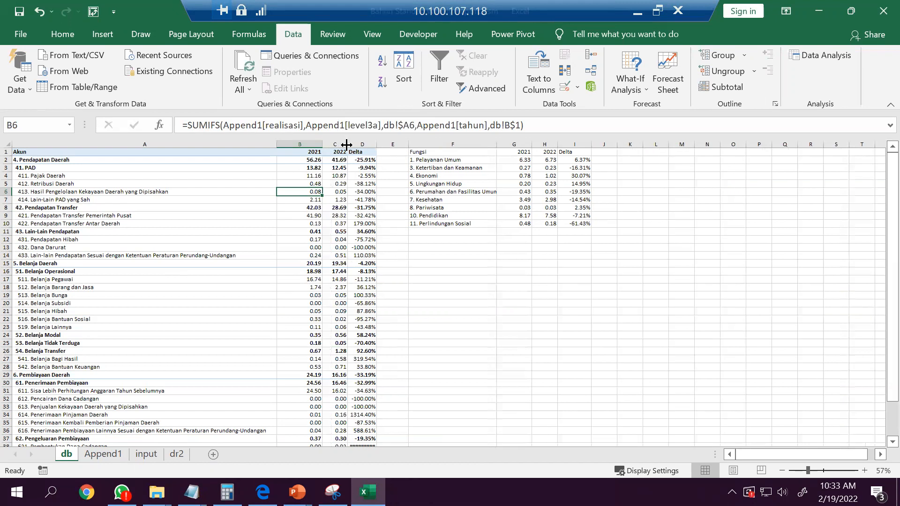
Check the sums of the 2021 and 2022 columns of the Fungsi table, G2:G10 and H2:H10, on the db sheet.
left_click(525, 160)
key("ctrl+shift+Down")
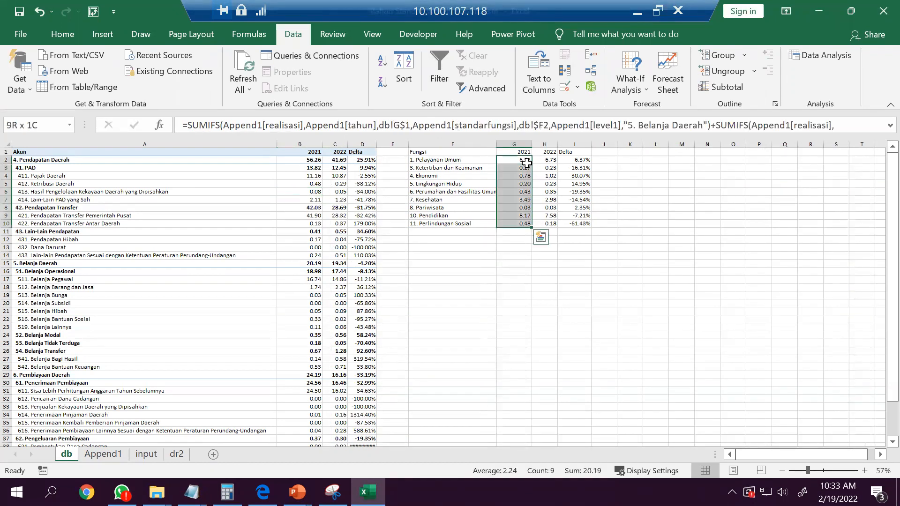
key("Right")
key("ctrl+shift+Down")
key("Up")
key("Down")
key("ctrl+shift+Down")
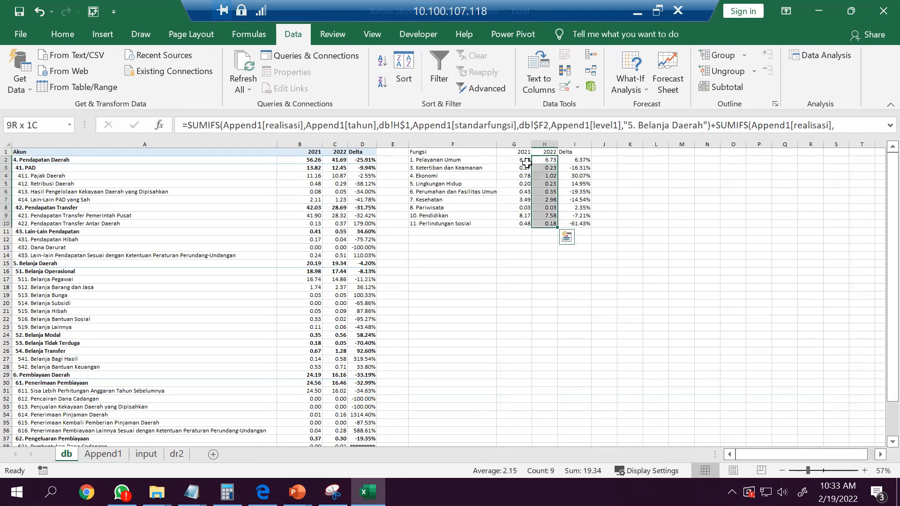
key("Left")
key("ctrl+shift+Down")
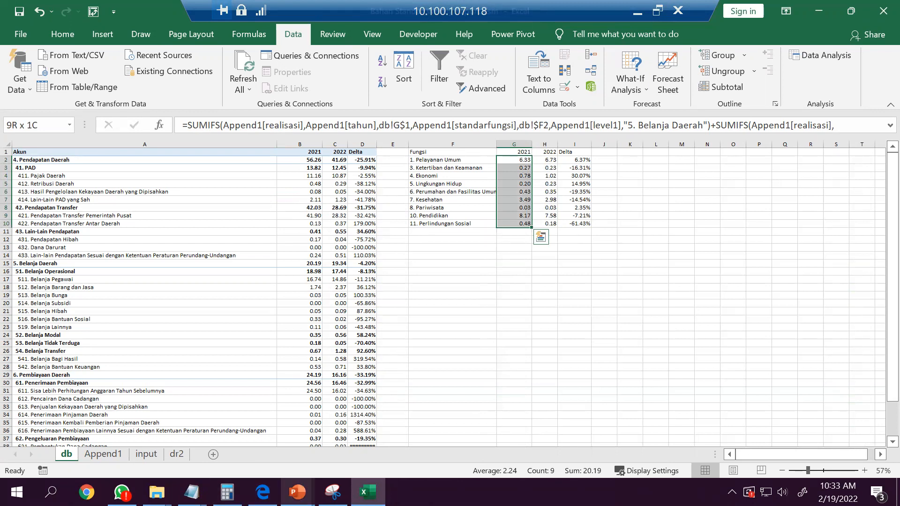
Switch to the Template Weekly Report presentation in PowerPoint and bring up its Save As dialog.
left_click(297, 492)
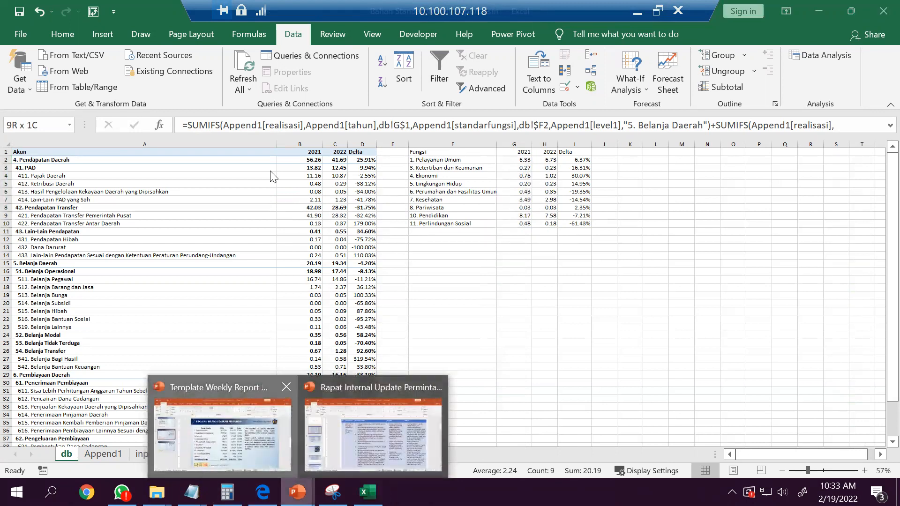
left_click(293, 356)
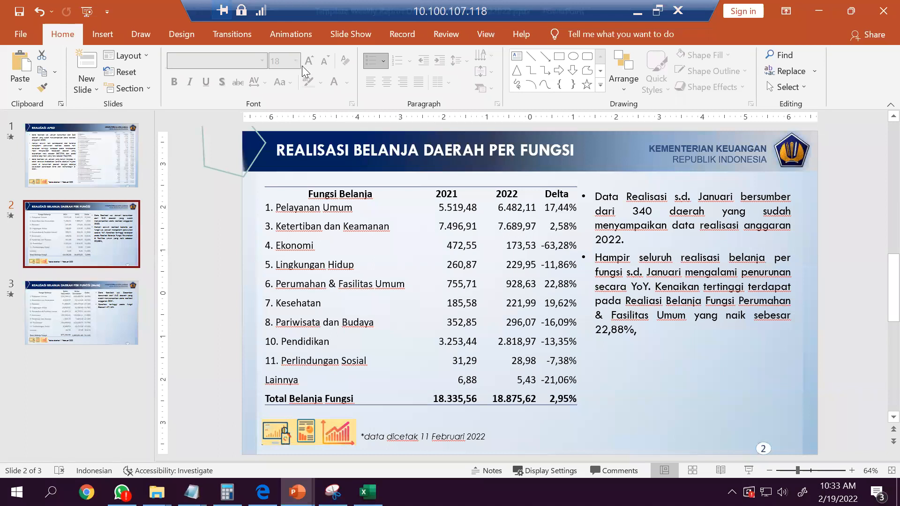
left_click_drag(719, 9, 352, 9)
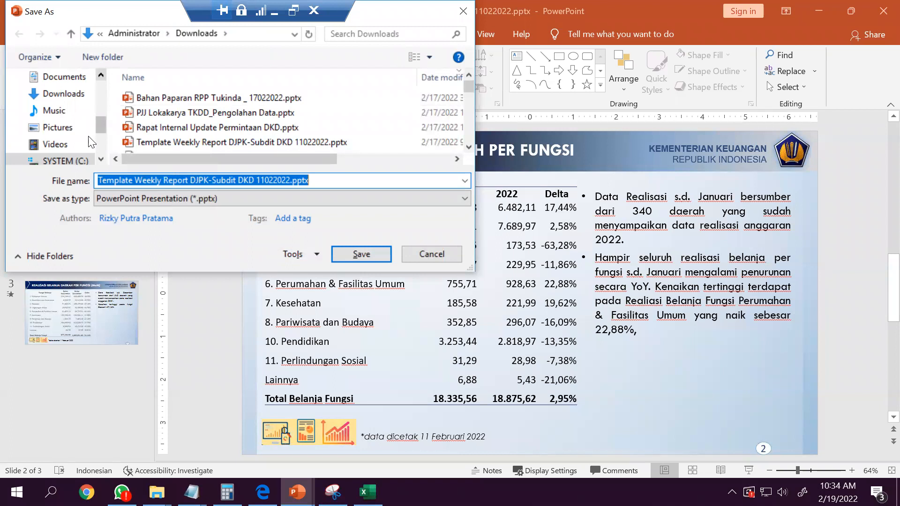
Change the file name for the saved copy to Weekly Report DJPK-Subdit DKD.pptx.
key("ctrl+Left")
key("ctrl+Left")
key("ctrl+Left")
key("ctrl+Left")
key("ctrl+Left")
key("ctrl+Left")
key("ctrl+Left")
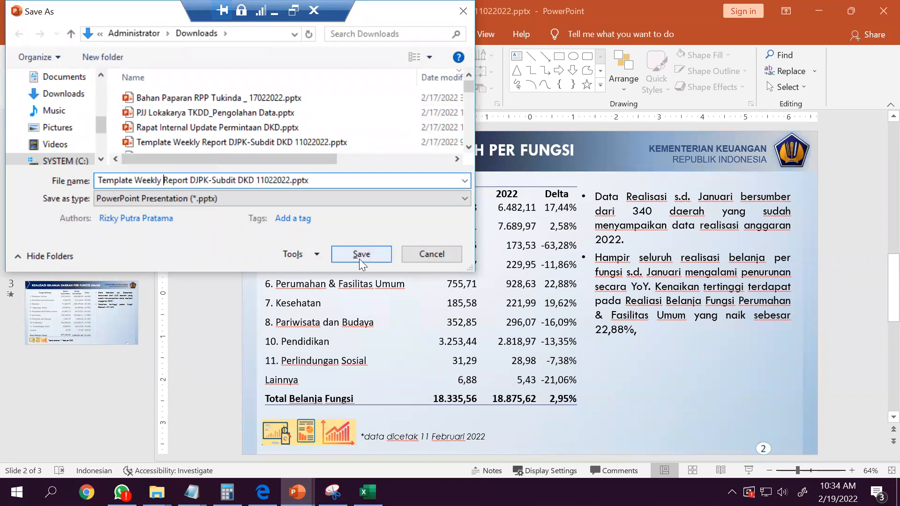
key("ctrl+shift+Left")
key("BackSpace")
key("ctrl+Right")
key("ctrl+Right")
key("ctrl+Right")
key("ctrl+Right")
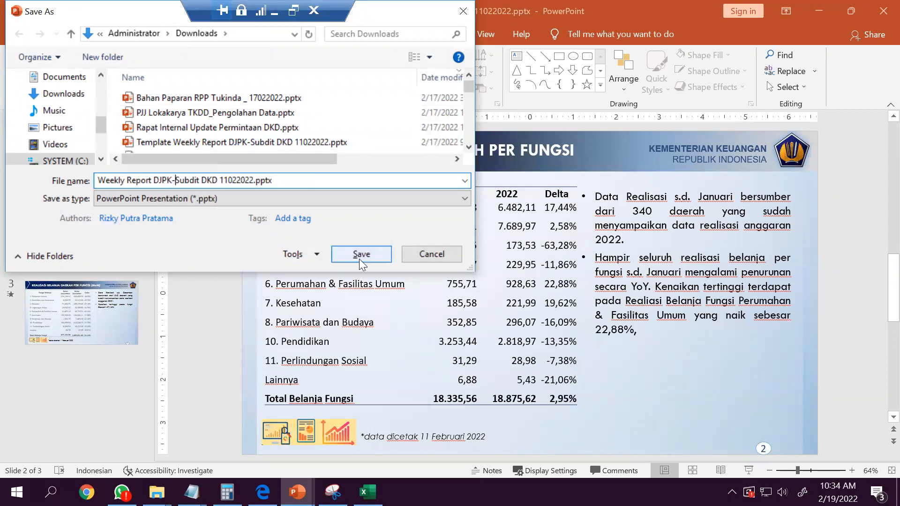
key("ctrl+Right")
key("ctrl+Right")
key("ctrl+Right")
key("ctrl+Left")
key("ctrl+shift+Left")
key("shift+Left")
key("BackSpace")
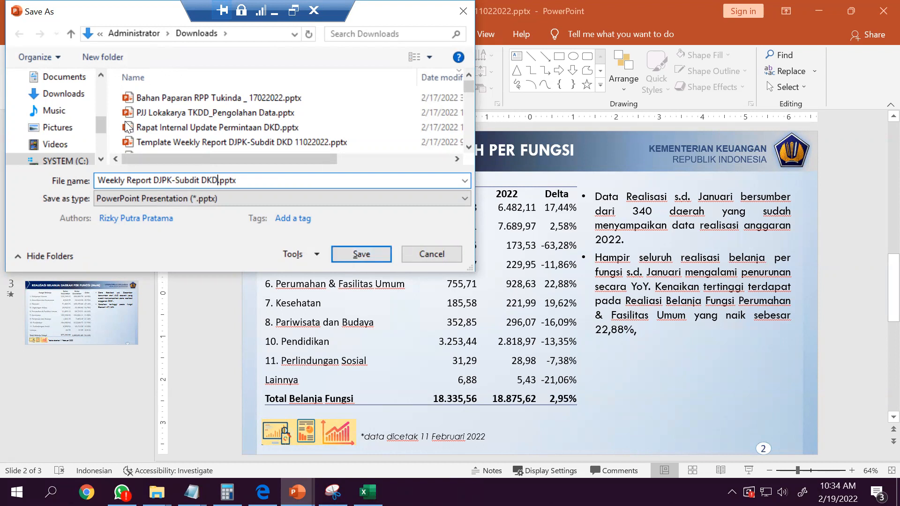
Save the presentation in the 6. Bahan Standar folder of the dkd network share.
left_click(291, 35)
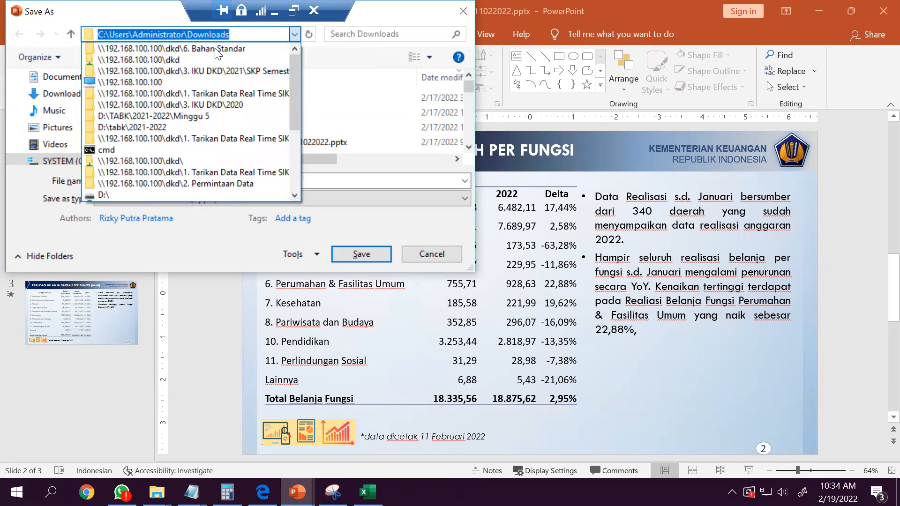
left_click(215, 182)
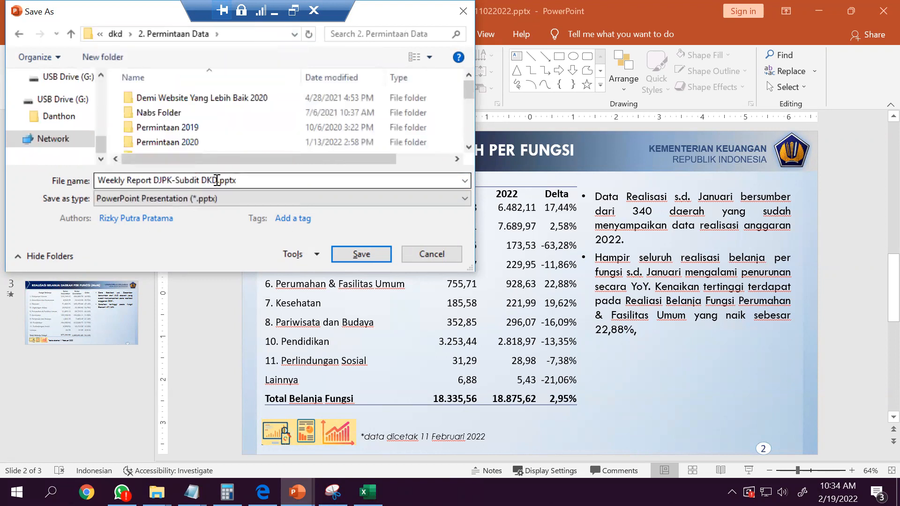
left_click(115, 34)
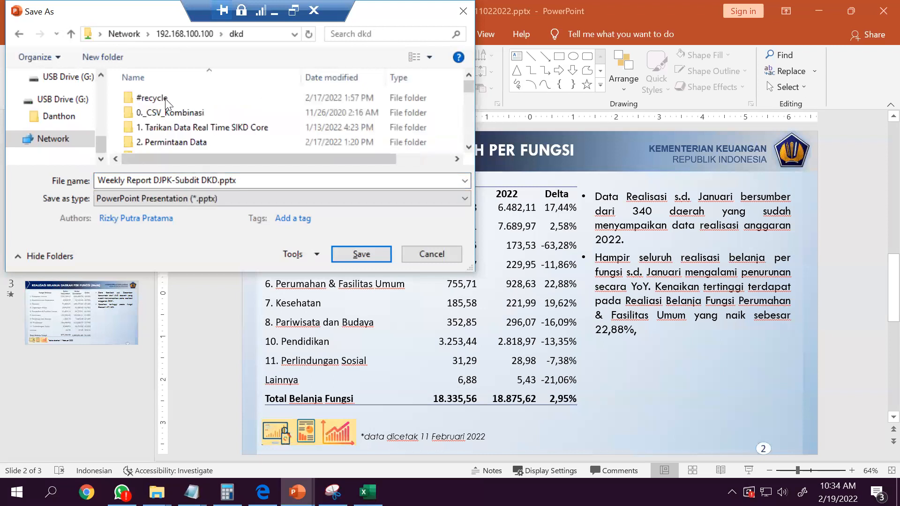
left_click(203, 121)
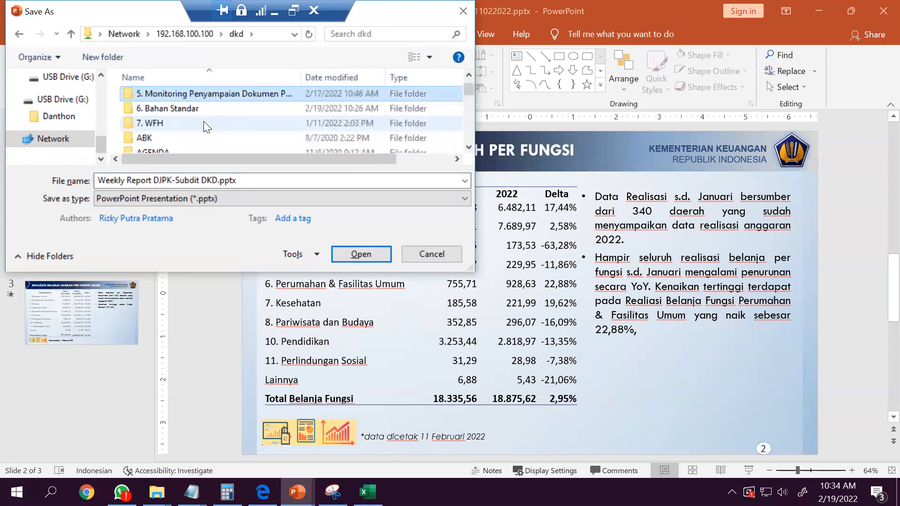
double_click(203, 121)
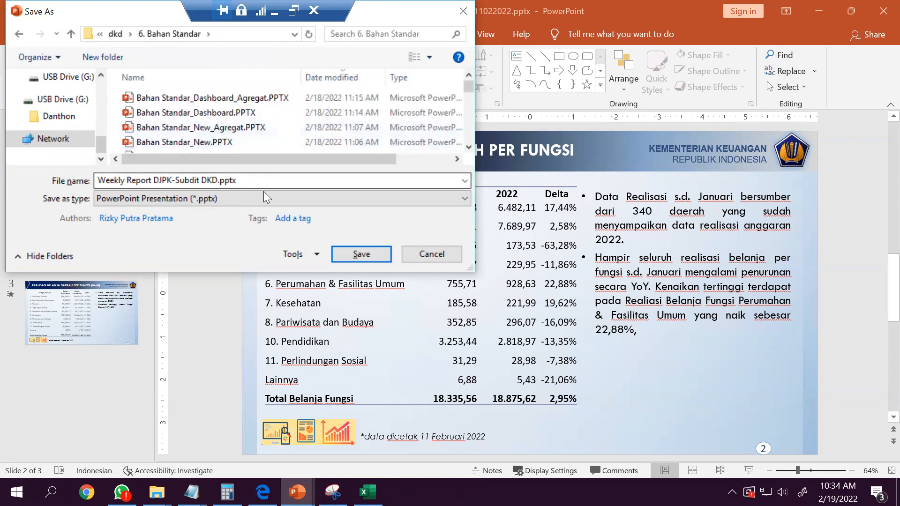
left_click(360, 256)
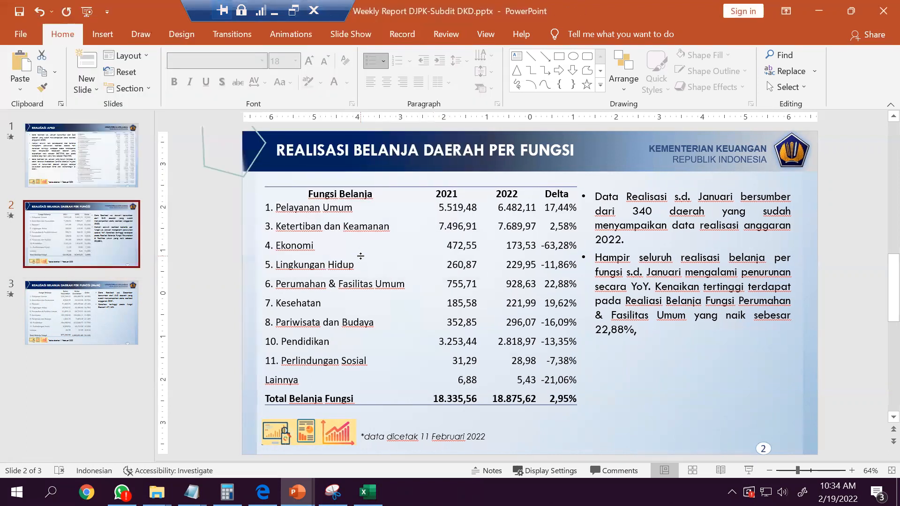
Open Bahan Standar_Dashboard_v.2022.2.7.xlsm from the 6. Bahan Standar folder in File Explorer and enable editing in Excel.
key("alt+Tab")
key("alt+Tab")
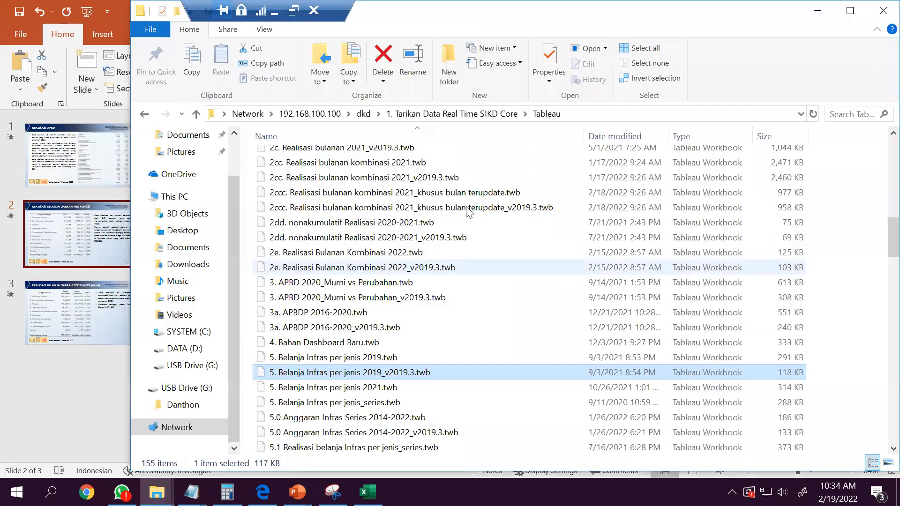
left_click(363, 113)
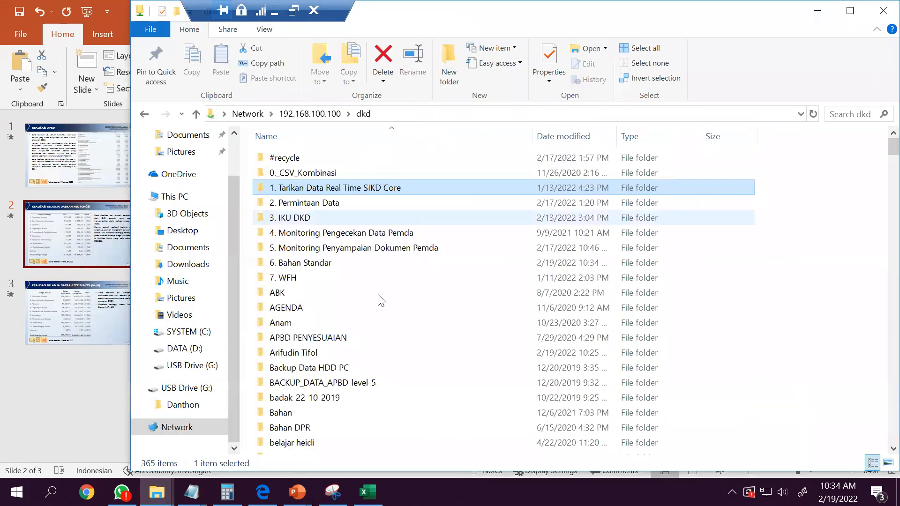
double_click(323, 263)
left_click(338, 204)
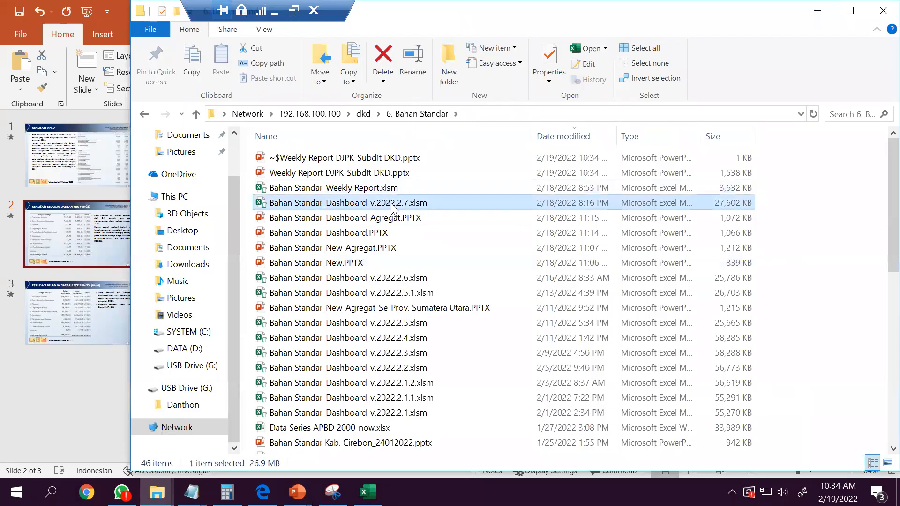
key("alt+Tab")
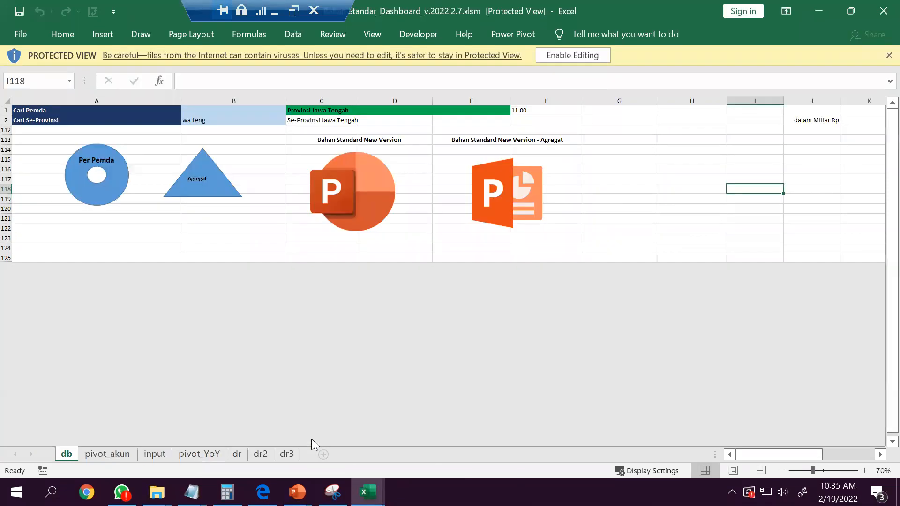
left_click(584, 61)
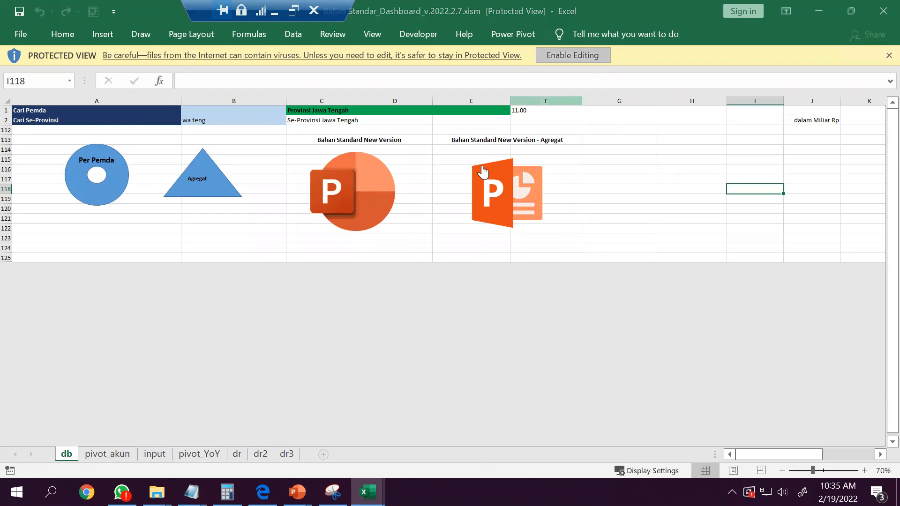
left_click(351, 215)
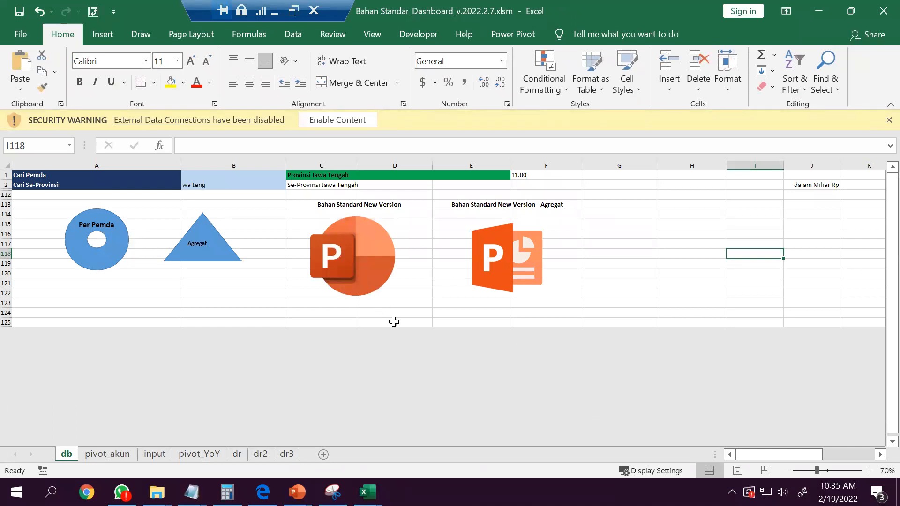
Select the PowerPoint picture under the Bahan Standard New Version heading on the db sheet.
left_click(368, 268)
right_click(368, 268)
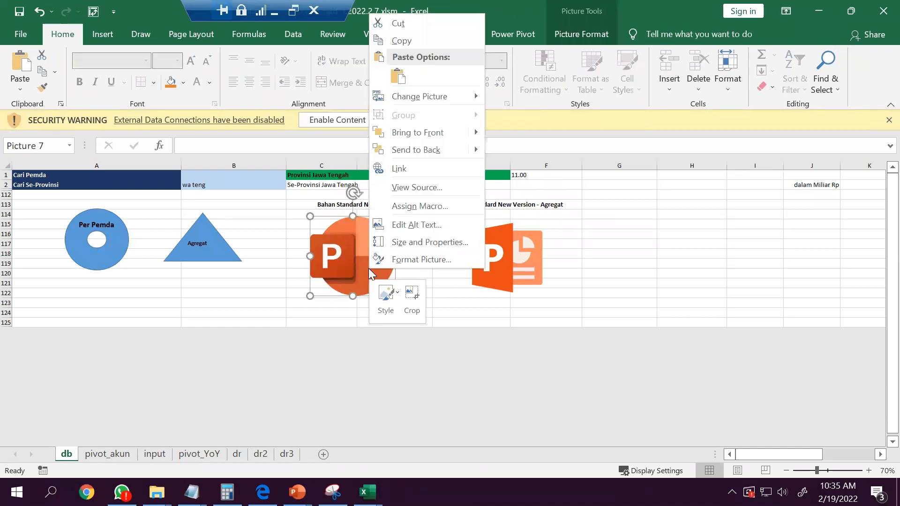
key("Escape")
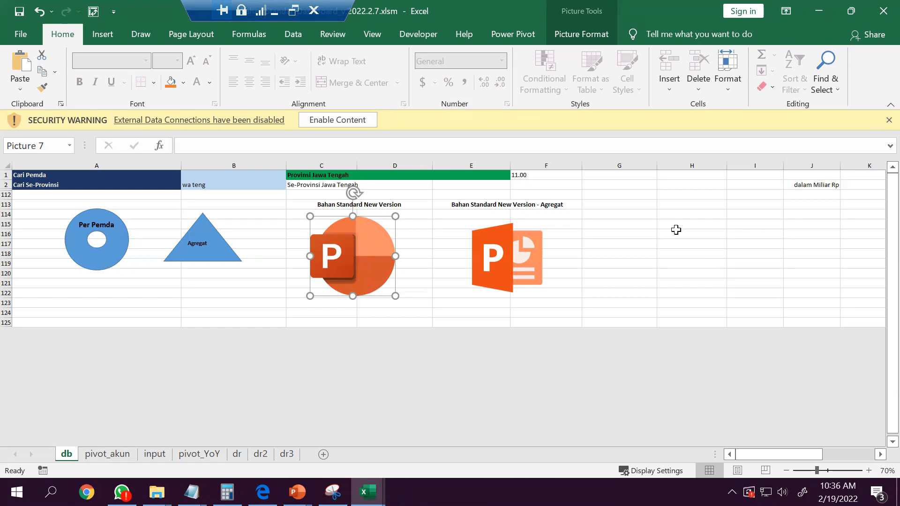
Open the code of the PPT_New macro assigned to the PowerPoint picture under Bahan Standard New Version.
right_click(357, 268)
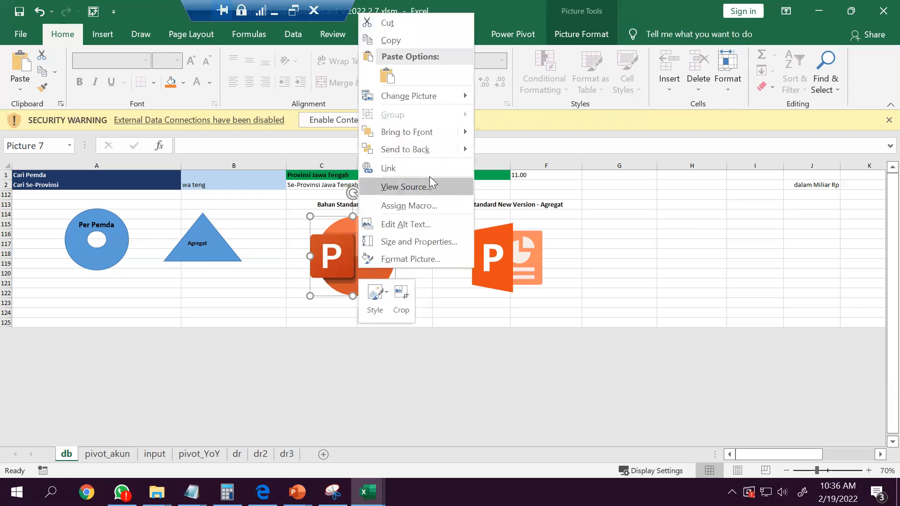
left_click(419, 206)
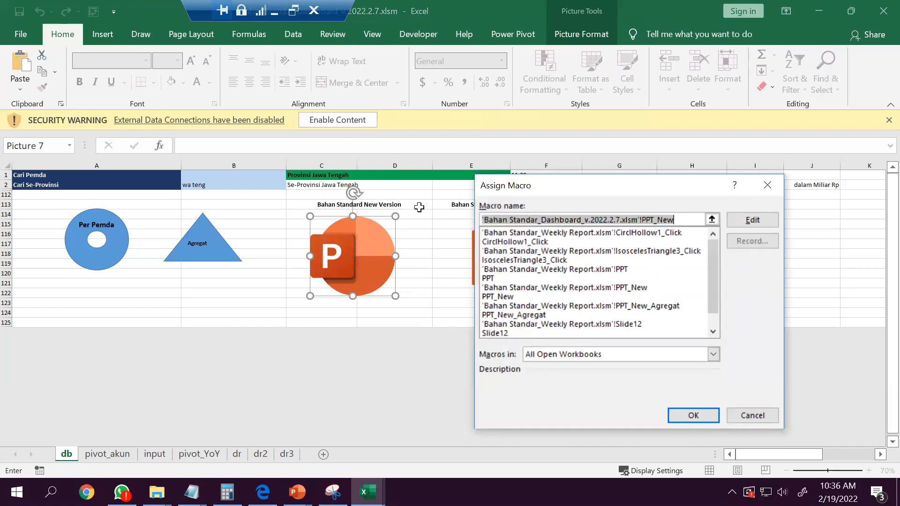
left_click(754, 219)
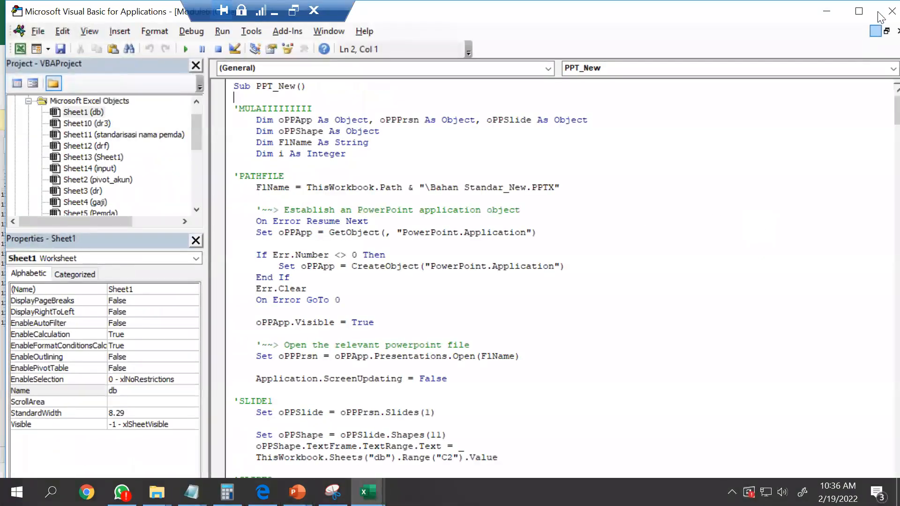
left_click(880, 14)
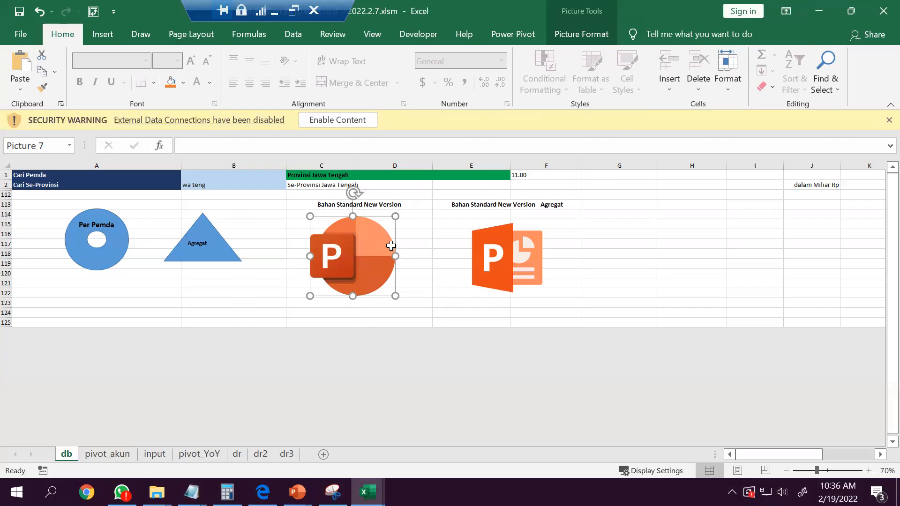
right_click(358, 264)
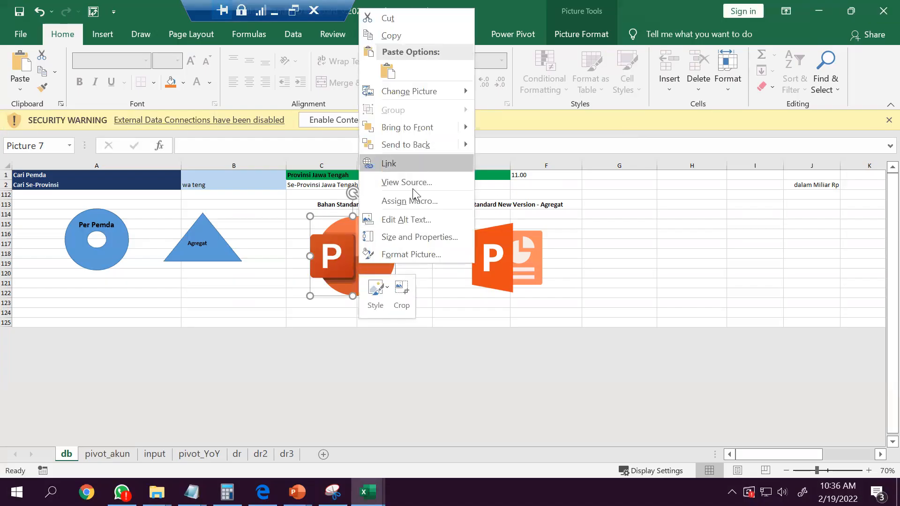
left_click(409, 201)
left_click(732, 212)
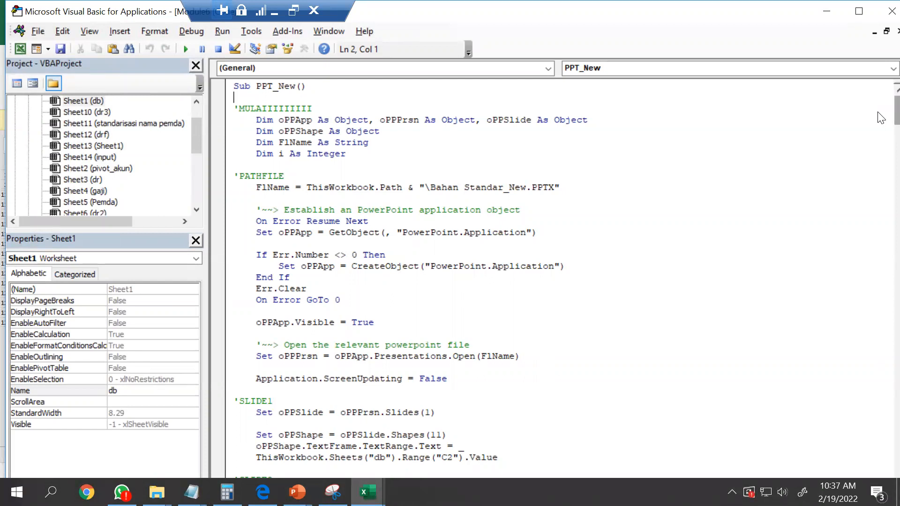
Switch to the Weekly Report DJPK-Subdit DKD presentation in PowerPoint and inspect the table on the REALISASI APBD slide.
key("alt+Tab")
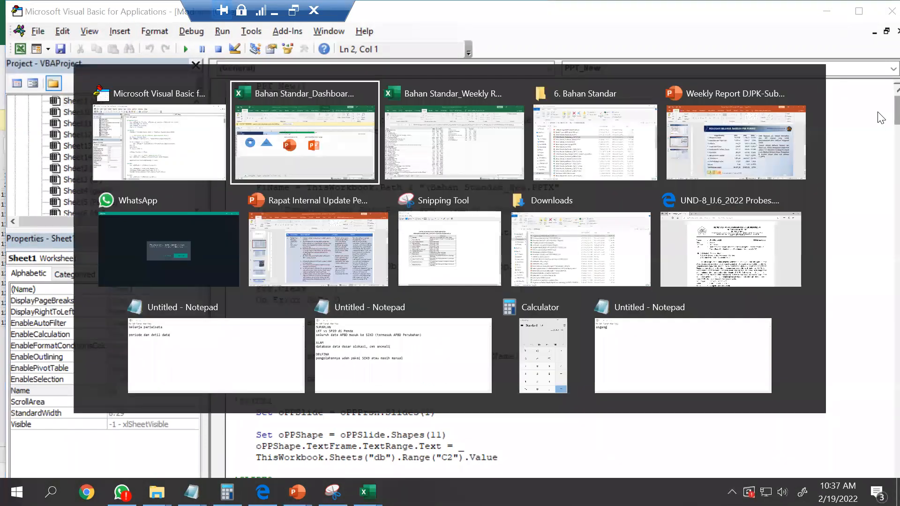
key("alt+Tab")
key("alt+Tab")
key("alt+Tab")
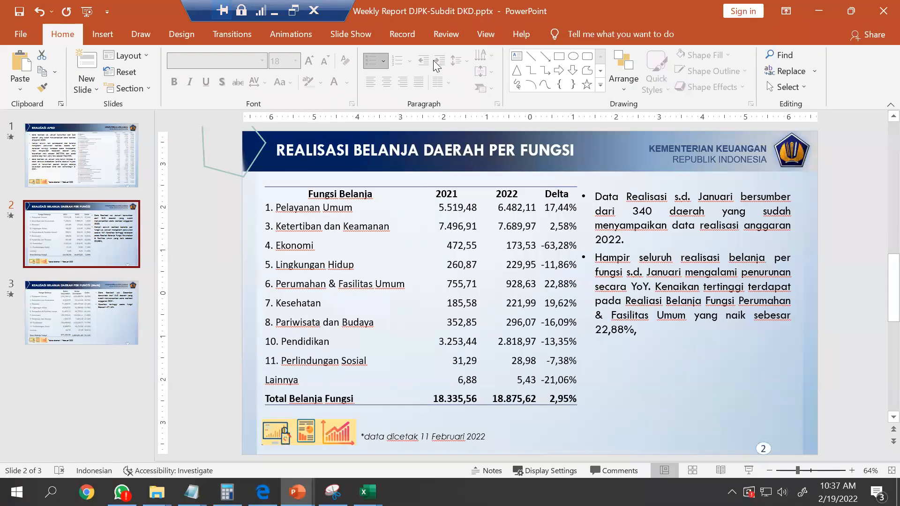
left_click(67, 157)
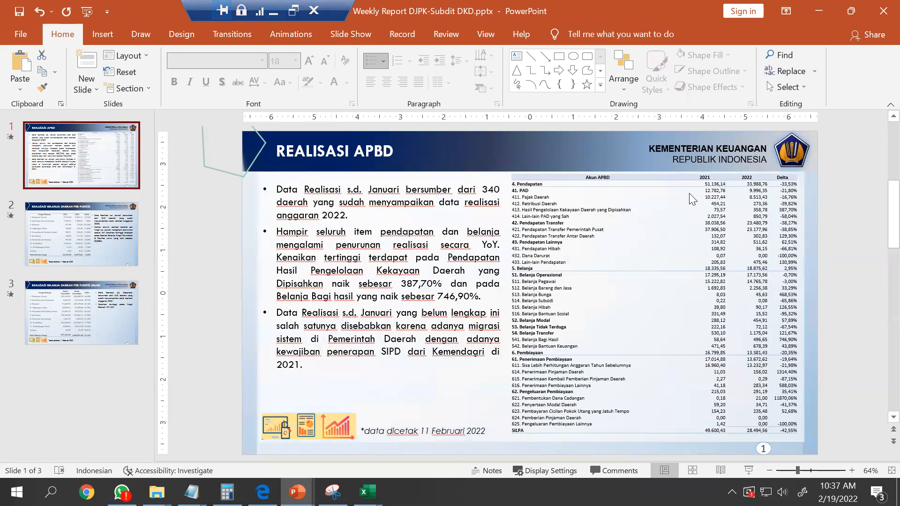
left_click(708, 185)
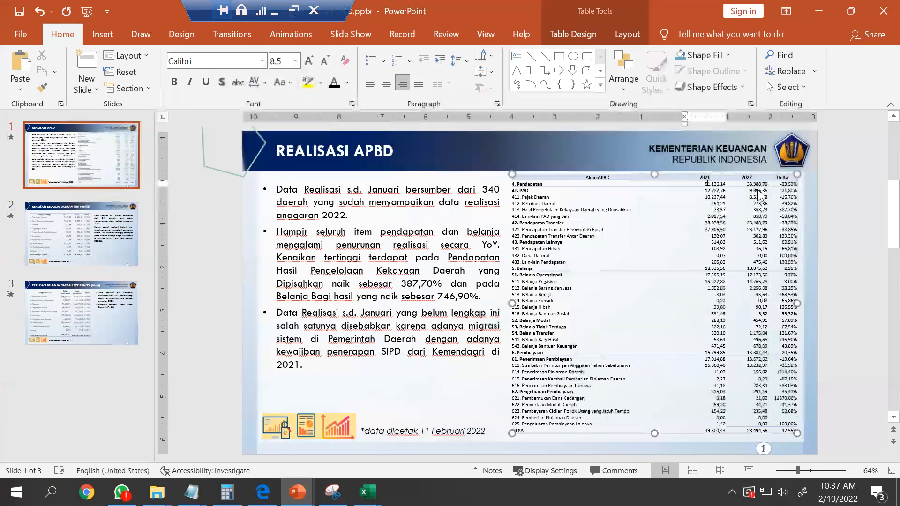
Compare the Akun rows on the db sheet of Bahan Standar_Weekly Report.xlsm in Excel with the slide's APBD table.
key("alt+Tab")
key("alt+Tab")
key("alt+Tab")
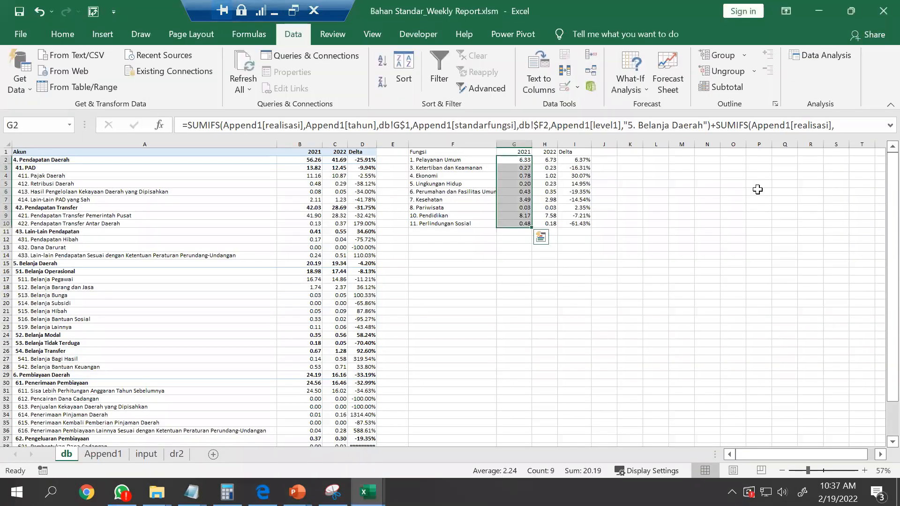
left_click(126, 383)
key("ctrl+Down")
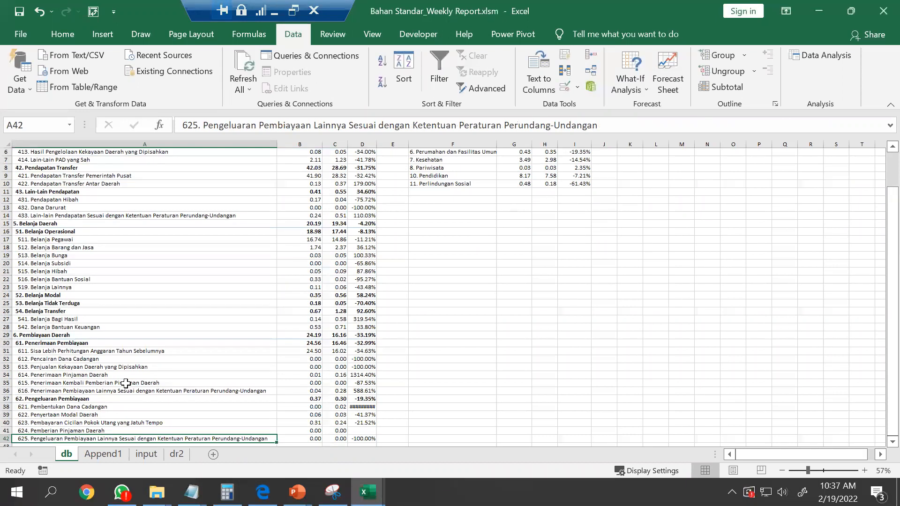
key("alt+Tab")
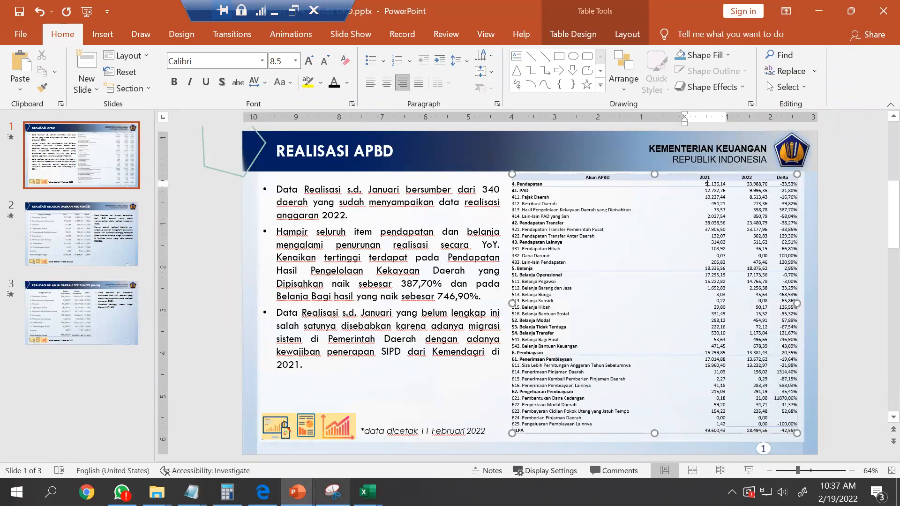
key("alt+Tab")
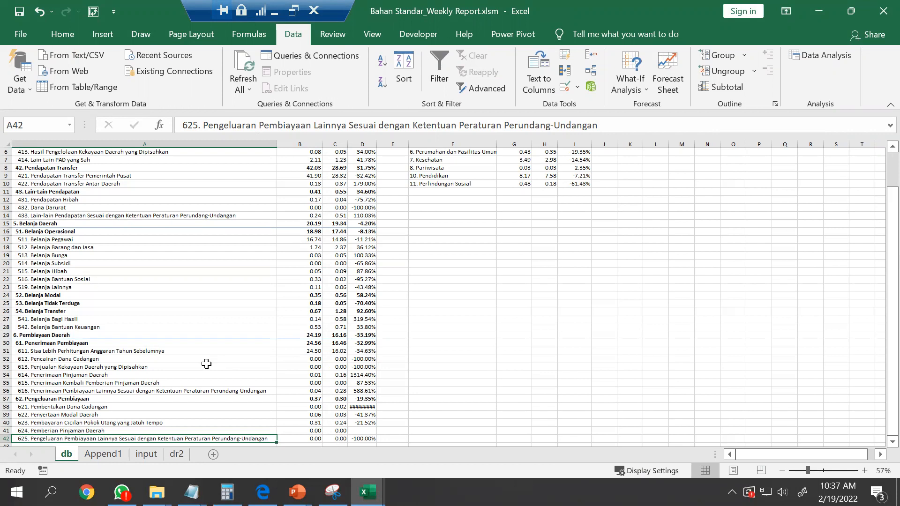
key("alt+Tab")
key("alt+Tab")
Center the Akun table's header row, A1:D1, on the db sheet.
left_click(174, 199)
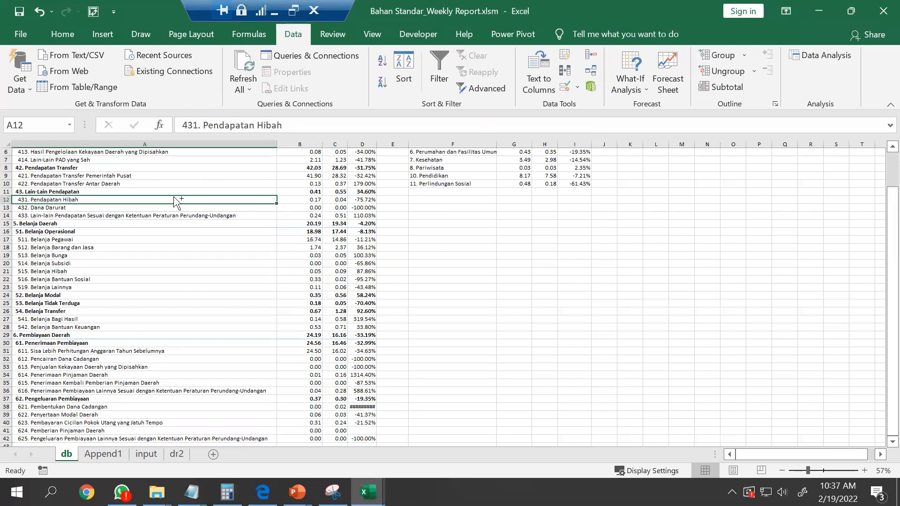
key("ctrl+Home")
key("shift+Right")
key("shift+Right")
key("shift+Right")
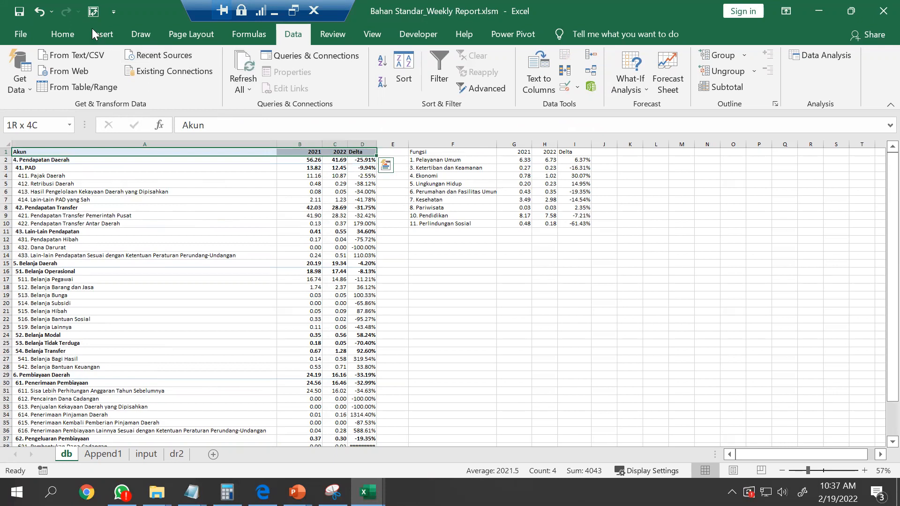
left_click(72, 33)
left_click(248, 82)
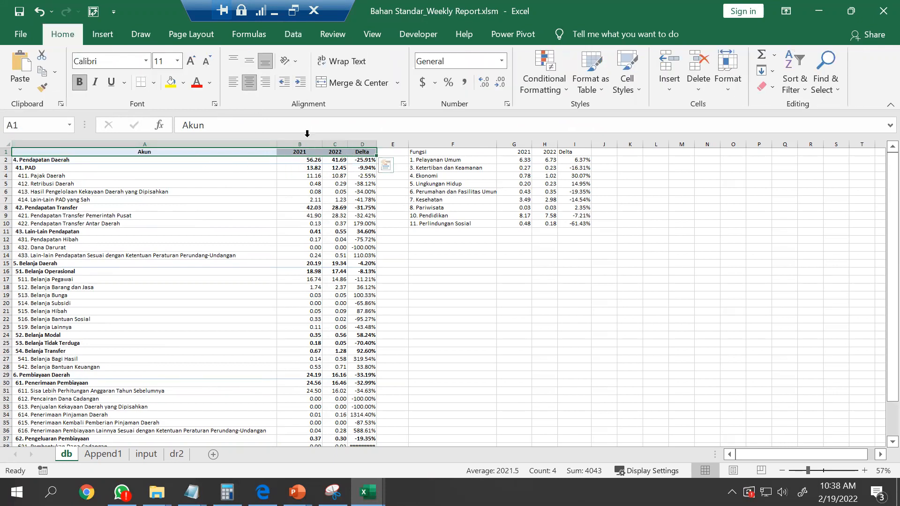
Narrow the Akun table's 2021, 2022 and Delta columns, B to D, to equal widths.
double_click(322, 145)
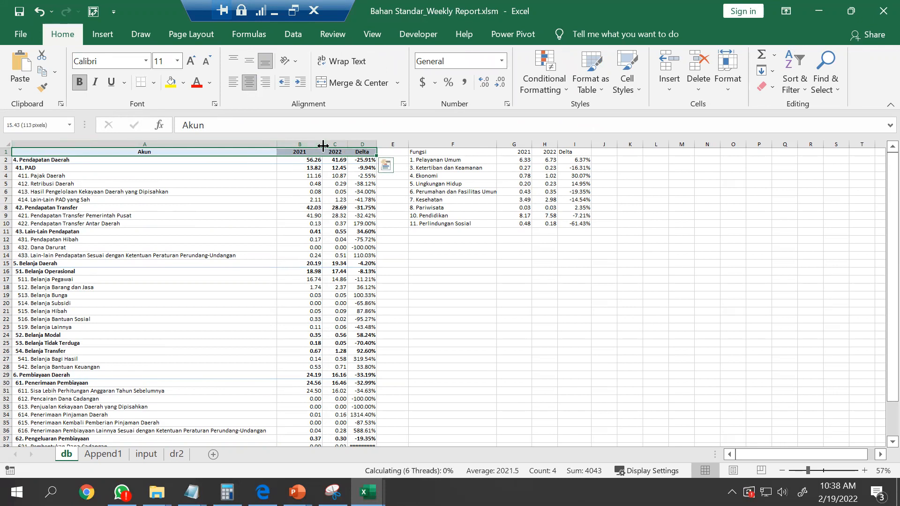
left_click(317, 192)
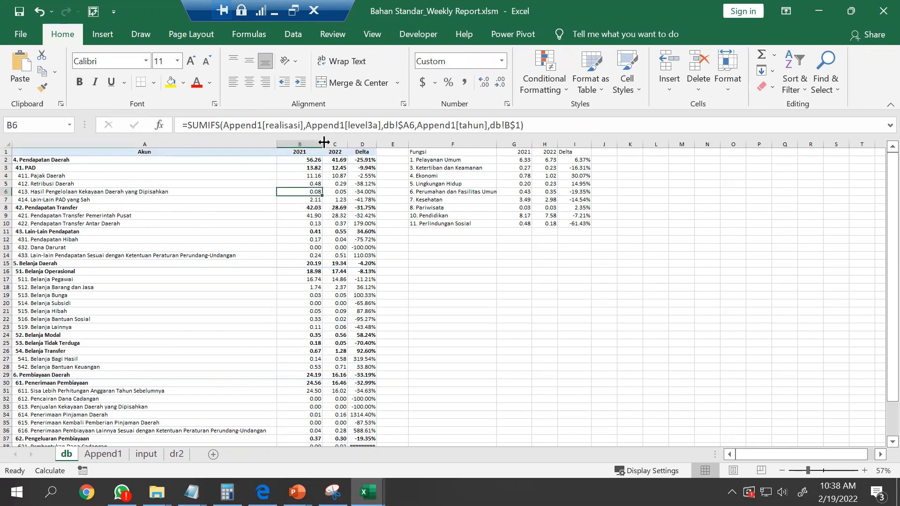
left_click_drag(309, 140, 347, 142)
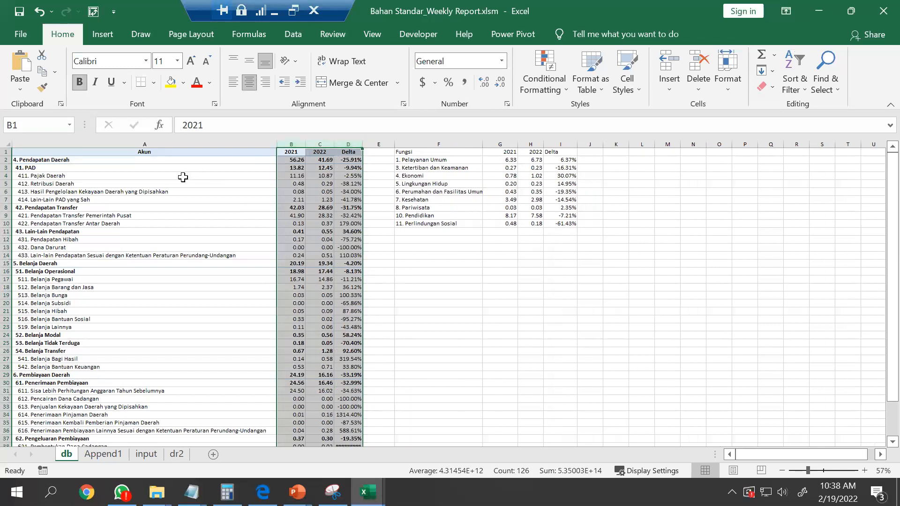
left_click(216, 190)
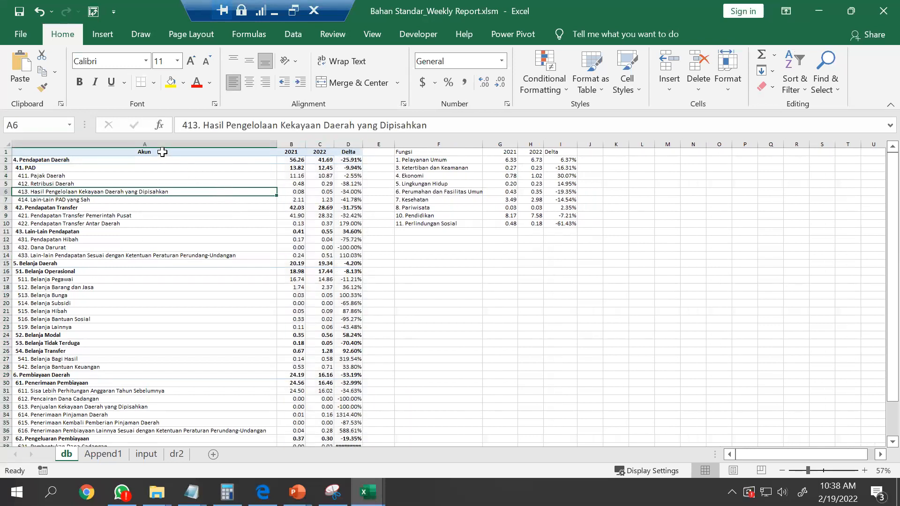
Copy the whole Akun table, A1:D42, from the db sheet.
left_click(162, 152)
key("ctrl+shift+Down")
key("ctrl+shift+Right")
key("ctrl+c")
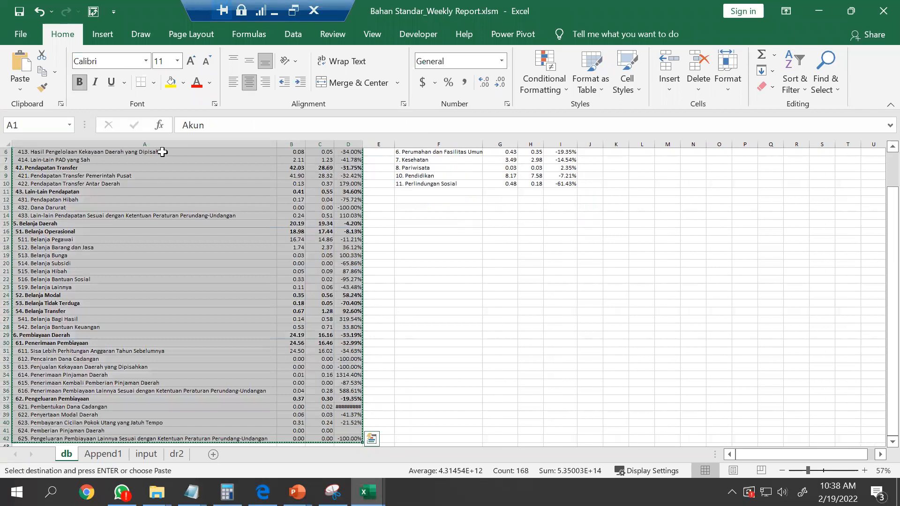
Widen the Delta column D slightly so that its longest percentage fits.
left_click(412, 280)
left_click_drag(362, 142, 369, 141)
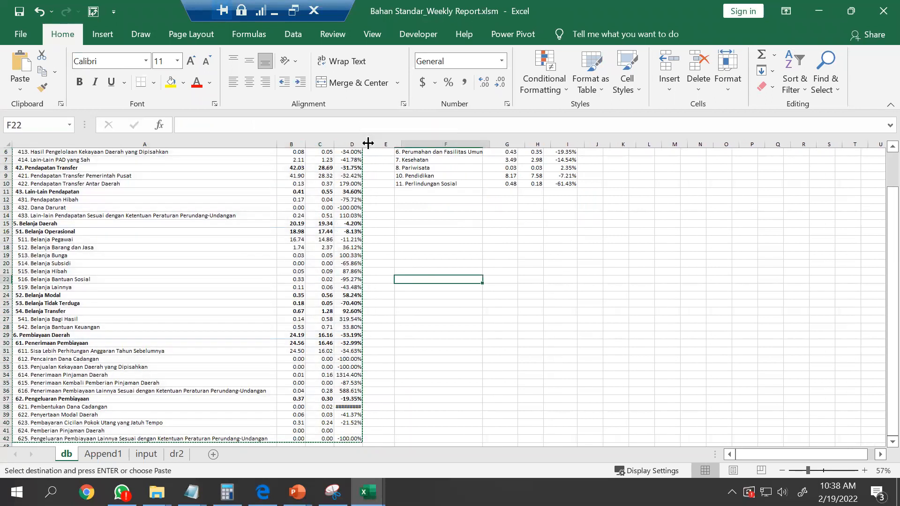
left_click(359, 173)
key("ctrl+Up")
key("Down")
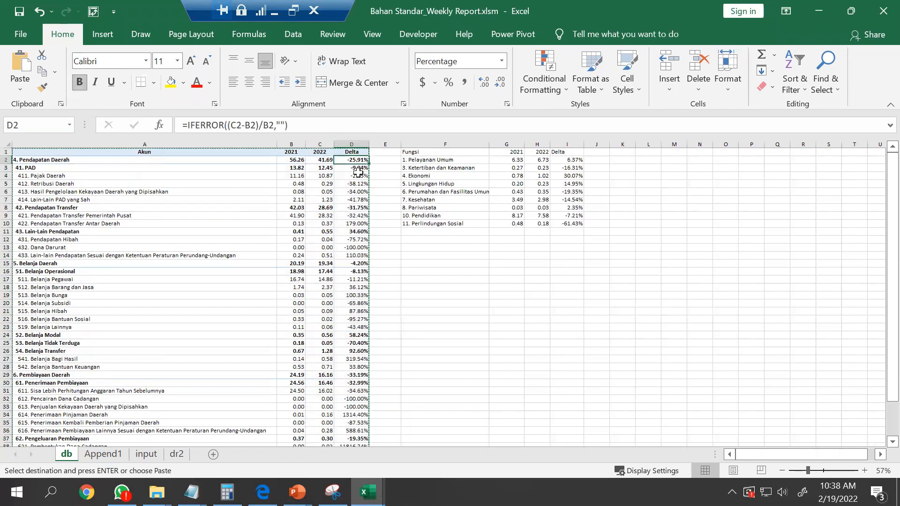
Copy the resized Akun table from the header row down to row 42, columns A to D.
key("ctrl+Home")
key("shift+Right")
key("shift+Right")
key("shift+Right")
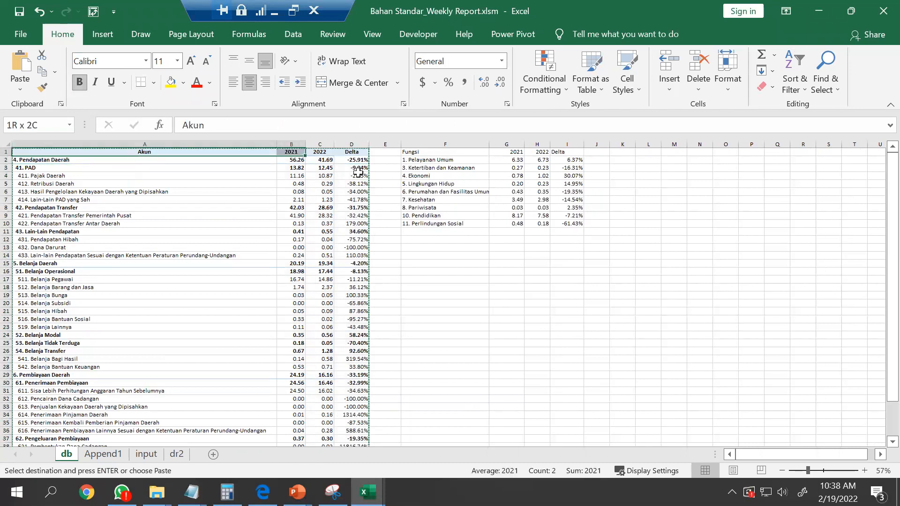
key("ctrl+shift+Down")
key("ctrl+c")
Switch to the PowerPoint presentation and delete the existing APBD table from the REALISASI APBD slide.
key("alt+Tab")
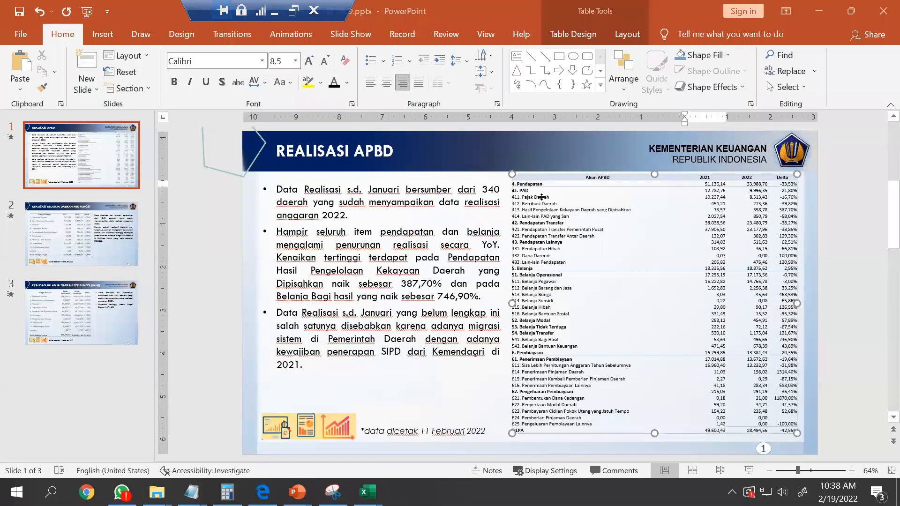
left_click(512, 189)
key("Delete")
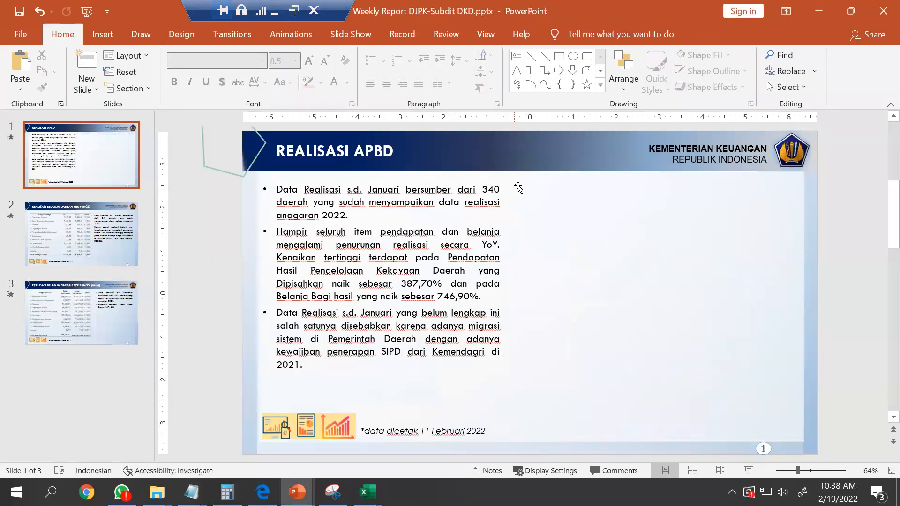
Paste the copied Akun table with source formatting onto the REALISASI APBD slide and position it beside the bullet text.
left_click(528, 180)
right_click(530, 147)
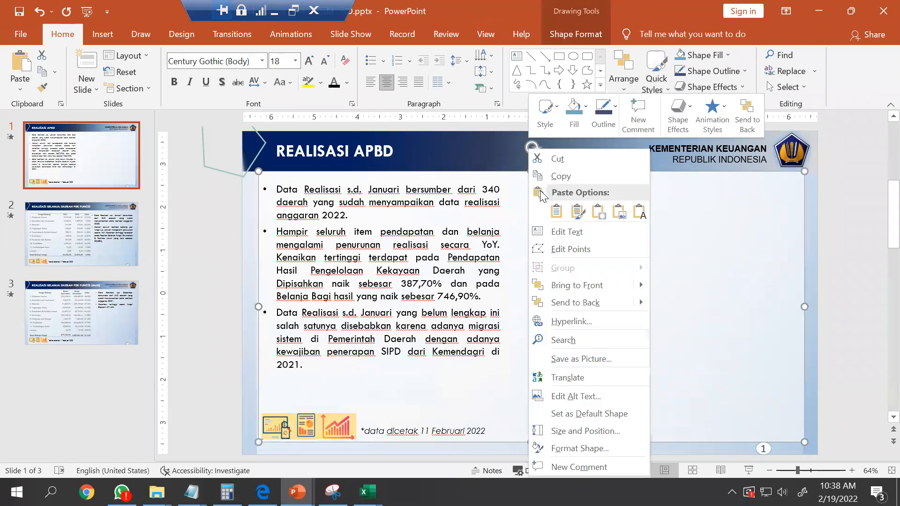
left_click(581, 218)
left_click_drag(571, 214, 661, 178)
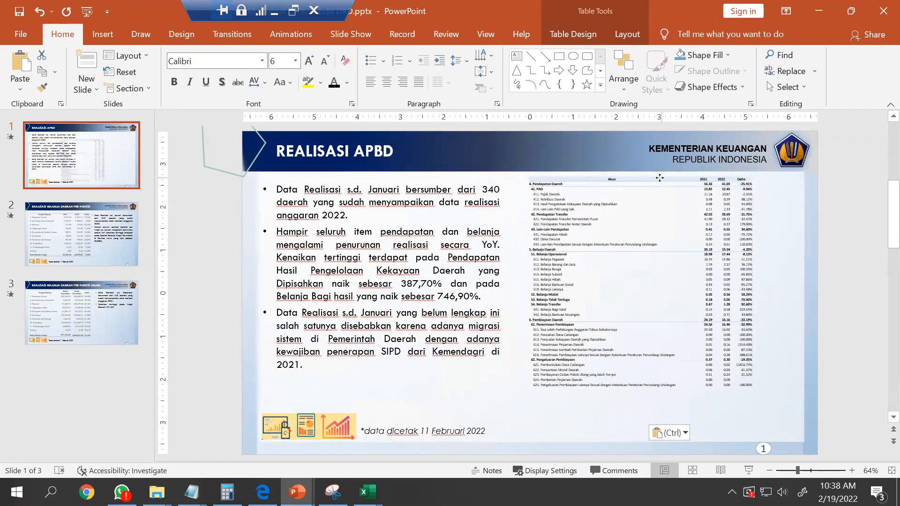
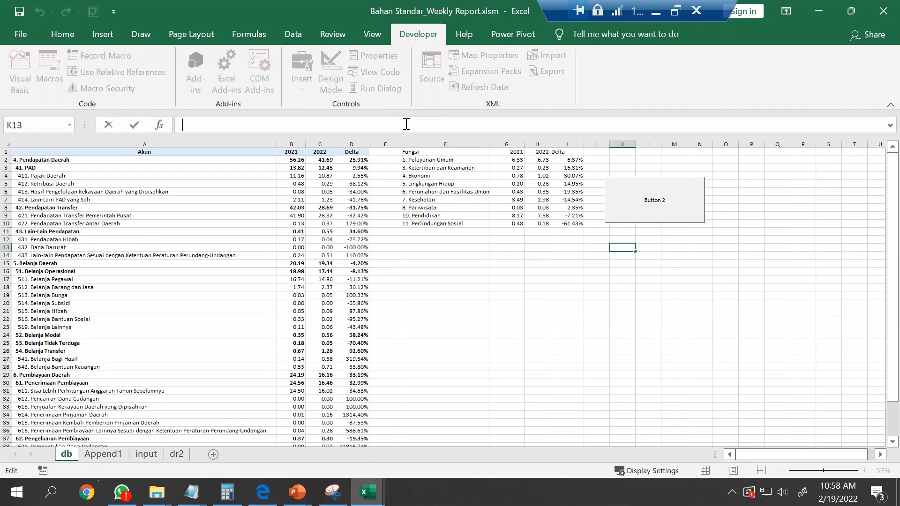
Try to enter the copied slide paragraph as a quoted text formula in cell K13 of the db sheet.
type("=\"")
key("ctrl+v")
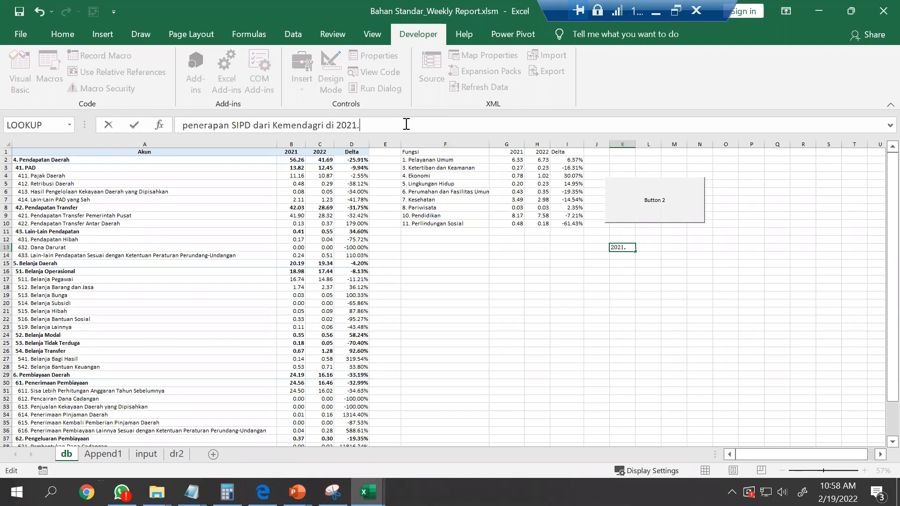
type("\"")
key("Return")
key("Return")
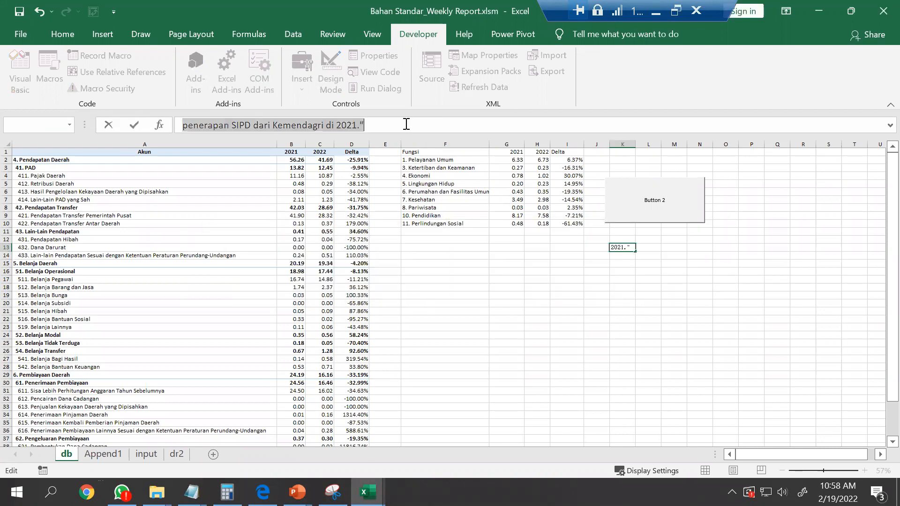
key("Return")
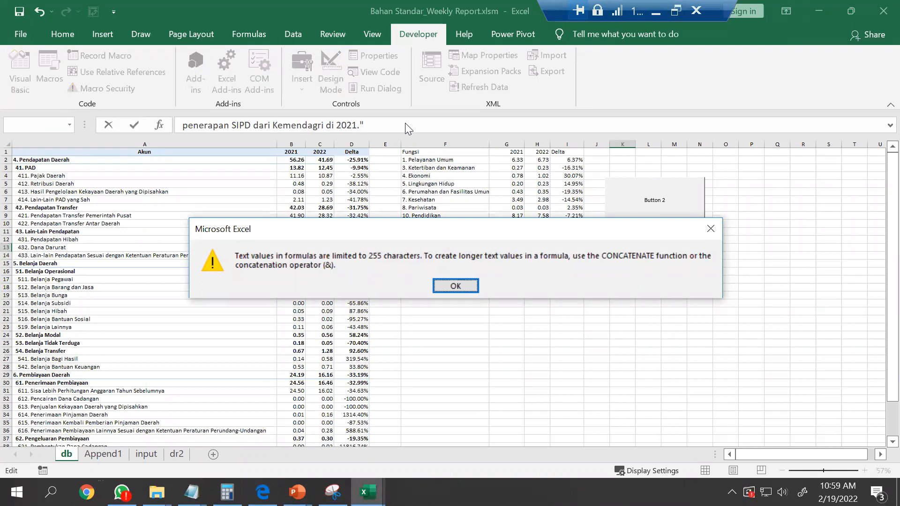
key("Return")
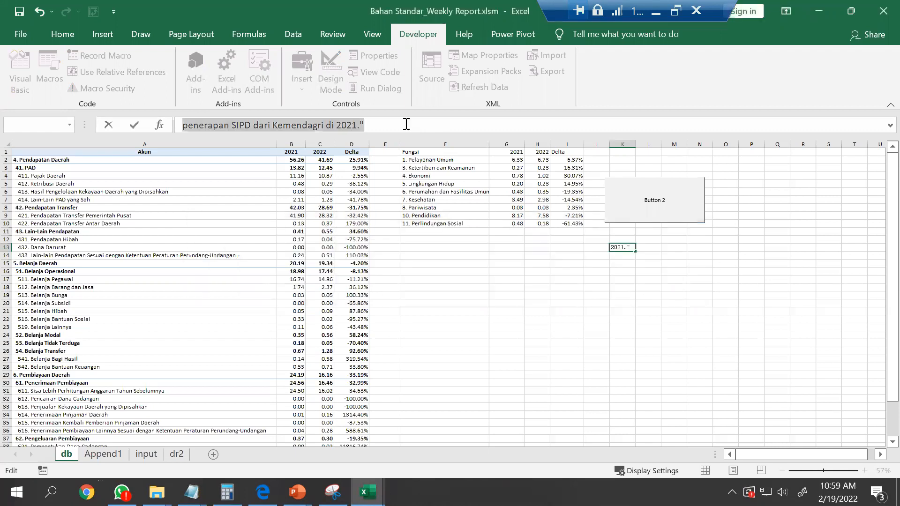
left_click(406, 124)
key("Escape")
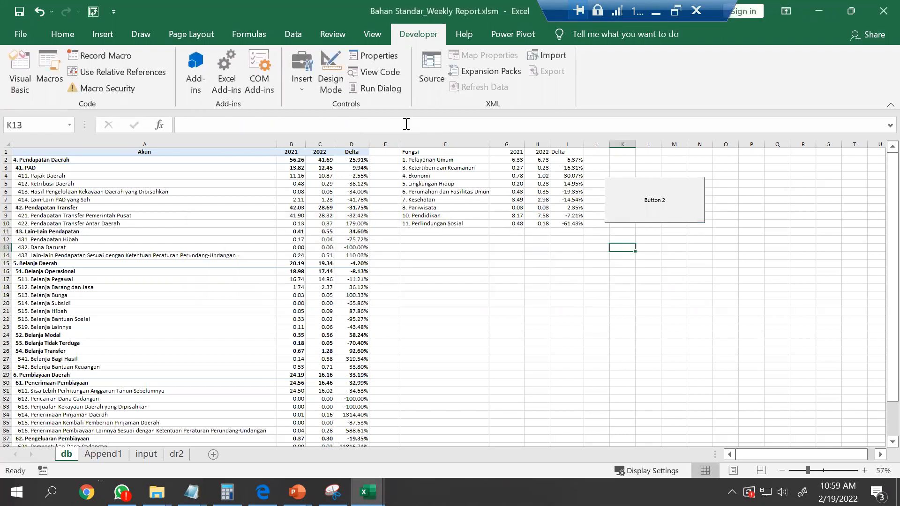
Copy the first bullet paragraph of the REALISASI APBD slide in PowerPoint into cell K13 of the workbook's db sheet.
key("alt+Tab")
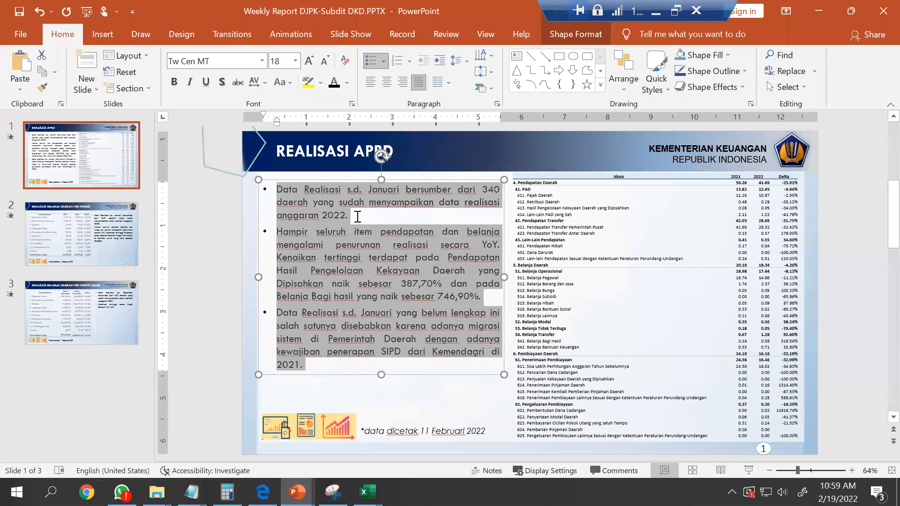
left_click(357, 217)
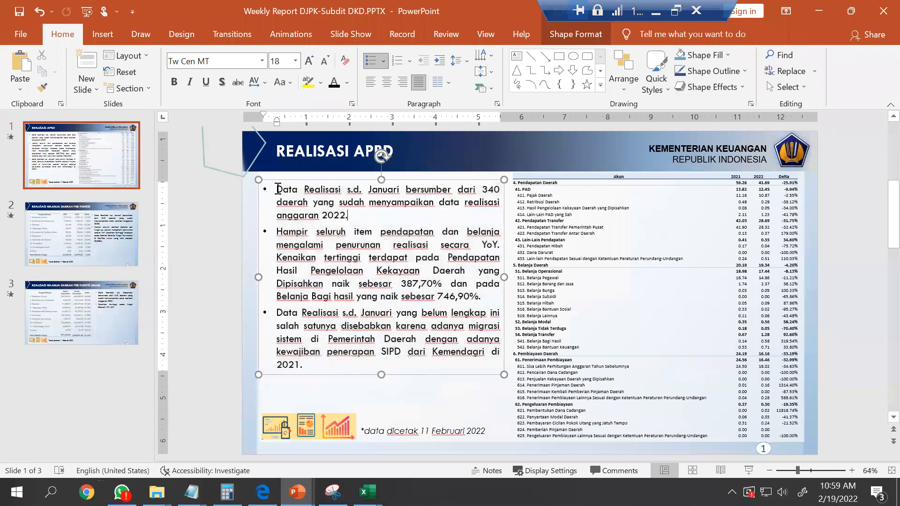
left_click_drag(277, 189, 376, 215)
key("ctrl+c")
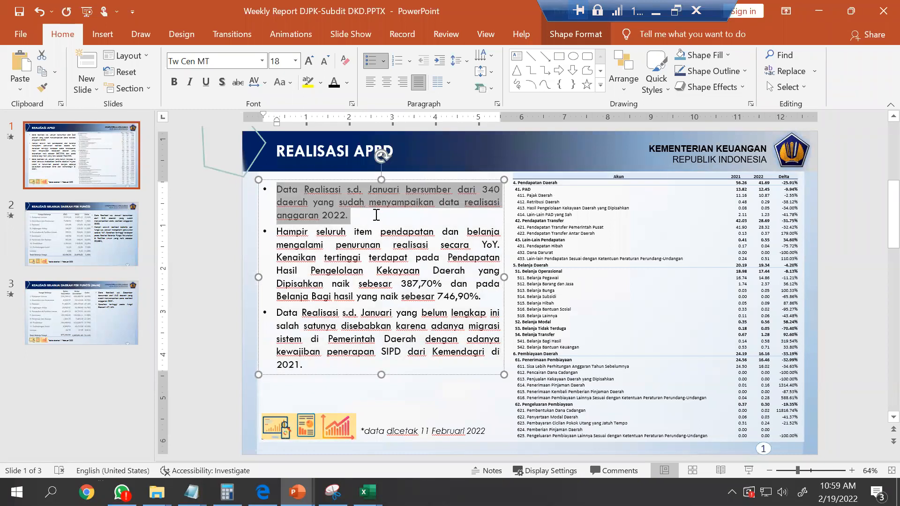
key("alt+Tab")
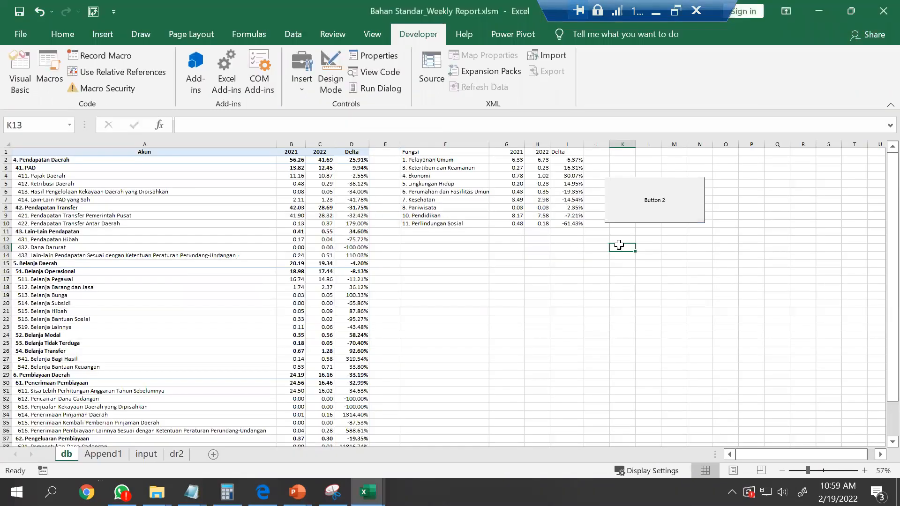
left_click(419, 126)
key("ctrl+v")
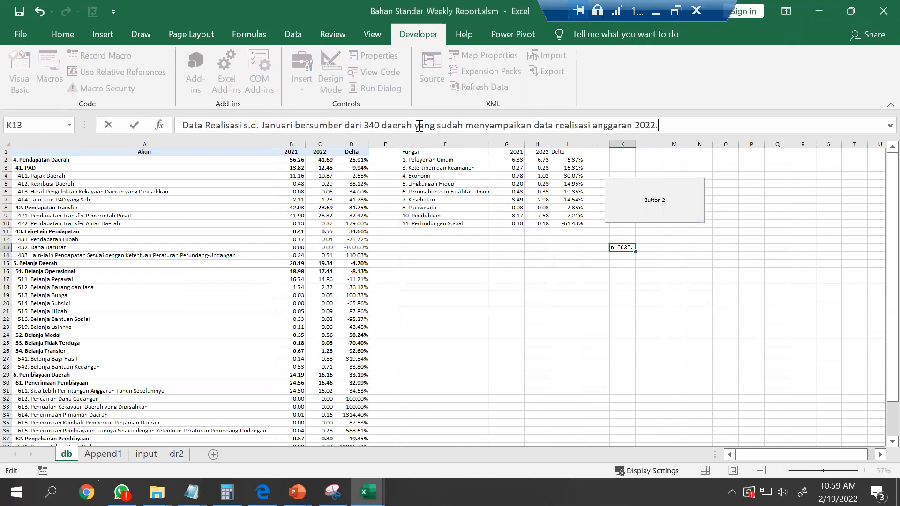
key("Return")
Transfer the slide's second bullet paragraph, beginning "Hampir seluruh item pendapatan", into cell K14 of the db sheet.
key("alt+Tab")
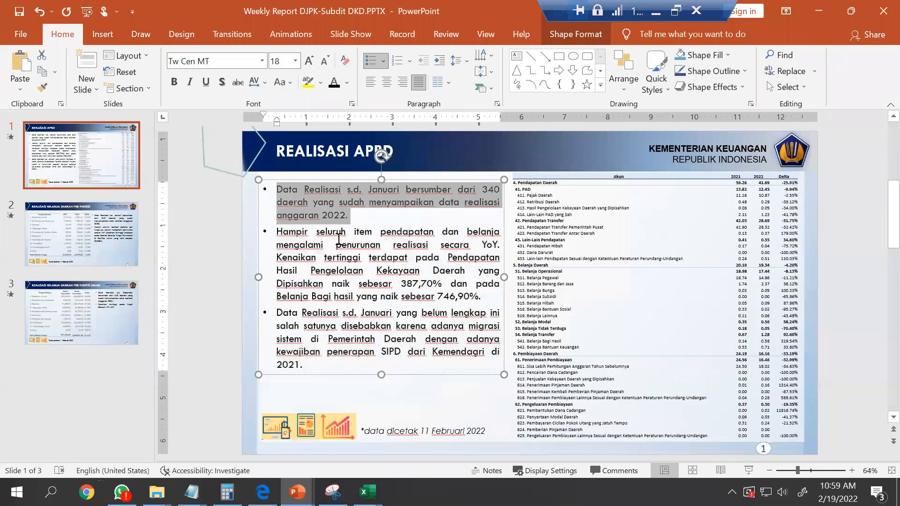
left_click_drag(279, 231, 488, 299)
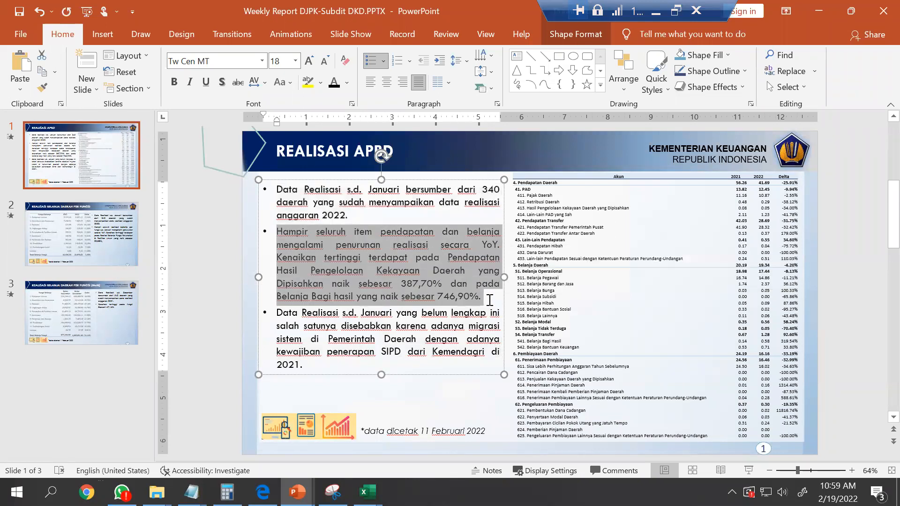
key("alt+Tab")
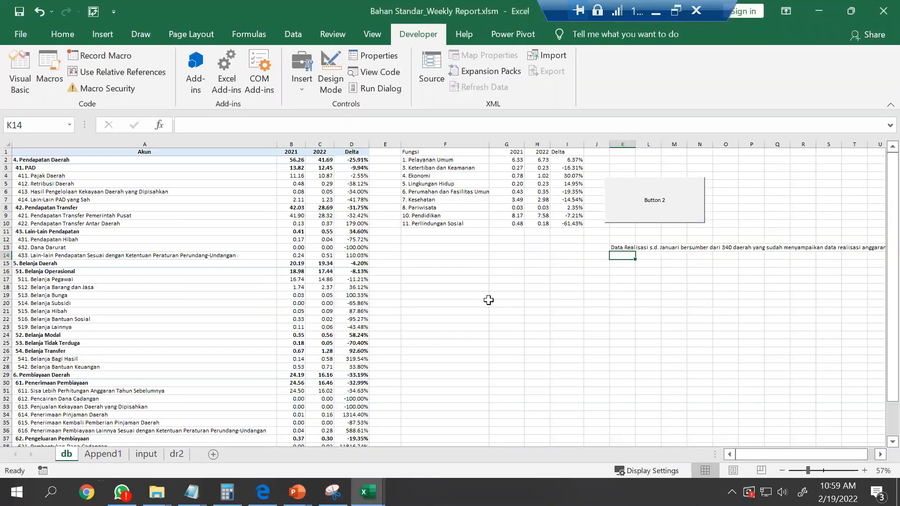
left_click(335, 126)
key("ctrl+v")
key("Return")
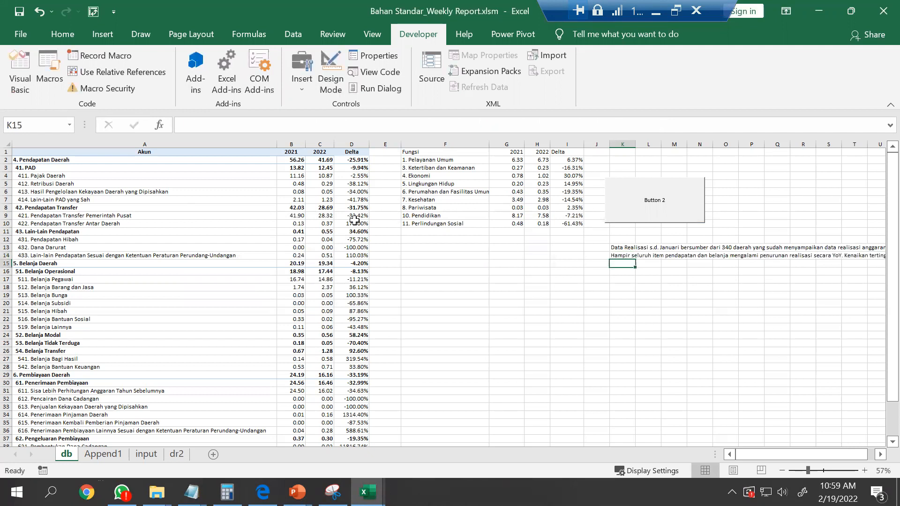
Cut the third bullet paragraph from the REALISASI APBD slide and switch back to the Excel workbook.
key("alt+Tab")
left_click_drag(279, 313, 341, 364)
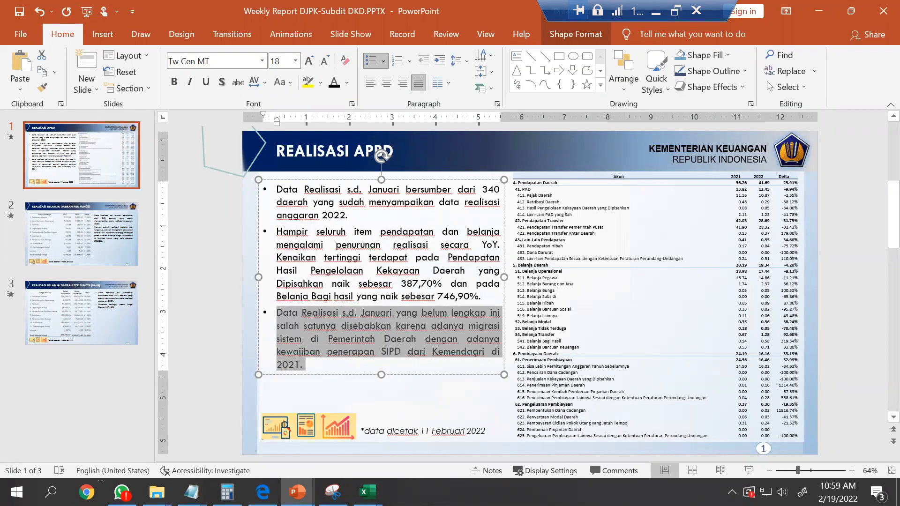
key("ctrl+x")
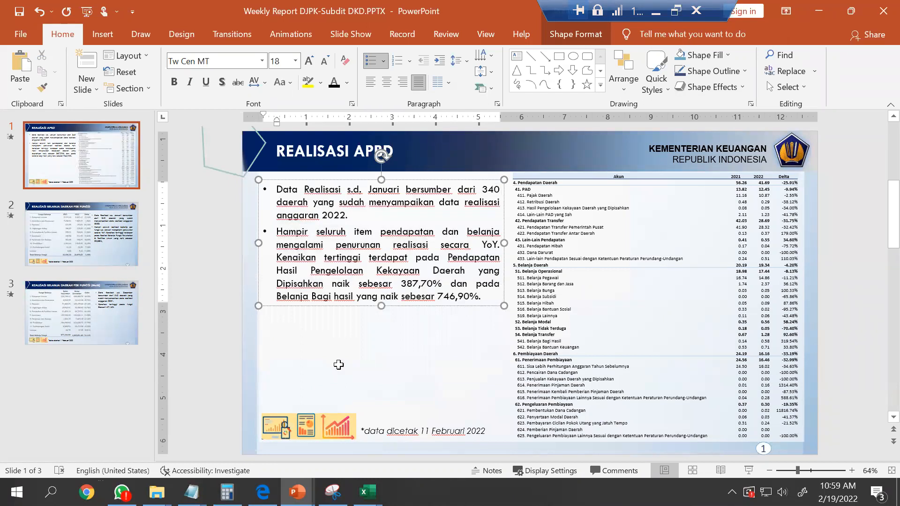
key("alt+Tab")
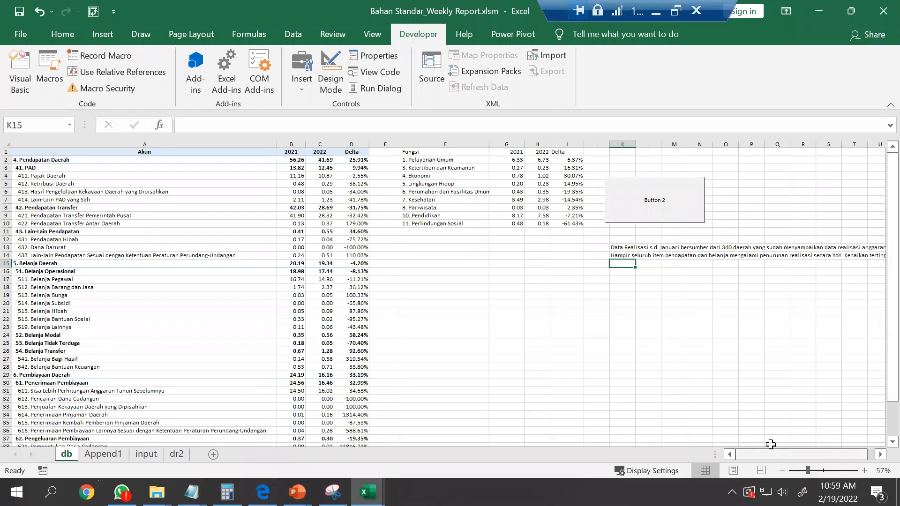
Start K13's sentence as a formula, enclosing "Data Realisasi s.d. " in quotes and adding & before Januari.
left_click_drag(835, 452, 852, 453)
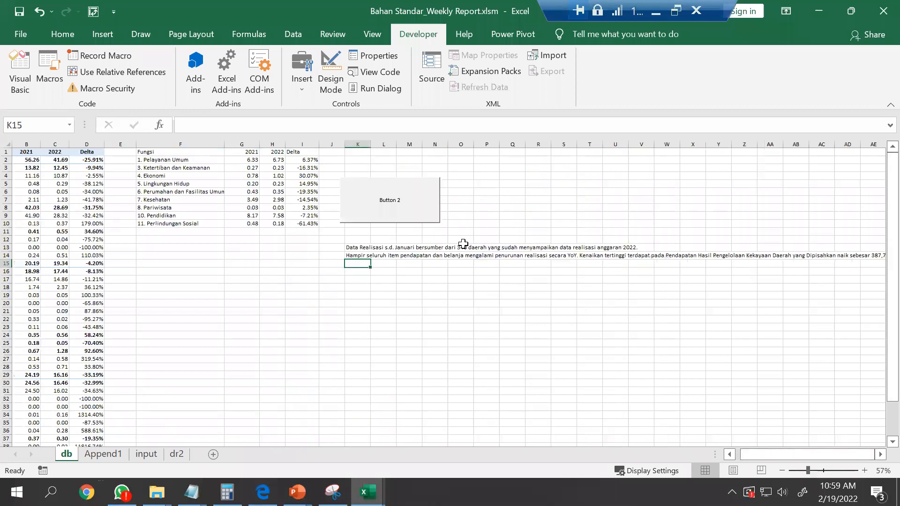
left_click(359, 247)
left_click(184, 123)
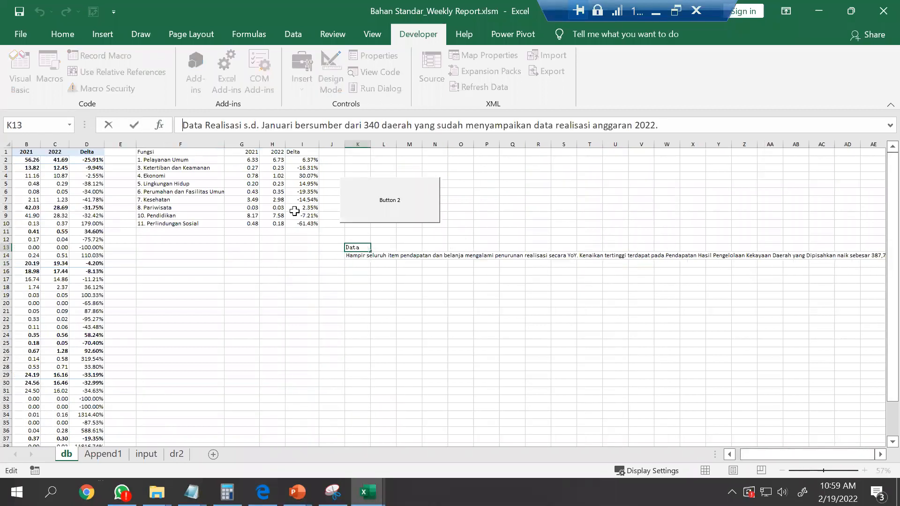
type("=")
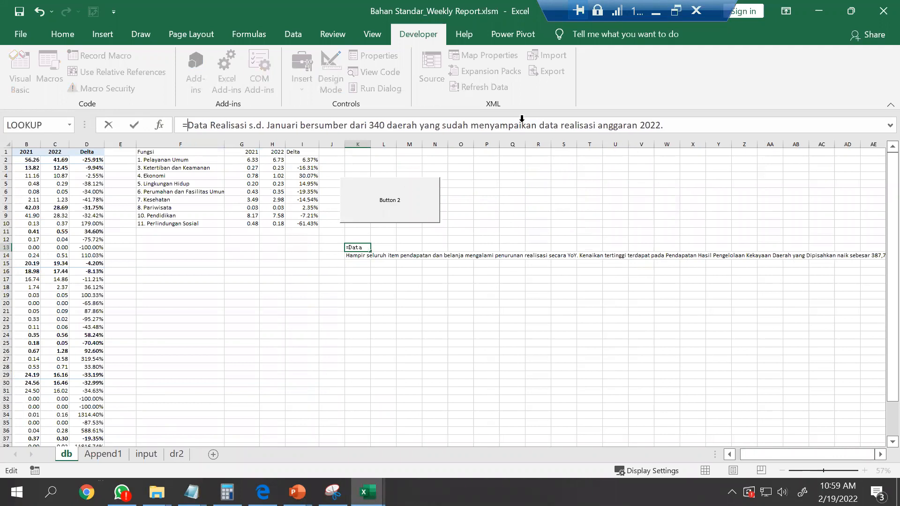
type("\"")
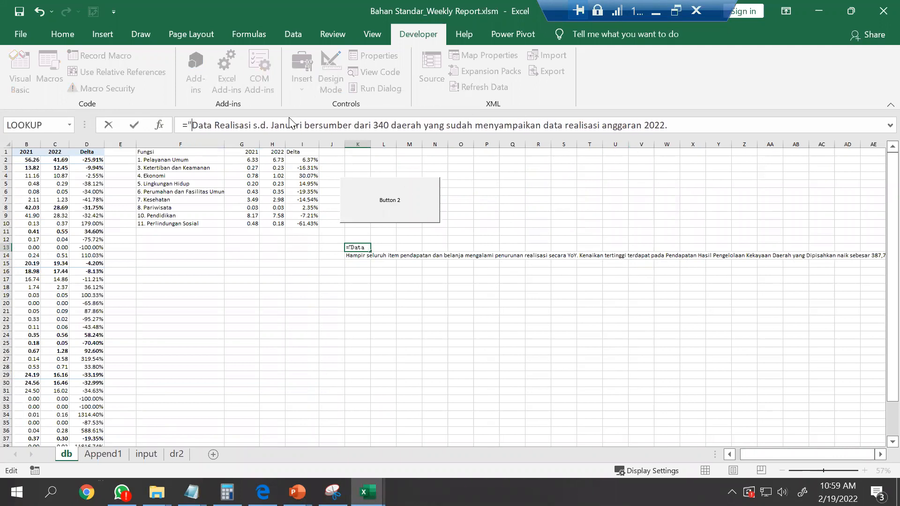
left_click(270, 125)
type("\"&")
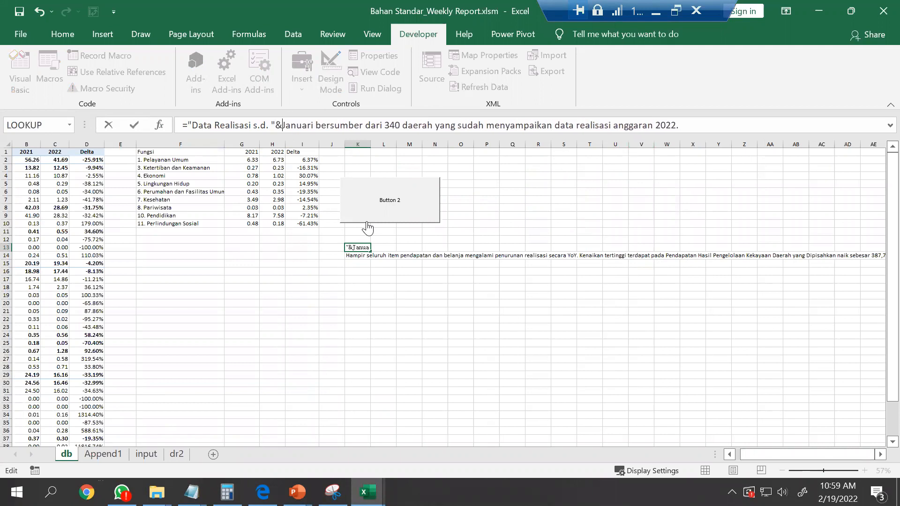
Join the rest of K13's sentence after Januari with & and enclose it in quotes up to "anggaran 2022.".
key("ctrl+shift+Right")
key("shift+Left")
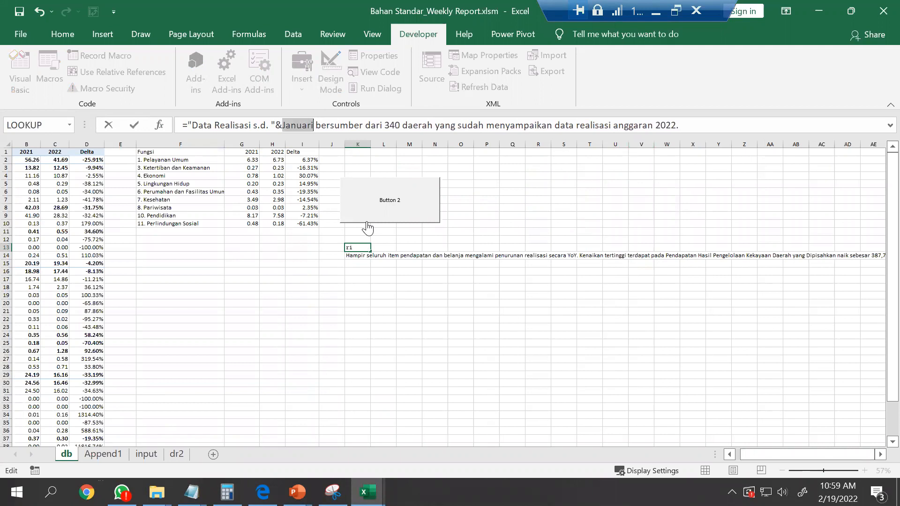
key("Right")
key("Right")
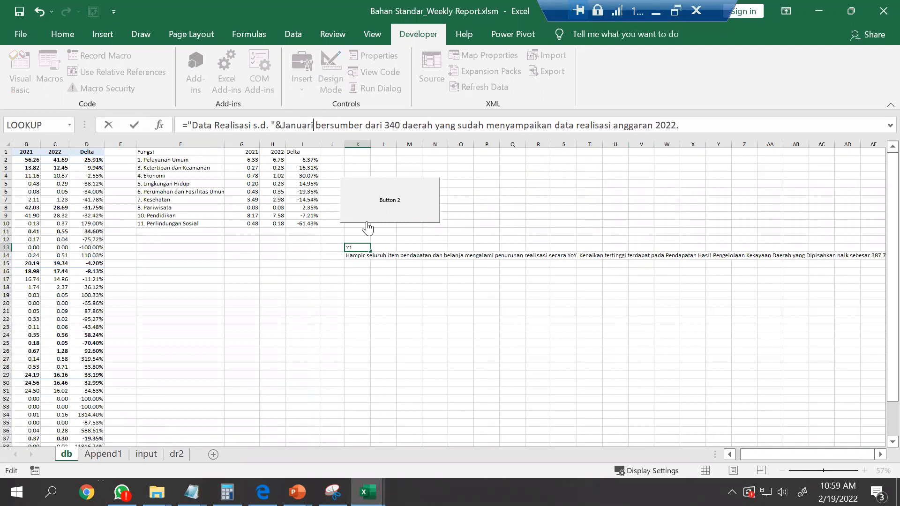
key("Left")
type("&\"")
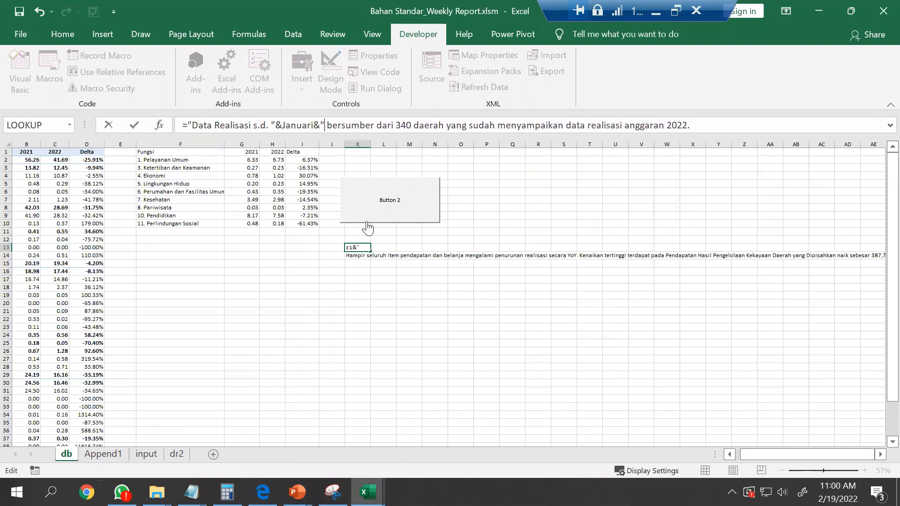
left_click(702, 125)
type("\"")
Replace Januari in the K13 formula with MONTH(TODAY())-1 and enter the formula.
left_click(284, 126)
double_click(284, 126)
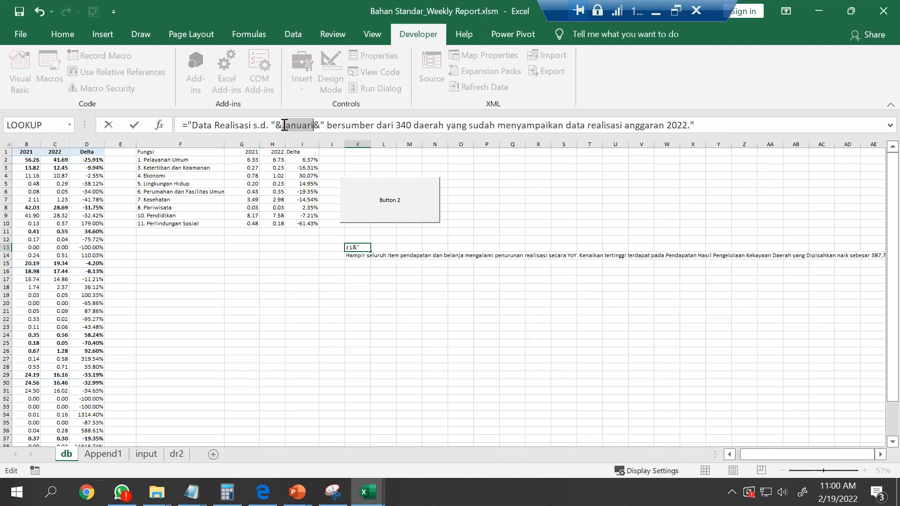
type("month")
key("Tab")
type("tod")
key("Tab")
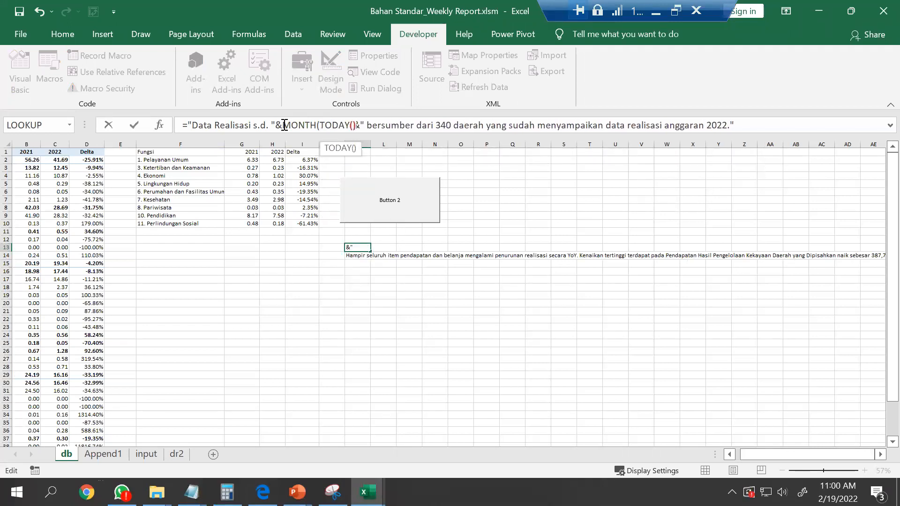
type("))-1")
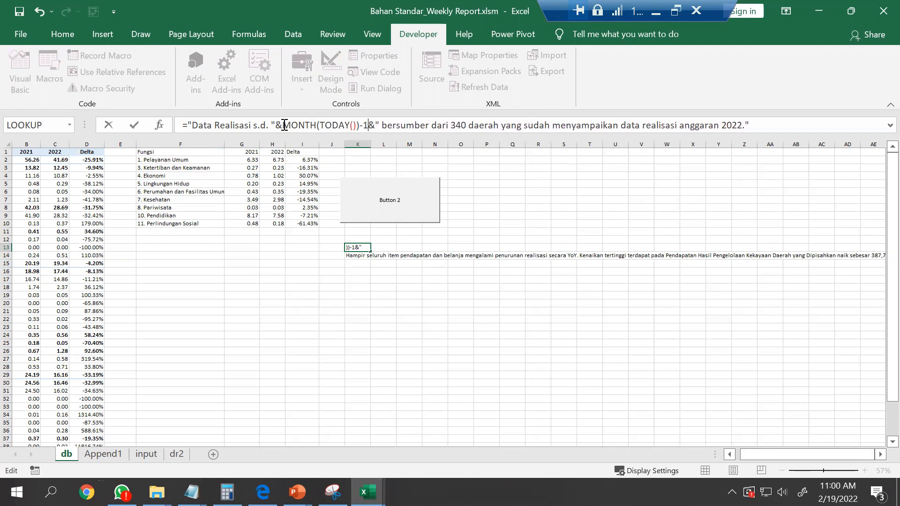
key("Return")
key("Up")
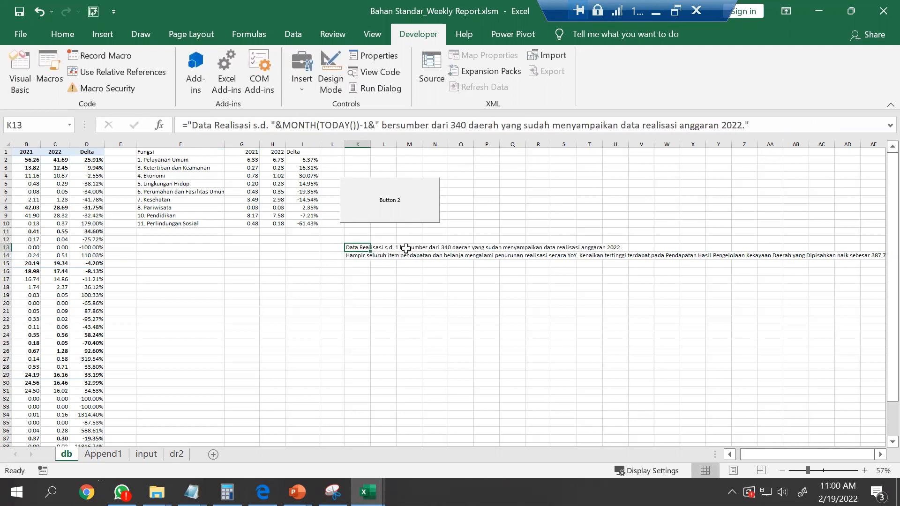
Wrap the month expression in K13 as TEXT(MONTH(TODAY())-1,"mmmm") and enter the formula.
left_click(282, 124)
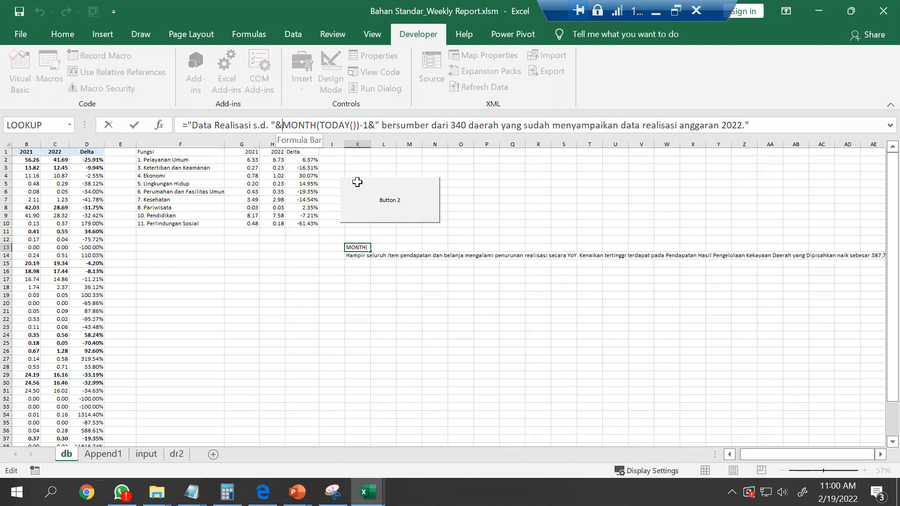
type("tex")
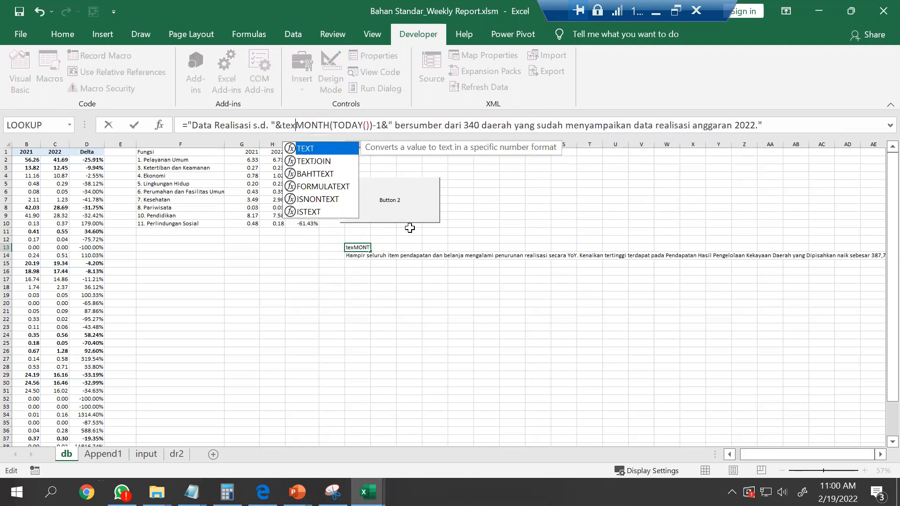
key("Tab")
key("Right")
key("Right")
key("Right")
key("Right")
key("Right")
key("Right")
key("Right")
key("Right")
key("Right")
key("Right")
key("Right")
key("Right")
key("Right")
key("Right")
key("Right")
key("Right")
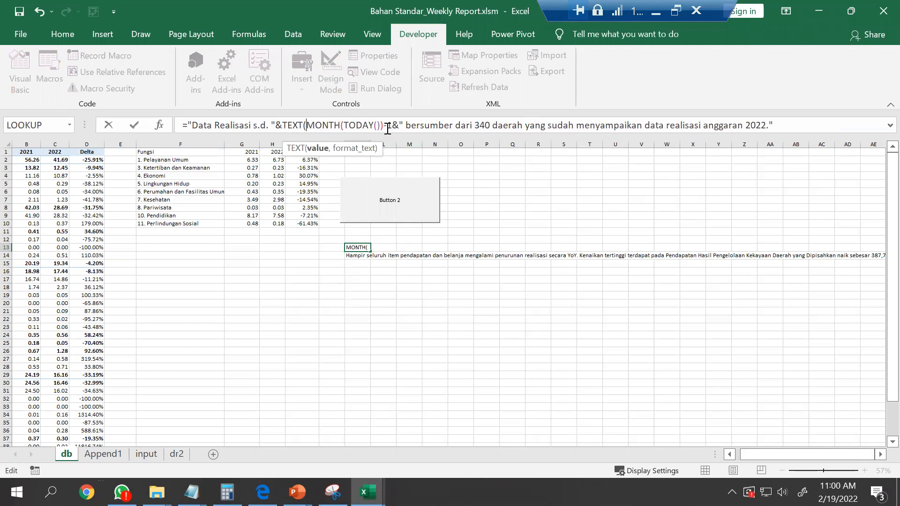
type(",\"mmmm\")")
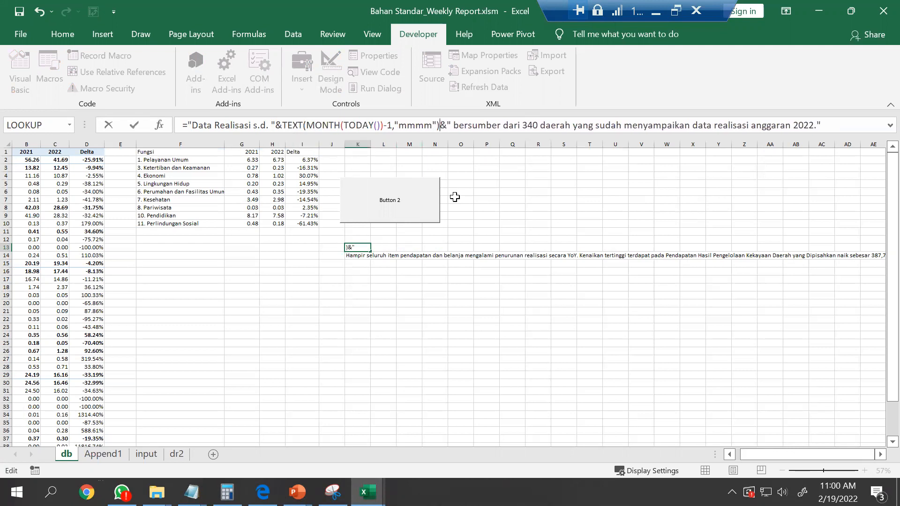
key("Return")
key("Up")
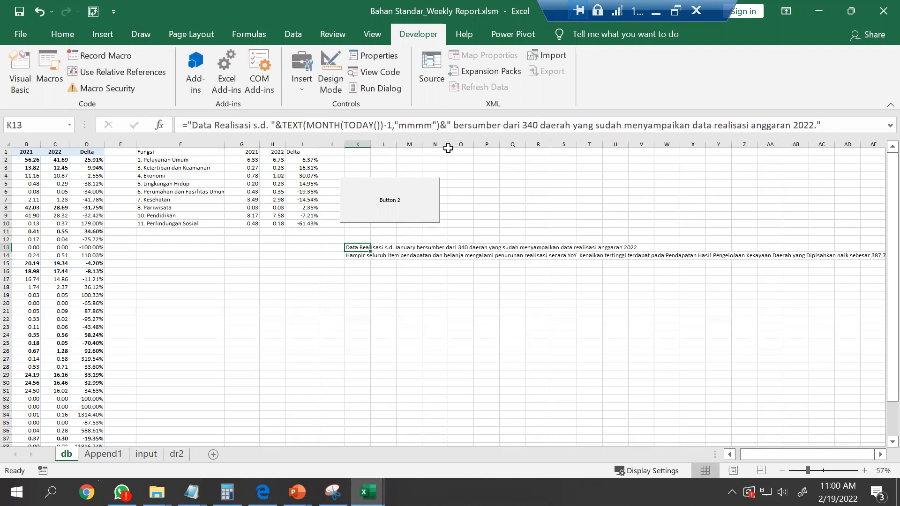
Shorten the TEXT month format in the K13 formula to "mmm".
left_click(425, 125)
key("BackSpace")
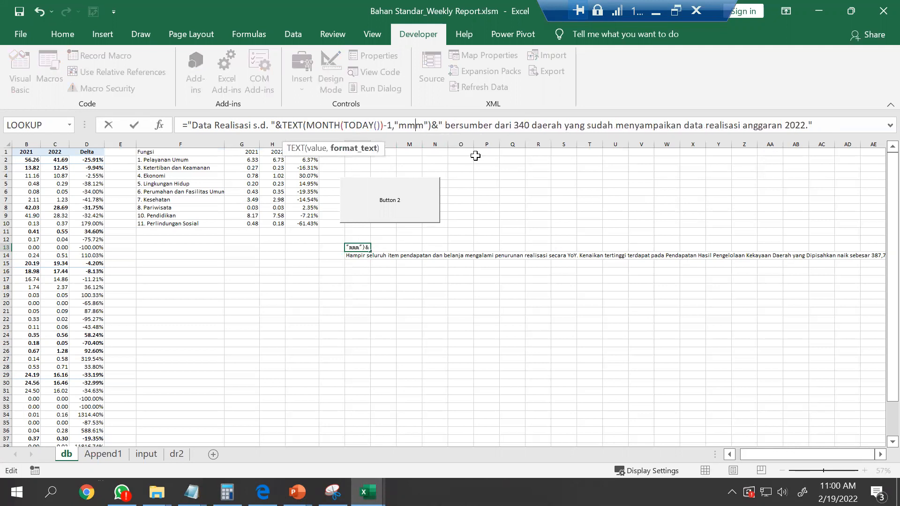
key("Return")
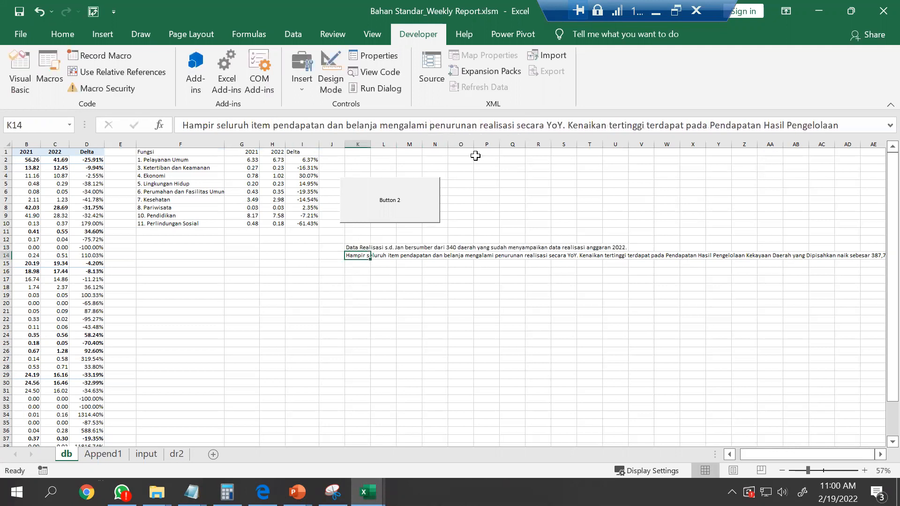
key("Up")
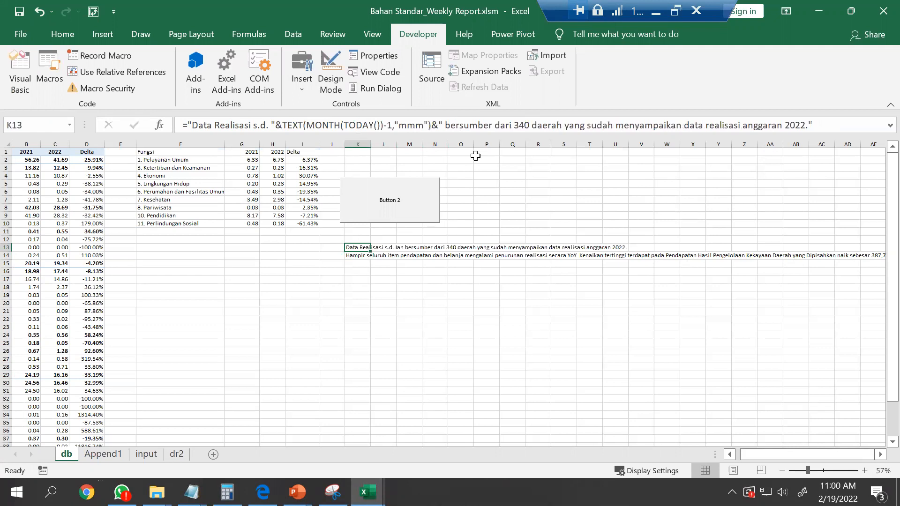
Reduce the TEXT month format in the K13 formula to "mm".
left_click(424, 125)
key("BackSpace")
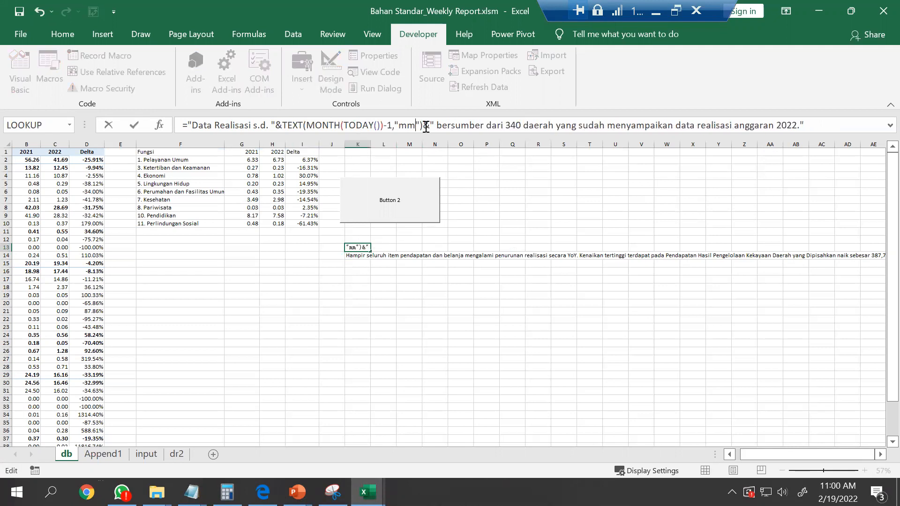
key("Return")
key("Up")
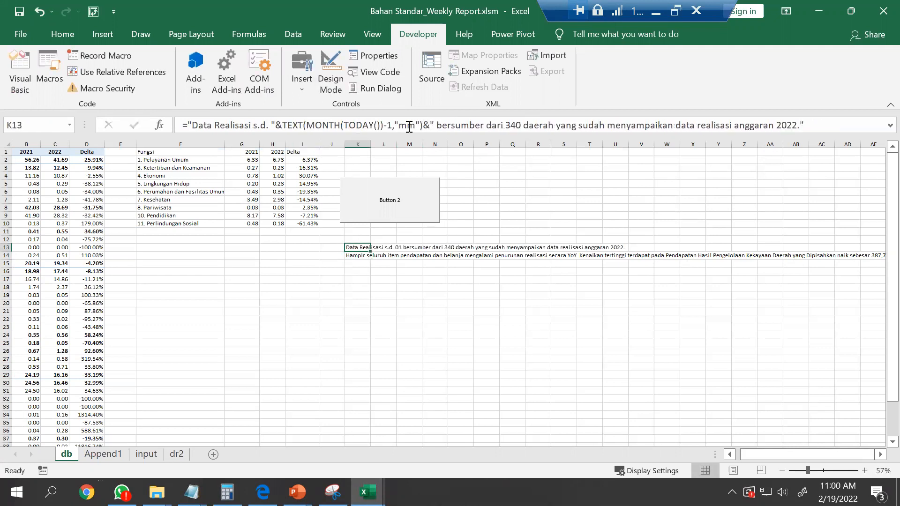
Set the TEXT month format in the K13 formula to "m".
left_click(408, 126)
key("BackSpace")
key("Return")
key("Up")
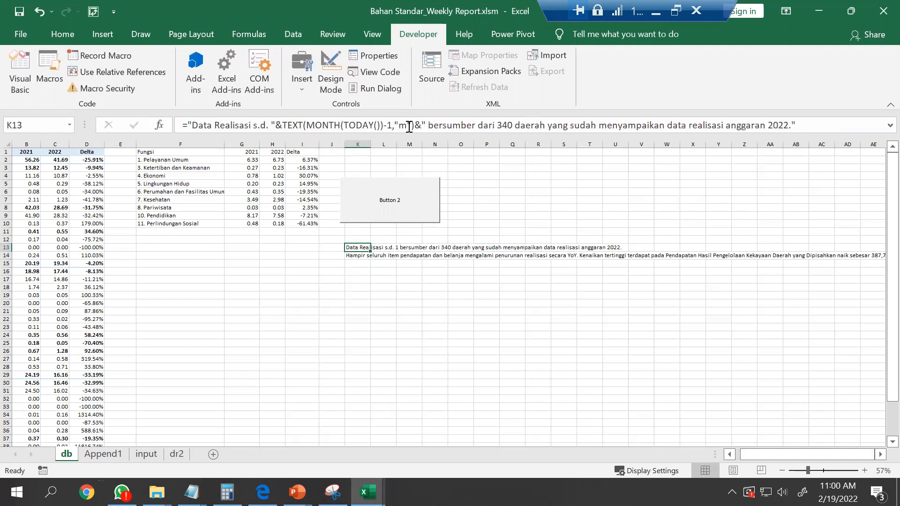
Set the TEXT month format in the K13 formula back to "mmmm".
left_click(408, 126)
type("mmm")
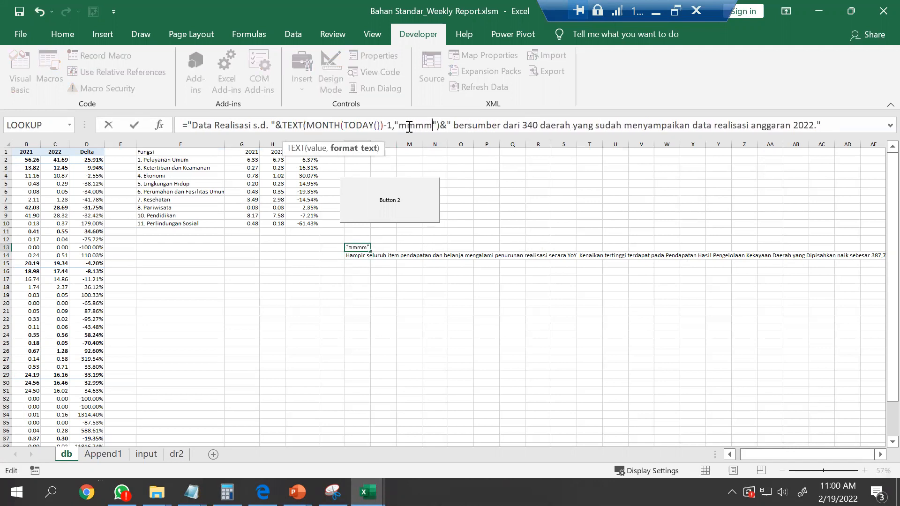
key("Return")
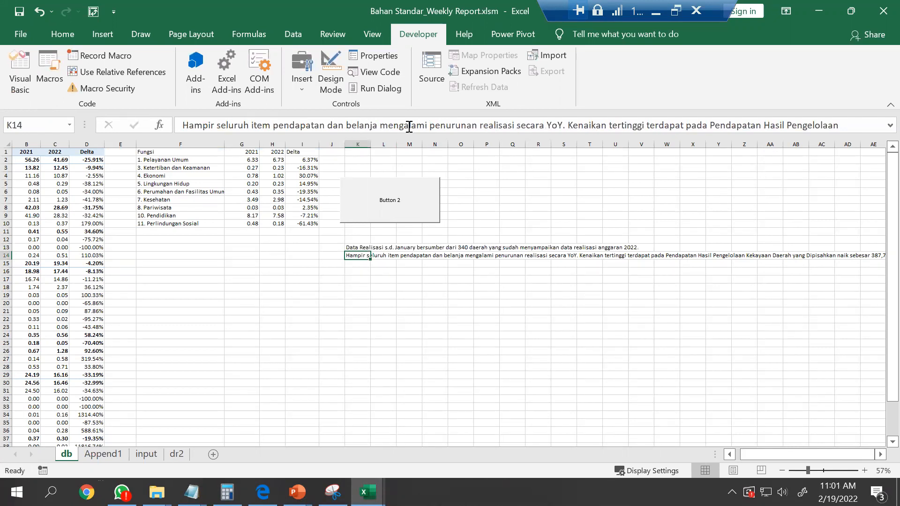
key("Up")
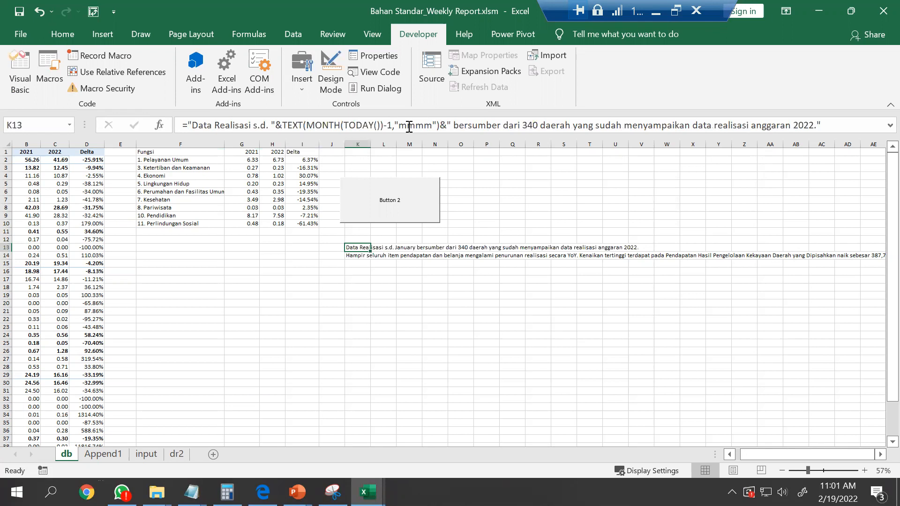
Copy the Fungsi table F1:I10 and paste it at F13 below the original.
left_click(158, 153)
left_click_drag(242, 203, 300, 224)
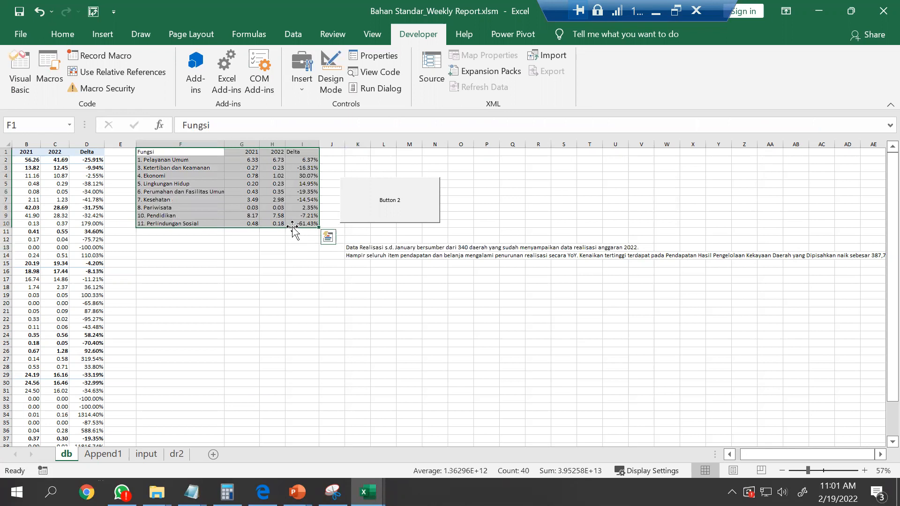
key("ctrl+c")
left_click(186, 248)
key("ctrl+v")
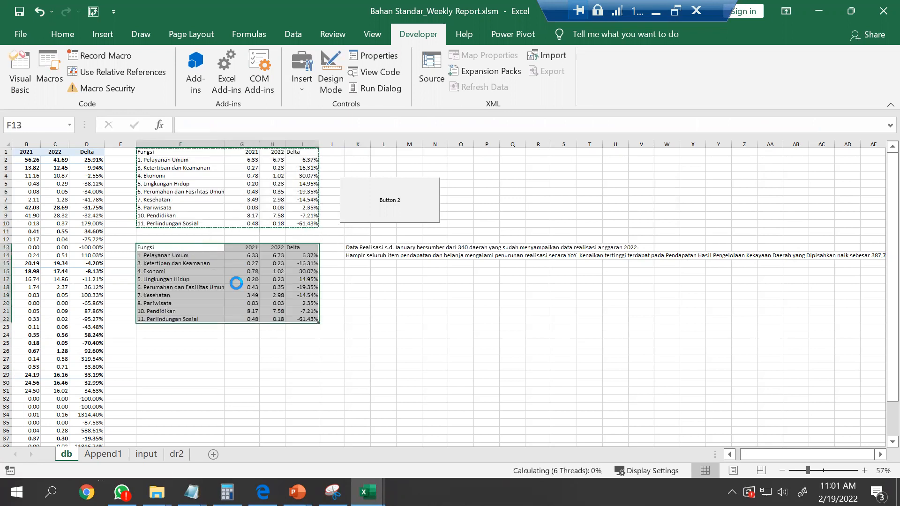
Rename the copied table's year headers in G13 and H13 to Jan and Feb.
left_click(251, 248)
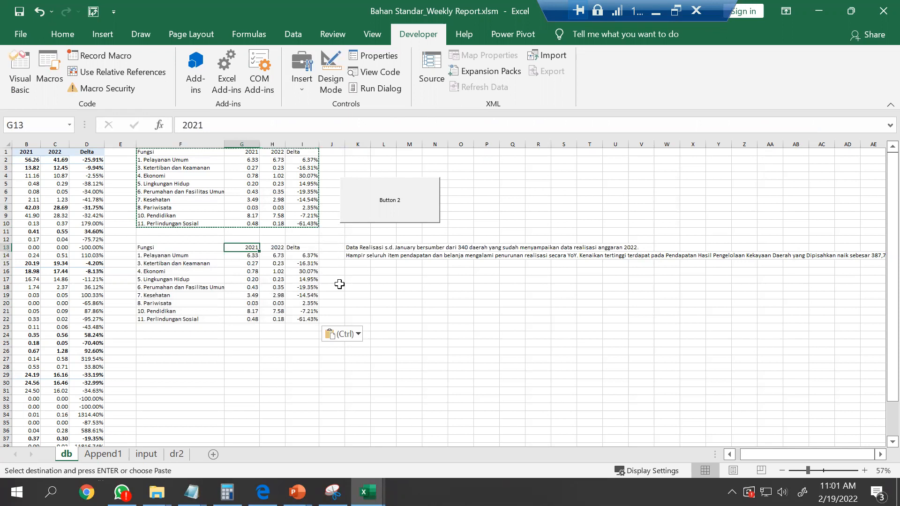
type("Jan")
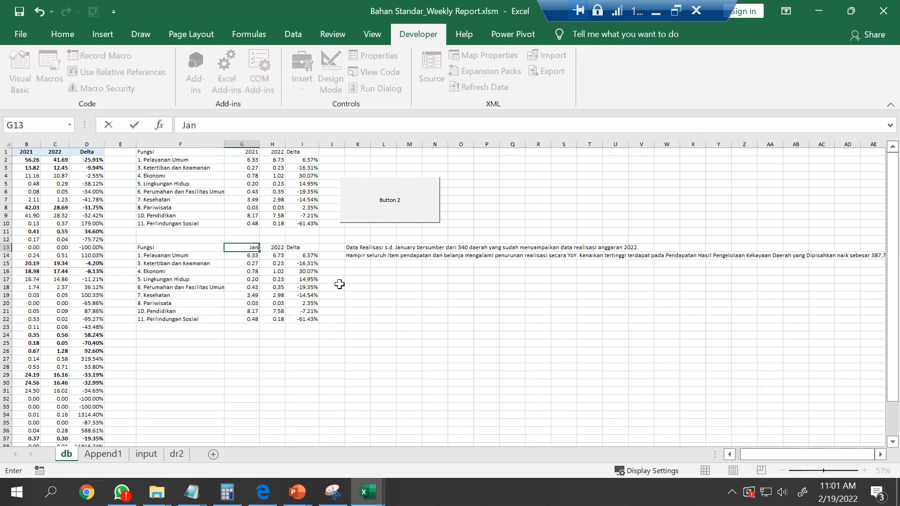
key("Tab")
type("Feb")
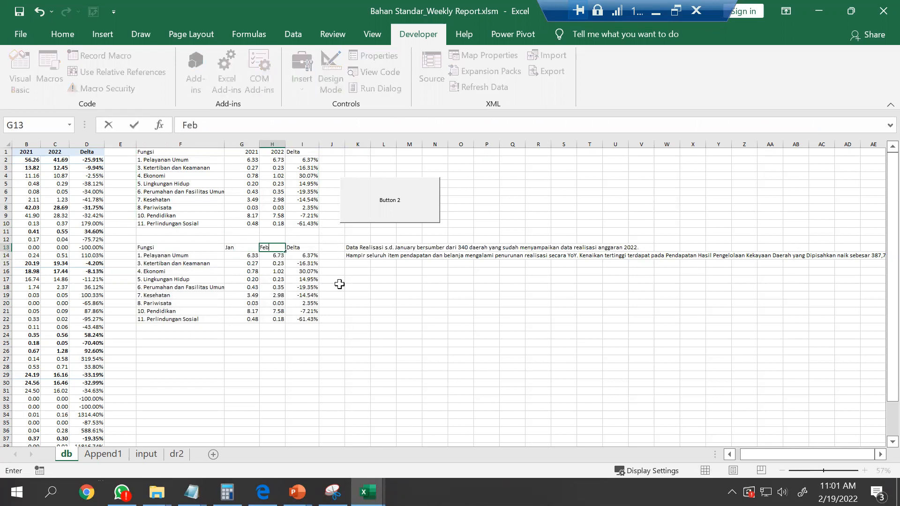
key("ctrl+Down")
Start a month list below the copied table with January in F25 and February in F26.
key("Down")
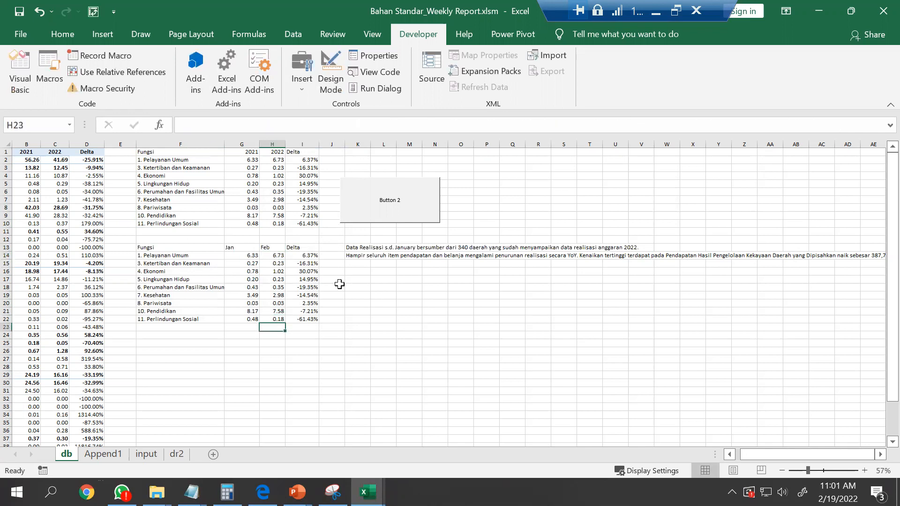
key("Down")
key("Left")
key("Left")
key("Down")
key("Right")
key("Up")
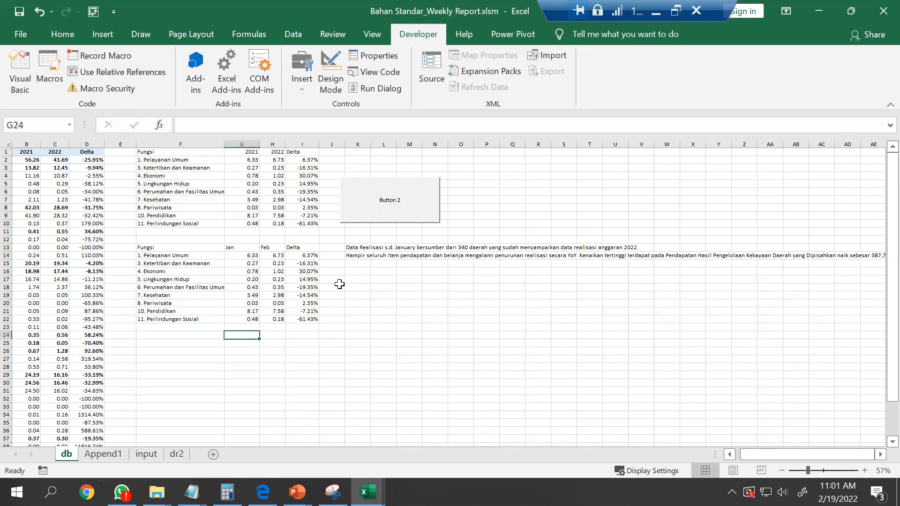
key("Left")
key("Down")
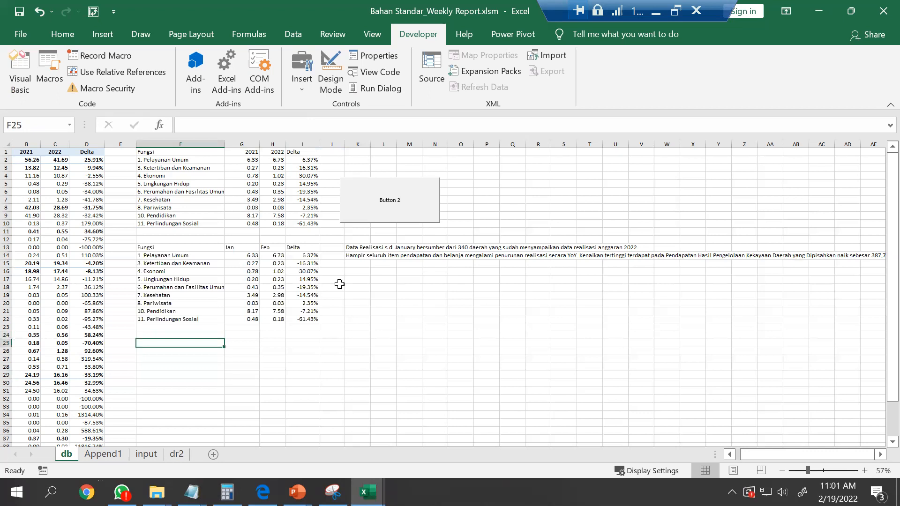
type("January")
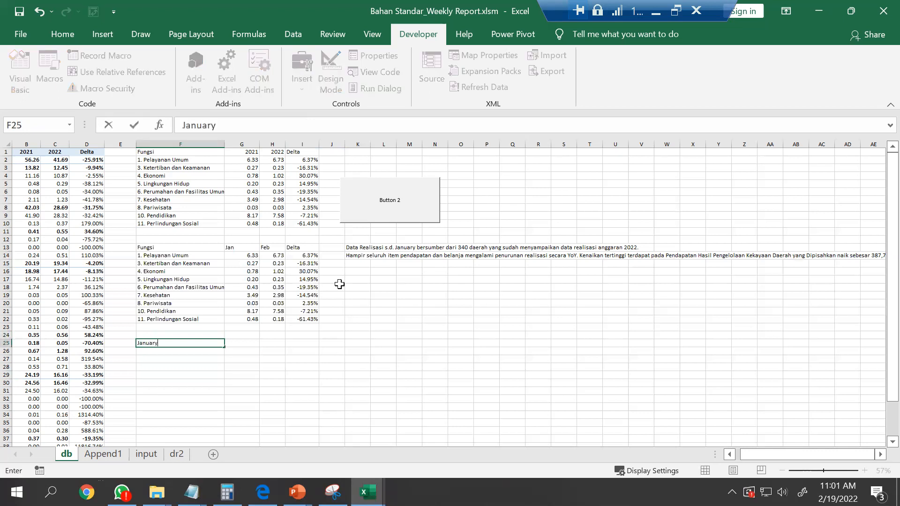
key("Return")
type("February")
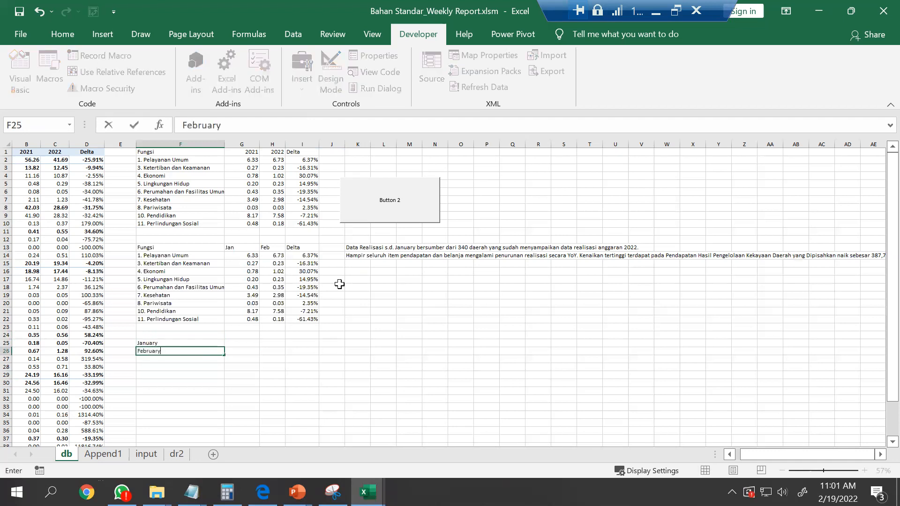
key("Return")
Extend the English month list from F25:F26 down through December in F36, clearing the extra entry in F37.
key("Up")
key("Up")
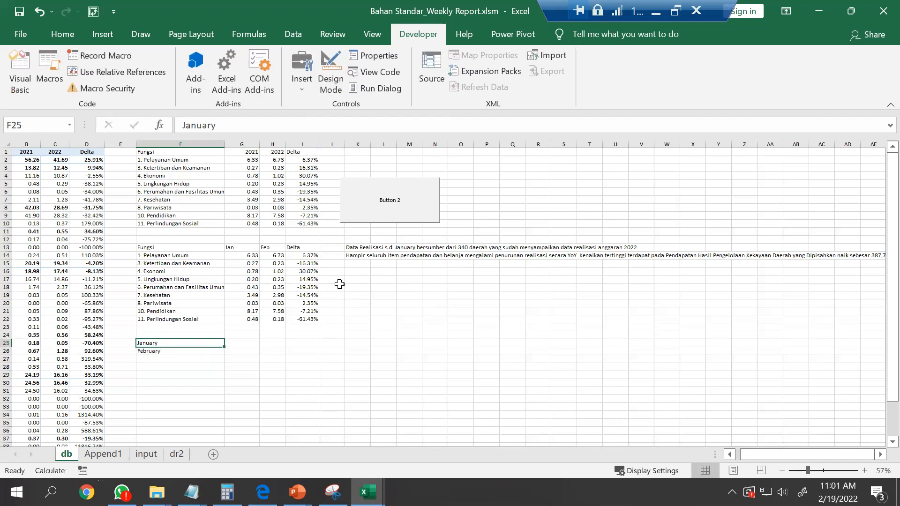
key("shift+Down")
left_click_drag(220, 356, 226, 415)
key("ctrl+Down")
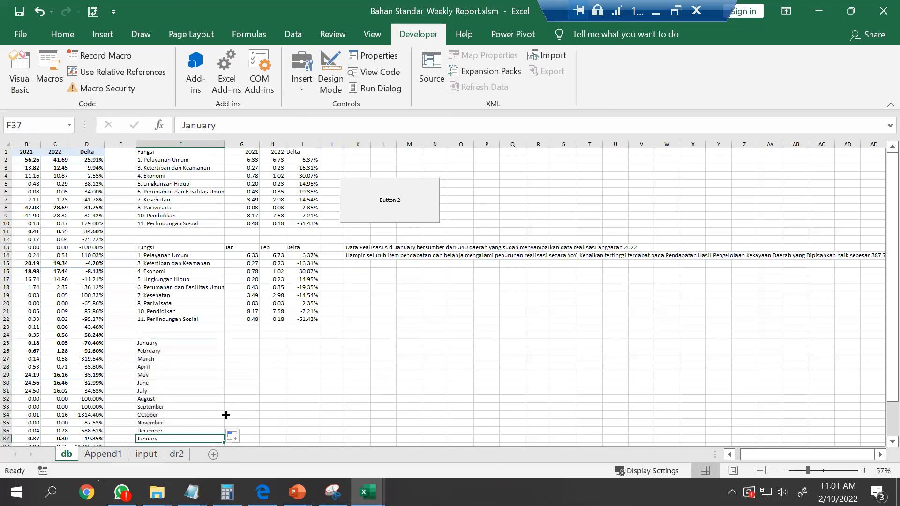
key("Delete")
Enter the Indonesian month names Januari, Februari, Maret and April in G25:G28 beside their English names.
key("ctrl+Up")
key("Right")
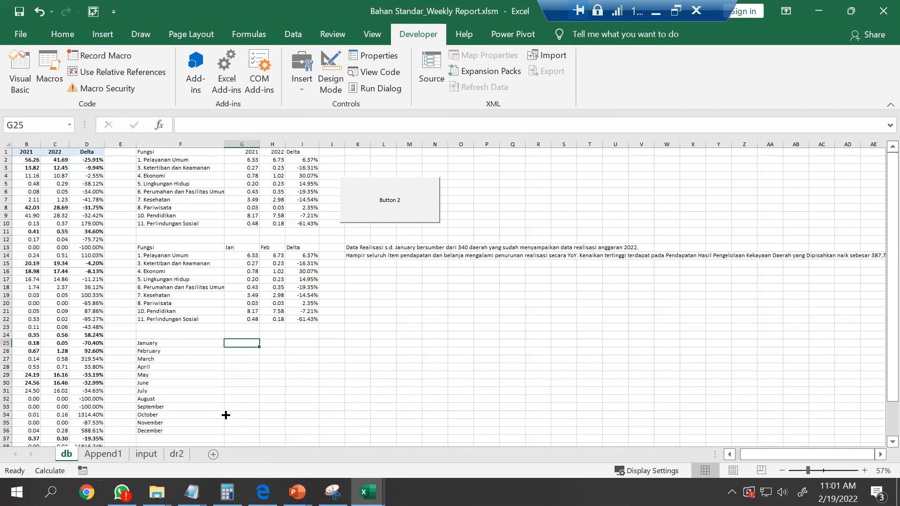
type("Januari")
key("Return")
type("Februai")
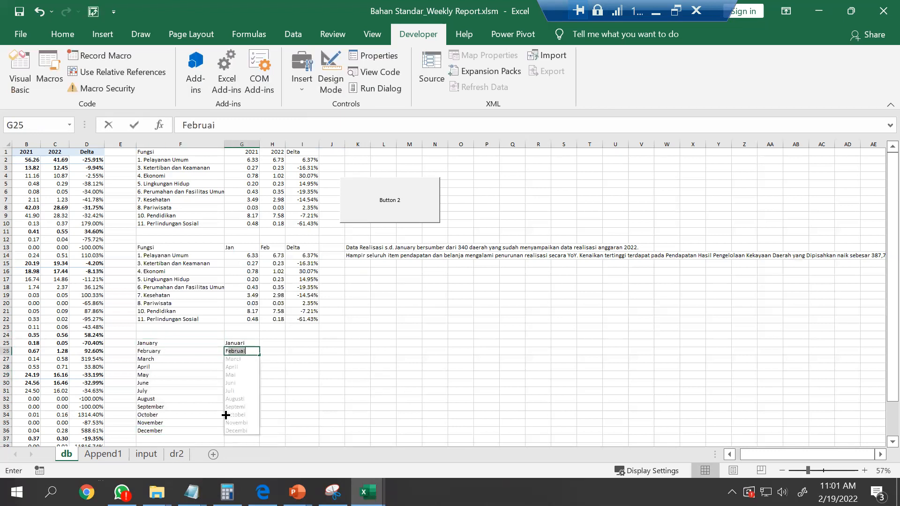
key("BackSpace")
type("ri")
key("Return")
type("Maret")
key("Return")
type("Arp")
key("BackSpace")
key("BackSpace")
type("pri")
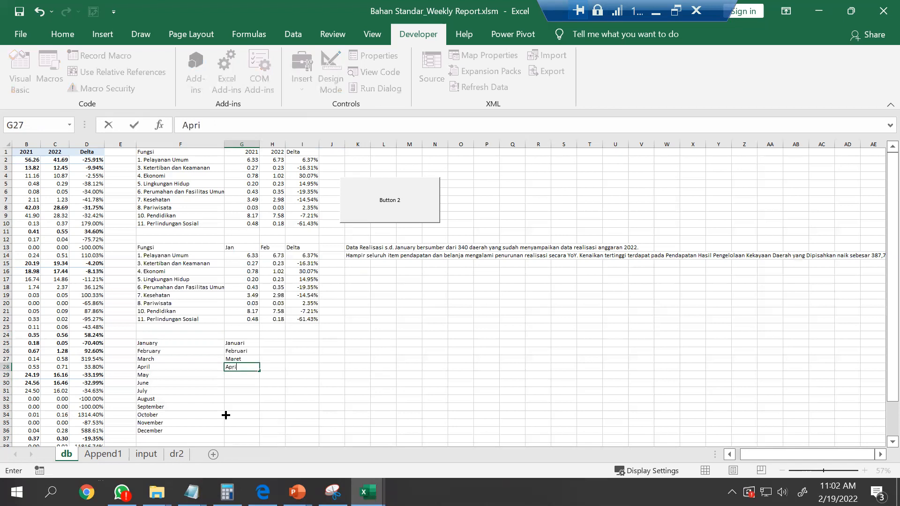
key("Return")
Continue the Indonesian month names with Mei, Juni, Juli and Agustus in G29:G32.
type("Mei")
key("Return")
type("Juni")
key("Return")
type("Jeni")
key("BackSpace")
key("BackSpace")
key("BackSpace")
type("uli")
key("ctrl+Return")
key("Return")
type("Agustus")
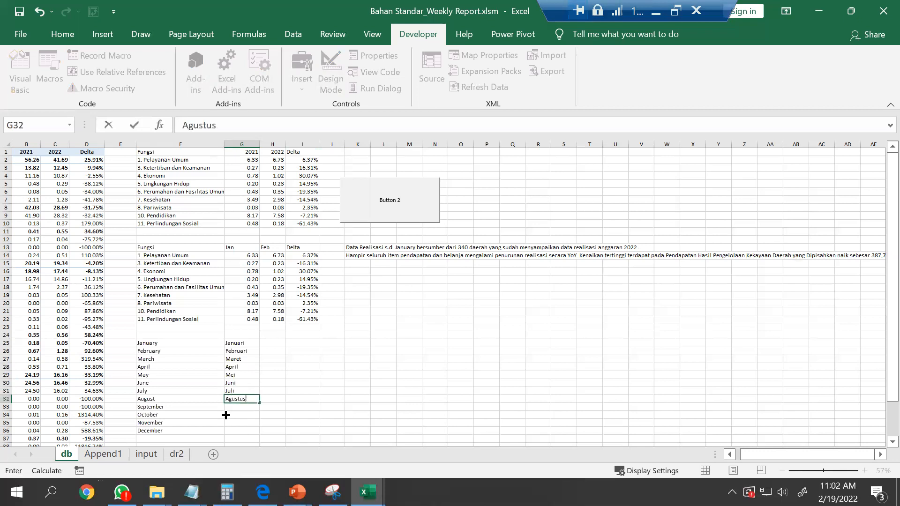
key("Return")
Complete the Indonesian month names with September, Oktober, November and Desember in G33:G36.
type("September")
key("ctrl+Return")
key("Return")
type("Oktober")
key("Return")
type("November")
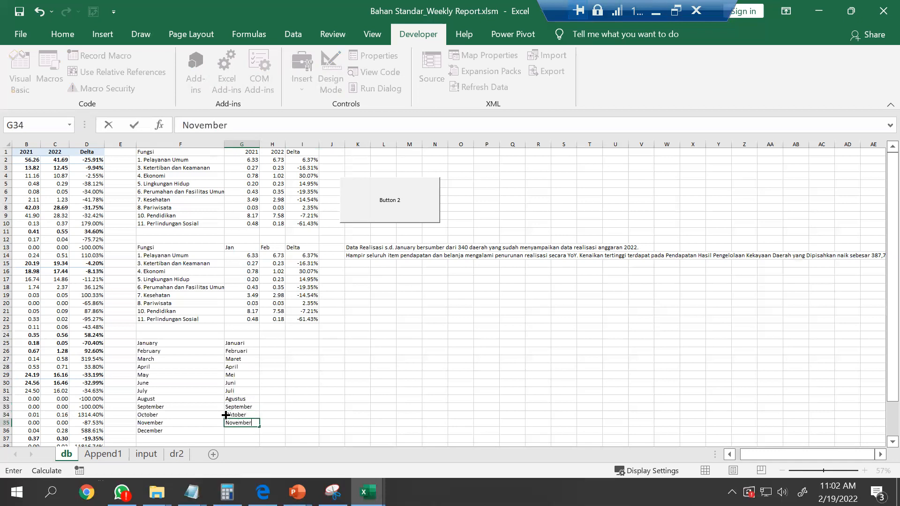
key("Return")
type("Desember")
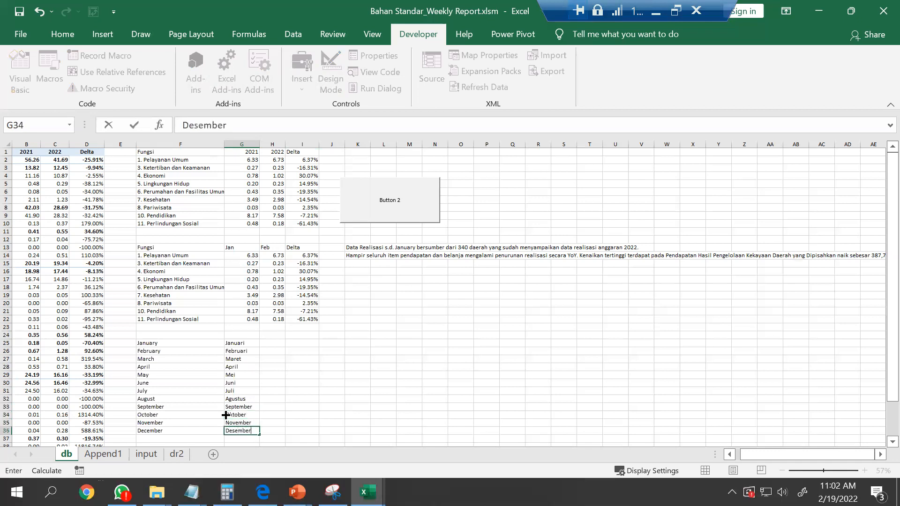
key("Return")
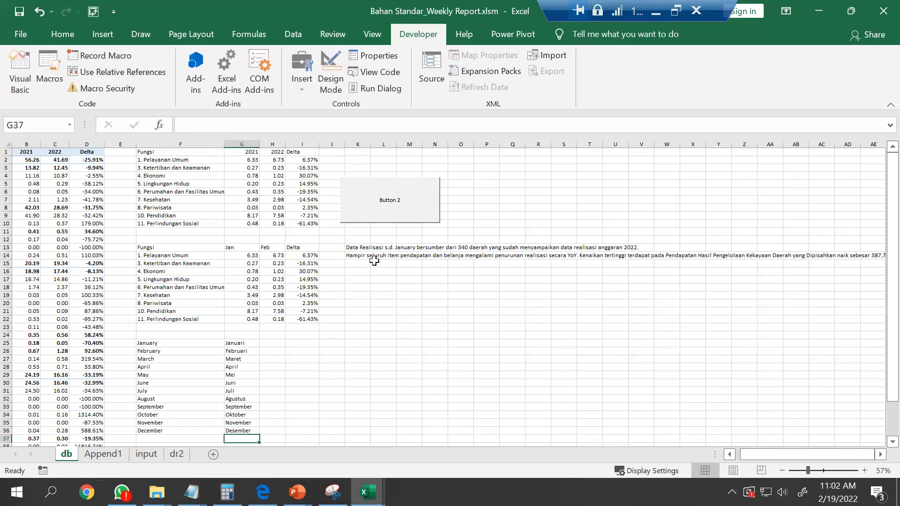
Wrap the TEXT month expression in K13 in a VLOOKUP on $F$25:$G$36, returning column 2 with FALSE for exact match.
left_click(355, 246)
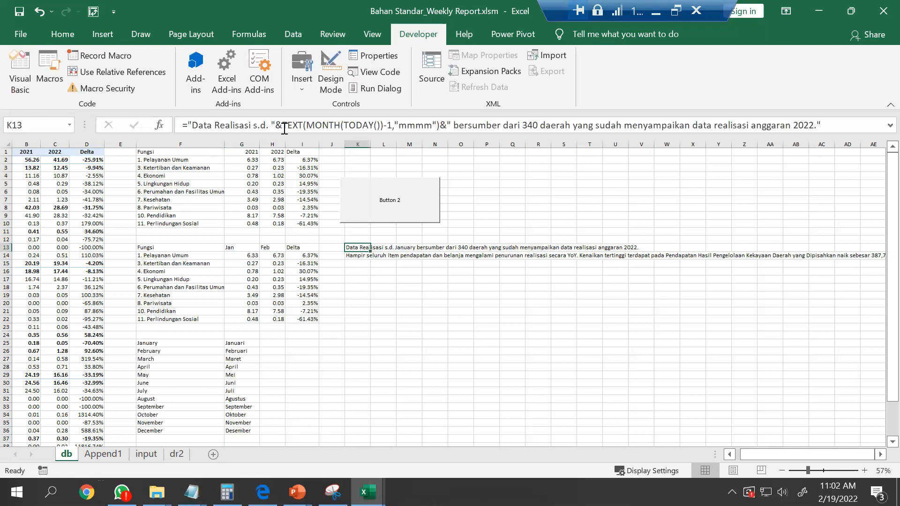
left_click_drag(282, 125, 394, 123)
left_click(284, 124)
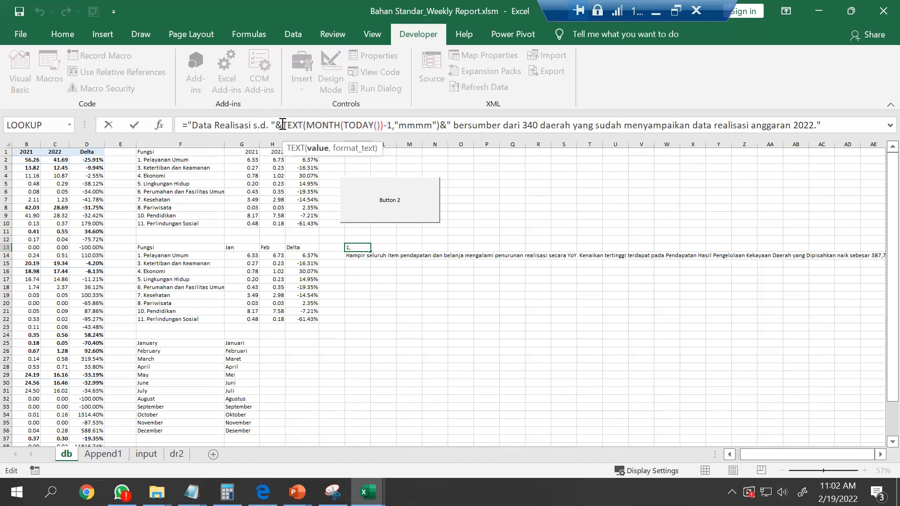
type("VLOOKUP(")
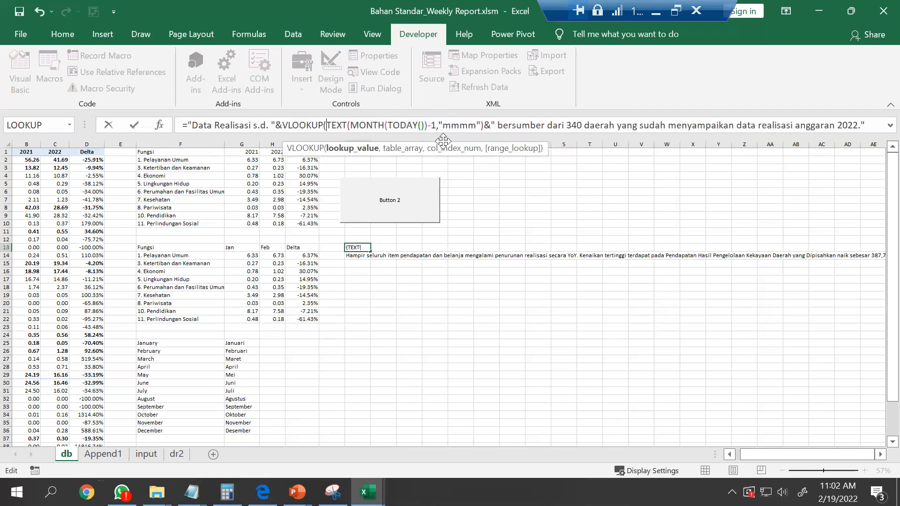
left_click(485, 126)
type(",")
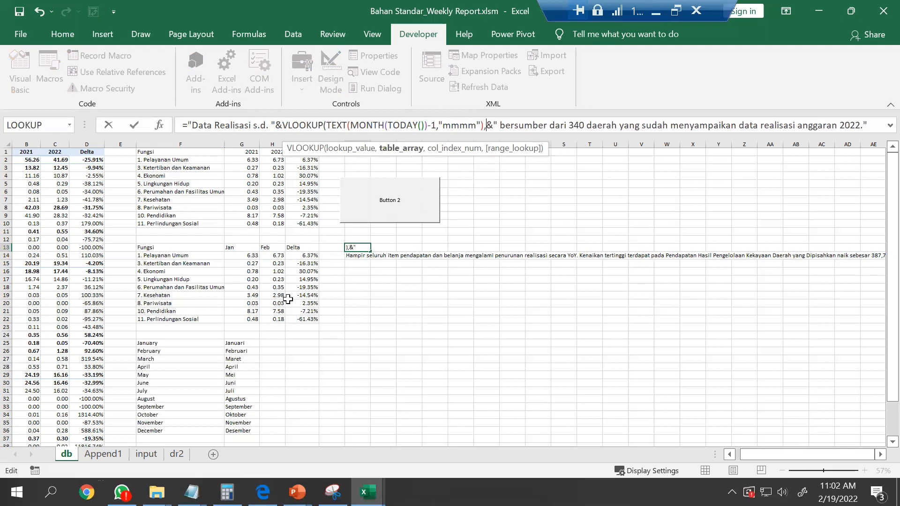
left_click(203, 344)
key("ctrl+shift+Right")
key("ctrl+shift+Down")
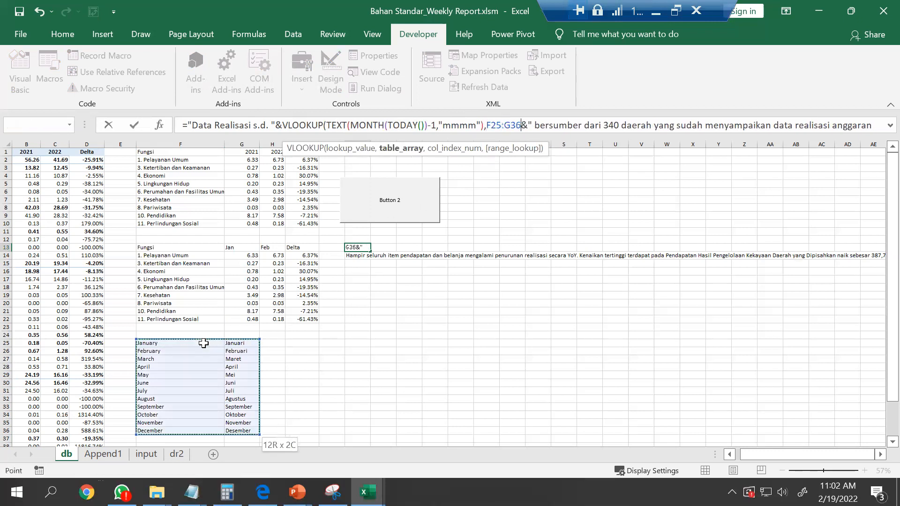
key("F4")
type(",2,")
type("false)")
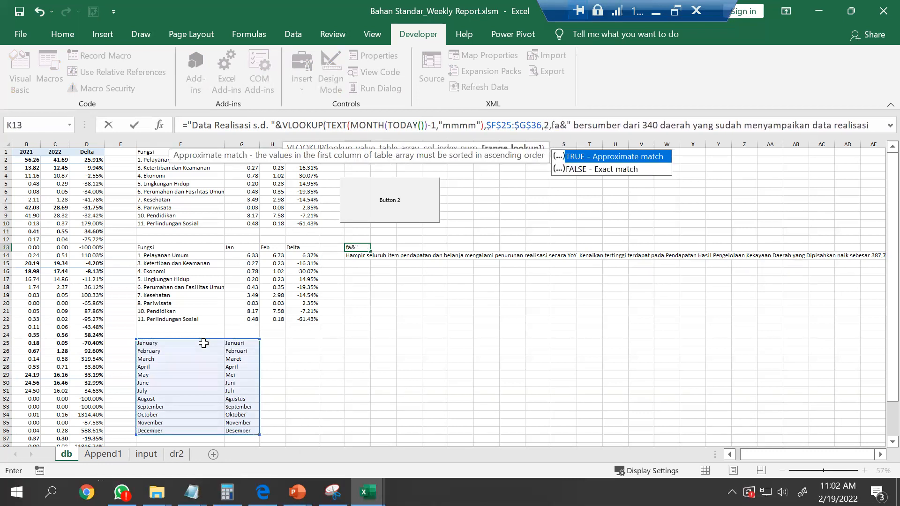
key("Return")
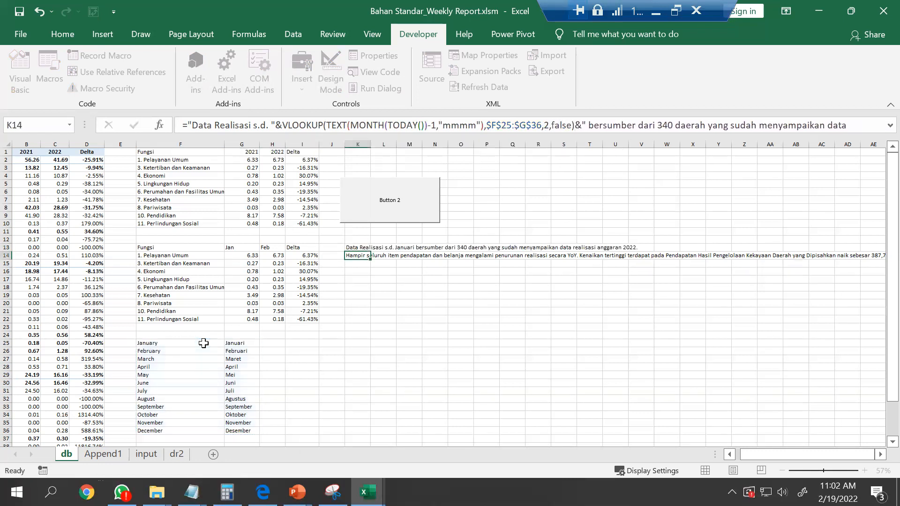
key("Up")
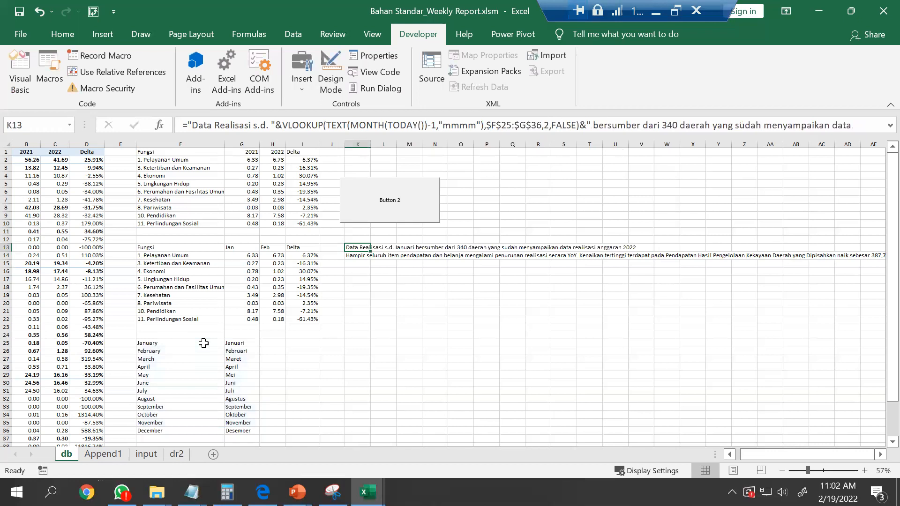
Check the month headings of the MoM spending table on slide 3 in PowerPoint, and return to the Excel workbook.
left_click(239, 245)
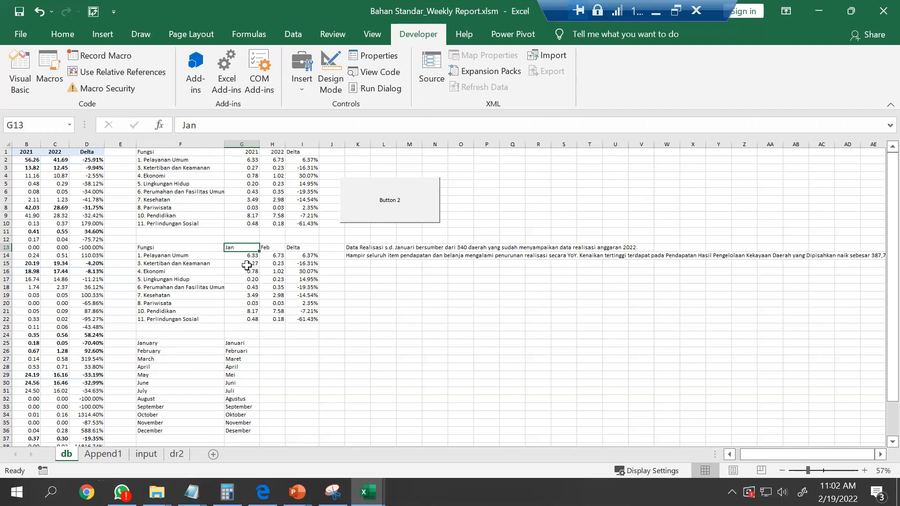
key("alt+Tab")
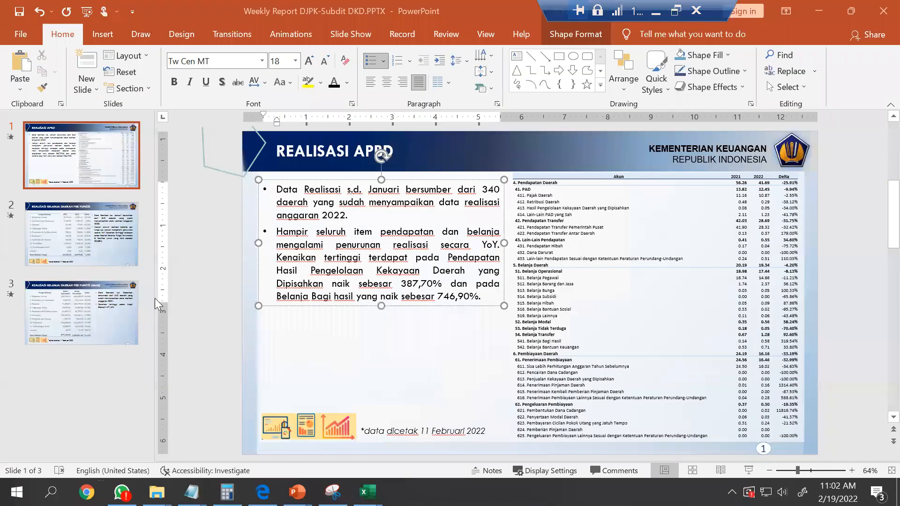
left_click(96, 319)
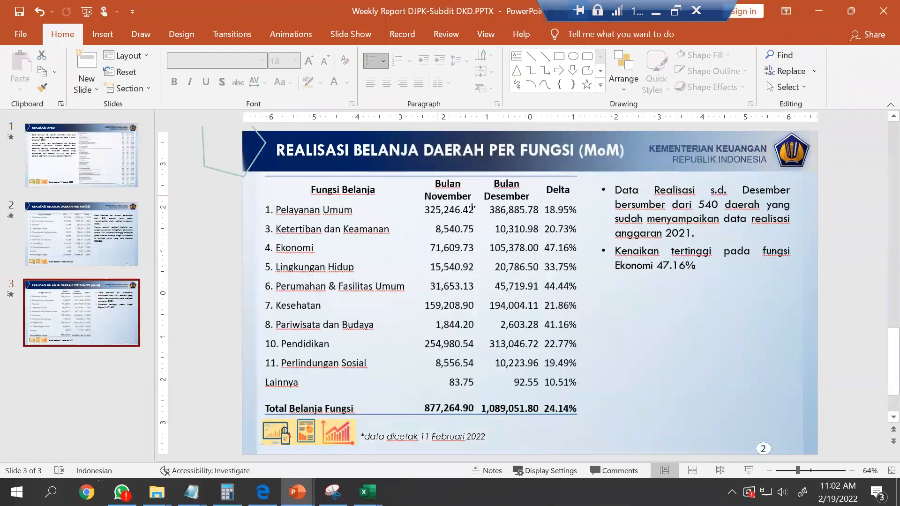
key("alt+Tab")
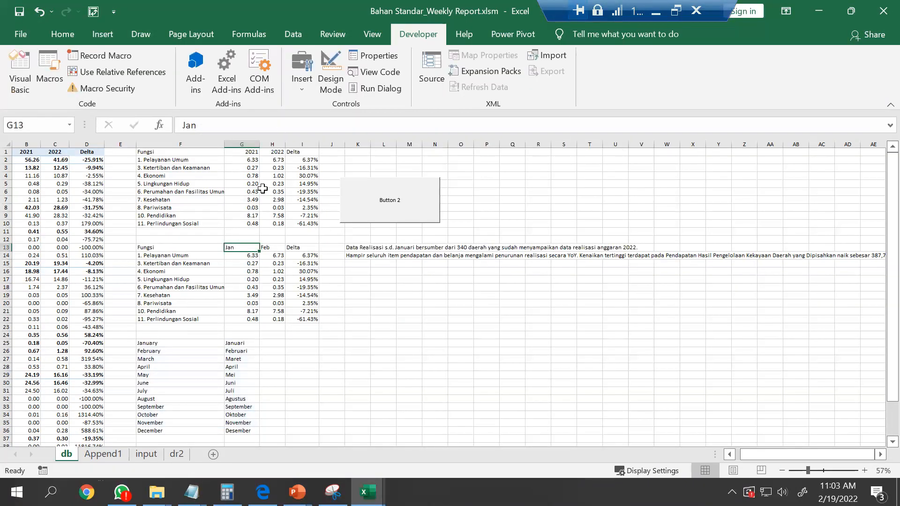
Copy the VLOOKUP month expression, through FALSE and its closing parenthesis, from the formula in K13 without altering the cell.
left_click(356, 247)
left_click_drag(282, 126, 115, 133)
key("shift+Left")
key("shift+Left")
key("shift+Left")
key("shift+Left")
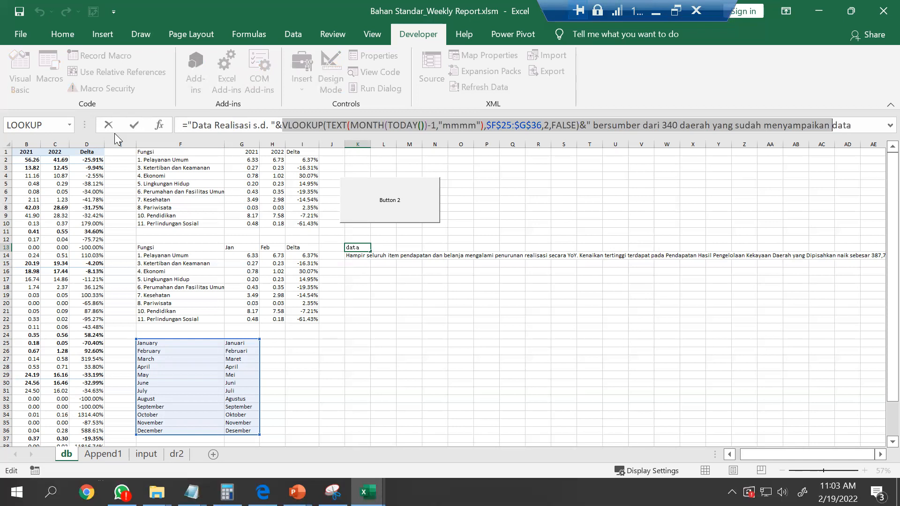
key("ctrl+shift+Left")
key("ctrl+shift+Left")
key("ctrl+shift+Left")
key("ctrl+shift+Left")
key("ctrl+shift+Left")
key("ctrl+shift+Left")
key("ctrl+shift+Left")
key("ctrl+shift+Left")
key("ctrl+shift+Left")
key("ctrl+shift+Right")
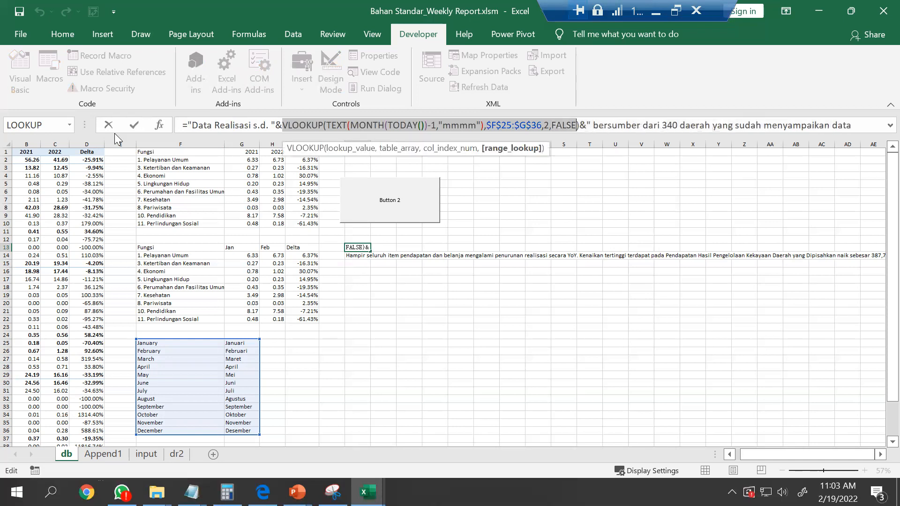
key("Escape")
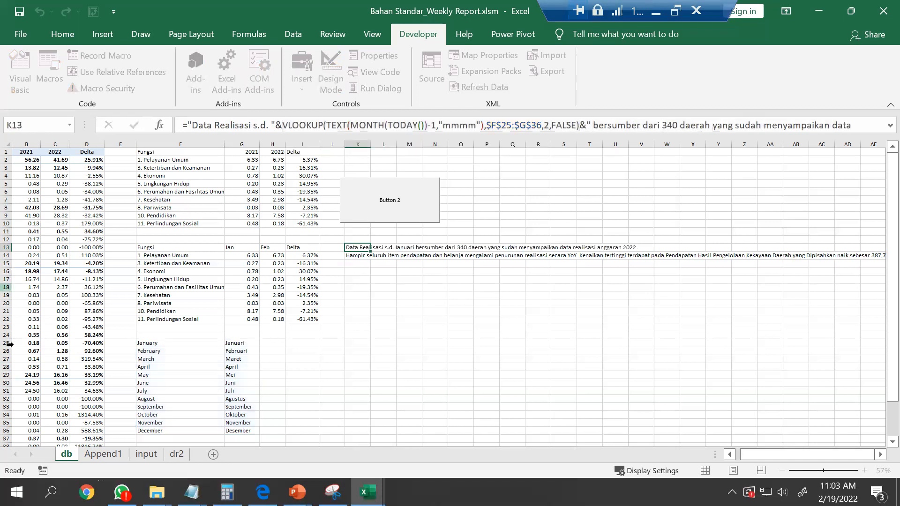
key("Down")
Replace the G13 heading with =VLOOKUP(TEXT(MONTH(TODAY())-1,"mmmm"),$F$25:$G$36,2,FALSE), removing the stray J before the equals sign.
left_click(238, 247)
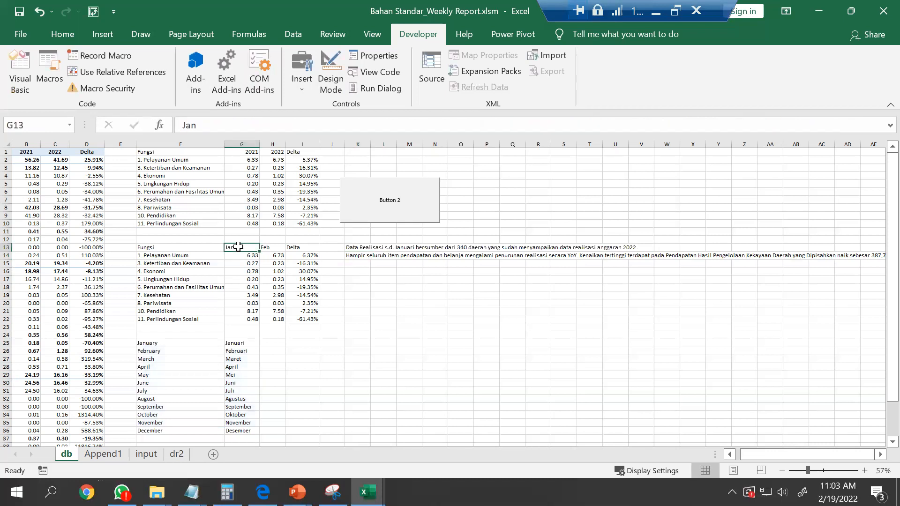
double_click(186, 125)
type("=VLOOKUP(TEXT(MONTH(TODAY())-1,\"mmmm\"),$F$25:$G$36,2,FALSE)")
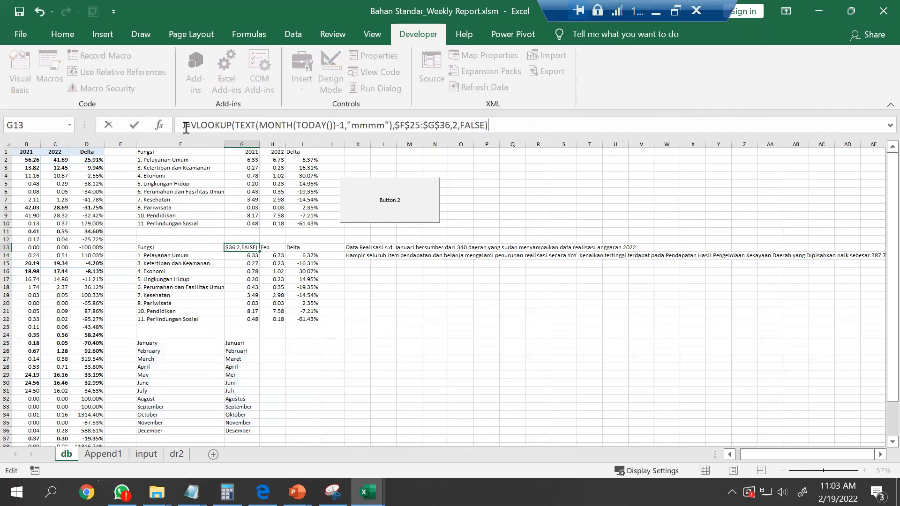
key("Return")
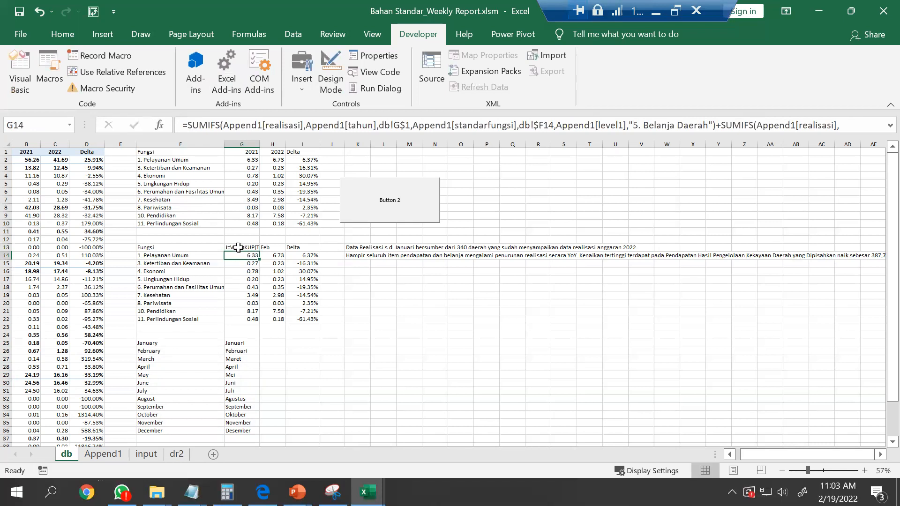
left_click(239, 248)
left_click(184, 125)
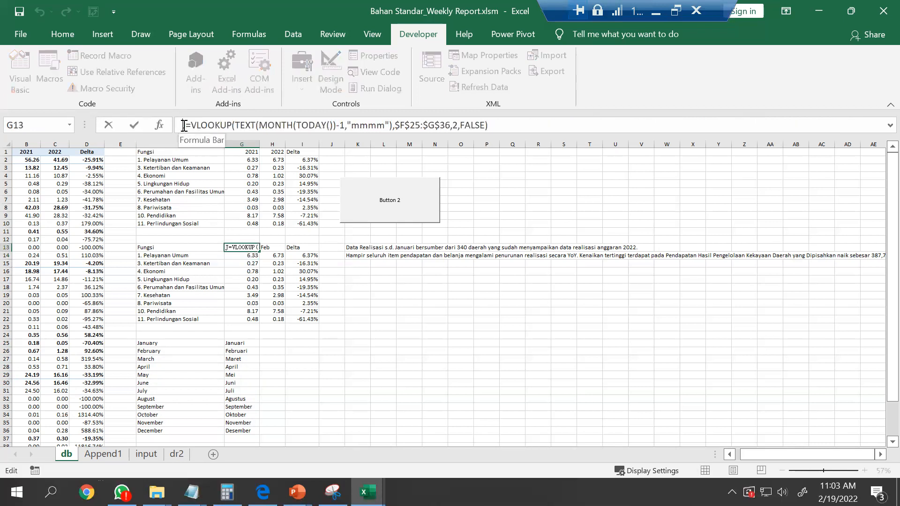
key("Delete")
key("ctrl+Return")
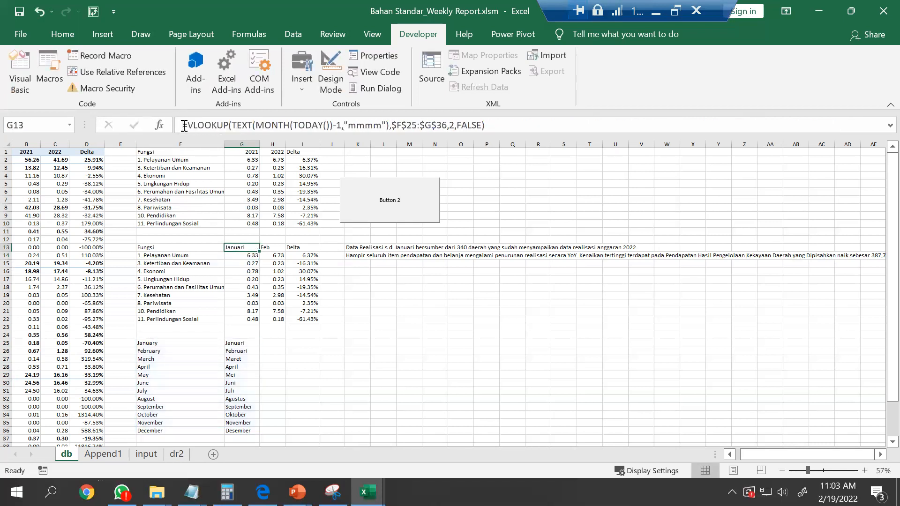
Fill the G13 month formula into H13 and remove the -1 after MONTH(TODAY()) there.
key("Right")
key("Left")
key("shift+Right")
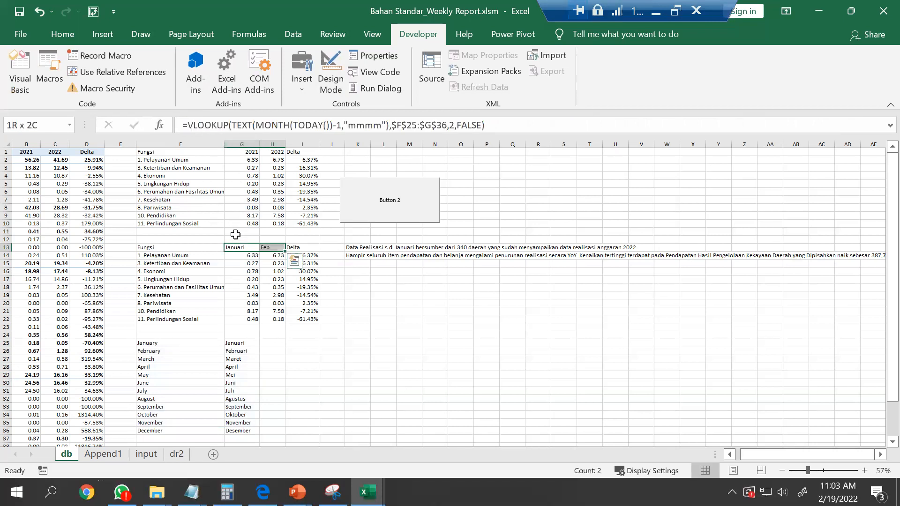
key("ctrl+r")
key("Right")
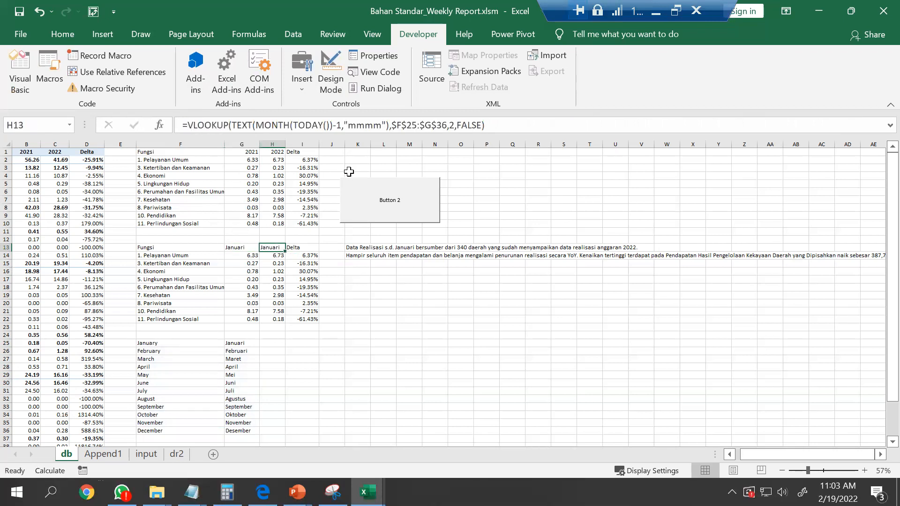
left_click(343, 124)
key("BackSpace")
key("BackSpace")
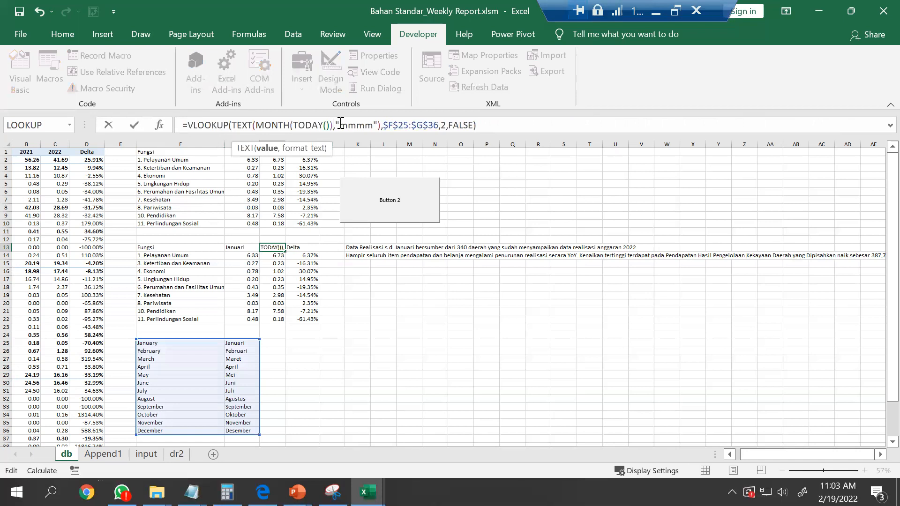
key("Return")
key("Up")
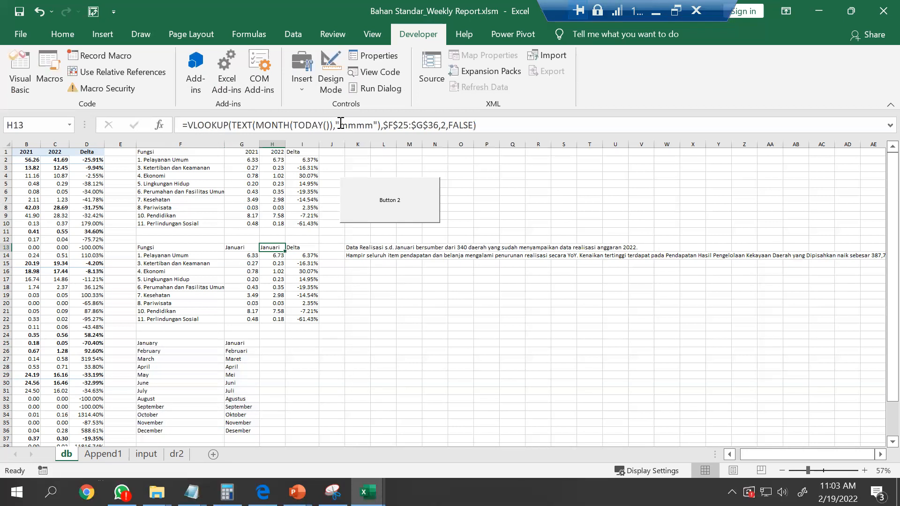
Evaluate the H13 formula stage by stage to see what its TEXT part passes to VLOOKUP.
left_click(341, 124)
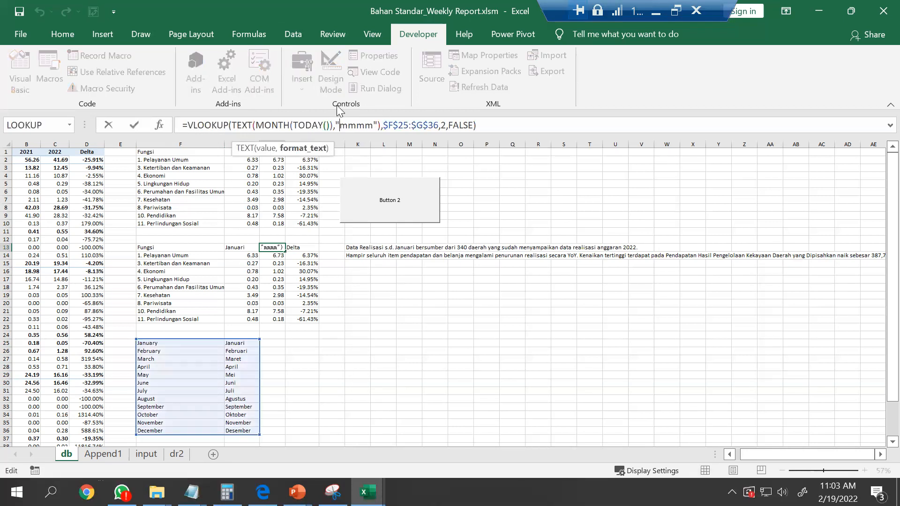
key("Escape")
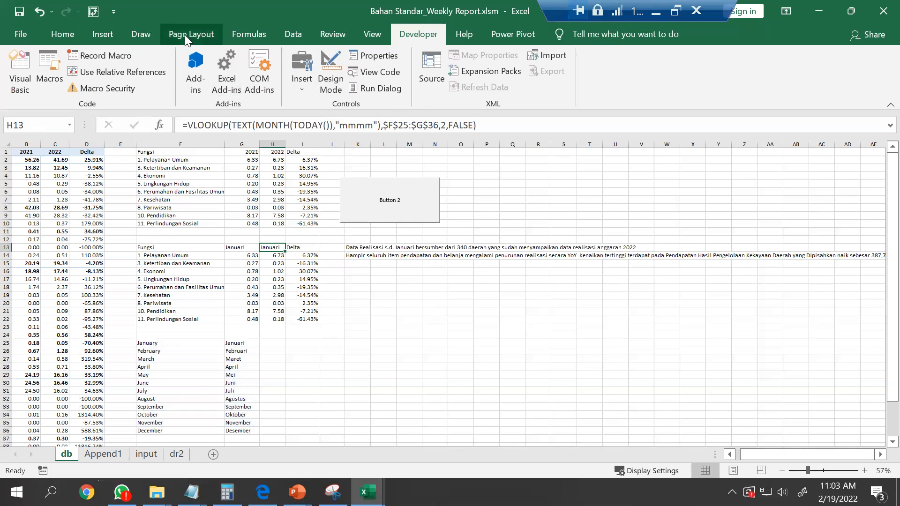
left_click(237, 31)
left_click(686, 94)
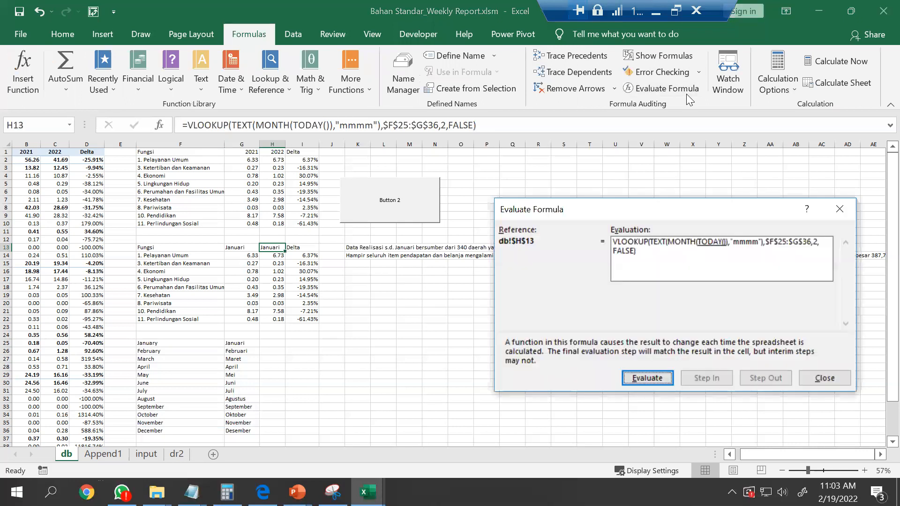
left_click_drag(626, 209, 466, 113)
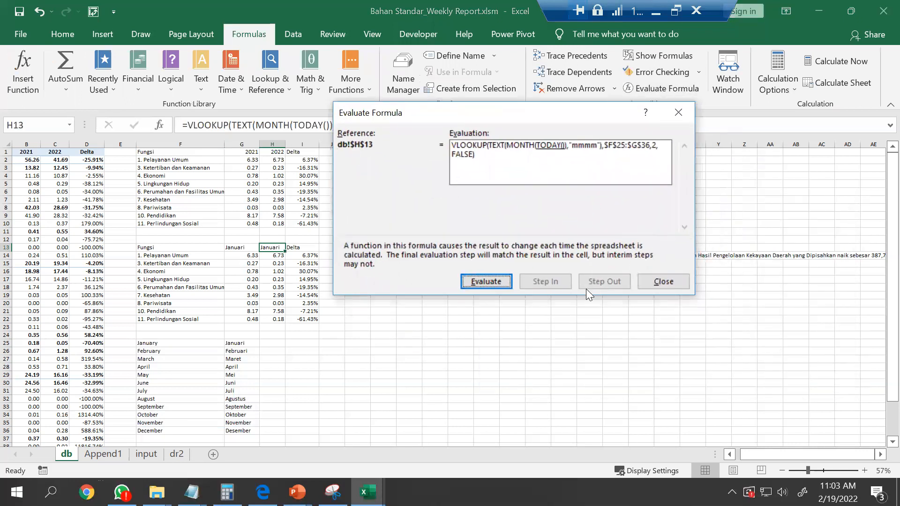
left_click(497, 281)
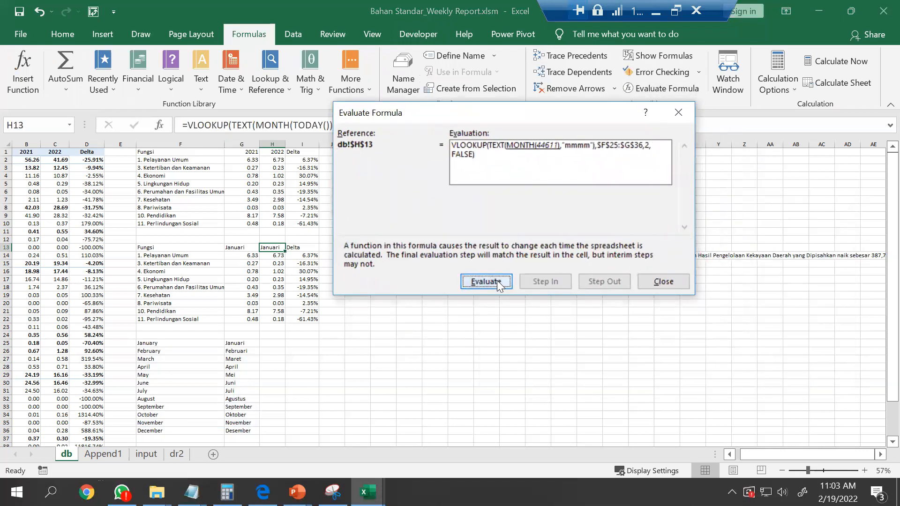
left_click(497, 280)
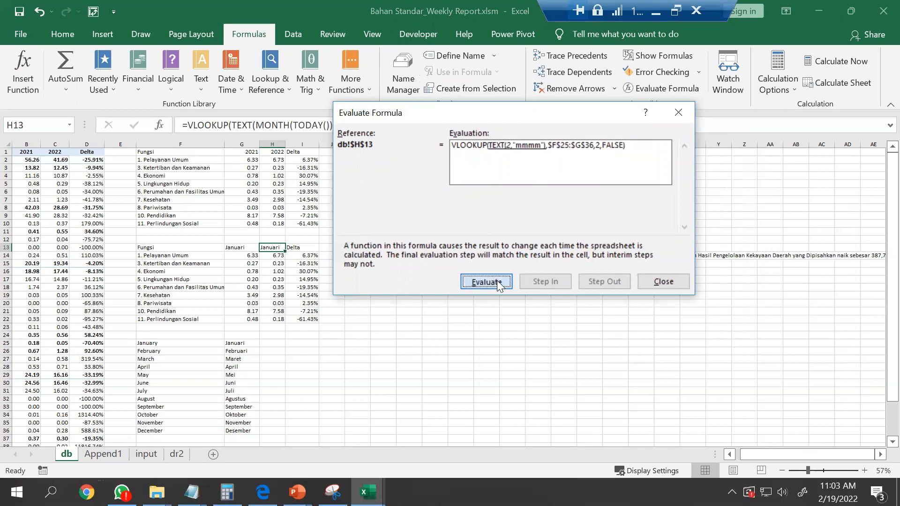
left_click(497, 281)
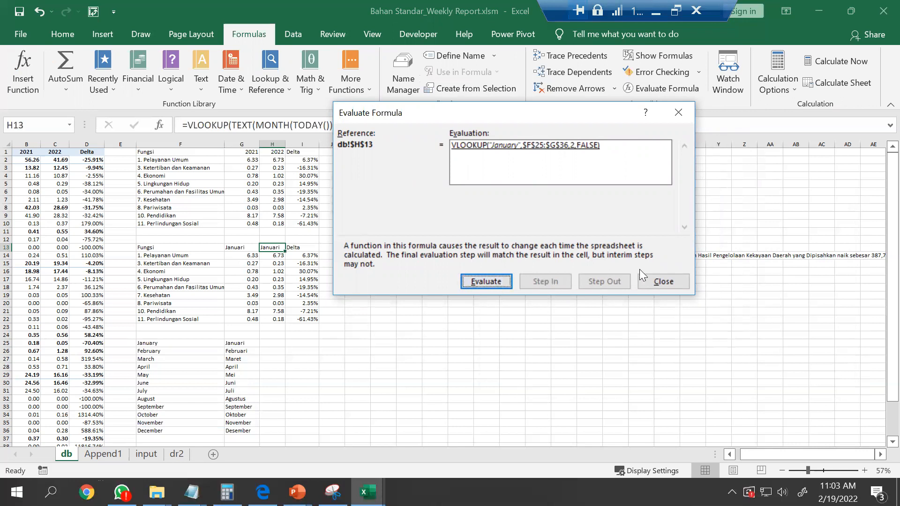
left_click(676, 281)
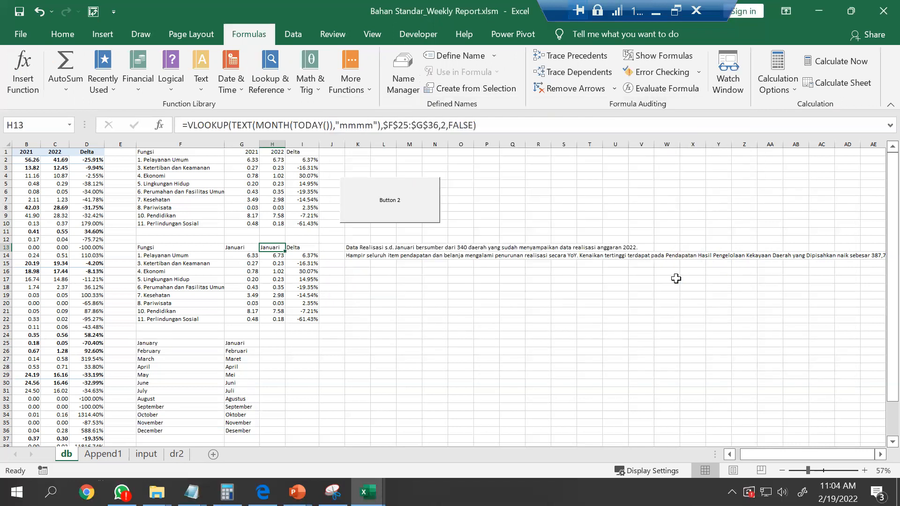
Copy the TEXT part of the H13 formula into K24 as =TEXT(MONTH(TODAY()),"mmmm"), leaving H13 as it is.
left_click(420, 326)
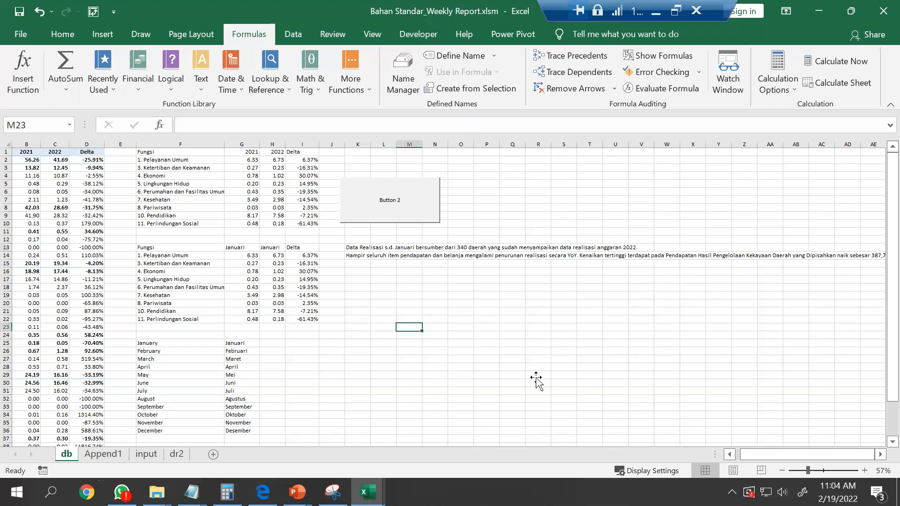
left_click(281, 245)
left_click(256, 125)
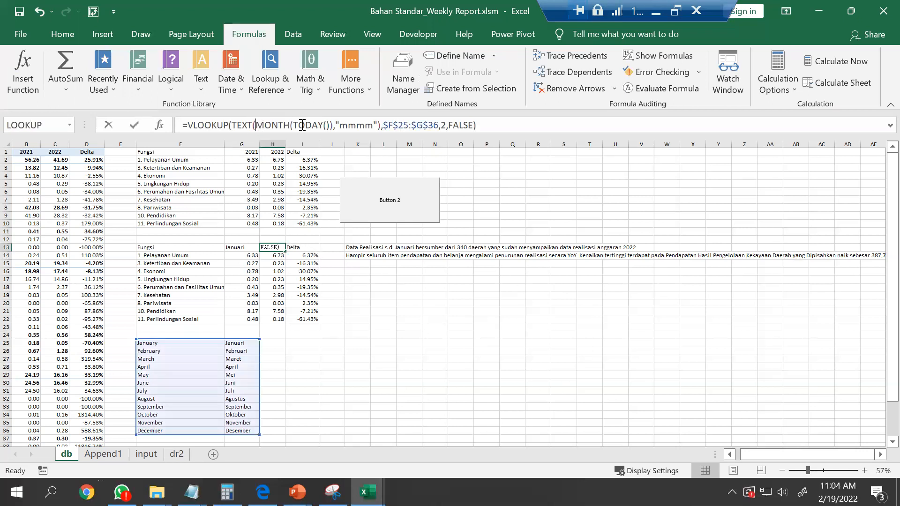
left_click(302, 125, "shift")
left_click(331, 126, "shift")
left_click_drag(232, 125, 382, 125)
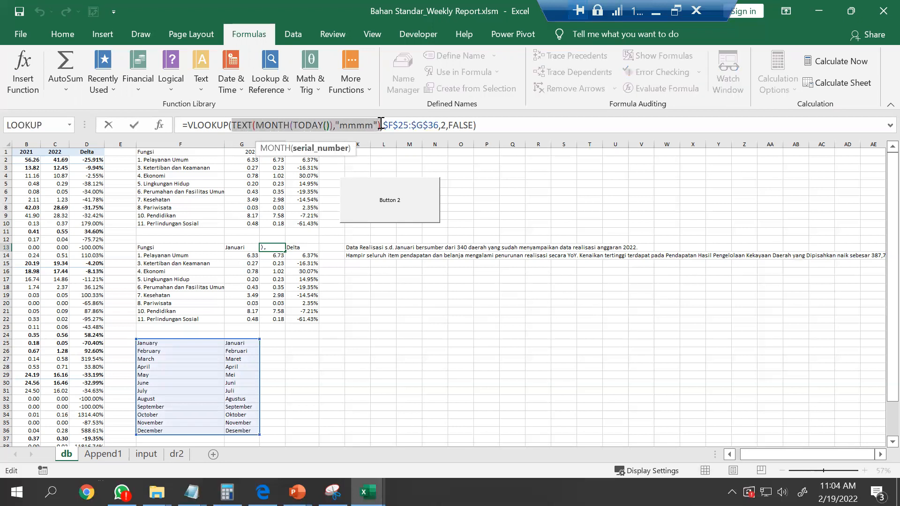
left_click(381, 125)
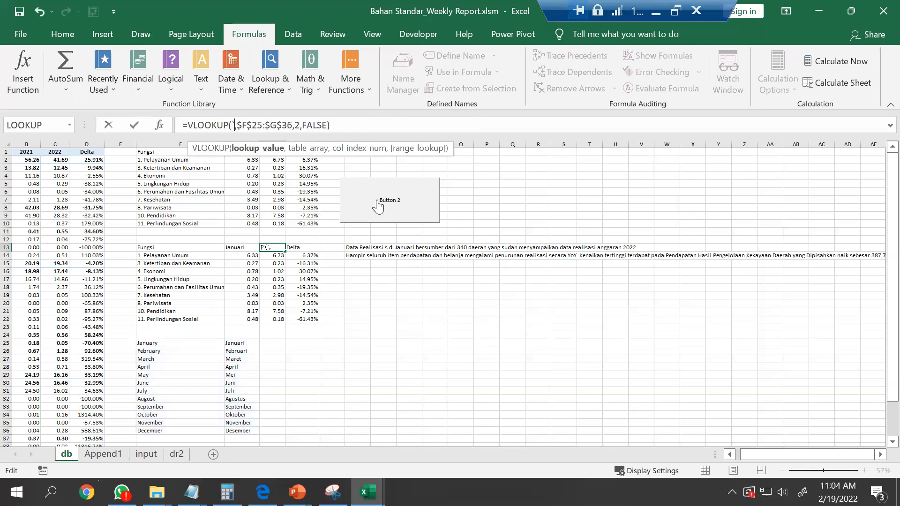
key("Escape")
left_click(347, 334)
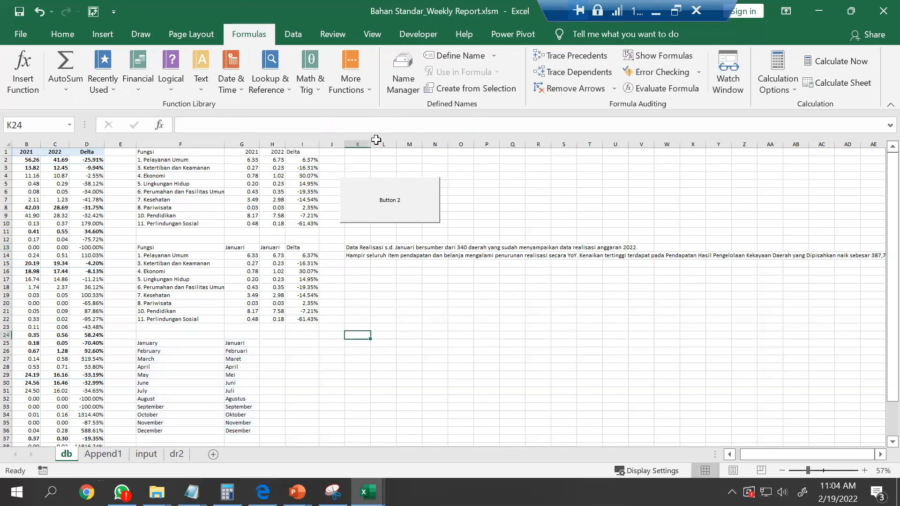
left_click(326, 131)
type("=TEXT(MONTH(TODAY()),\"mmmm\")")
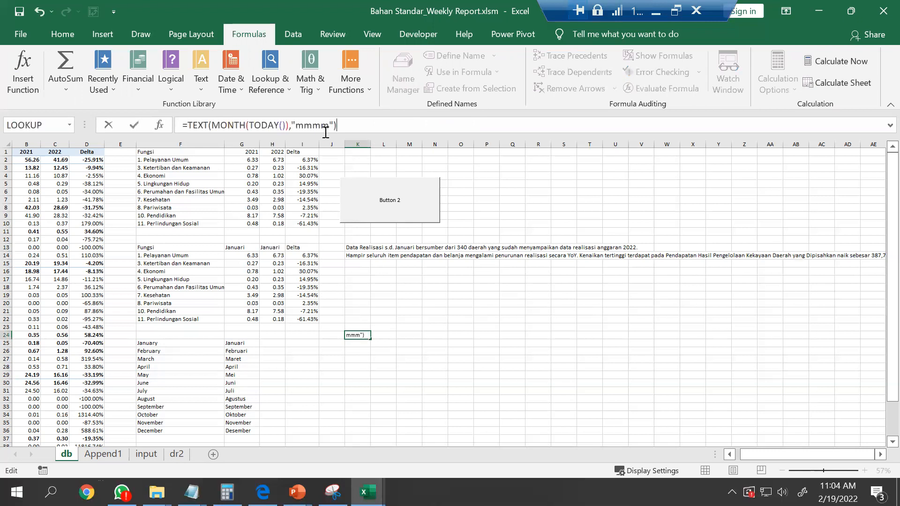
key("ctrl+Return")
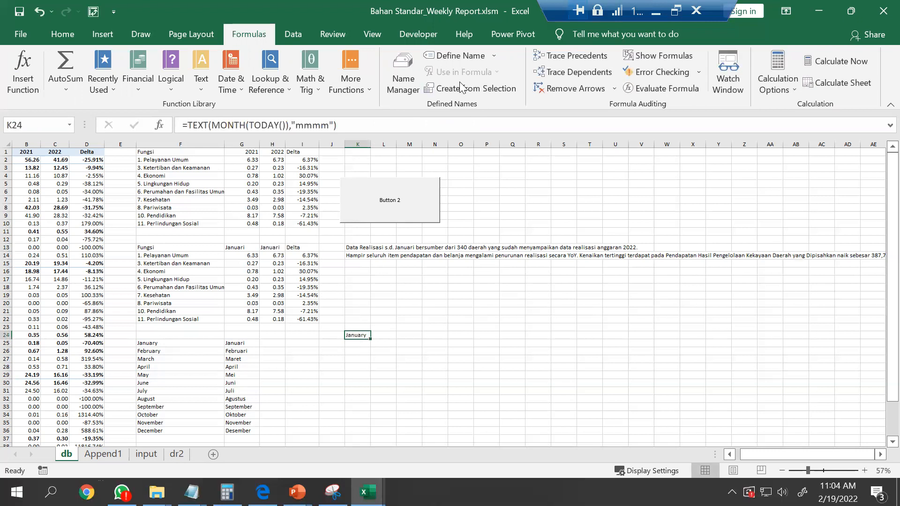
Evaluate the test formula in K24 stage by stage up to the TEXT function.
left_click(671, 88)
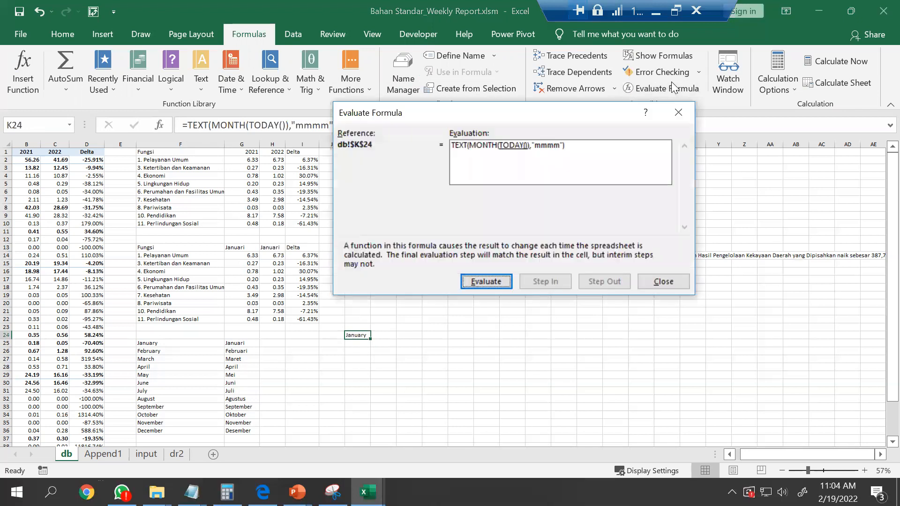
left_click(488, 283)
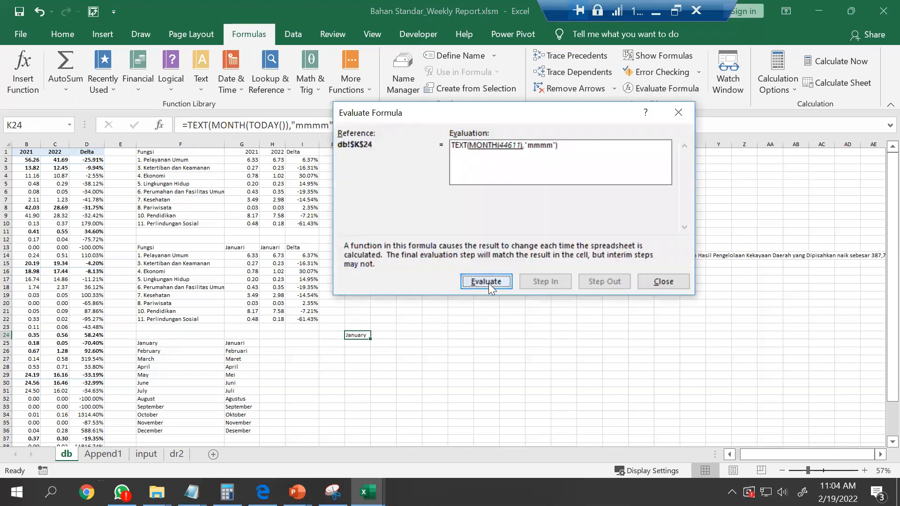
left_click(489, 284)
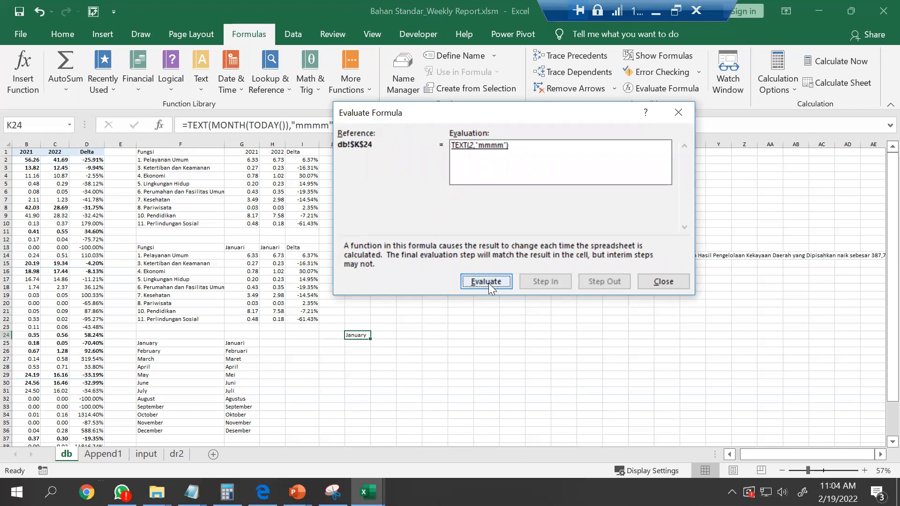
key("Escape")
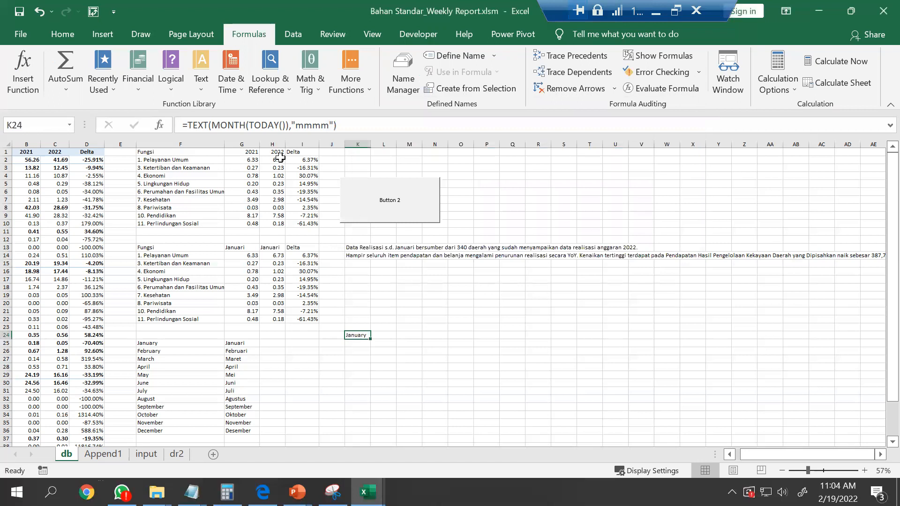
Replace MONTH(TODAY()) in the K24 test formula with 12.
left_click_drag(212, 125, 291, 124)
type("12")
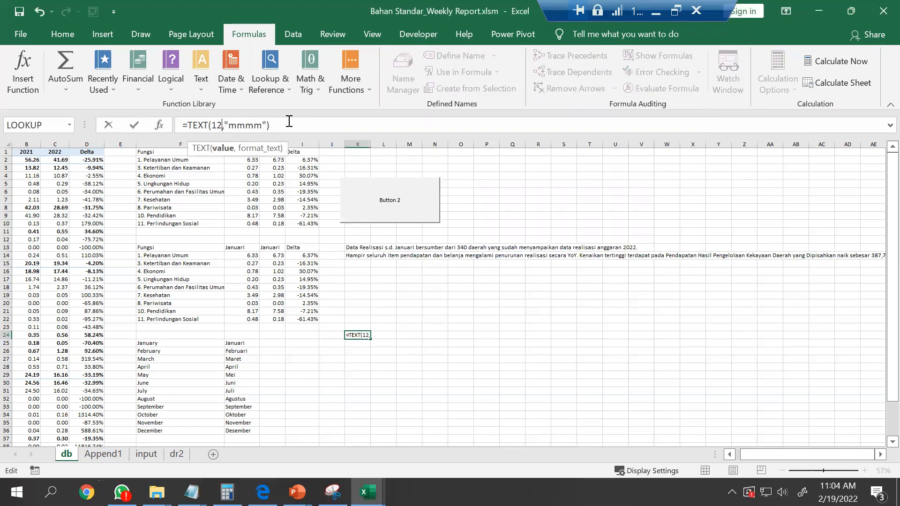
key("ctrl+Return")
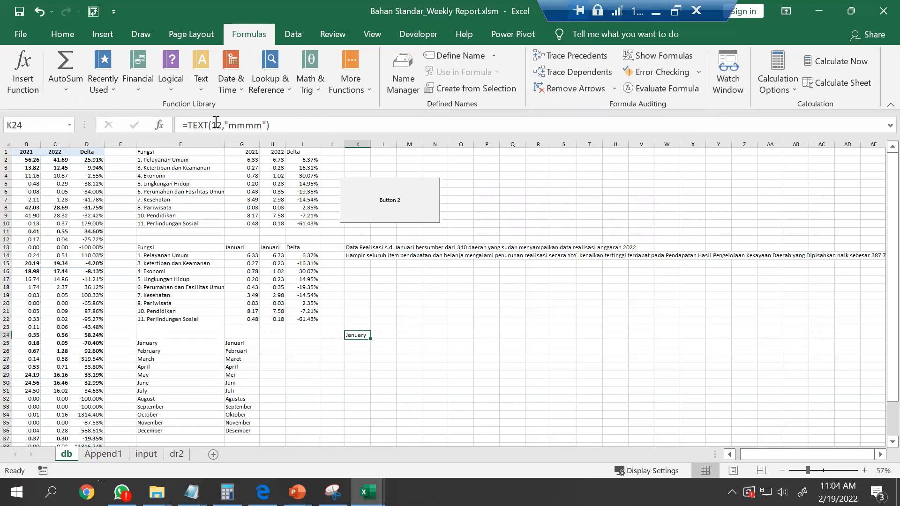
Test larger numbers in the K24 TEXT formula, starting with 31, until it returns February.
left_click(220, 125)
key("shift+Left")
key("shift+Left")
type("31")
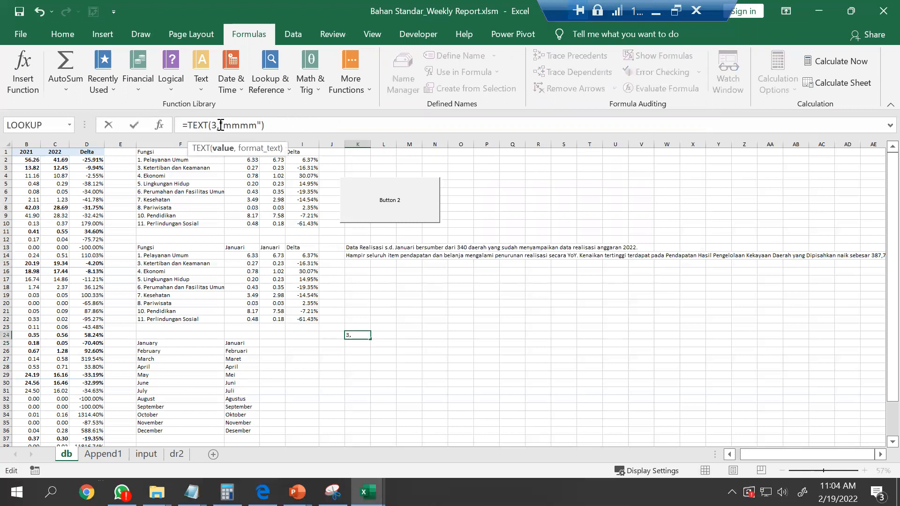
key("ctrl+Return")
left_click(221, 125)
key("Return")
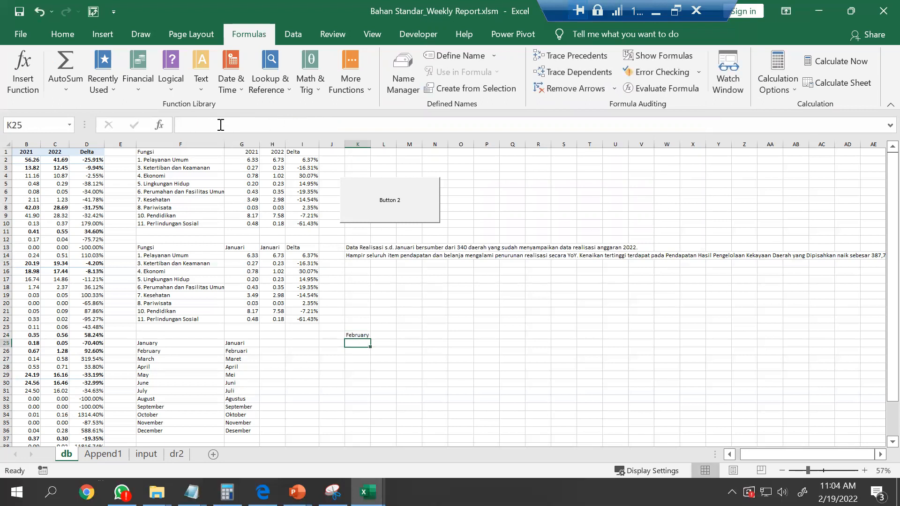
Clear the K24 test formula and replace January and February in F25:F26 with the numbers 1 and 2.
key("Up")
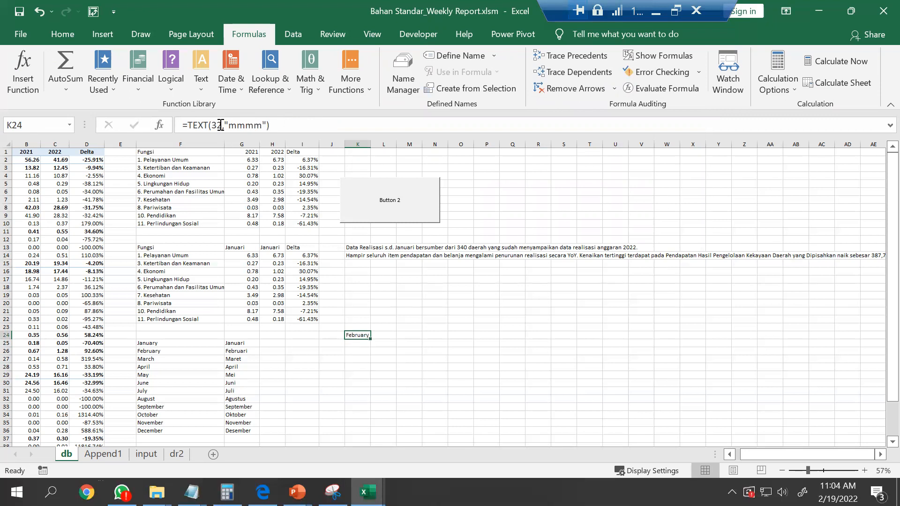
key("Delete")
key("Left")
key("Left")
key("Left")
key("Left")
key("Left")
key("Down")
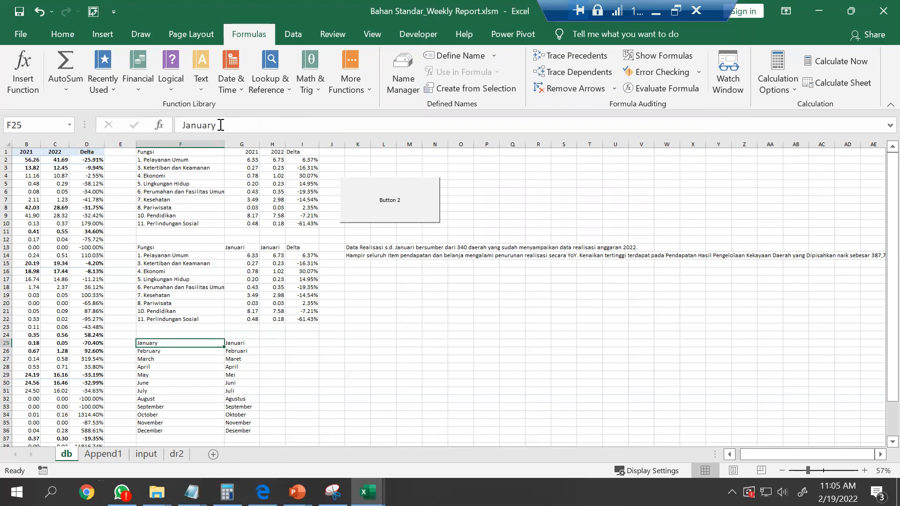
type("1")
key("Return")
type("2")
key("Up")
key("Up")
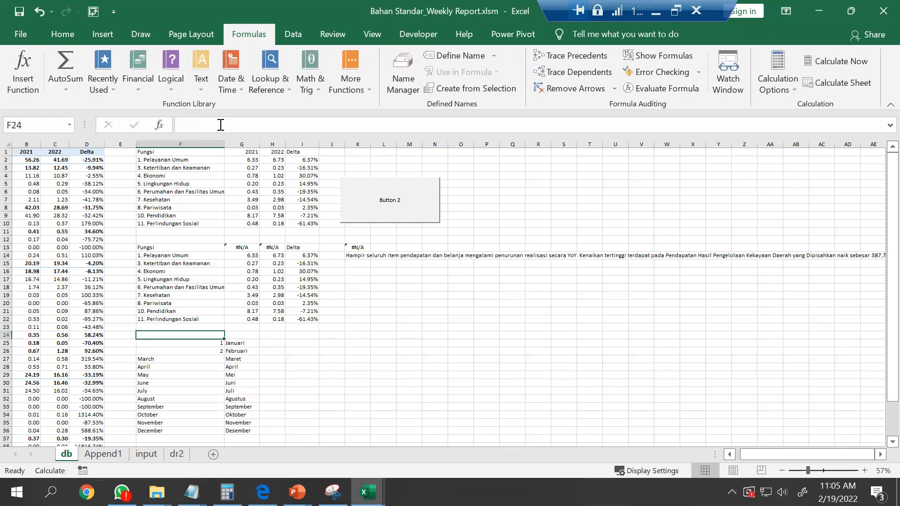
Fill the number series from F25:F26 down to F36, replacing the remaining English month names with 3 to 12.
key("Down")
key("shift+Down")
left_click_drag(223, 355, 229, 407)
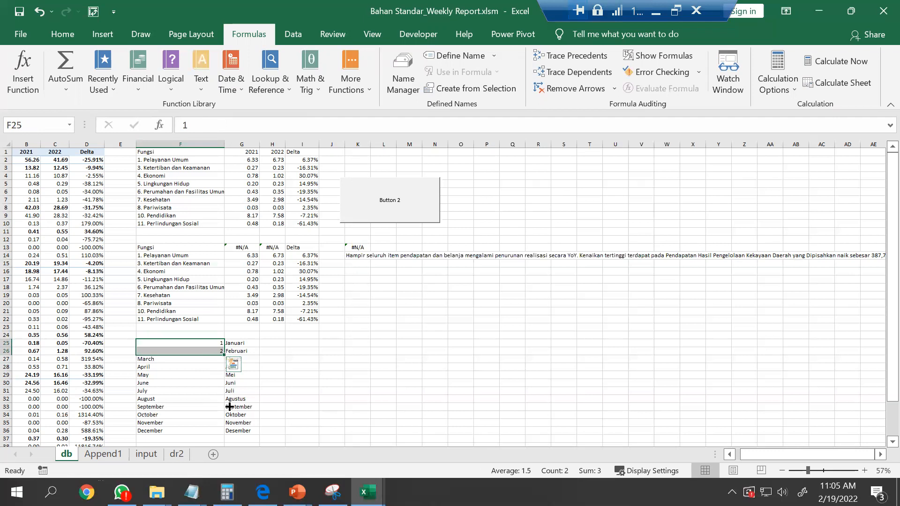
key("Down")
key("Up")
key("shift+Down")
left_click_drag(224, 355, 225, 429)
Remove the TEXT function and its "mmmm" format from the K13 formula, leaving MONTH(TODAY())-1 as the VLOOKUP lookup value.
left_click(358, 248)
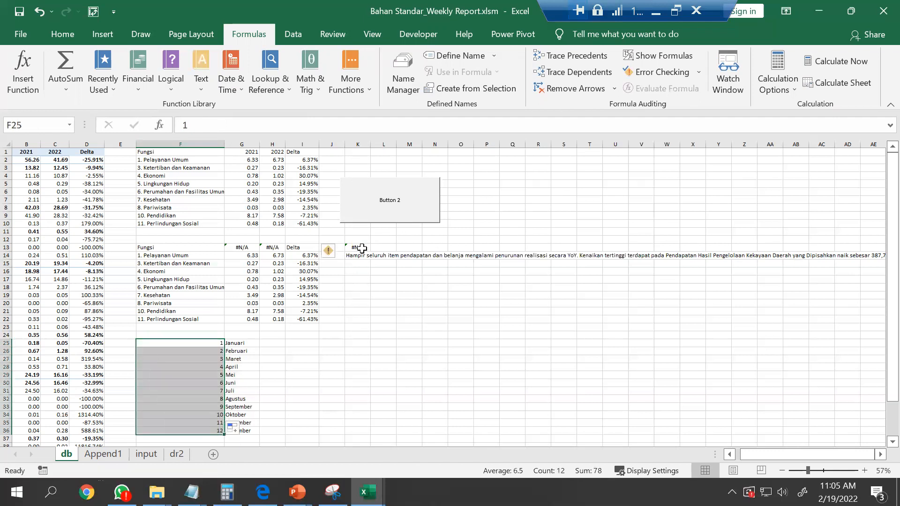
left_click(352, 125)
key("BackSpace")
key("BackSpace")
key("BackSpace")
key("BackSpace")
key("BackSpace")
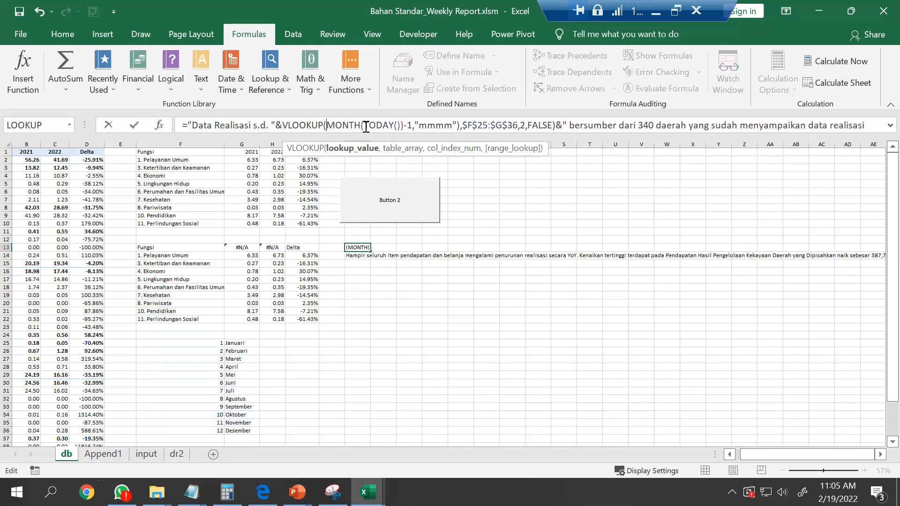
left_click(459, 125)
type(")")
key("BackSpace")
key("BackSpace")
key("BackSpace")
key("BackSpace")
key("BackSpace")
key("BackSpace")
key("BackSpace")
key("BackSpace")
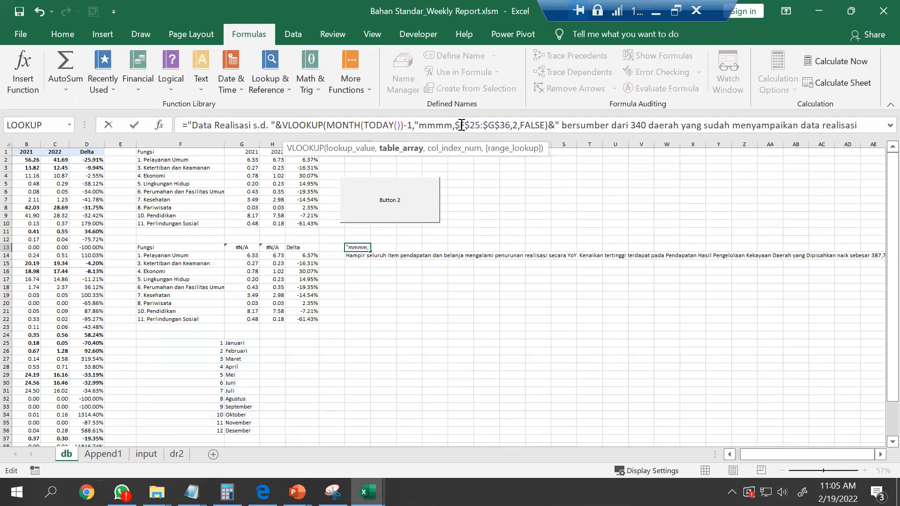
type("-")
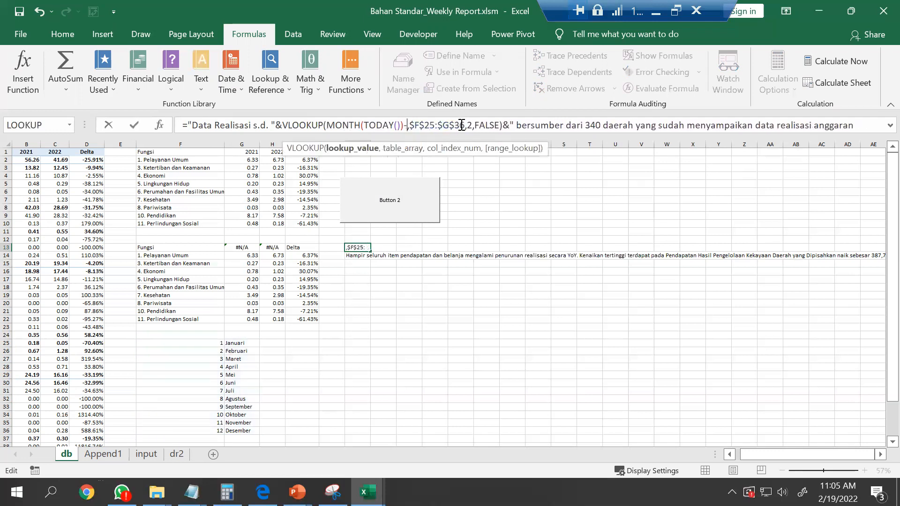
type("1")
key("Return")
key("Up")
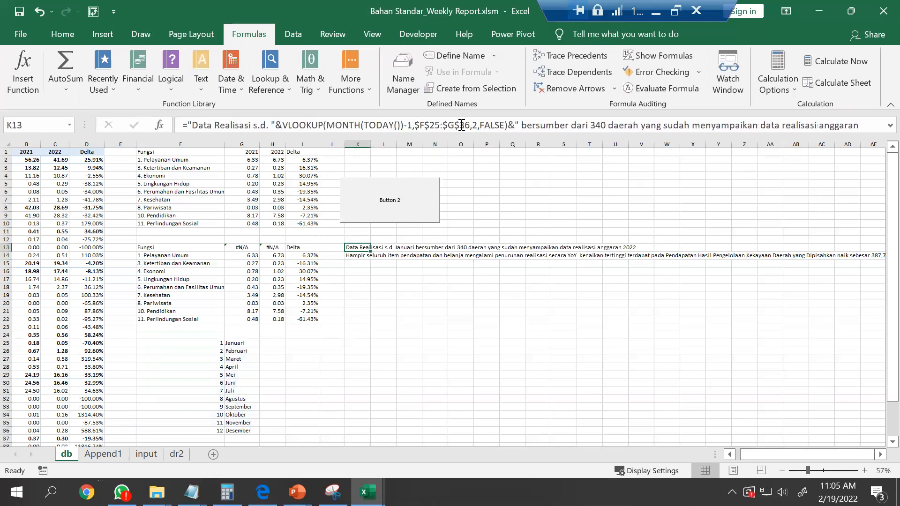
Change the G13 heading formula to =VLOOKUP(MONTH(TODAY())-1,$F$25:$G$36,2,FALSE) by removing TEXT and "mmmm".
left_click(236, 248)
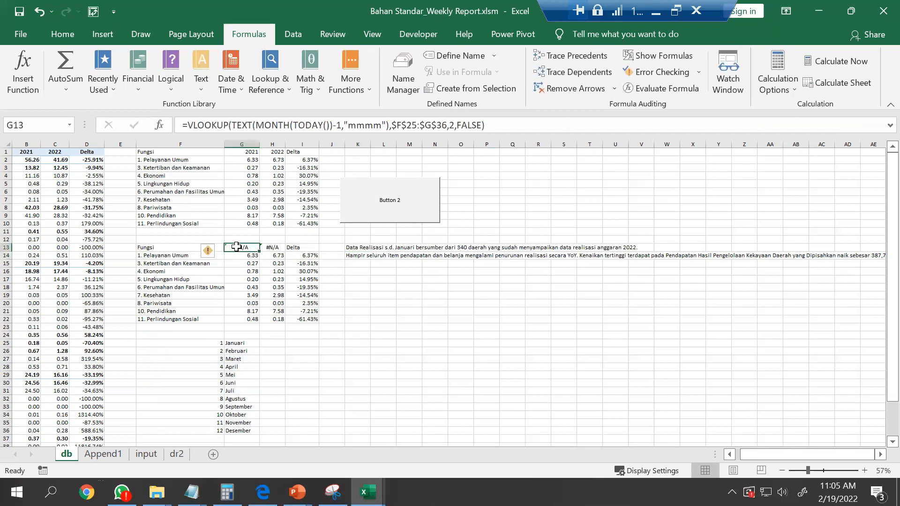
left_click(256, 126)
key("BackSpace")
key("BackSpace")
key("BackSpace")
key("BackSpace")
key("BackSpace")
left_click(366, 125)
key("BackSpace")
key("BackSpace")
key("BackSpace")
key("BackSpace")
key("BackSpace")
key("BackSpace")
key("BackSpace")
key("BackSpace")
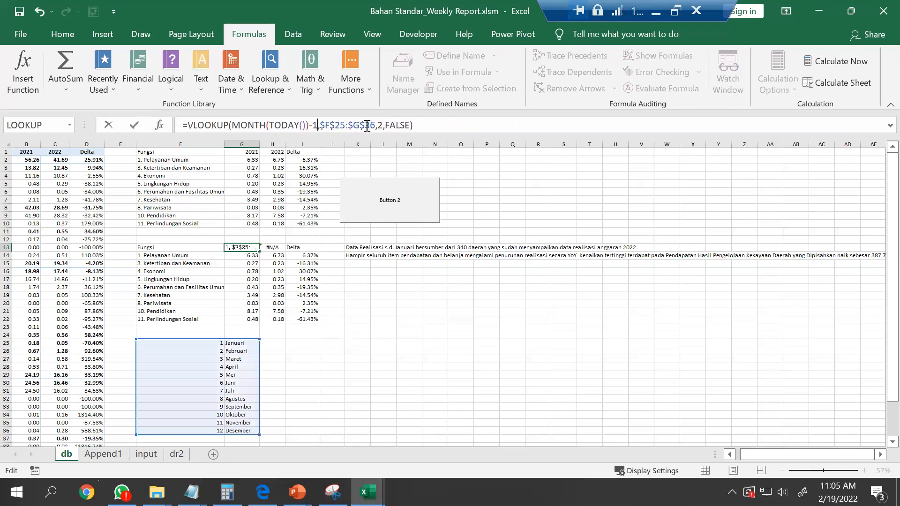
key("Return")
key("Up")
Fill the G13 formula into H13 and remove its -1 so that H13 looks up the current month.
key("Right")
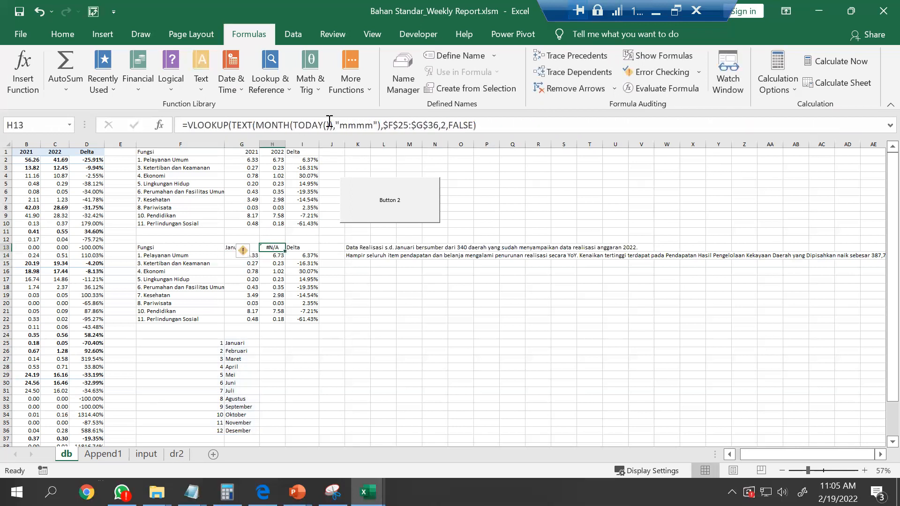
key("Left")
key("shift+Right")
key("ctrl+r")
key("Right")
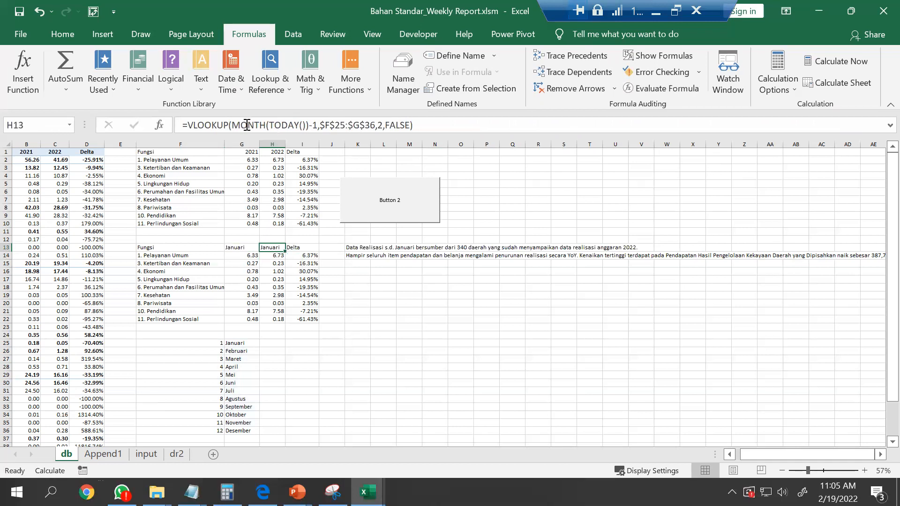
left_click(318, 123)
key("BackSpace")
key("BackSpace")
key("Return")
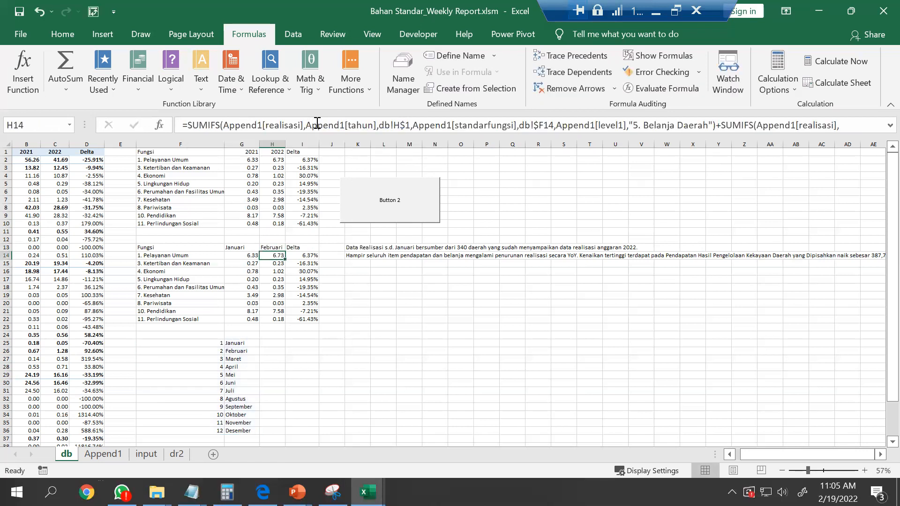
Switch to the Bahan Standar_Dashboard_v.2022.2.7.xlsm workbook and unhide the rows between 2 and 112 on the db sheet.
key("alt+Tab")
key("alt+Tab")
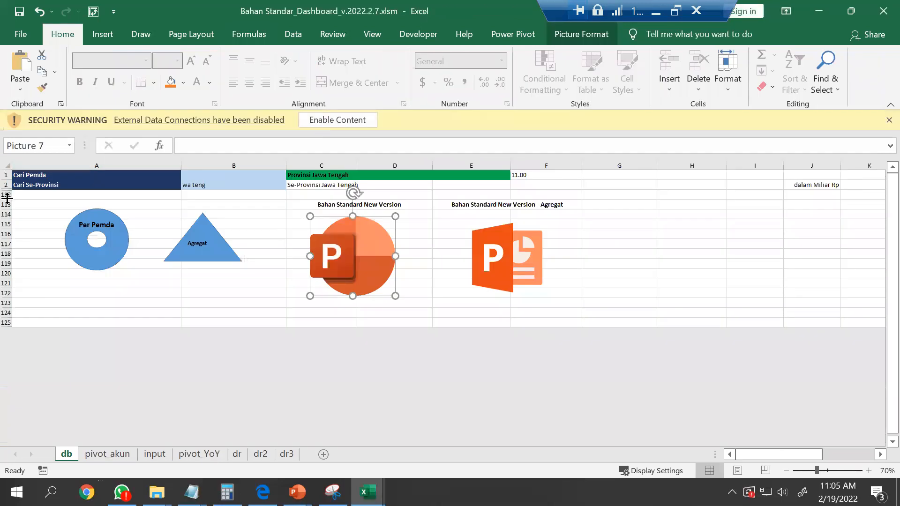
left_click_drag(7, 195, 4, 186)
right_click(4, 187)
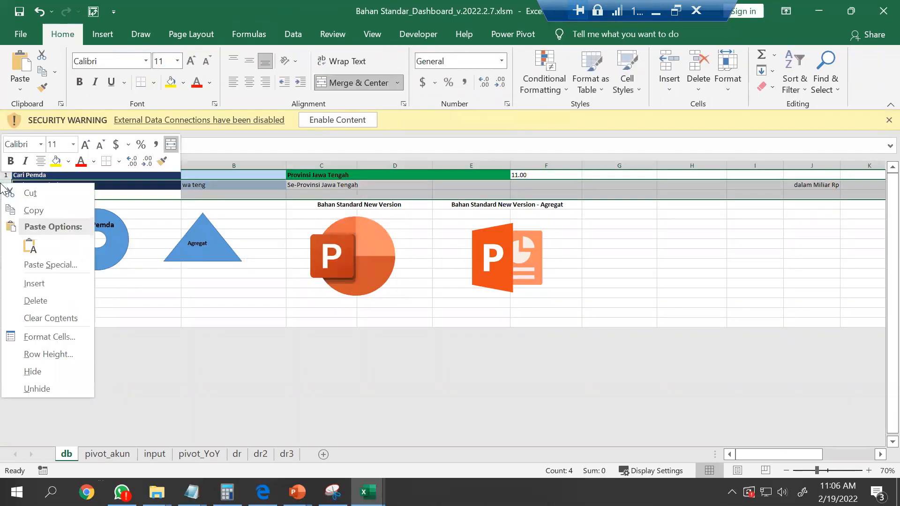
left_click(37, 388)
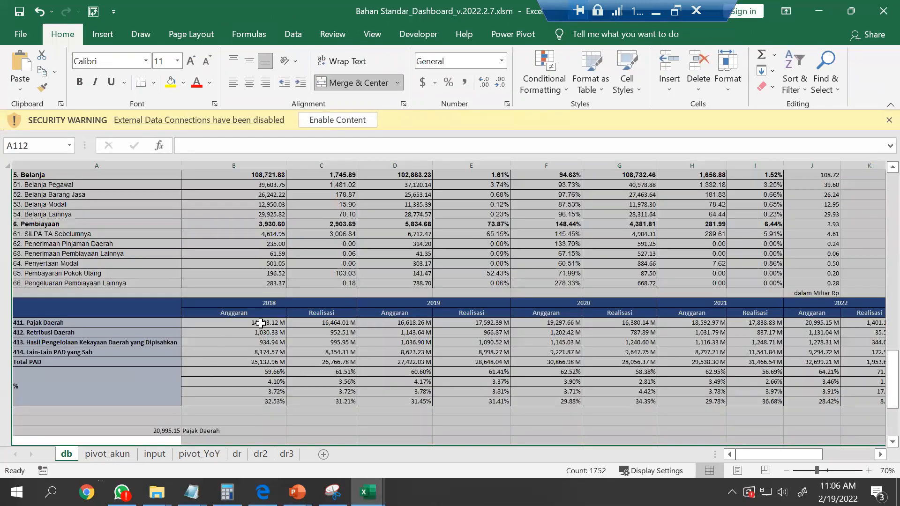
Locate the 2021 "Realisasi s.d." heading in C80 of the Akun table and examine its formula.
left_click(256, 331)
key("ctrl+Up")
key("ctrl+Up")
key("ctrl+Up")
key("Up")
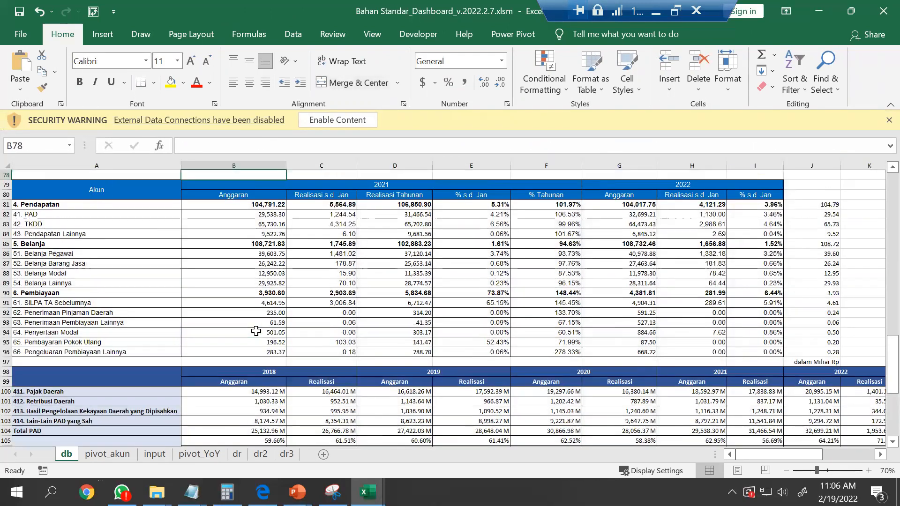
key("Down")
key("Down")
key("Right")
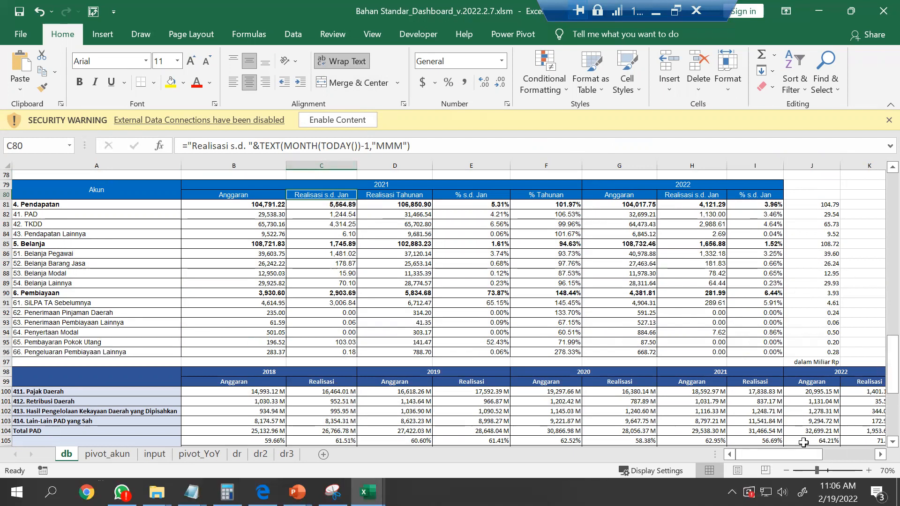
Enter the month numbers 1 to 12 as a filled series in S81:S92, beside the Akun table's data.
left_click_drag(792, 461, 851, 456)
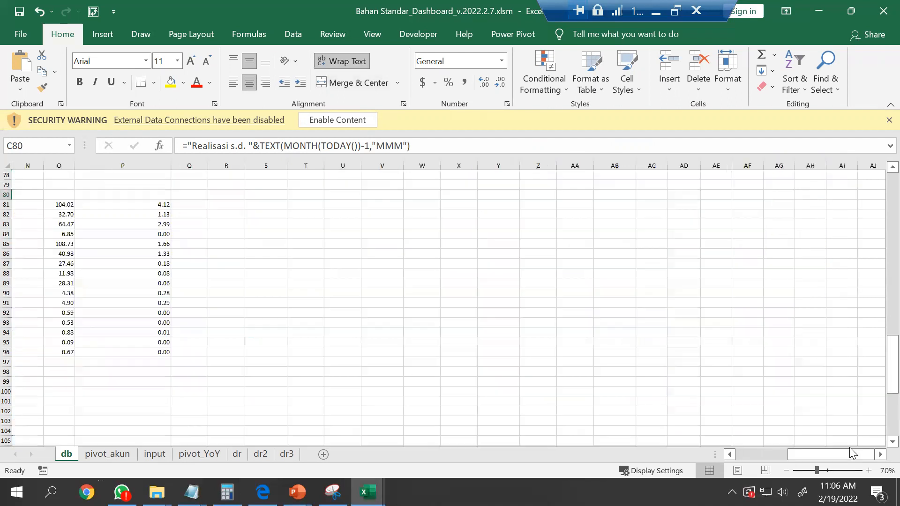
left_click(237, 204)
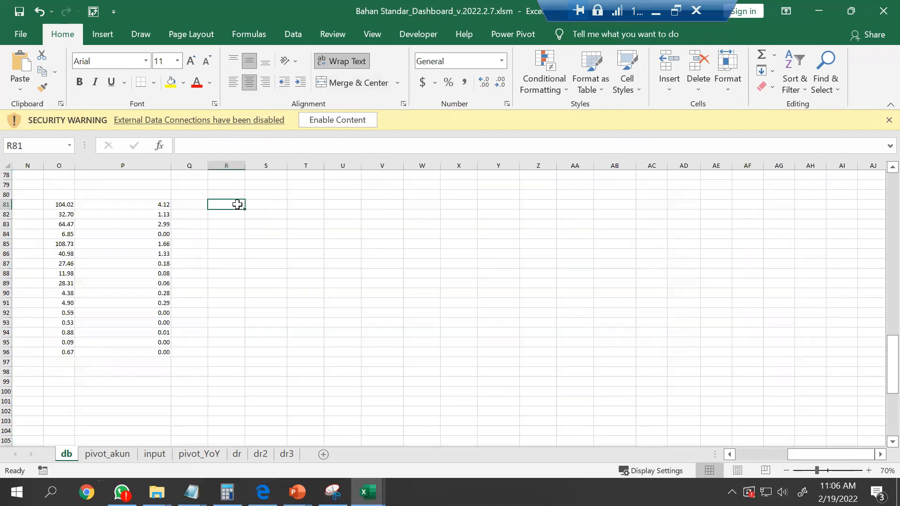
key("Right")
type("1")
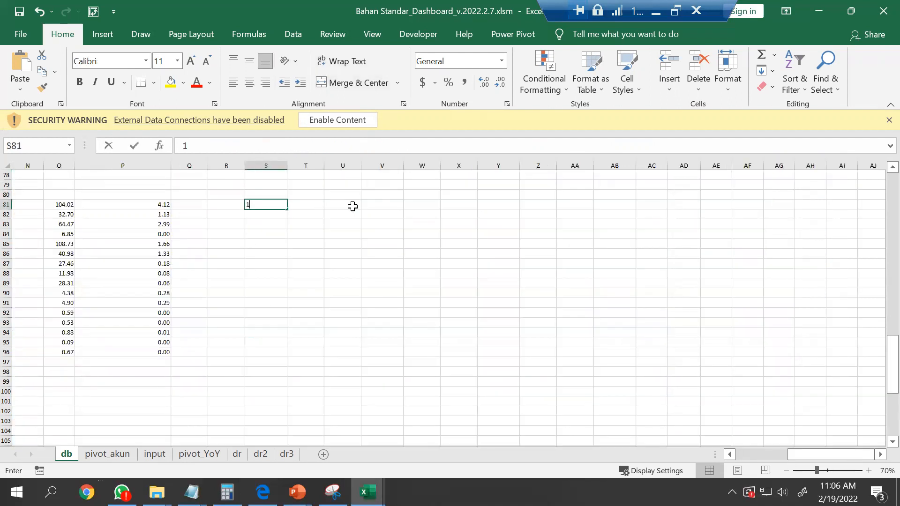
key("Return")
type("2")
key("Up")
key("shift+Down")
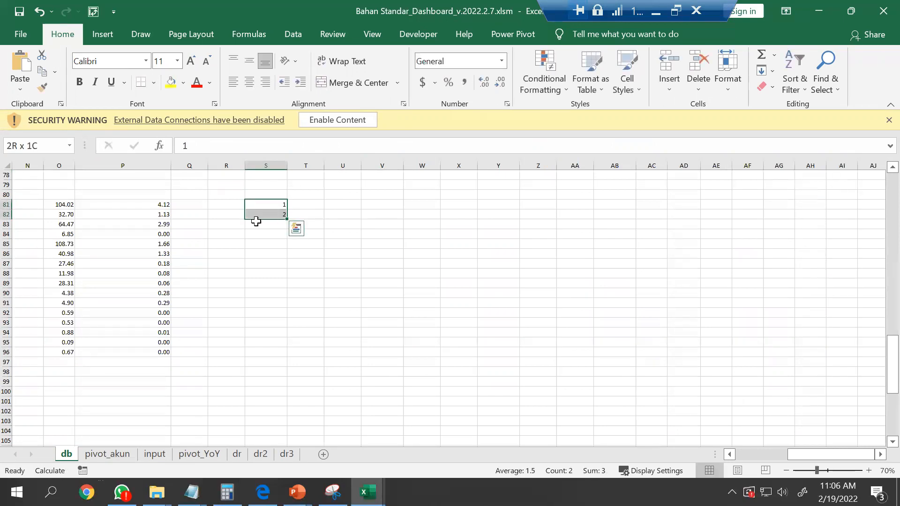
left_click_drag(286, 218, 278, 315)
Enter the month abbreviations Jan, Feb, Mar, Apr, Mei, Jun and Jul in T81:T87.
left_click(307, 205)
type("Jan")
key("Return")
type("Feb")
key("Return")
type("Mar")
key("Return")
type("Apr")
key("Return")
type("mei")
key("Return")
key("Up")
type("Mei")
key("Return")
type("Jun")
key("Return")
type("Jul")
key("Return")
Complete the month abbreviations with Agu, Sep, Okt, Nov and Des in T88:T92.
type("Ag")
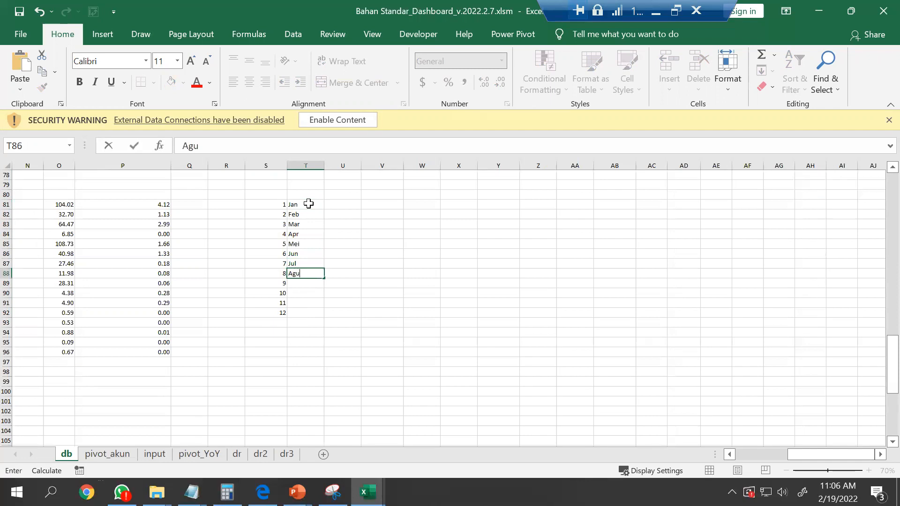
type("u")
key("Return")
type("Sept")
key("Return")
type("Okt")
key("Return")
type("Nov")
key("Return")
type("D")
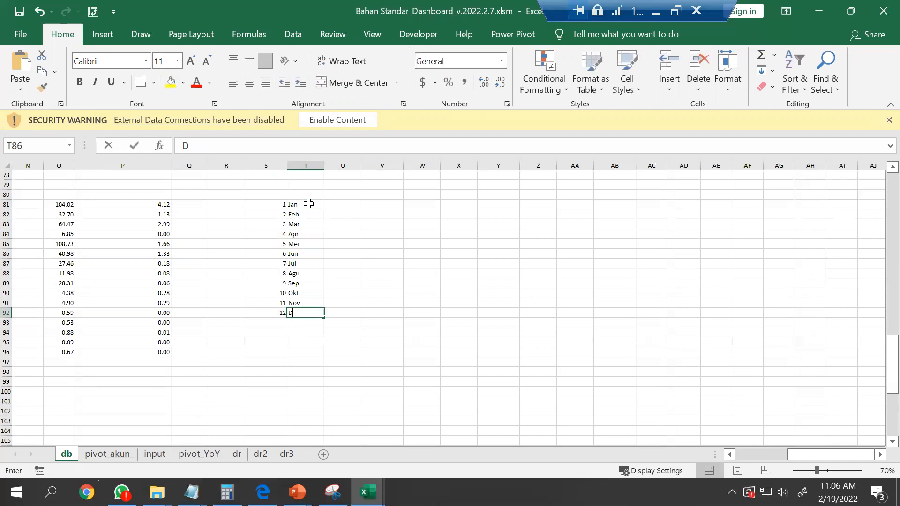
key("Return")
Replace TEXT with VLOOKUP in the C80 heading formula and delete the "MMM" format argument and closing bracket.
key("ctrl+Left")
key("ctrl+Left")
key("ctrl+Left")
key("ctrl+Left")
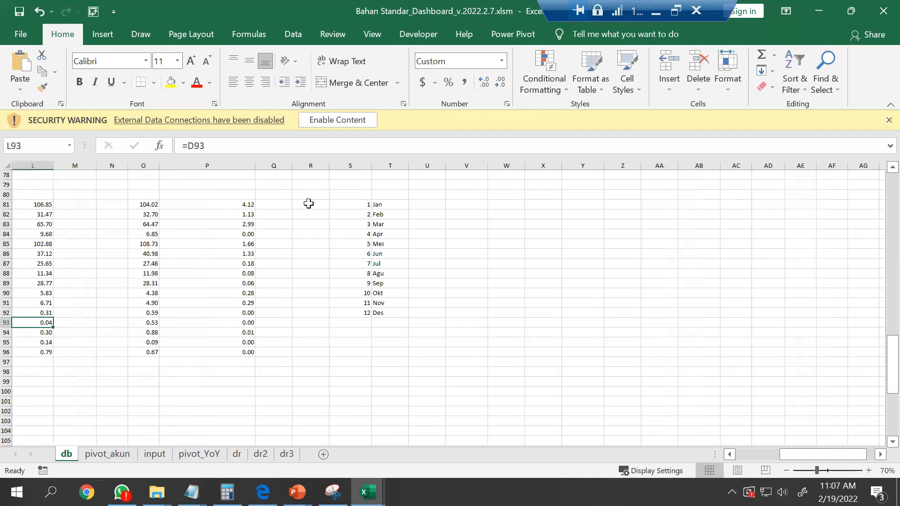
left_click(337, 194)
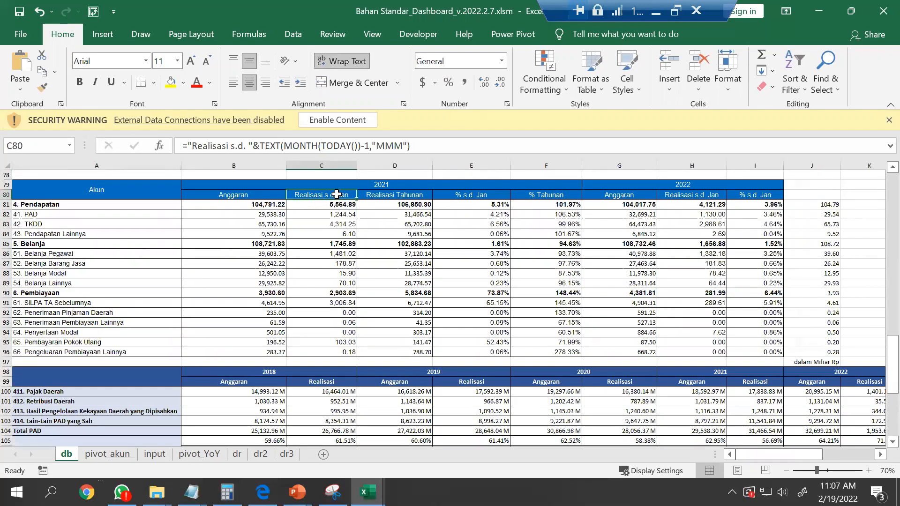
left_click(256, 145)
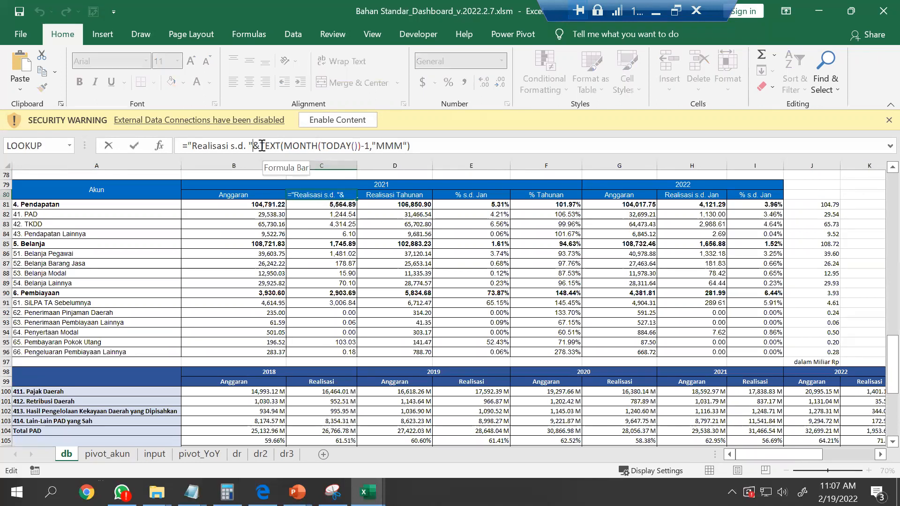
key("shift+Right")
key("shift+Right")
key("shift+Right")
type("VLOOKUP")
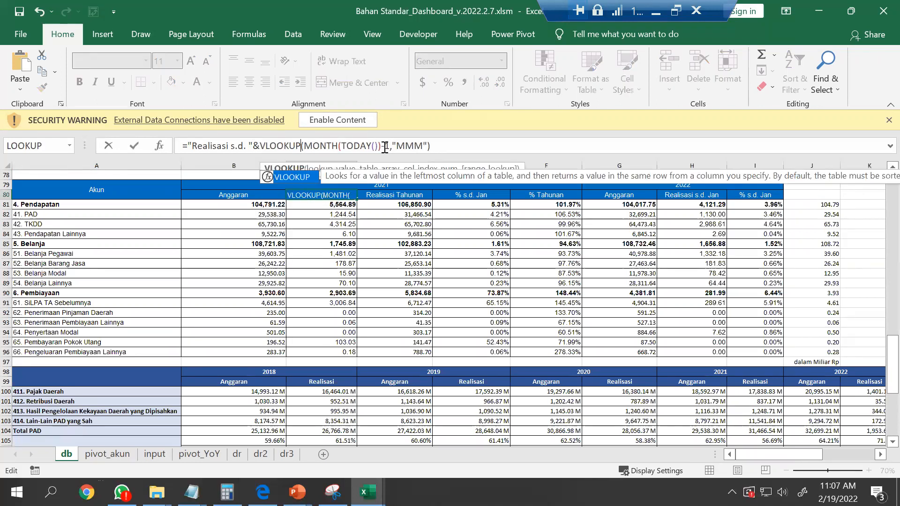
left_click_drag(394, 147, 472, 146)
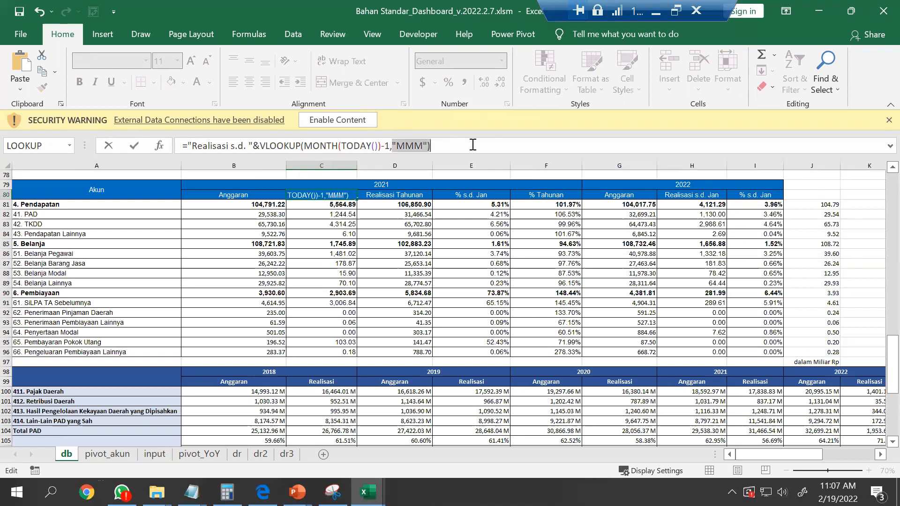
key("Delete")
Set the table range of the VLOOKUP in the C80 heading formula to the absolute month list $S$81:$T$92.
left_click(824, 246)
key("Right")
key("Right")
key("Right")
key("Right")
key("Right")
key("Right")
key("Right")
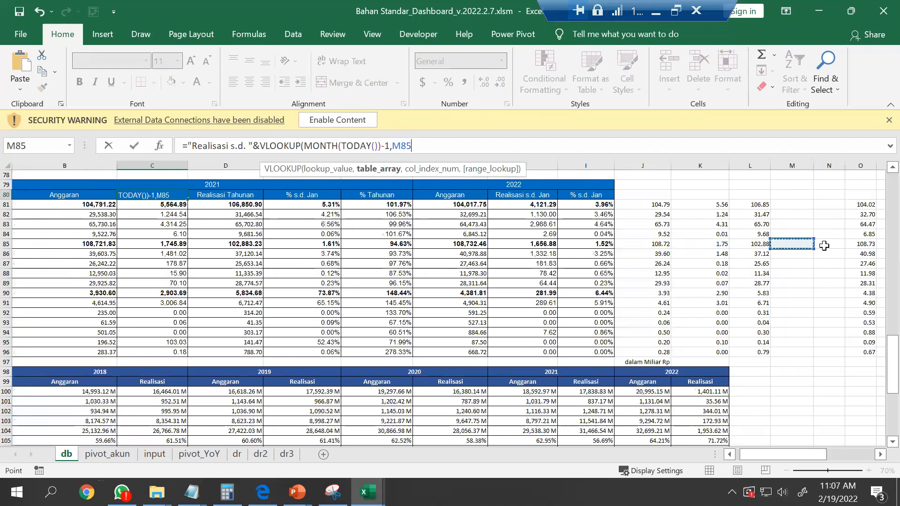
key("Right")
key("Right")
key("Right")
key("Up")
key("Up")
key("Up")
key("Up")
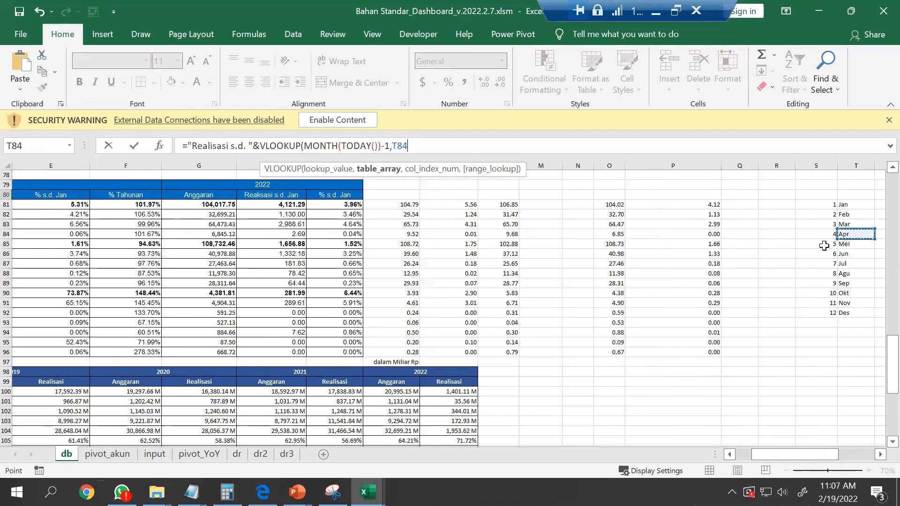
key("Left")
key("shift+Right")
key("ctrl+shift+Down")
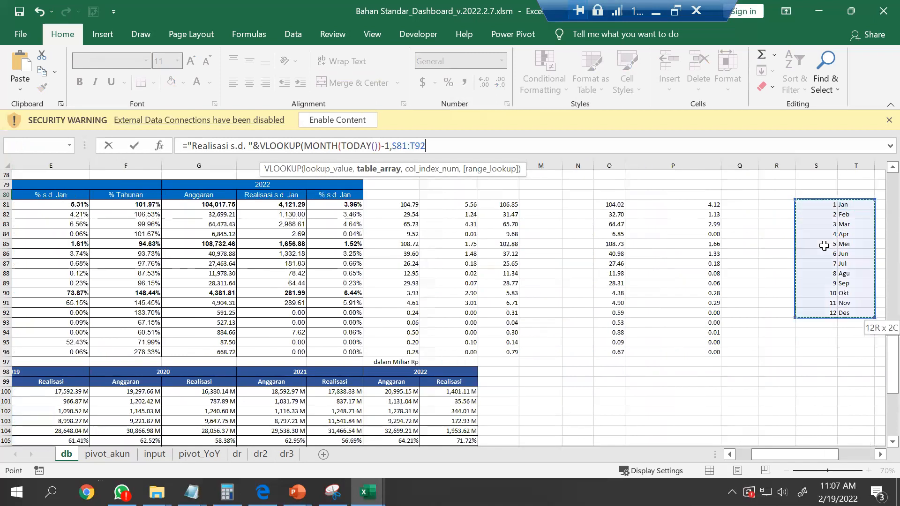
key("F4")
Complete the C80 heading formula with column index 2 and FALSE for an exact match.
type(",2,fals")
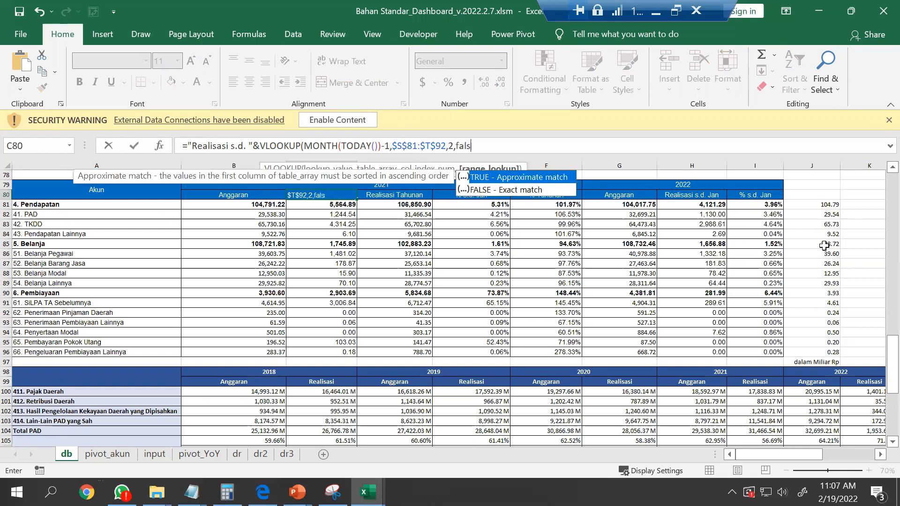
type("e)")
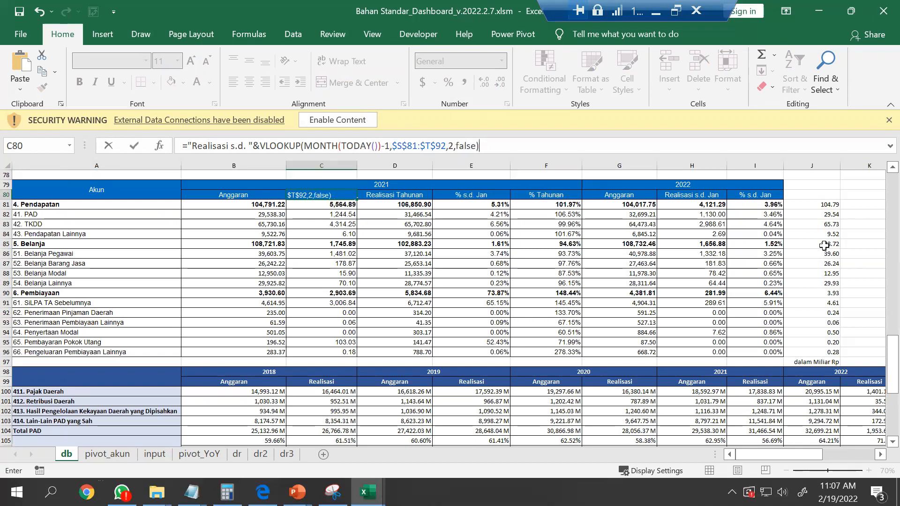
key("Return")
key("Up")
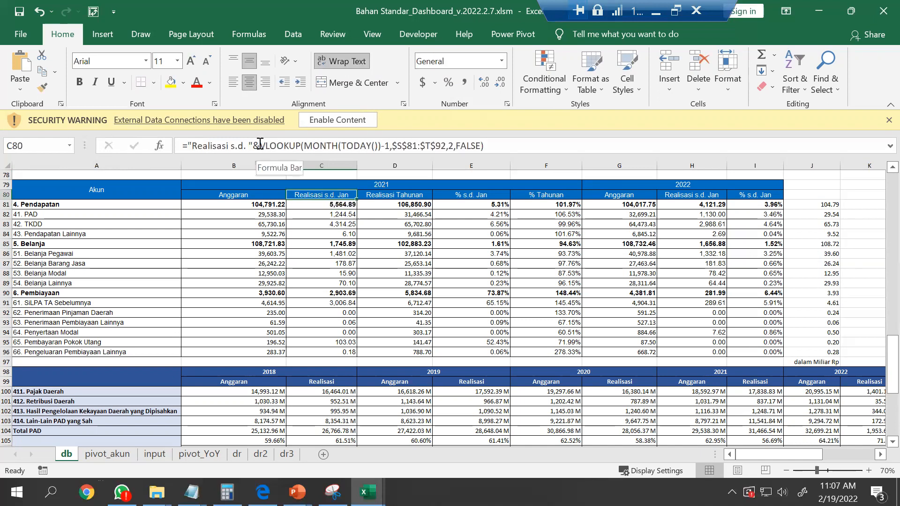
Copy the VLOOKUP expression from C80 and use it to replace the TEXT expression in the E80 "% s.d." heading.
left_click_drag(260, 146, 485, 145)
key("ctrl+c")
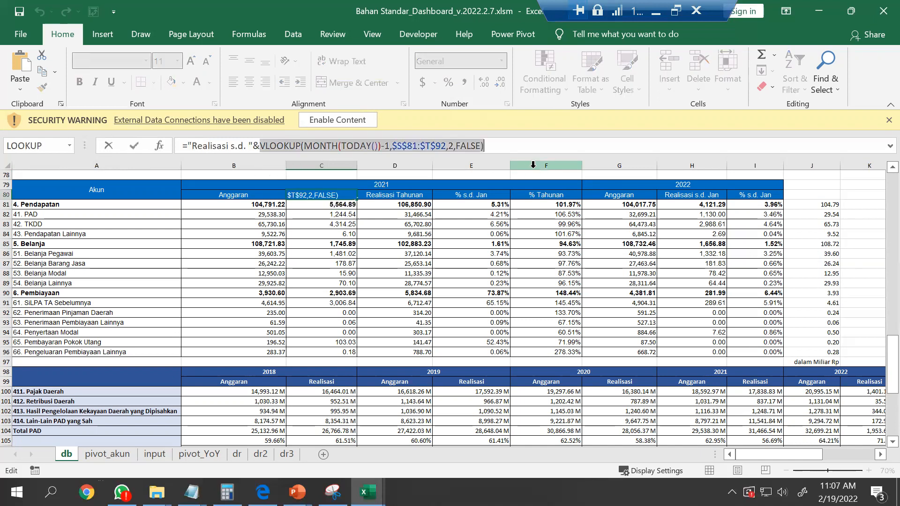
key("Return")
left_click(471, 196)
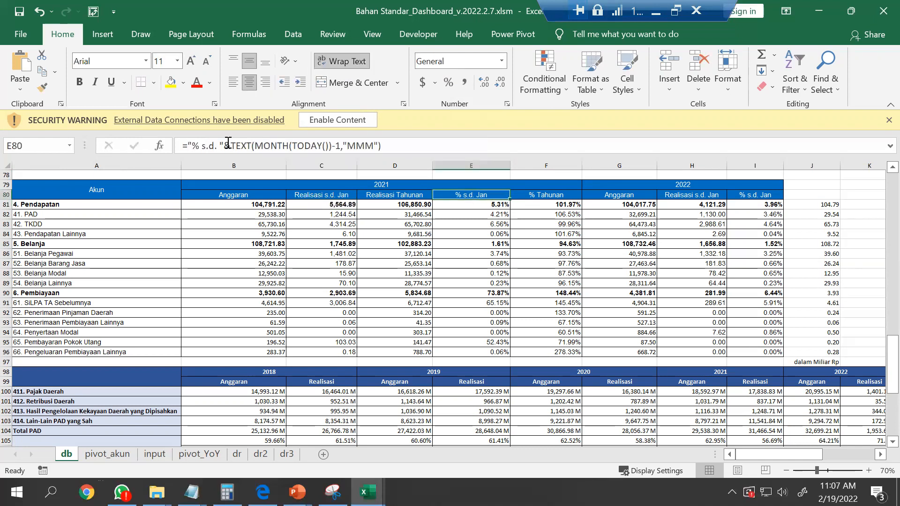
left_click_drag(229, 144, 465, 151)
type("VLOOKUP(MONTH(TODAY())-1,$T$90:$U$101,2,FALSE)")
key("Return")
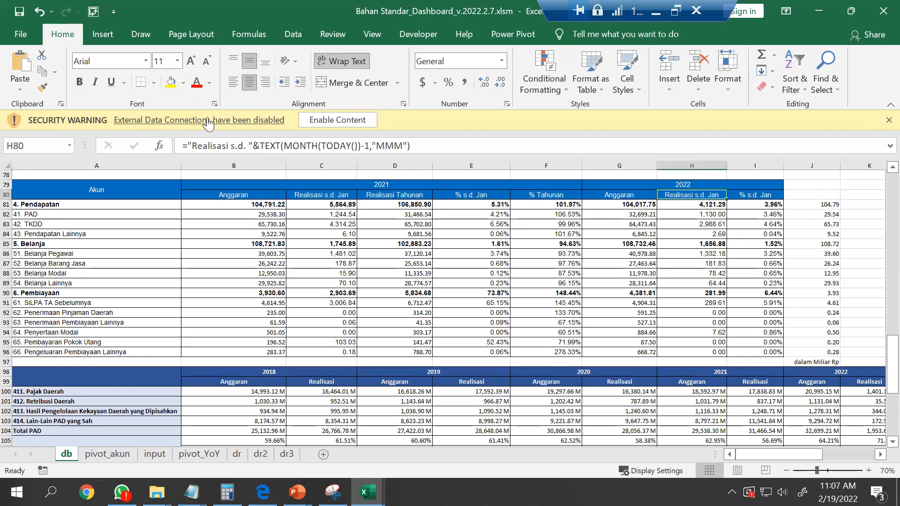
Replace the TEXT expressions in the 2022 headings H80 and I80 with the copied VLOOKUP expression.
left_click_drag(260, 145, 472, 166)
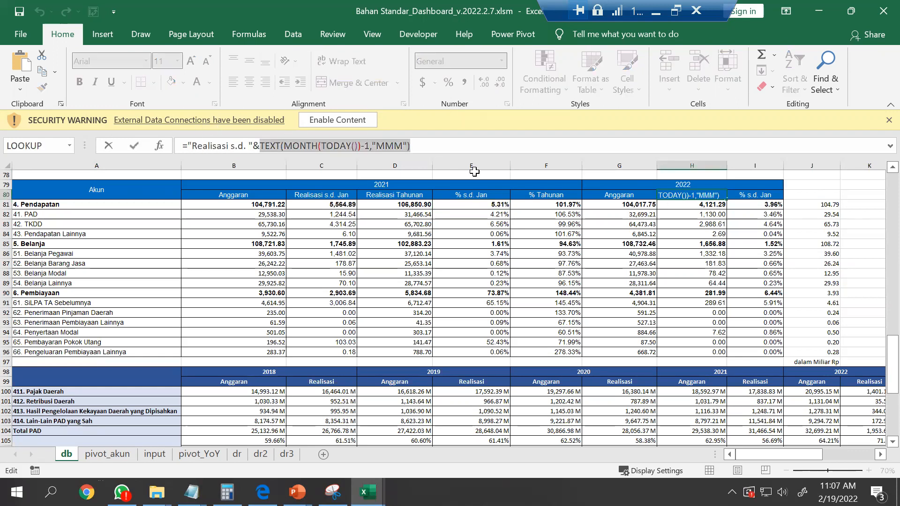
key("ctrl+v")
key("Return")
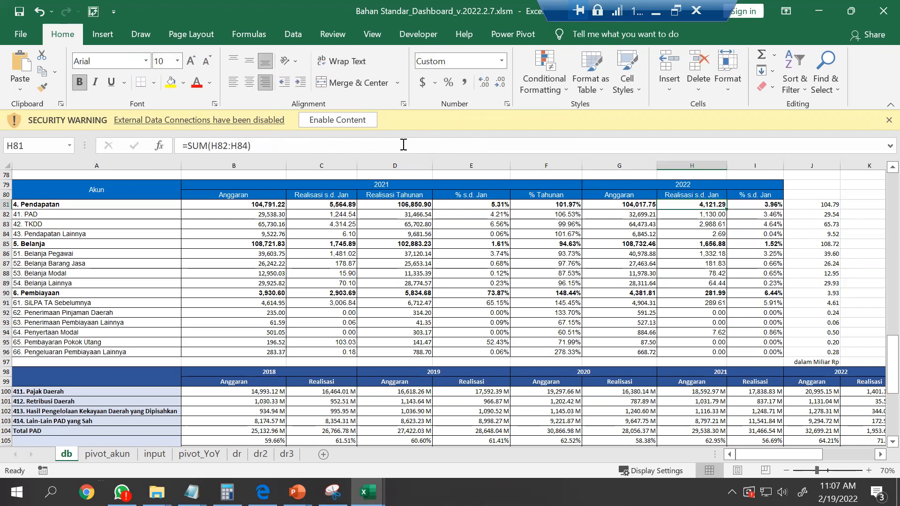
key("Up")
key("Right")
left_click_drag(234, 141, 428, 139)
key("ctrl+v")
key("Return")
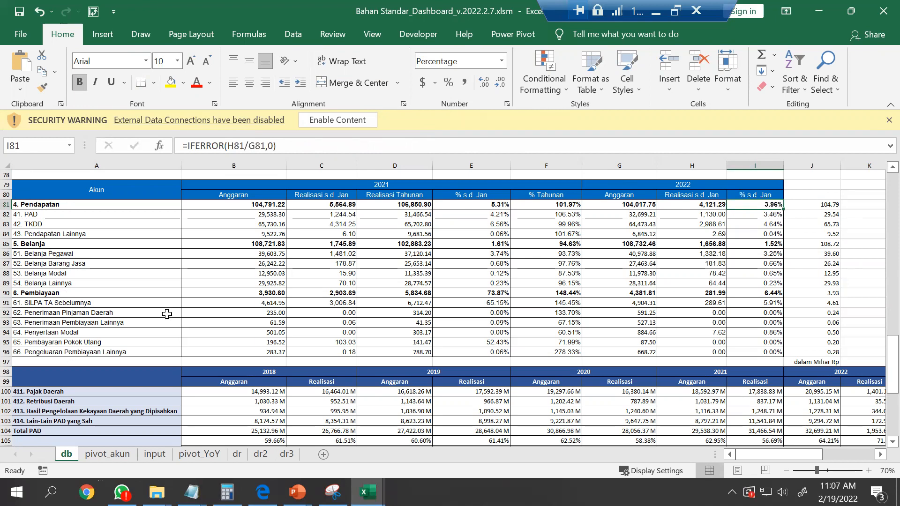
Hide rows 3 to 111 of the db sheet, keeping the search rows and the shapes from row 112 down.
key("ctrl+Up")
key("ctrl+Left")
key("ctrl+Left")
key("ctrl+Up")
key("ctrl+Up")
key("ctrl+Up")
key("ctrl+Up")
key("ctrl+Up")
key("ctrl+Up")
key("ctrl+Up")
key("ctrl+Up")
key("ctrl+Up")
key("ctrl+Up")
key("ctrl+Up")
key("ctrl+Up")
key("ctrl+Up")
key("ctrl+Up")
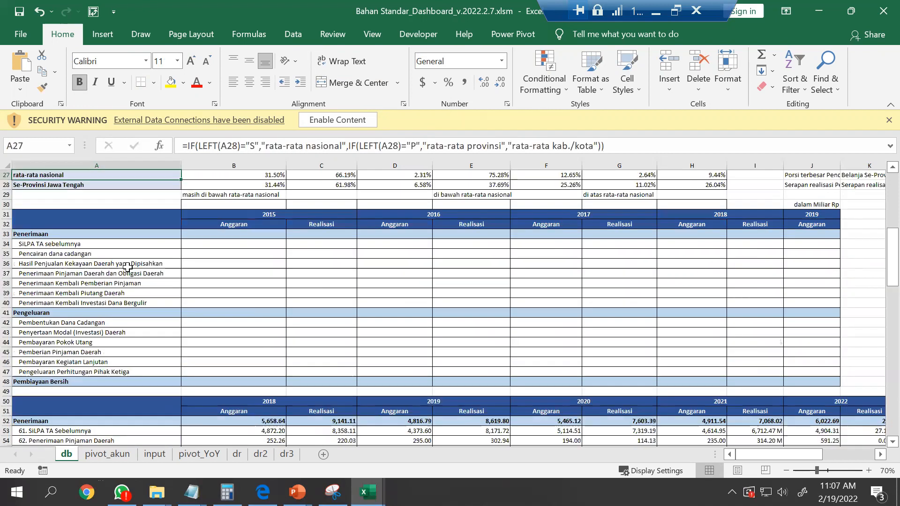
left_click_drag(10, 194, 9, 421)
key("ctrl+shift+Down")
key("ctrl+shift+Down")
key("ctrl+shift+Down")
key("ctrl+shift+Down")
key("ctrl+shift+Down")
key("ctrl+shift+Down")
key("ctrl+shift+Down")
key("ctrl+shift+Down")
key("ctrl+shift+Down")
key("ctrl+shift+Down")
key("ctrl+shift+Down")
key("ctrl+shift+Down")
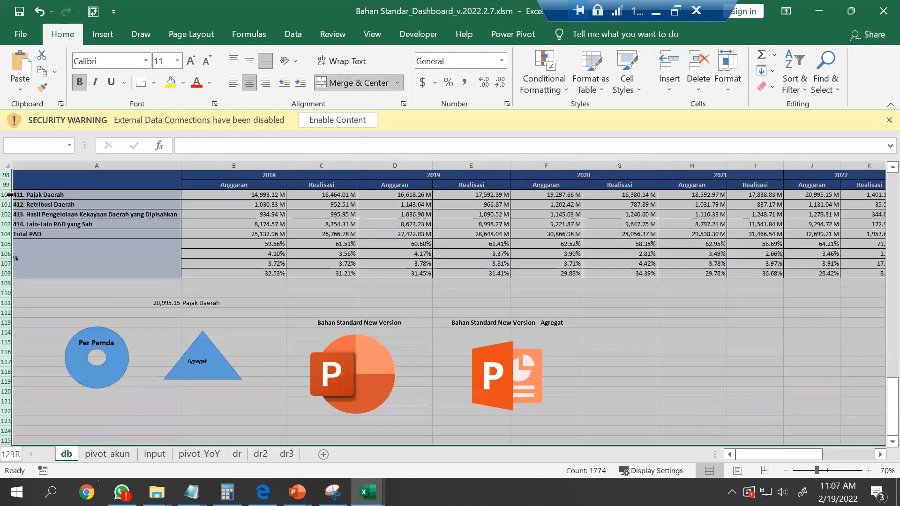
key("ctrl+shift+Up")
right_click(6, 195)
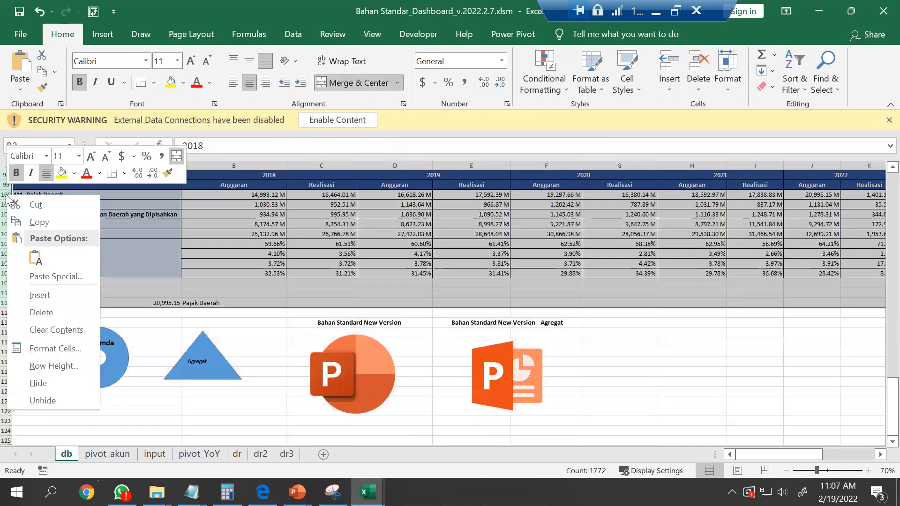
left_click(38, 383)
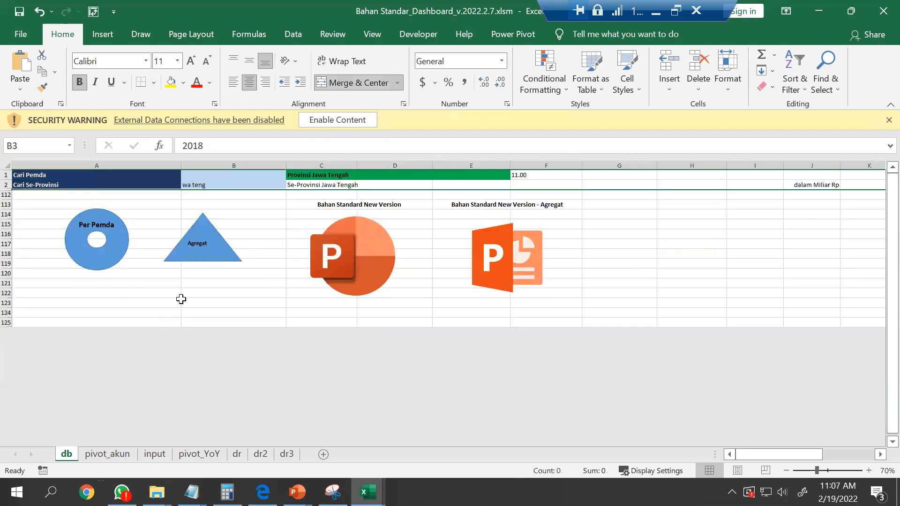
left_click(180, 299)
Protect the db sheet and save the dashboard workbook.
right_click(67, 455)
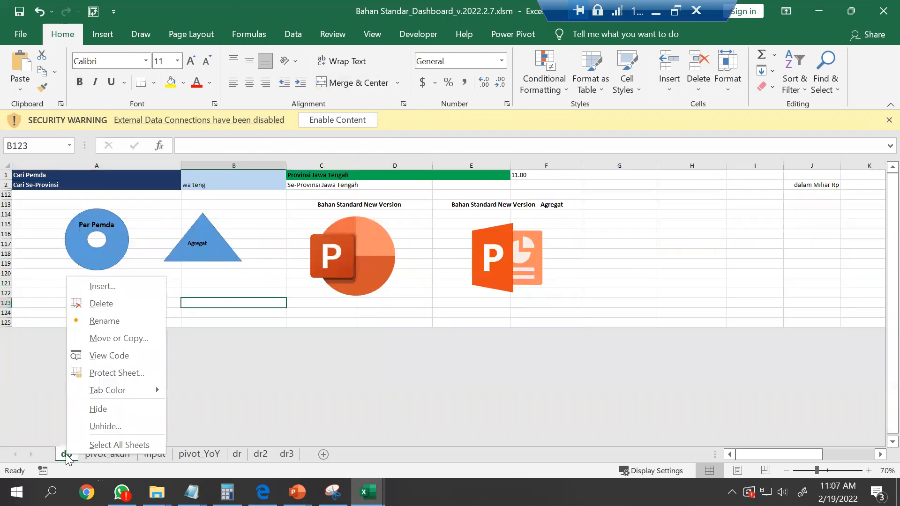
left_click(130, 373)
key("Return")
key("Return")
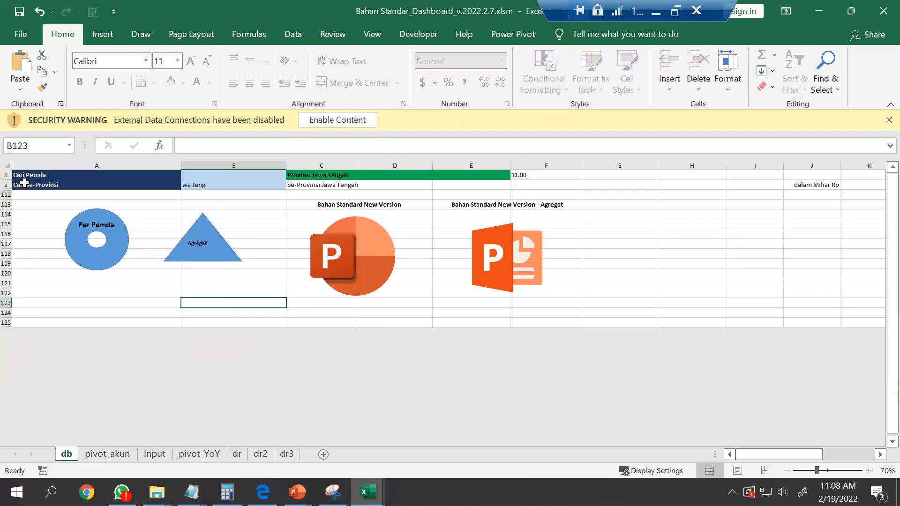
key("ctrl+s")
Switch to the Bahan Standar_Weekly Report workbook.
key("alt+Tab")
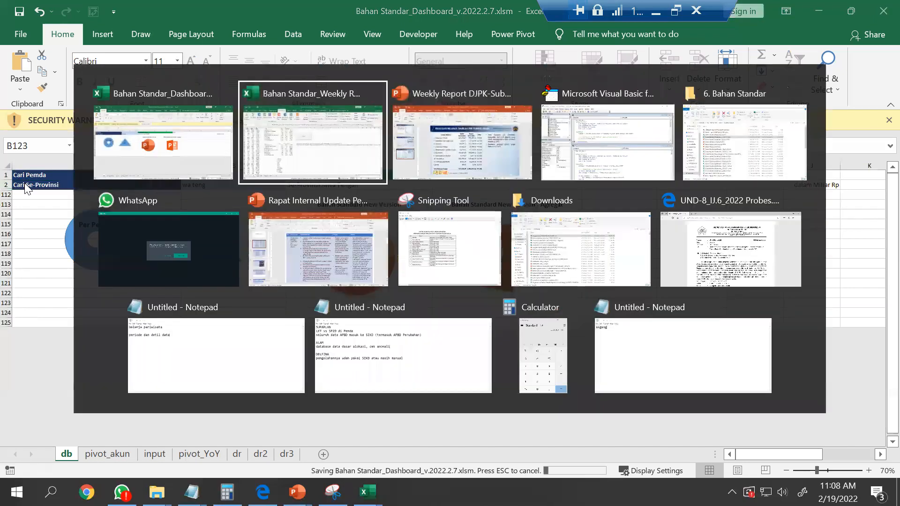
key("alt+Tab")
key("alt+Tab")
key("alt+Tab")
key("Escape")
key("alt+Tab")
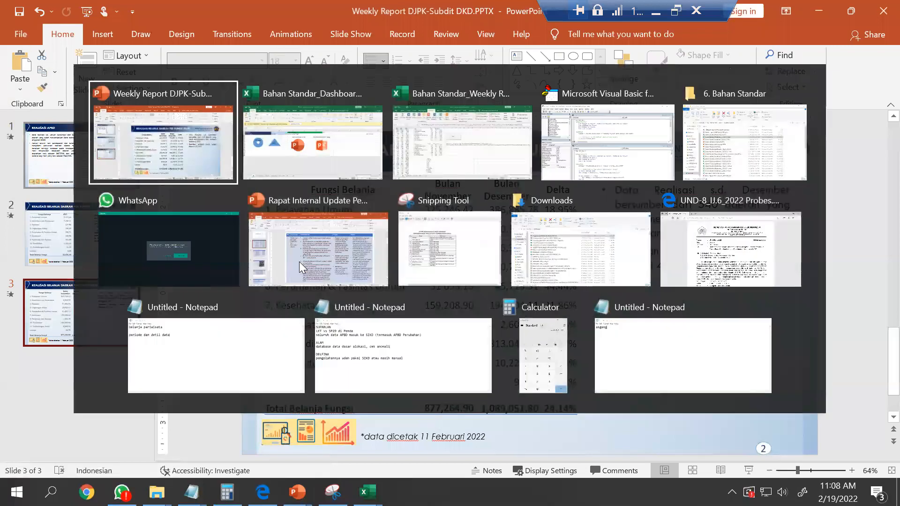
key("Tab")
key("Tab")
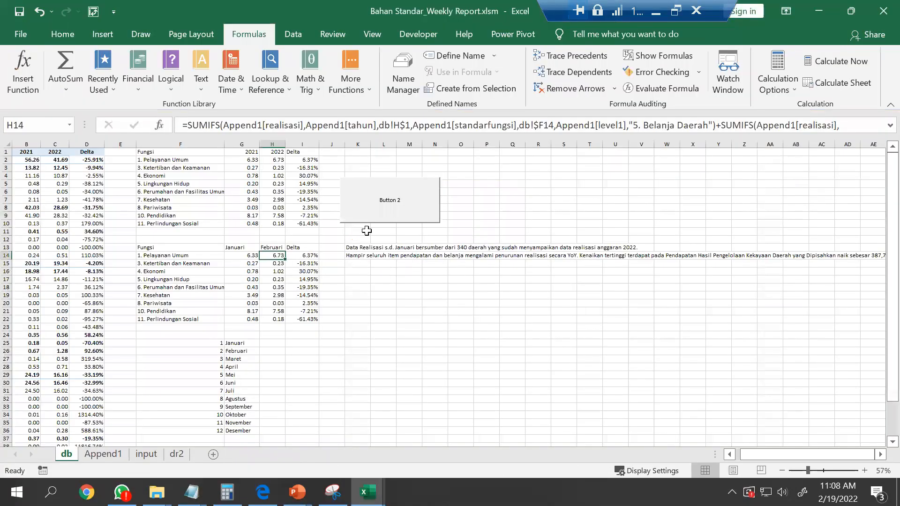
Change the label of Button 2 on the db sheet to "Klik untuk Membuat PPT".
right_click(396, 207)
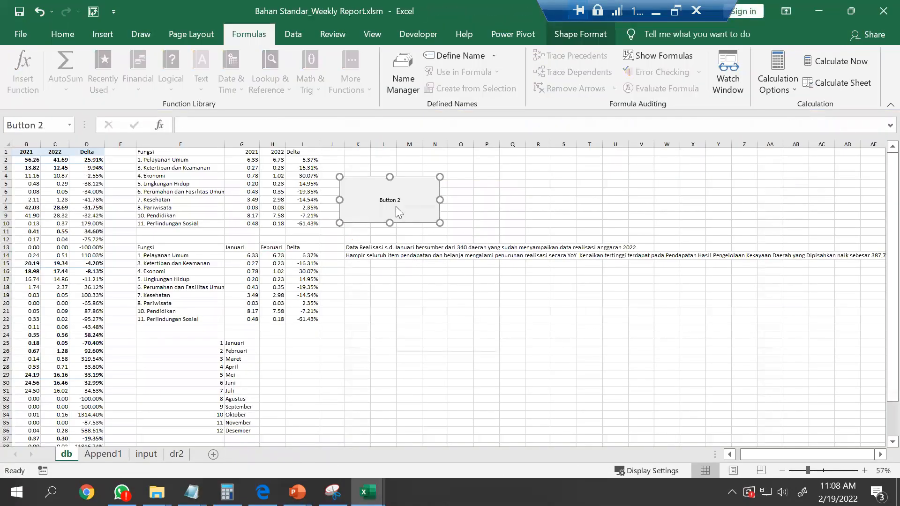
left_click(434, 271)
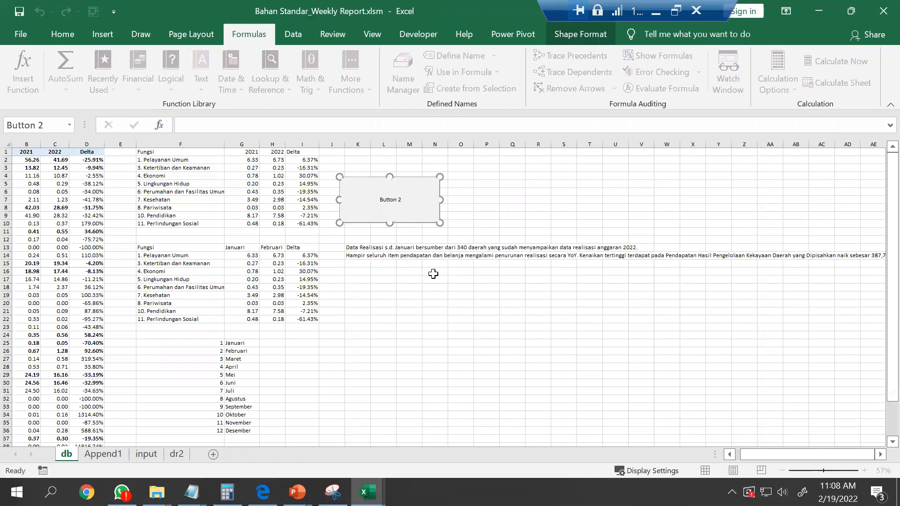
key("Escape")
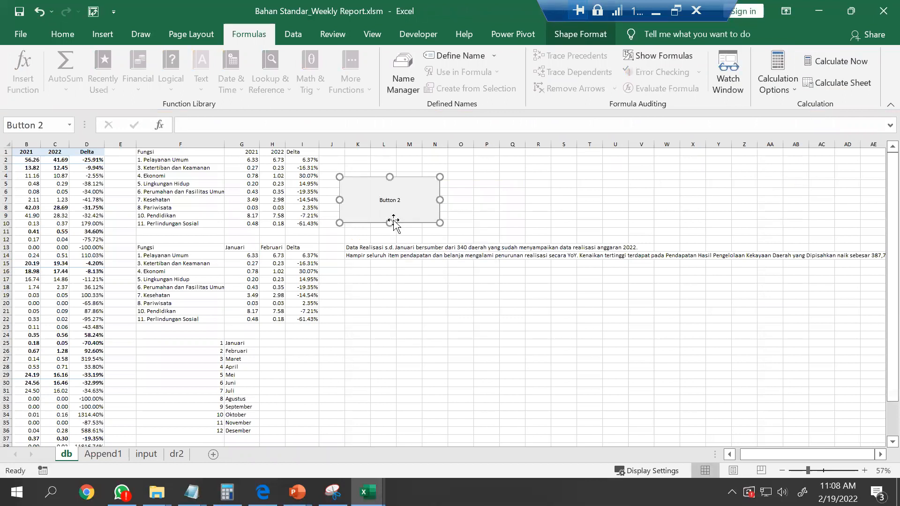
right_click(393, 207)
left_click(445, 265)
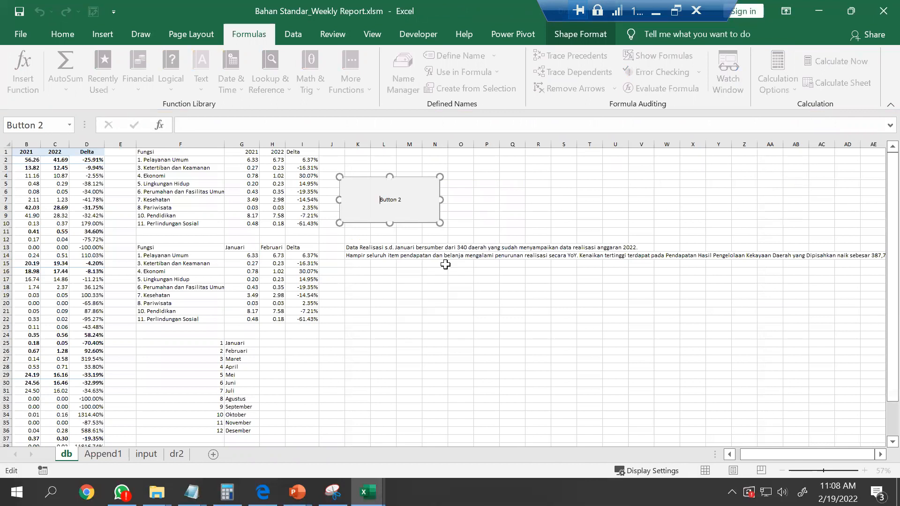
key("ctrl+a")
type("Klik untuk Membuat PPT")
key("Escape")
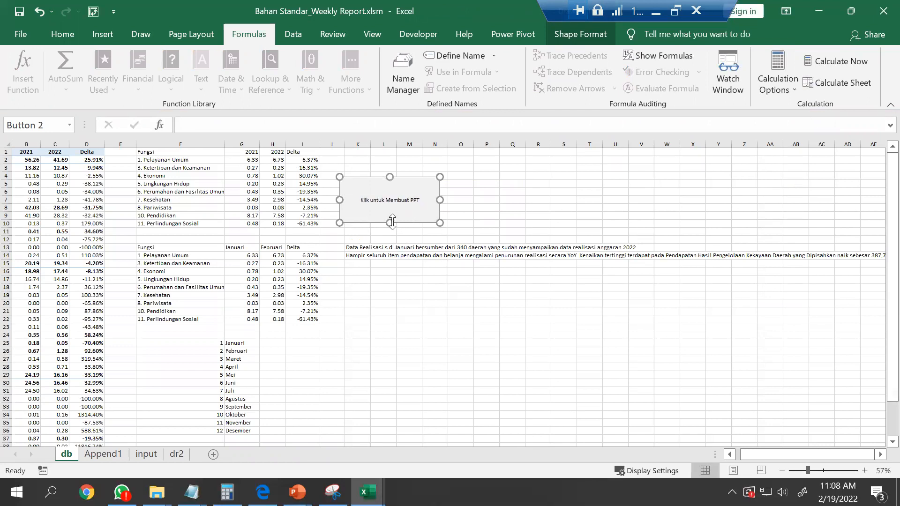
left_click(384, 295)
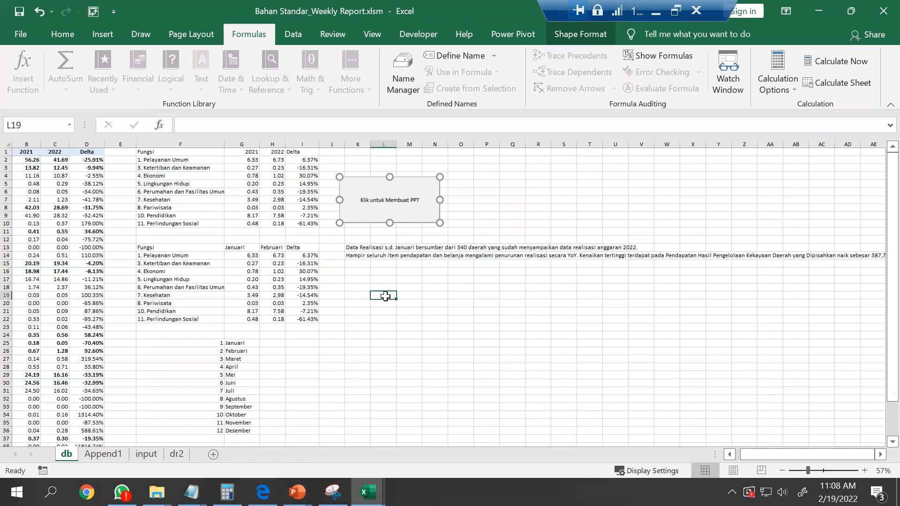
Move the "Klik untuk Membuat PPT" button so it sits over columns K to N, just above the notes in K13.
left_click(382, 218, "ctrl")
left_click_drag(399, 214, 404, 216)
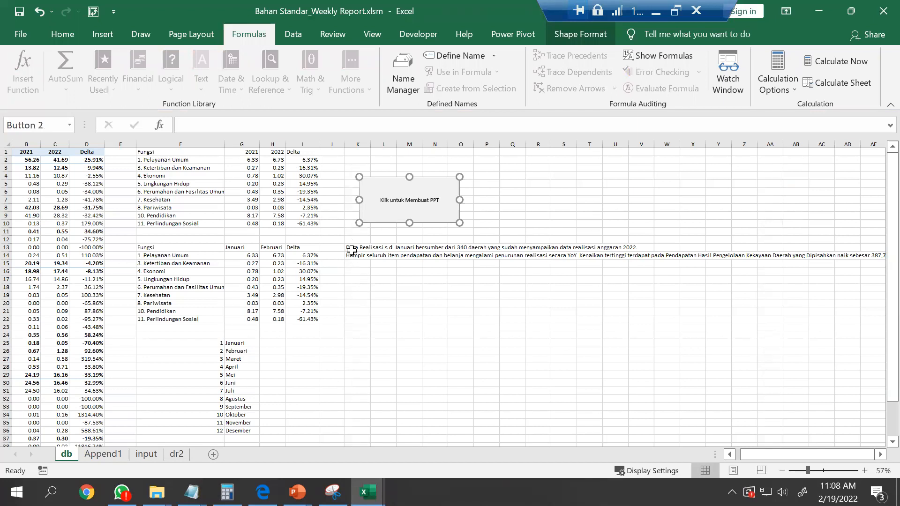
left_click_drag(430, 213, 417, 213)
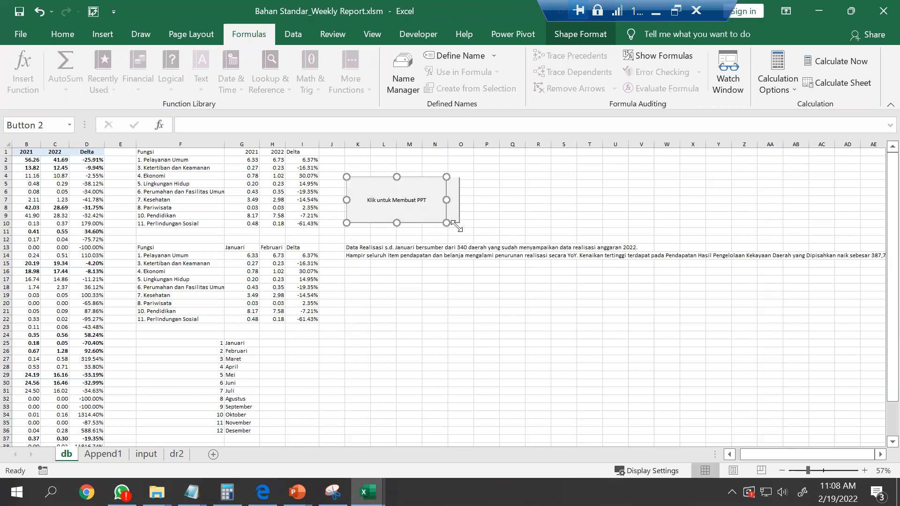
key("ctrl+z")
left_click_drag(413, 214, 403, 208)
left_click(348, 245)
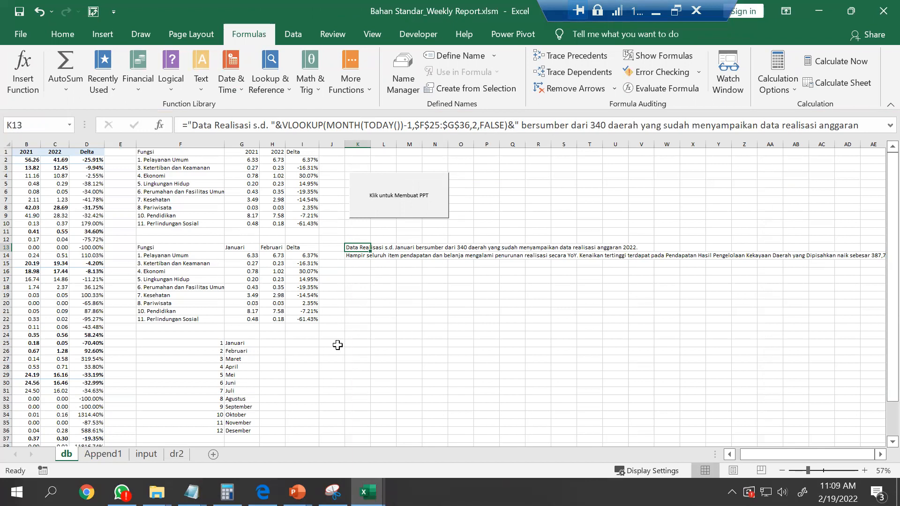
left_click(300, 343)
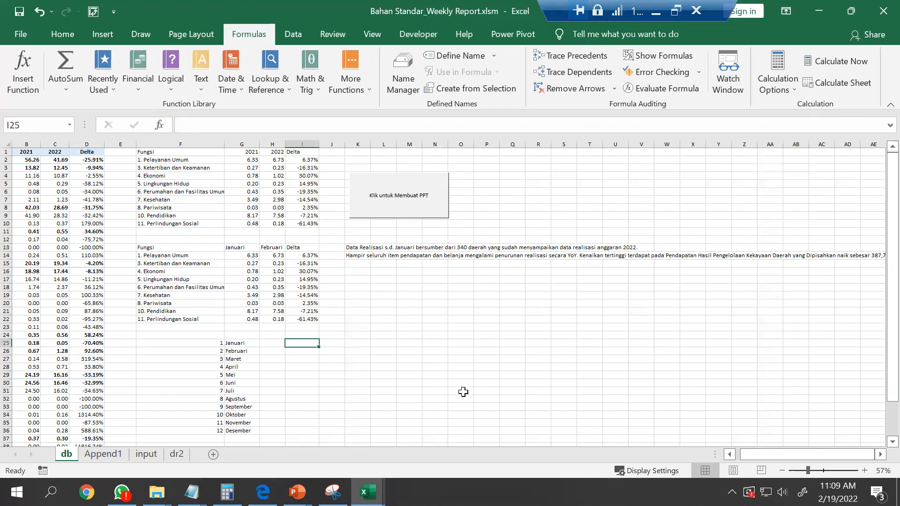
type("=")
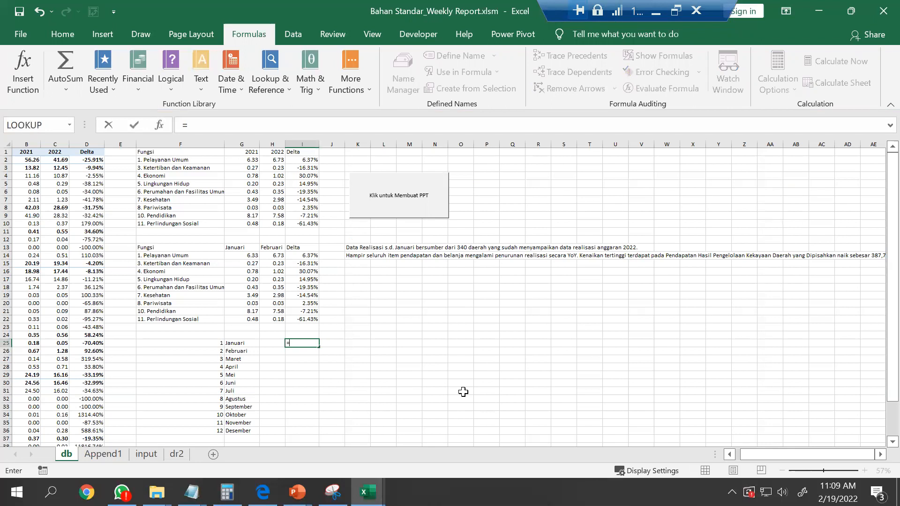
key("Escape")
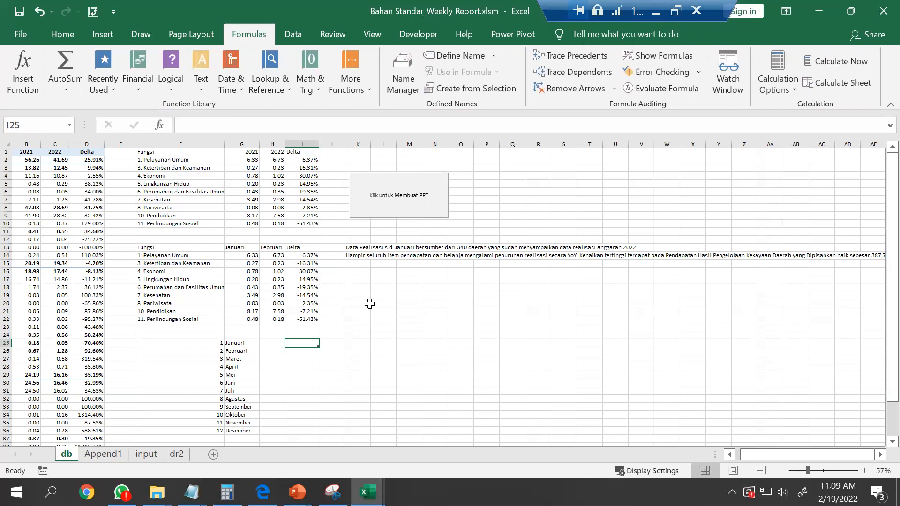
Split the text in K13's formula around 340 so the number is joined separately as "&340&".
left_click(348, 248)
left_click_drag(580, 135, 582, 165)
left_click(593, 124)
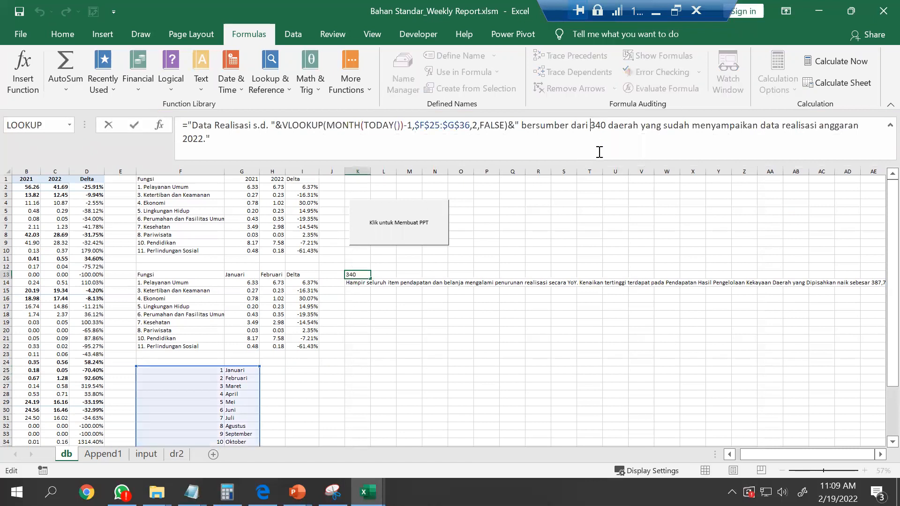
type("\"")
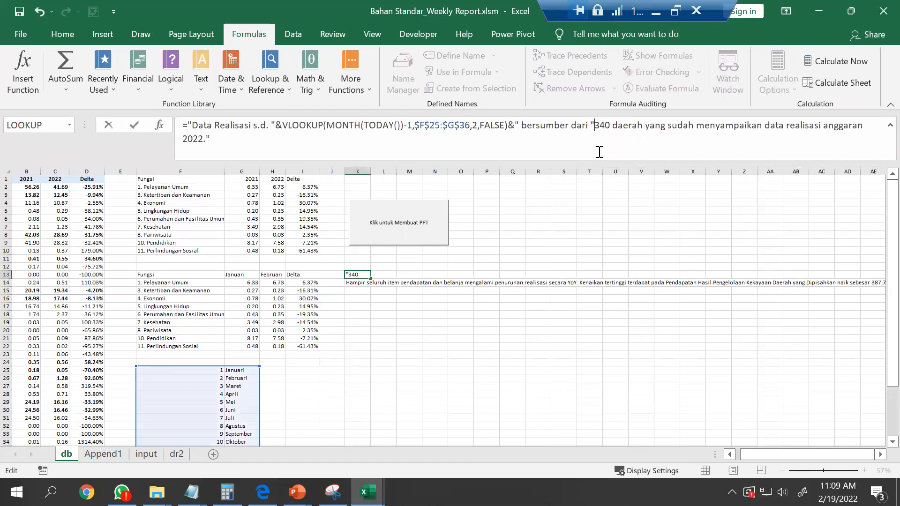
type("&")
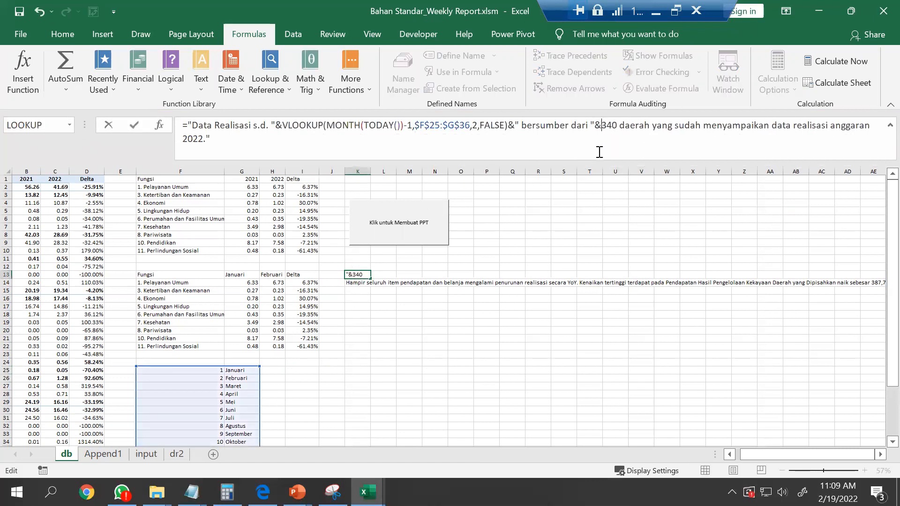
left_click(617, 124)
type("&\"")
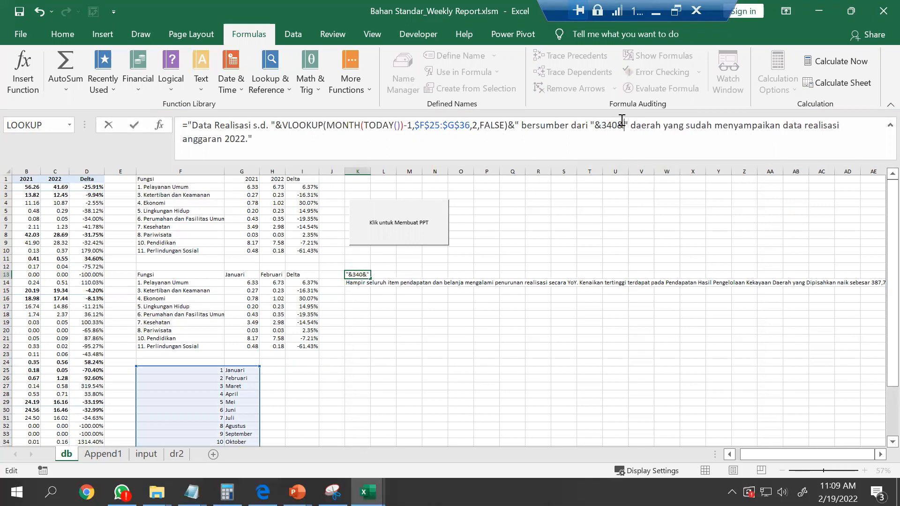
key("shift+Left")
key("shift+Left")
key("shift+Left")
type("coun")
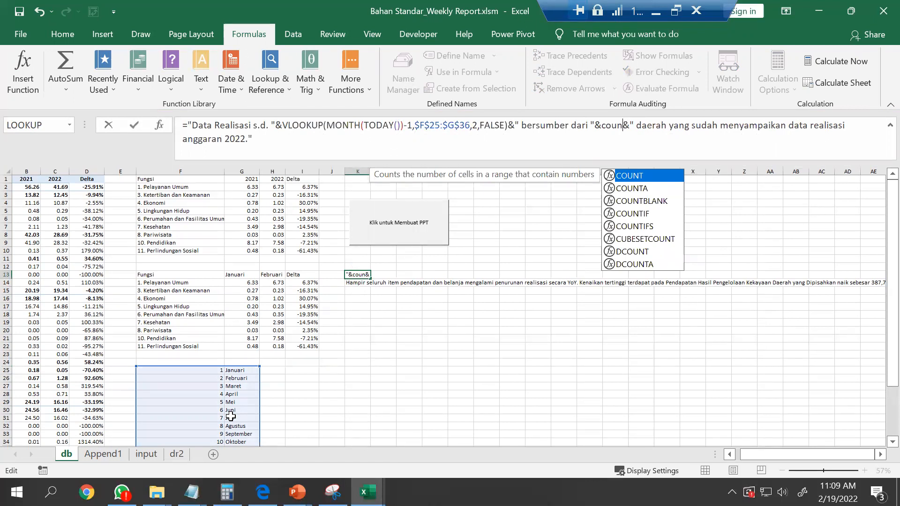
key("Down")
key("Down")
key("Down")
key("Down")
key("Down")
key("Down")
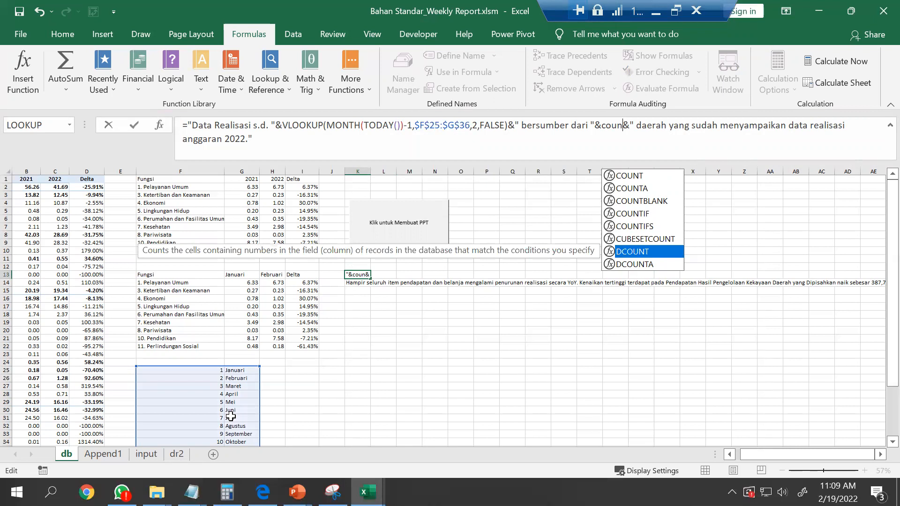
key("BackSpace")
key("BackSpace")
key("BackSpace")
key("BackSpace")
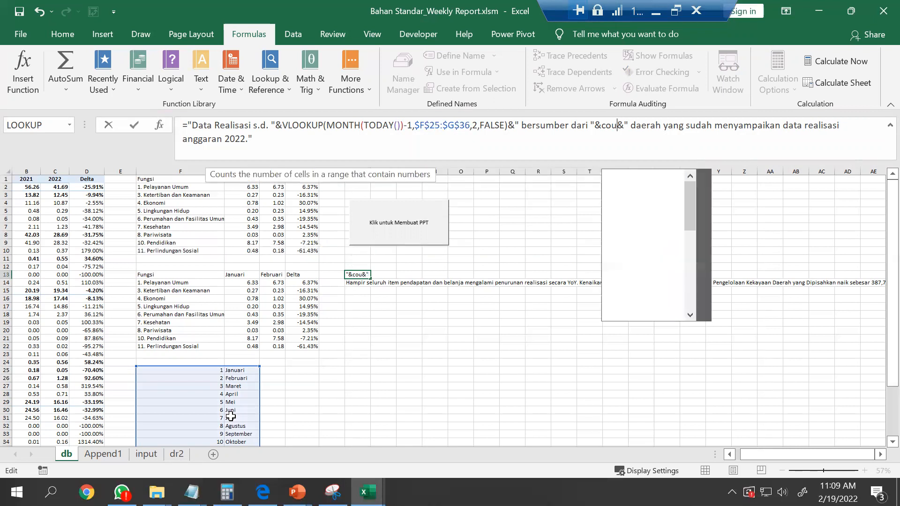
type("340")
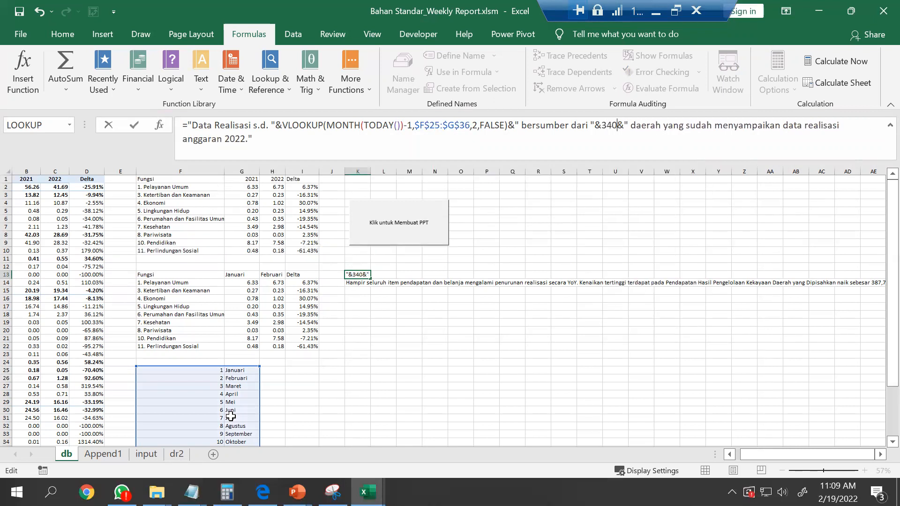
Confirm K13's formula and insert a PivotTable on a new worksheet from the Append1 table.
key("Return")
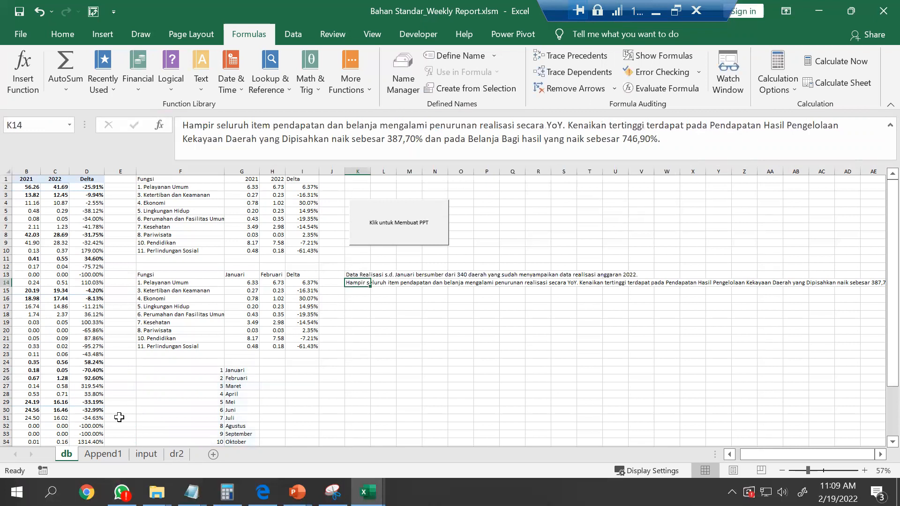
left_click(99, 455)
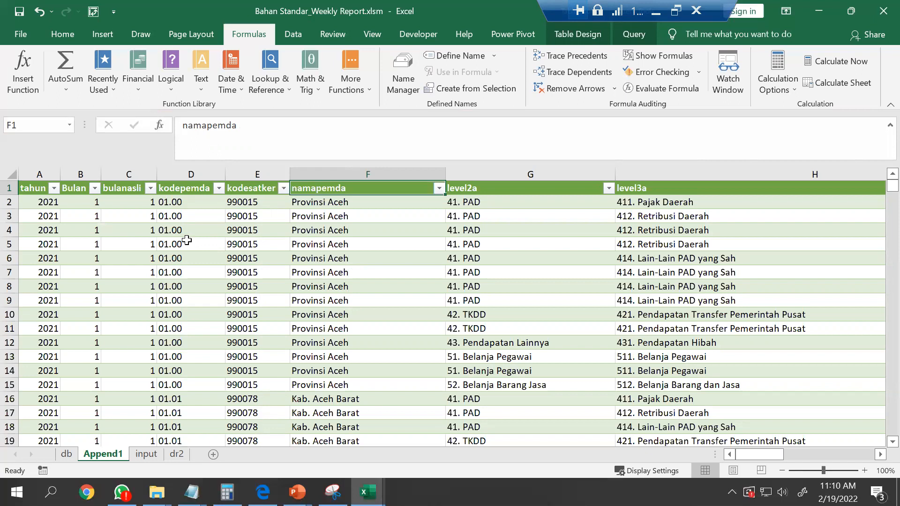
left_click(186, 216)
key("Up")
key("Up")
key("Down")
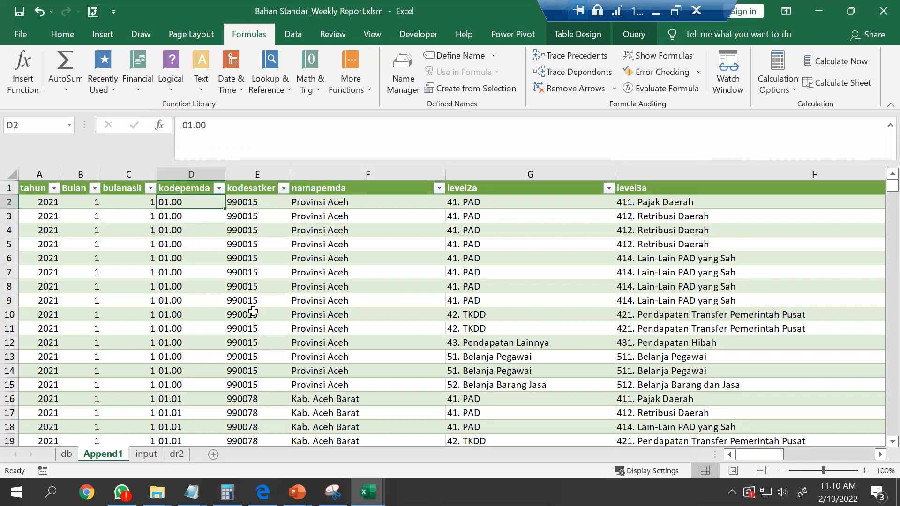
key("alt+n")
key("v")
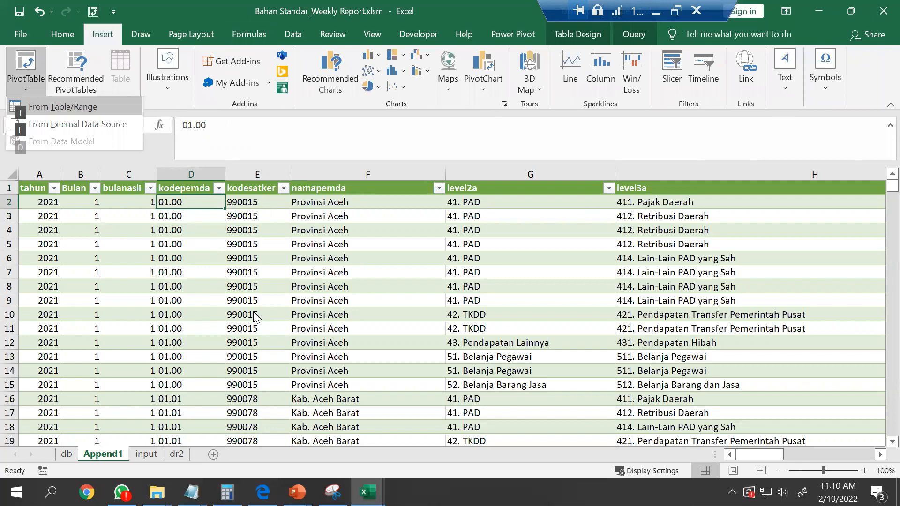
key("t")
key("Return")
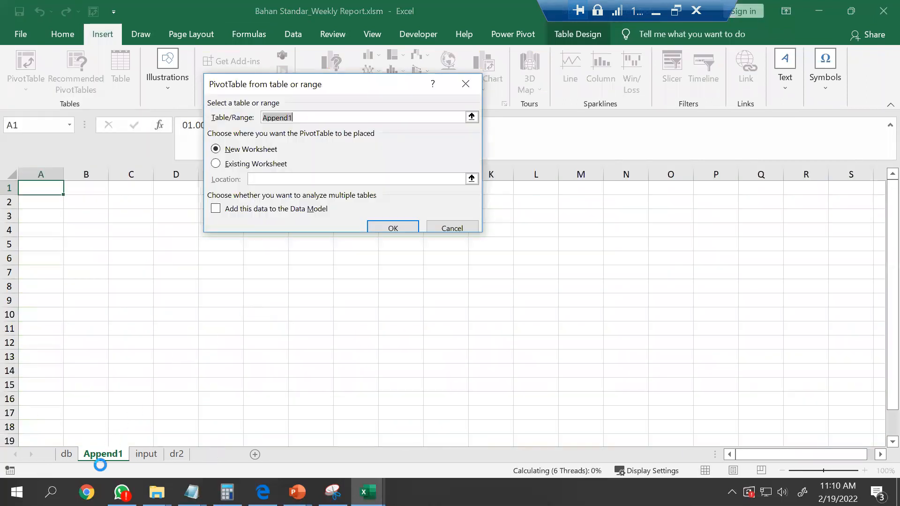
Rename the new pivot table worksheet as Pivot.
double_click(104, 455)
type("Pivot")
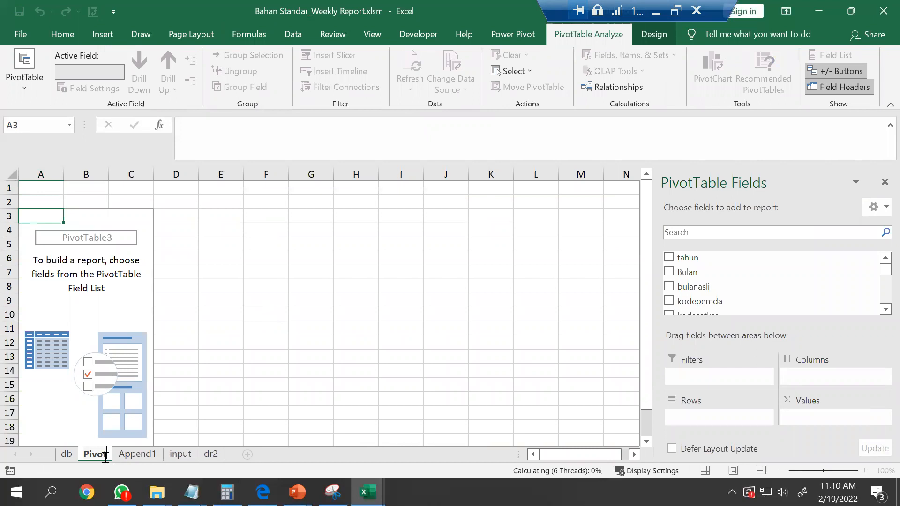
key("Return")
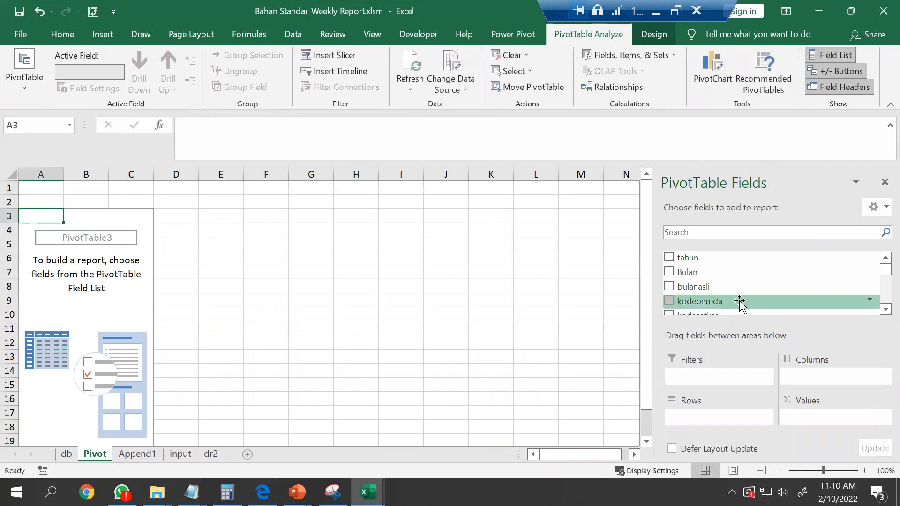
Find the stdpemda field and add it to the pivot table's rows.
left_click(697, 236)
type("pemd")
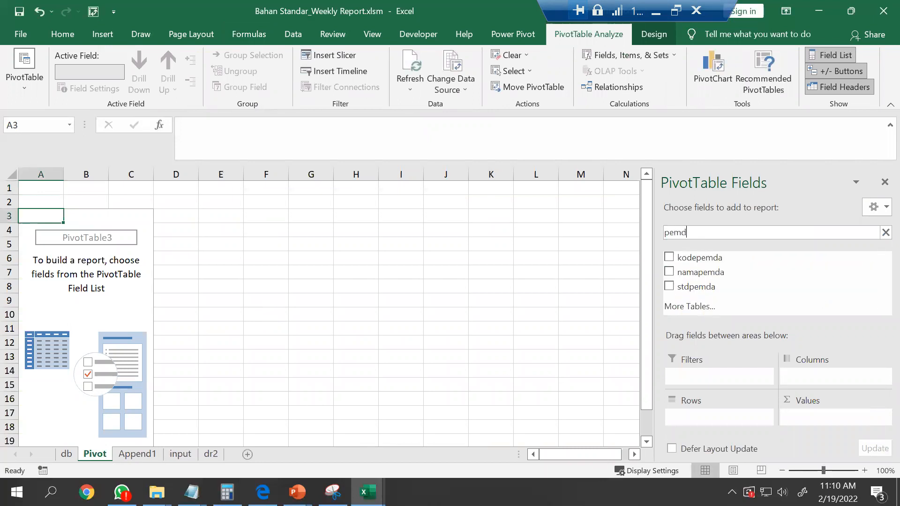
left_click_drag(725, 292, 696, 414)
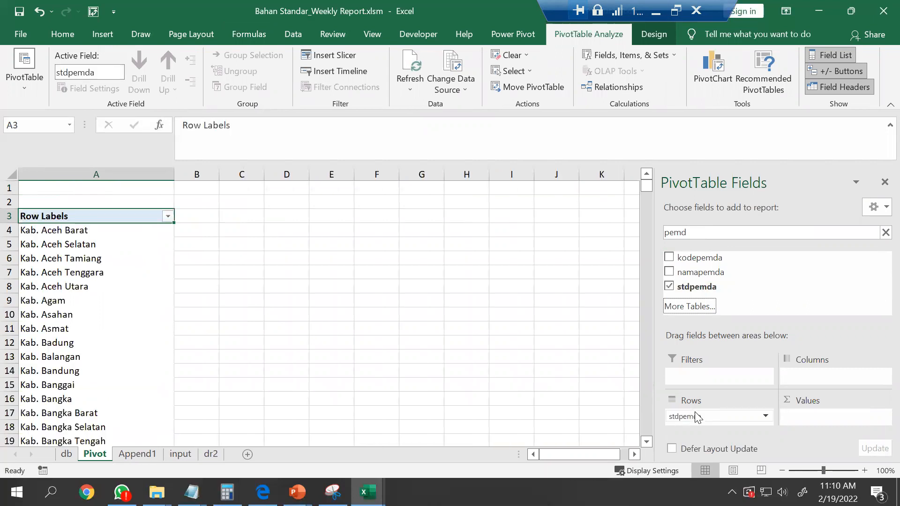
Replace the fixed 340 in K13's formula on the db sheet with a COUNTA function.
left_click(63, 454)
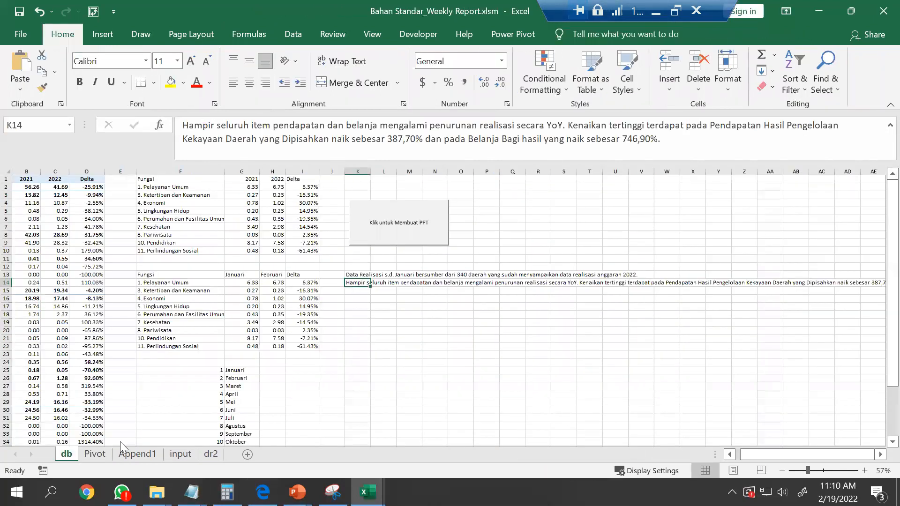
left_click(354, 276)
left_click(602, 127)
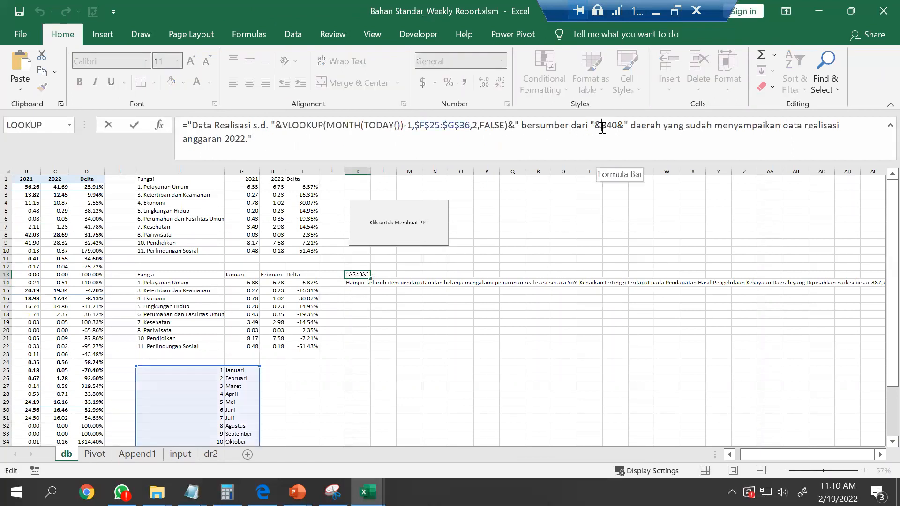
key("shift+Right")
key("shift+Right")
key("shift+Right")
type("count")
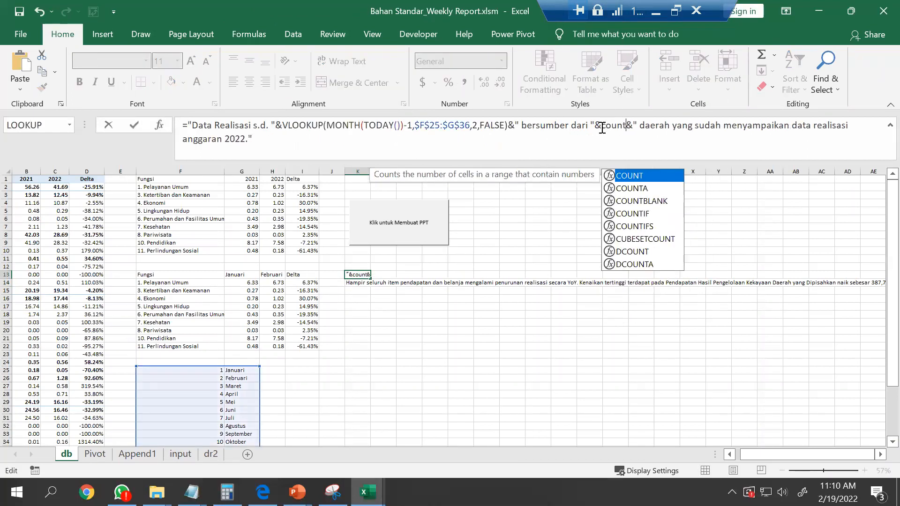
type("a")
key("Tab")
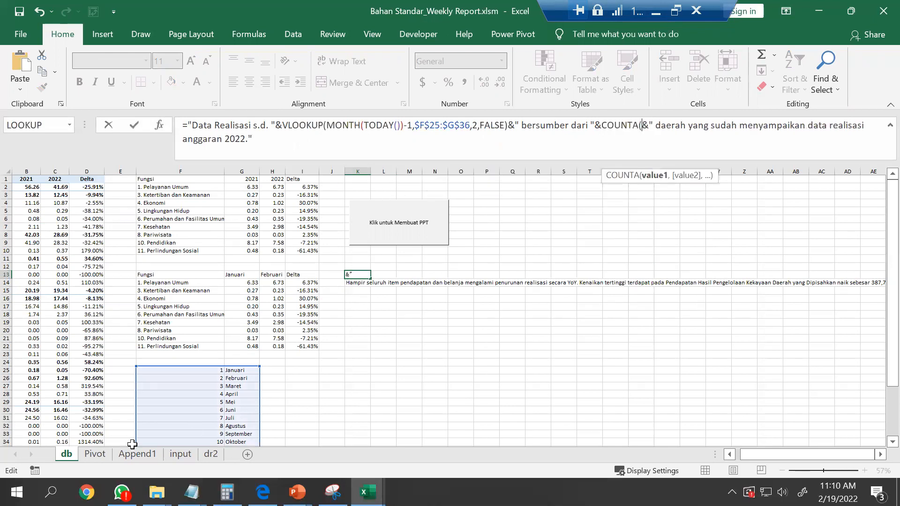
Set the COUNTA range in K13's formula to Pivot!A4:A1000, close the function and confirm the formula.
left_click(94, 454)
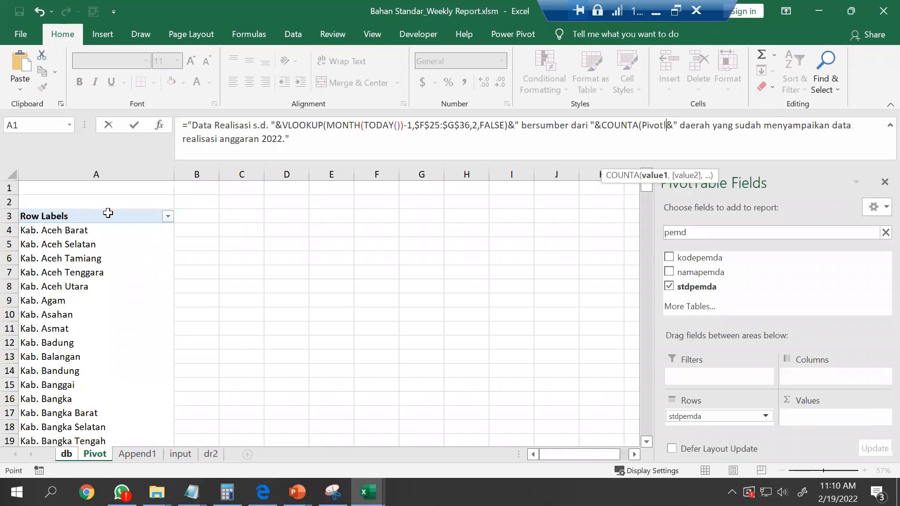
left_click(76, 232)
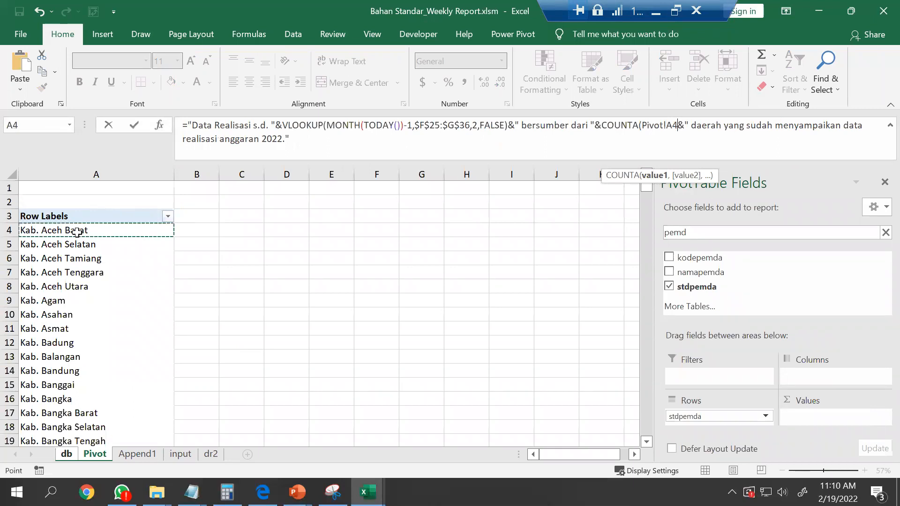
key("F8")
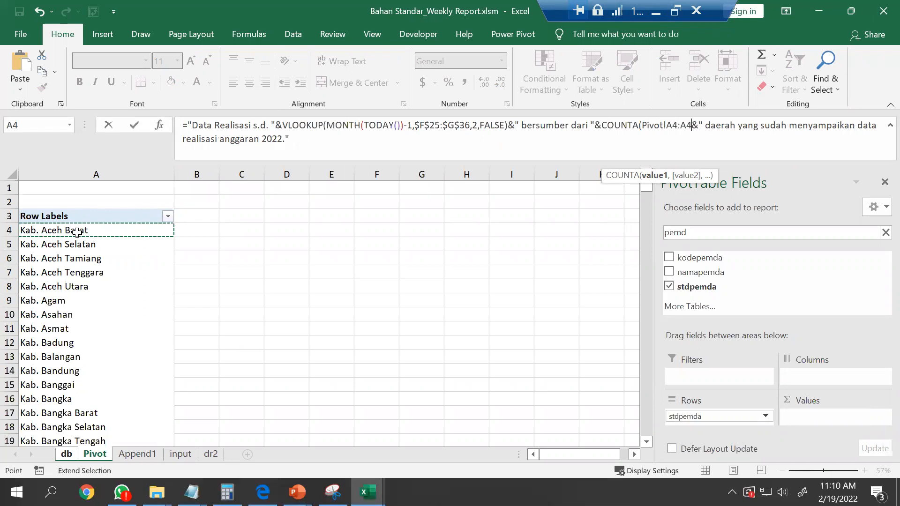
type("A")
key("BackSpace")
key("BackSpace")
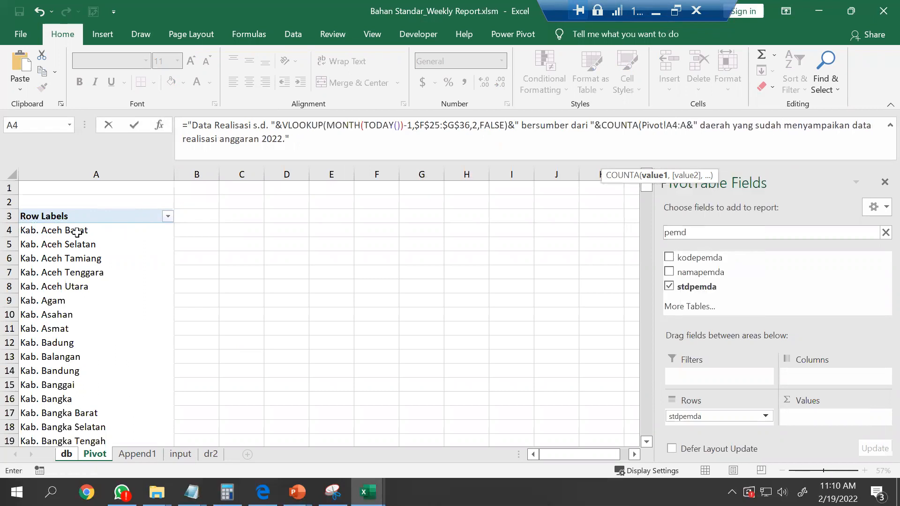
type("1000")
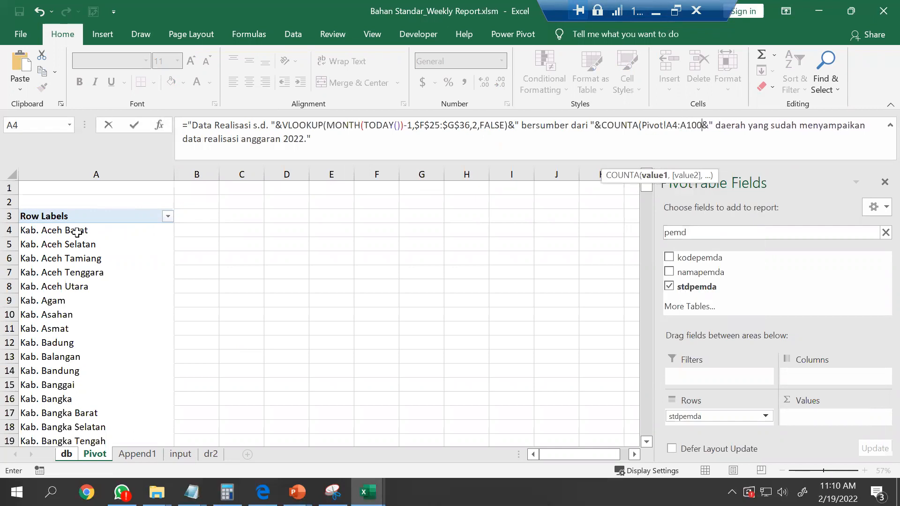
type(")")
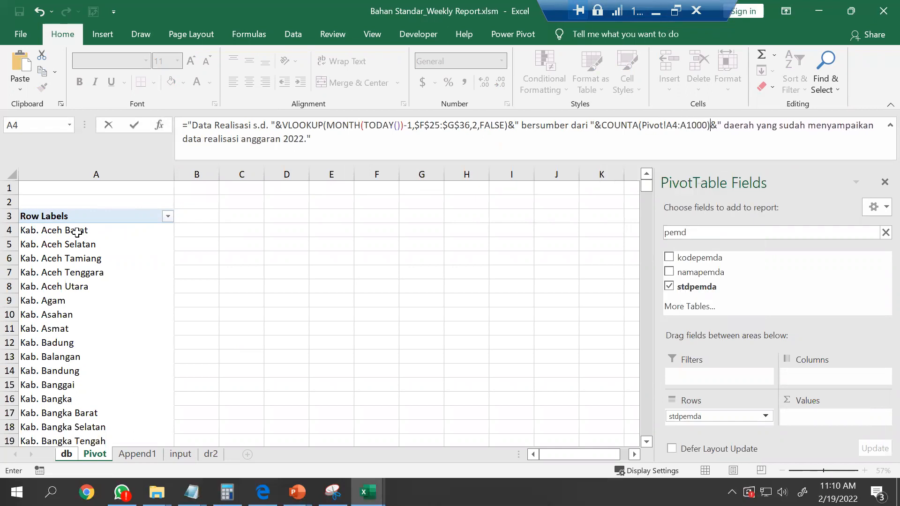
key("Return")
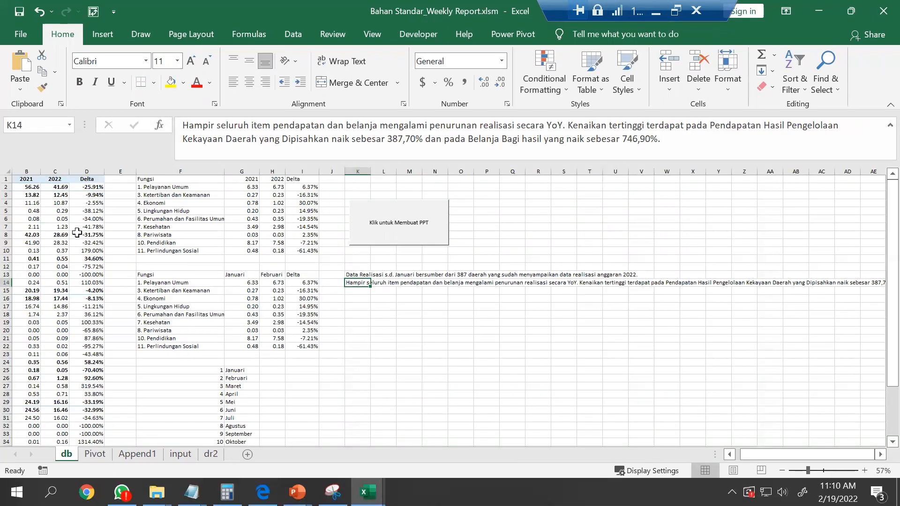
Remove the grand total row at the end of the region list in the Pivot sheet's pivot table.
key("Up")
left_click(96, 457)
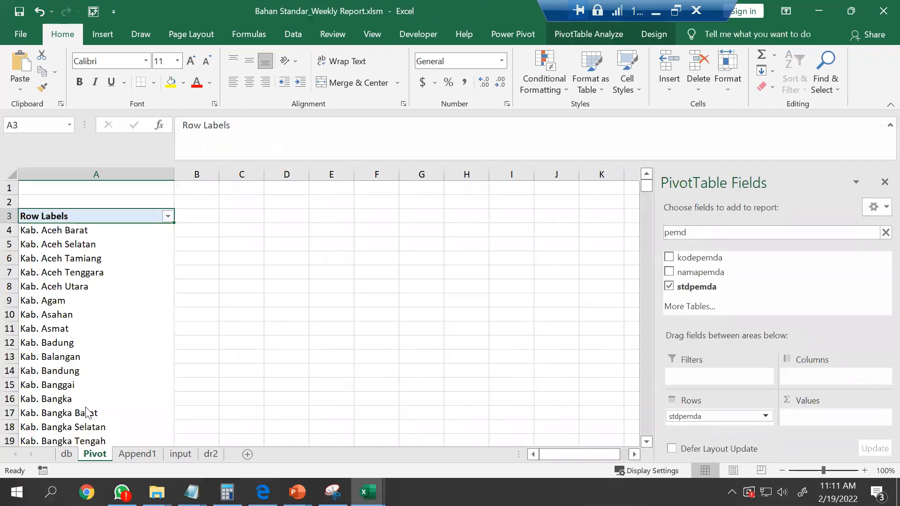
left_click(58, 233)
key("ctrl+shift+Down")
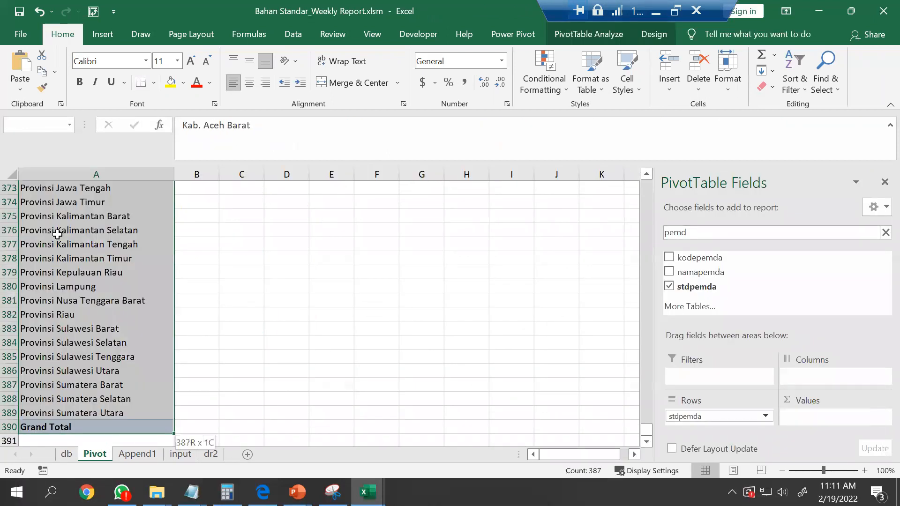
key("shift+Up")
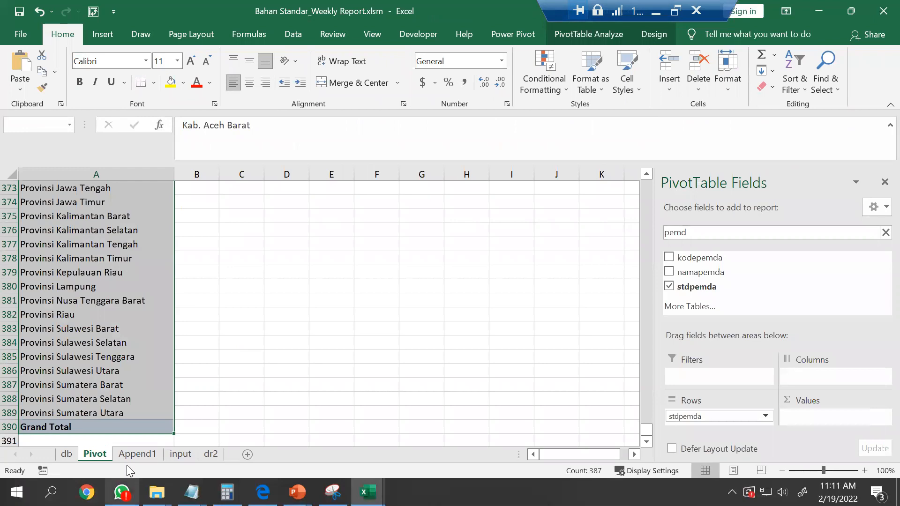
left_click(104, 427)
right_click(104, 426)
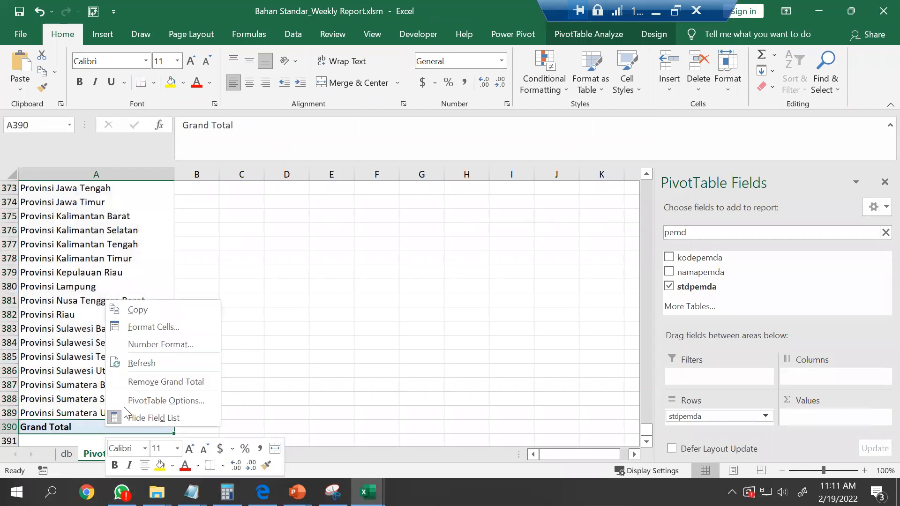
left_click(178, 363)
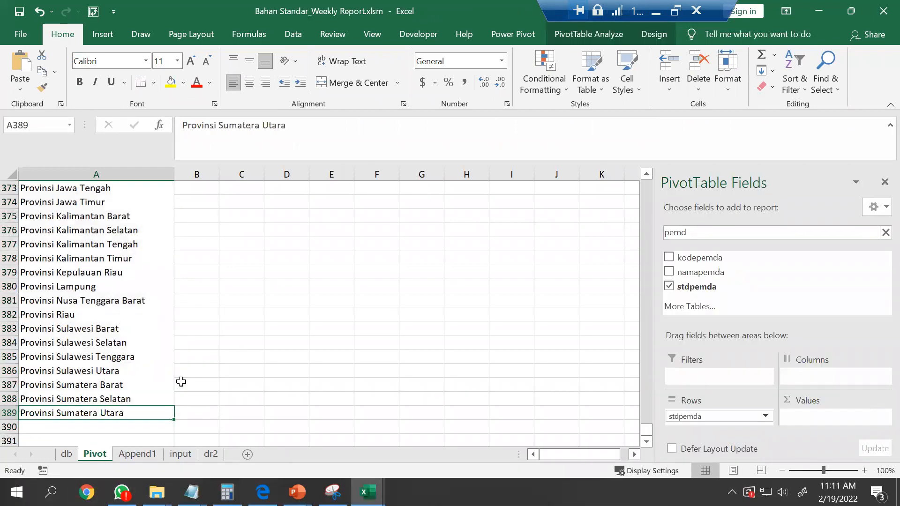
Return from the top of the pivot list to the db sheet and check the region count in K13's note.
key("ctrl+Up")
key("Down")
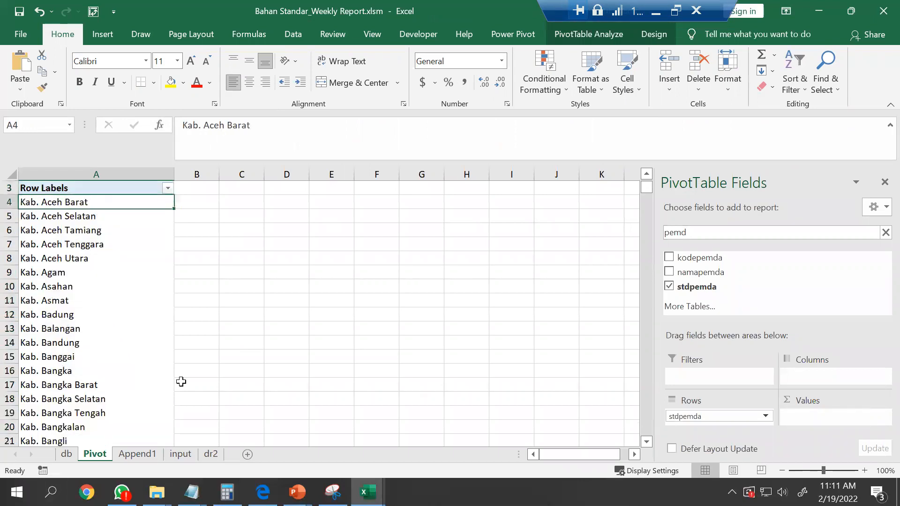
key("ctrl+Page_Up")
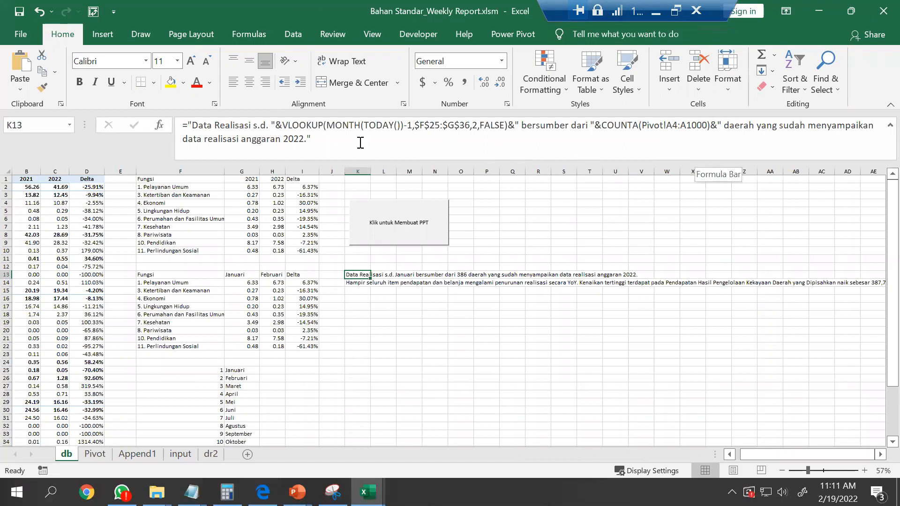
Replace the word "anggaran" with "APBD Tahun" in the closing text of K13's formula.
left_click(247, 140)
double_click(246, 140)
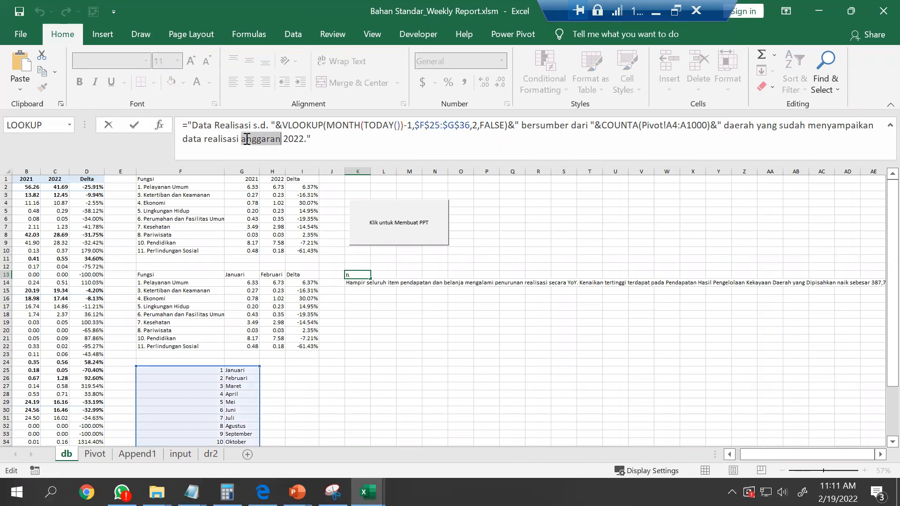
type("APBD")
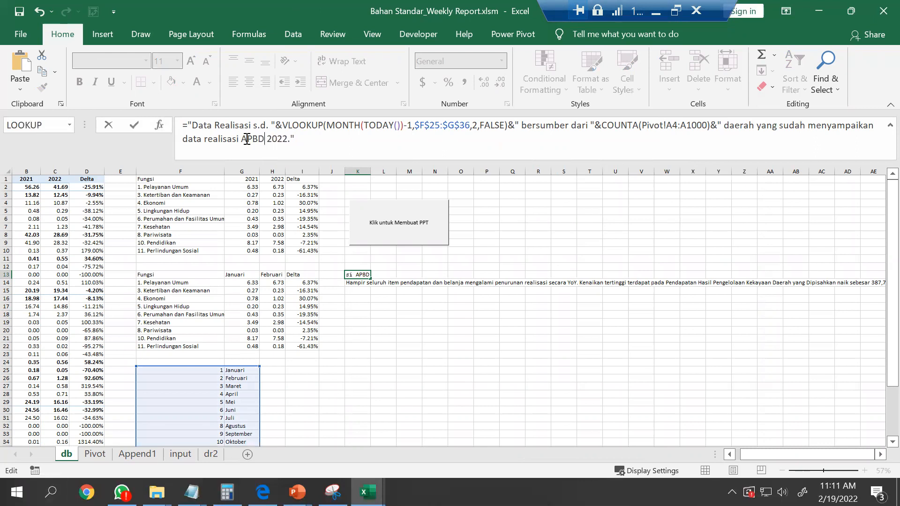
type(" Tahun\"&")
Separate the year 2022 from the surrounding text in K13's formula with closing and opening quotation marks and & operators.
key("BackSpace")
key("BackSpace")
type("\"&")
key("Delete")
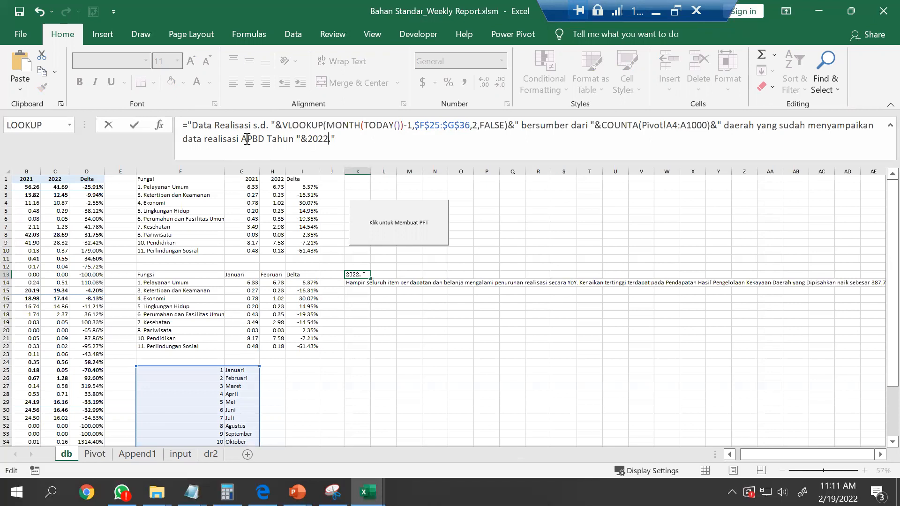
type("&\"")
Replace the fixed 2022 in K13's formula with a YEAR function of TODAY()-31.
left_click_drag(307, 139, 327, 143)
left_click(327, 143)
key("shift+Left")
key("shift+Left")
key("shift+Left")
key("shift+Left")
key("shift+Left")
key("shift+Right")
type("yea")
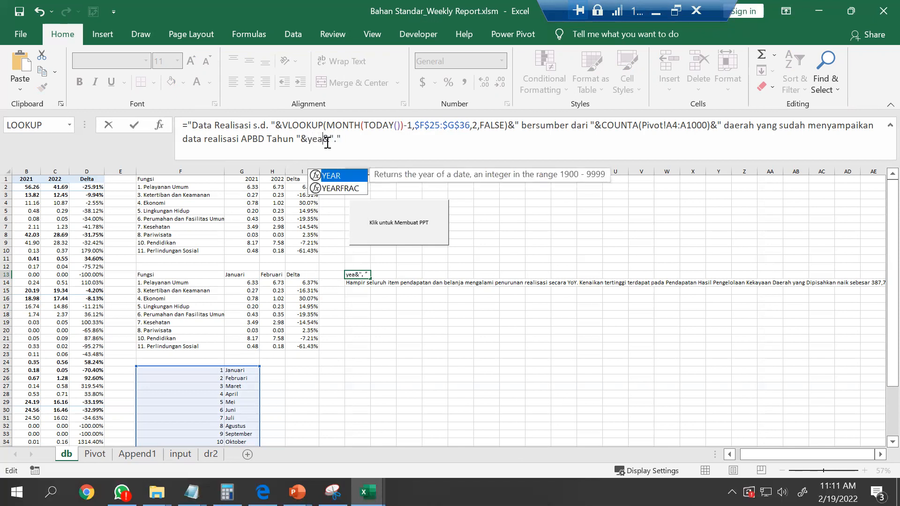
key("Tab")
type("tod")
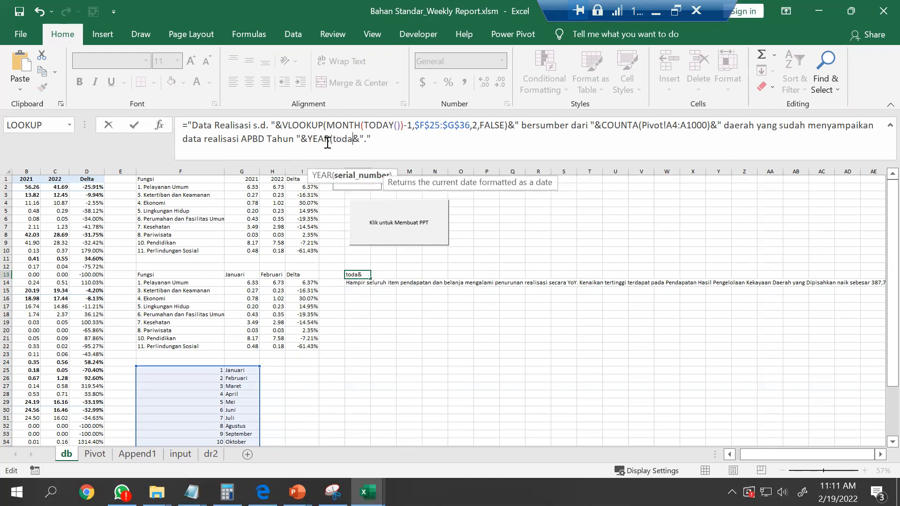
key("Tab")
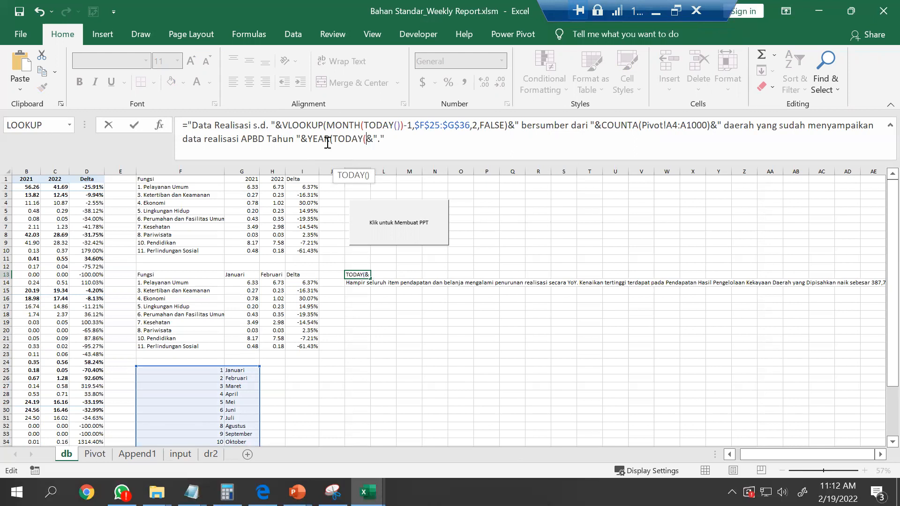
type(")-31")
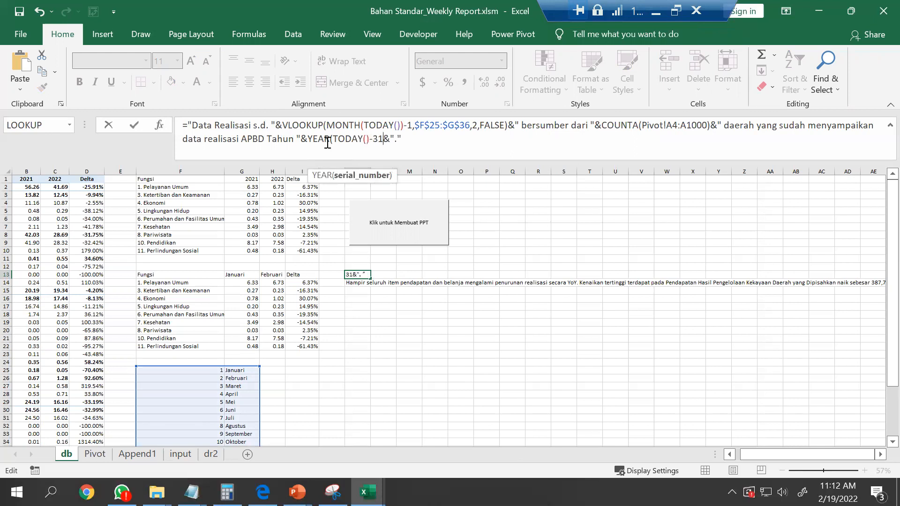
Complete the year part of the K13 sentence formula as YEAR(TODAY()-31) and enter the formula.
type(")")
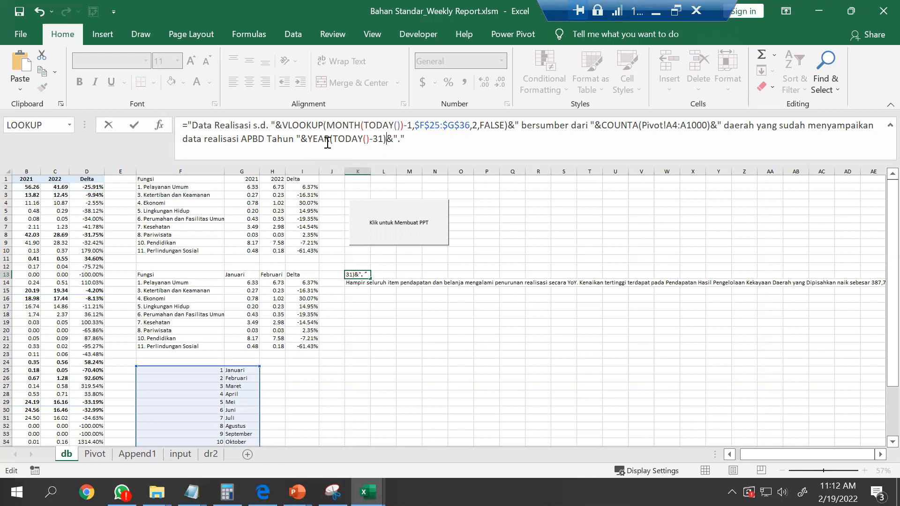
key("Return")
key("Up")
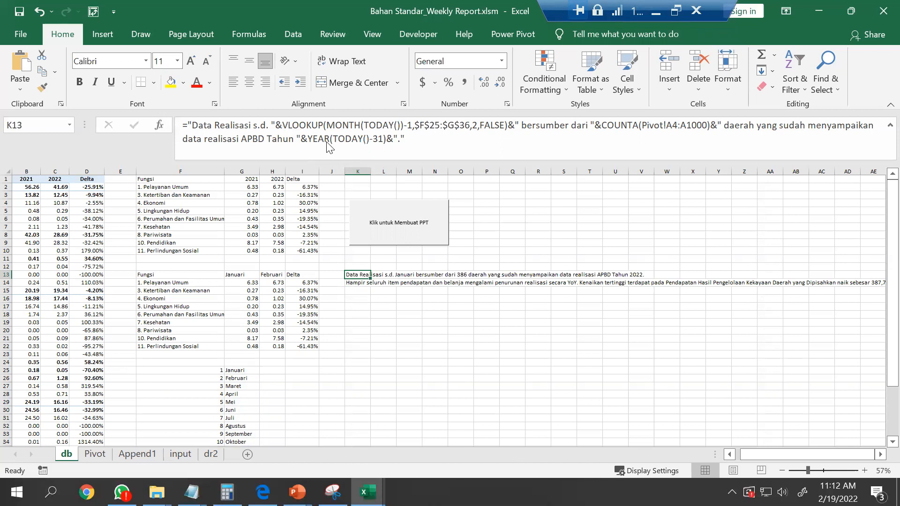
Put the distinct-count template formula =SUM(1/COUNTIF(A2:A11;A2:A11)) into cell M19.
left_click(409, 322)
left_click(298, 139)
type("=SUM(1/COUNTIF(A2:A11;A2:A11))")
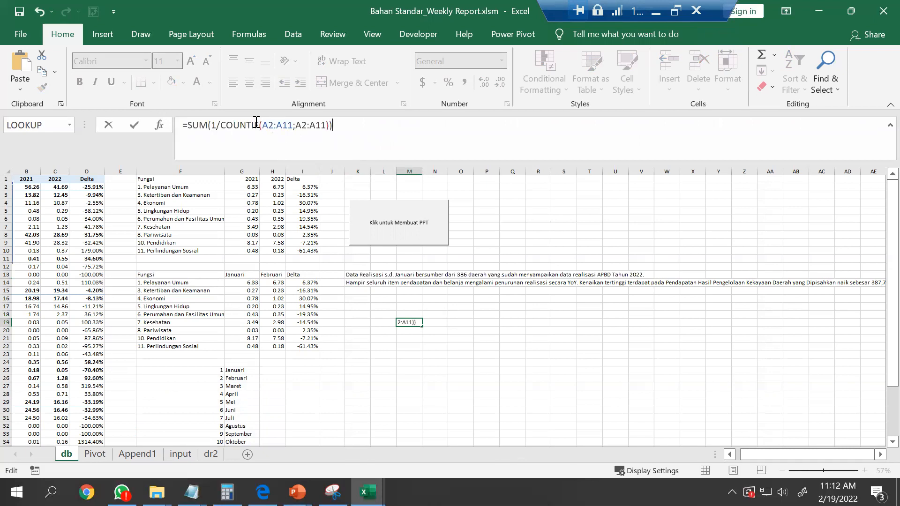
Replace the first COUNTIF range in the M19 formula with the stdpemda column of the Append1 sheet's table.
left_click_drag(263, 127, 293, 125)
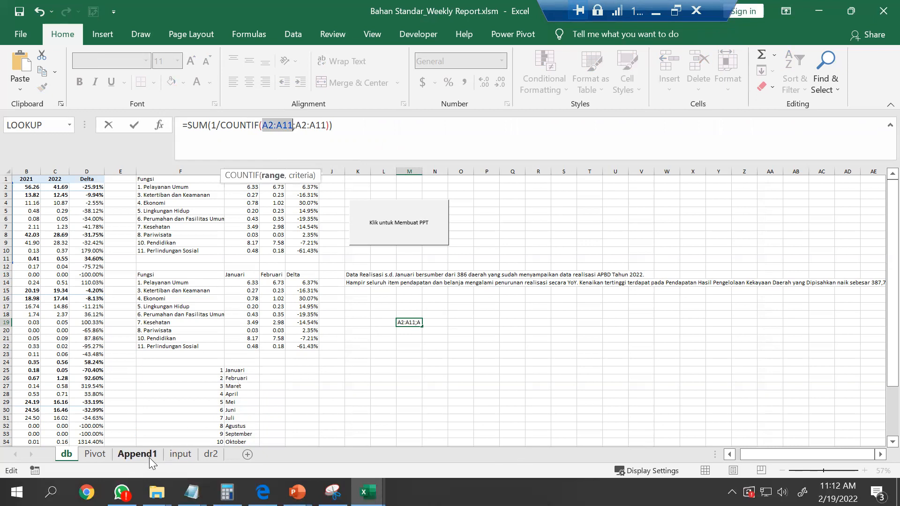
left_click(149, 457)
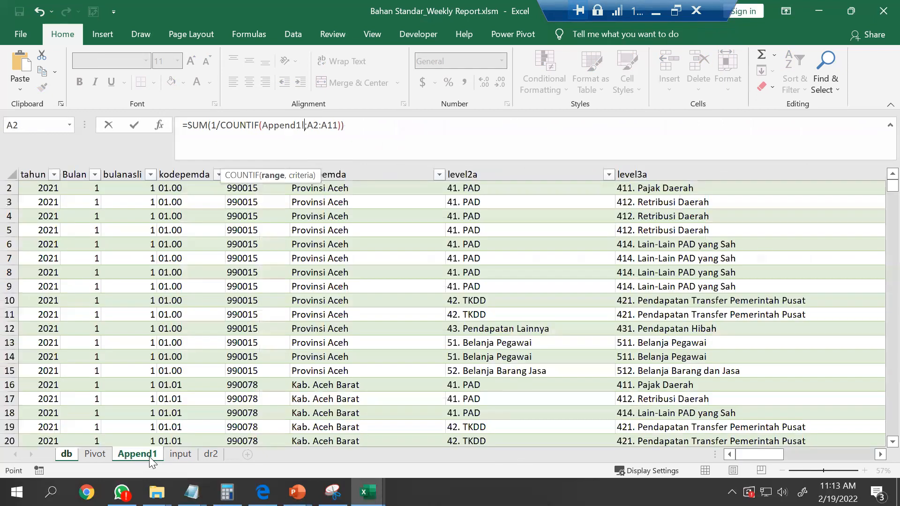
left_click(368, 242)
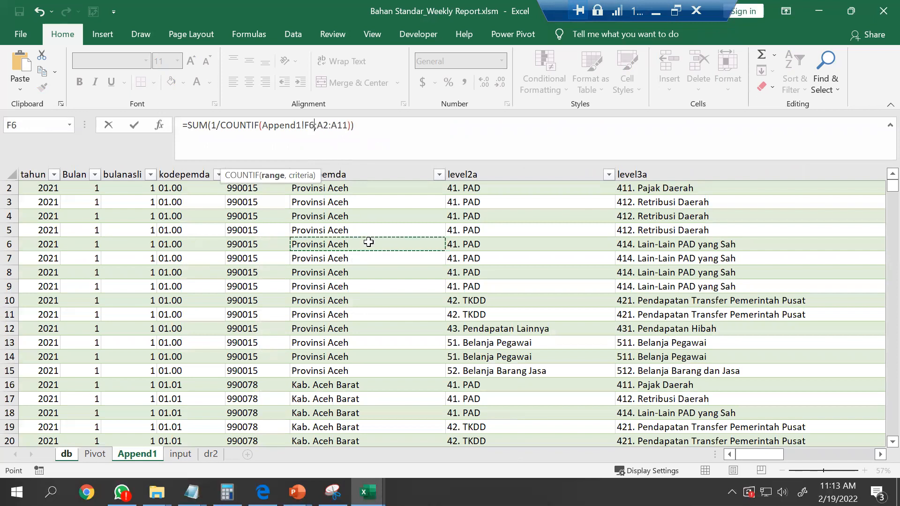
key("ctrl+Up")
key("Right")
key("Right")
key("Right")
key("Right")
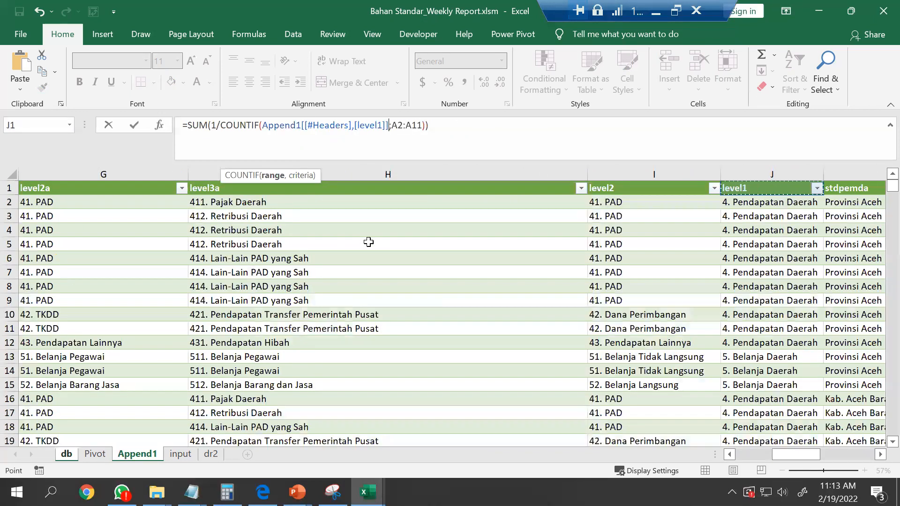
key("Right")
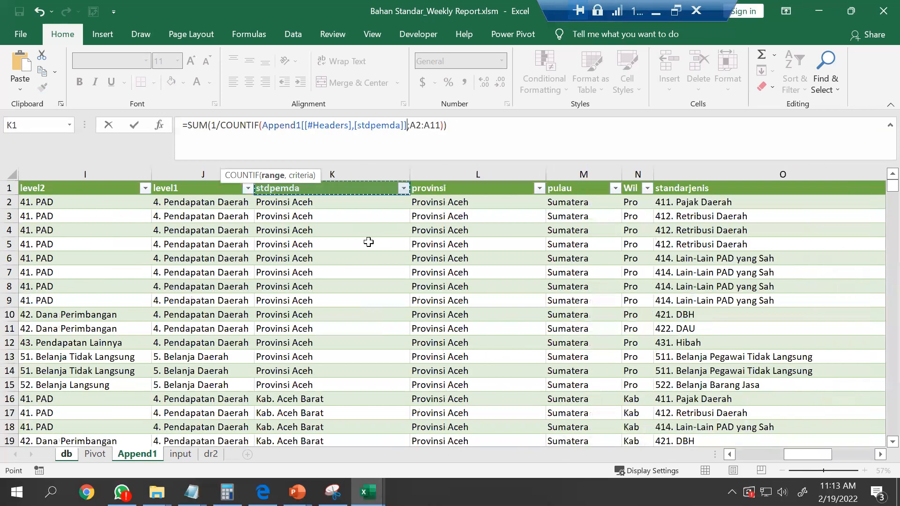
key("ctrl+shift+Down")
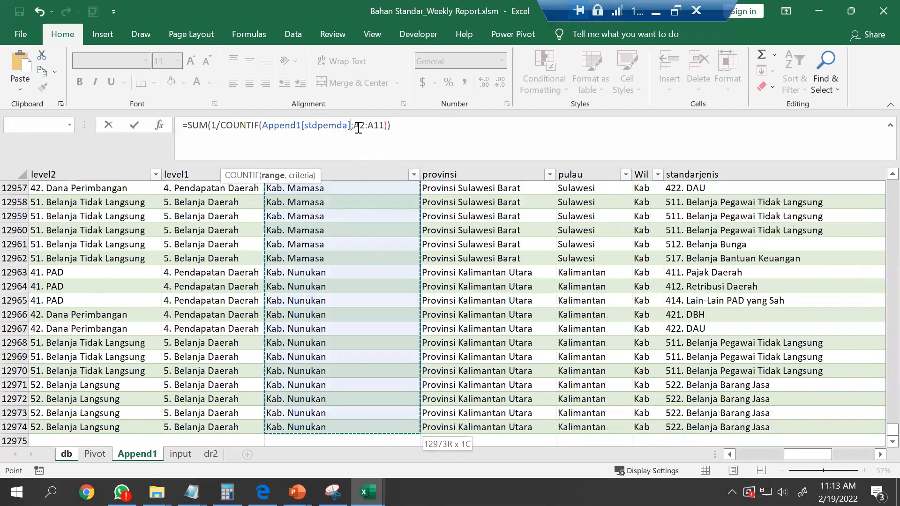
Change the separator between the COUNTIF arguments in the M19 formula to a comma.
left_click_drag(352, 126, 383, 126)
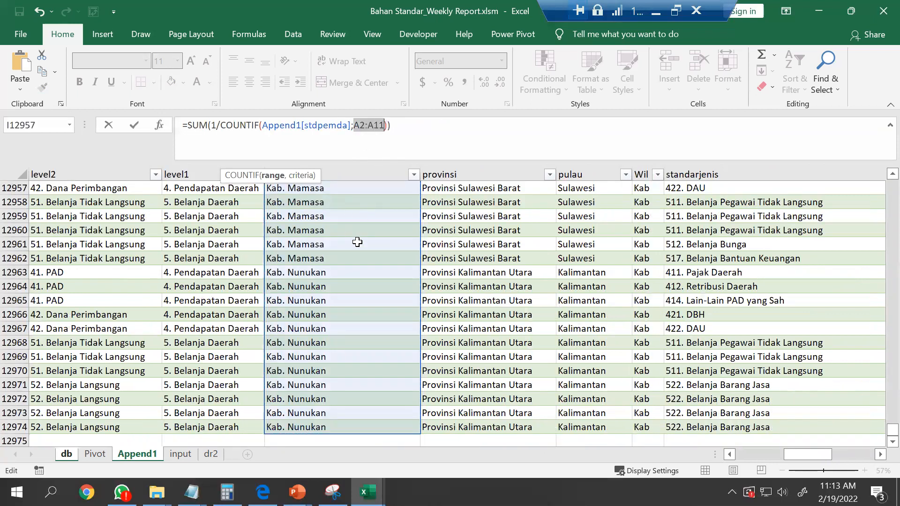
key("Return")
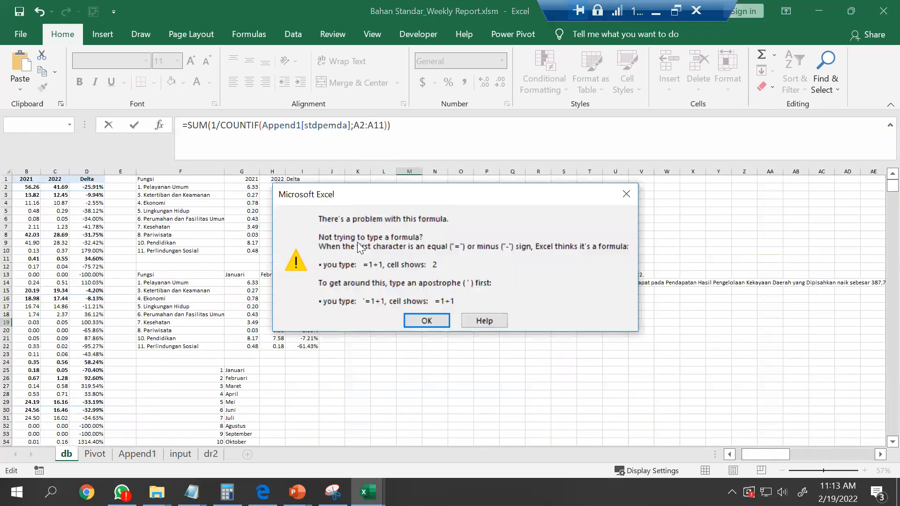
left_click(425, 321)
left_click(356, 125)
key("BackSpace")
type(",")
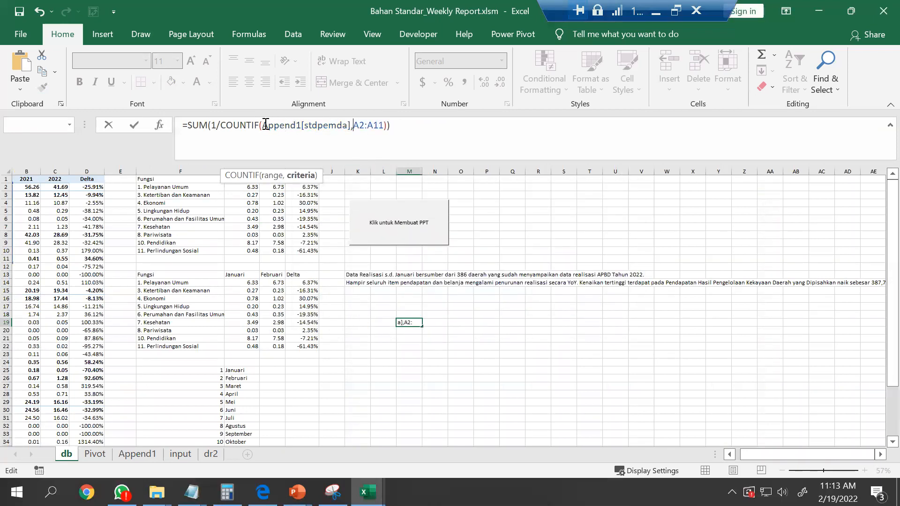
Replace the COUNTIF criteria A2:A11 in M19 with Append1[stdpemda] and enter the formula.
left_click_drag(265, 124, 387, 128)
type("Append1[stdpemda]")
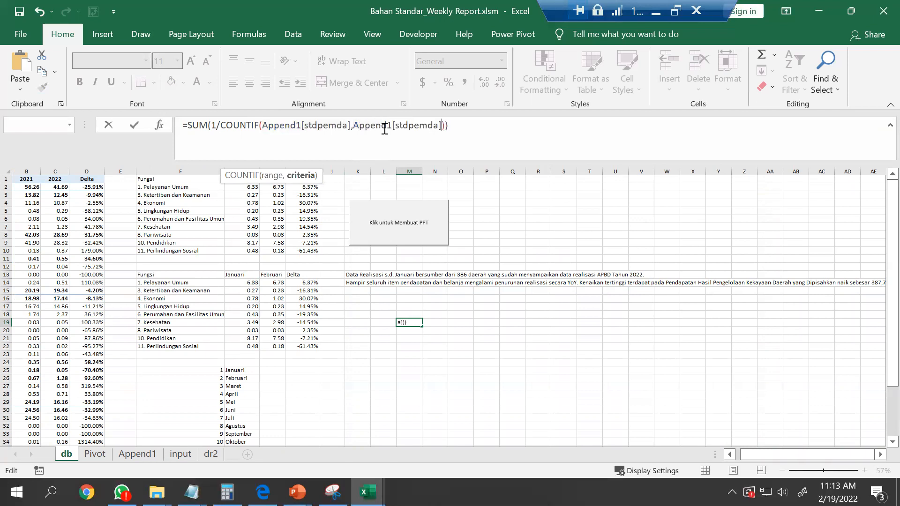
key("Return")
key("Up")
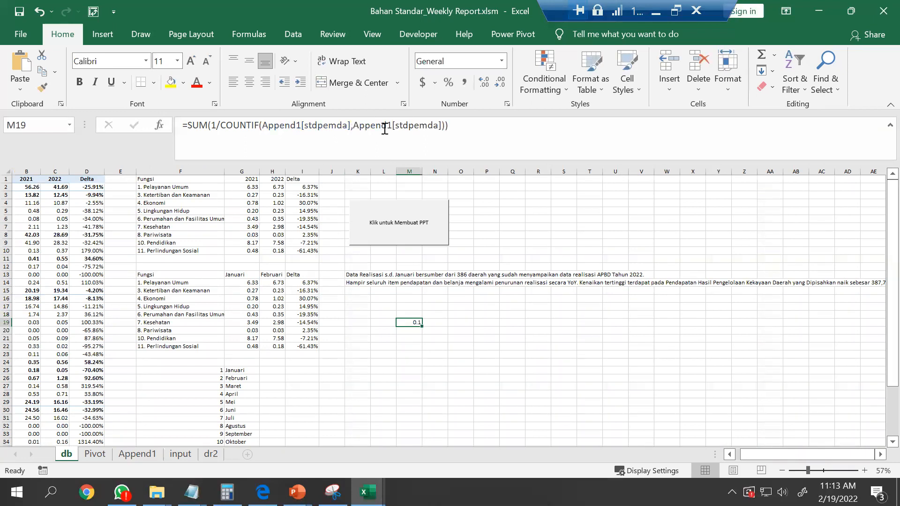
Re-enter the M19 distinct-count formula as an array formula.
left_click(385, 129)
key("ctrl+shift+Return")
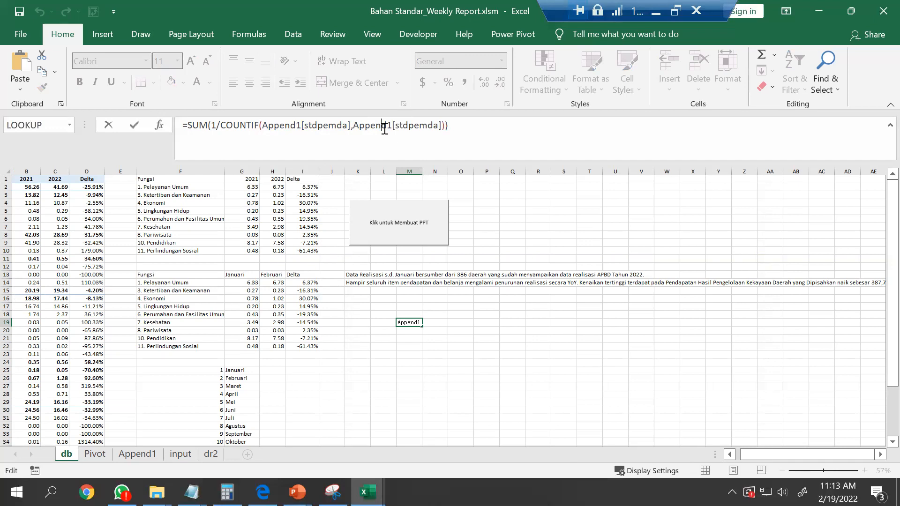
left_click(437, 147)
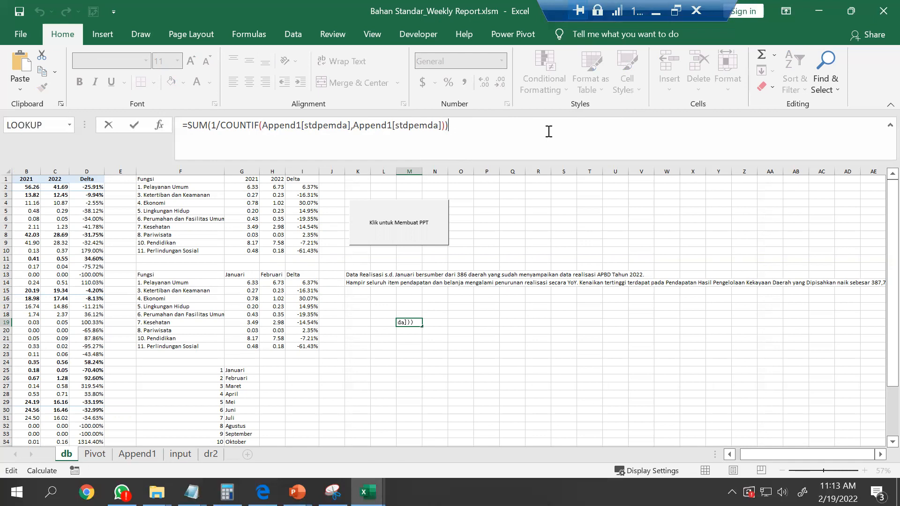
key("ctrl+shift+Return")
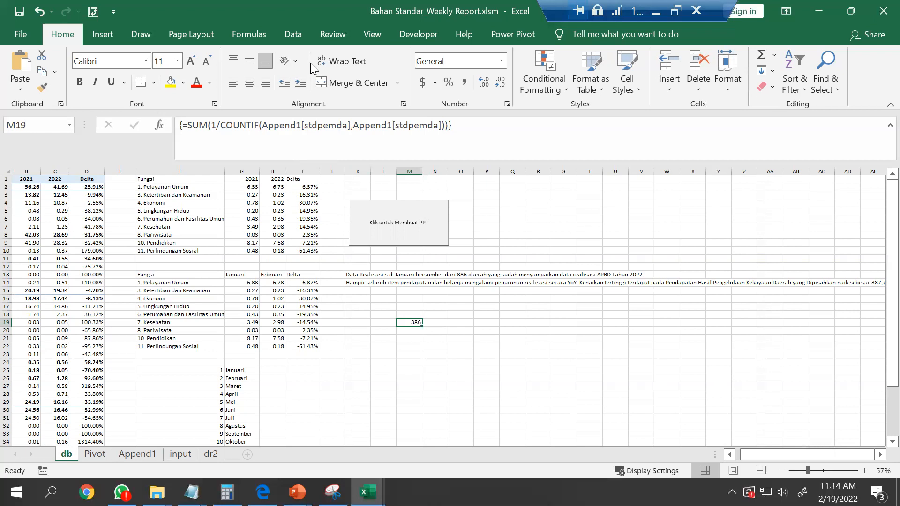
Step through the M19 array formula with Evaluate Formula and examine its intermediate COUNTIF results.
left_click(236, 37)
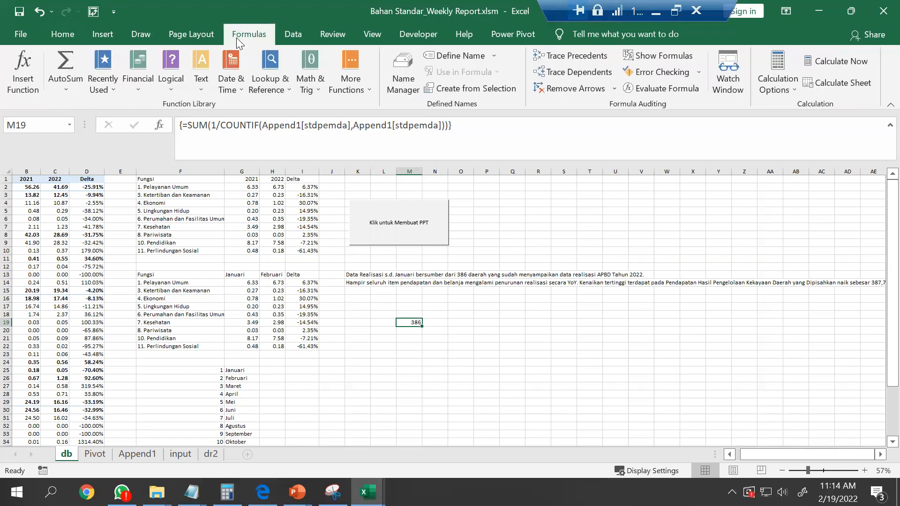
left_click(646, 89)
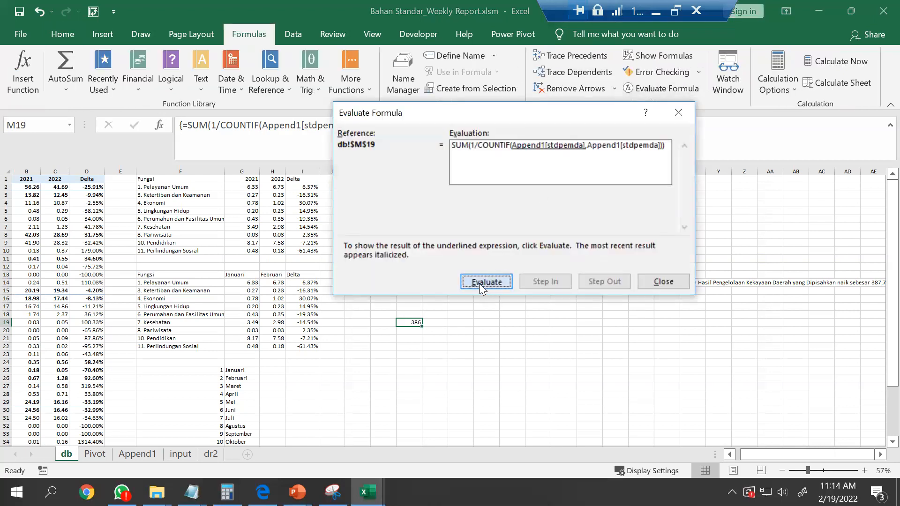
left_click(480, 284)
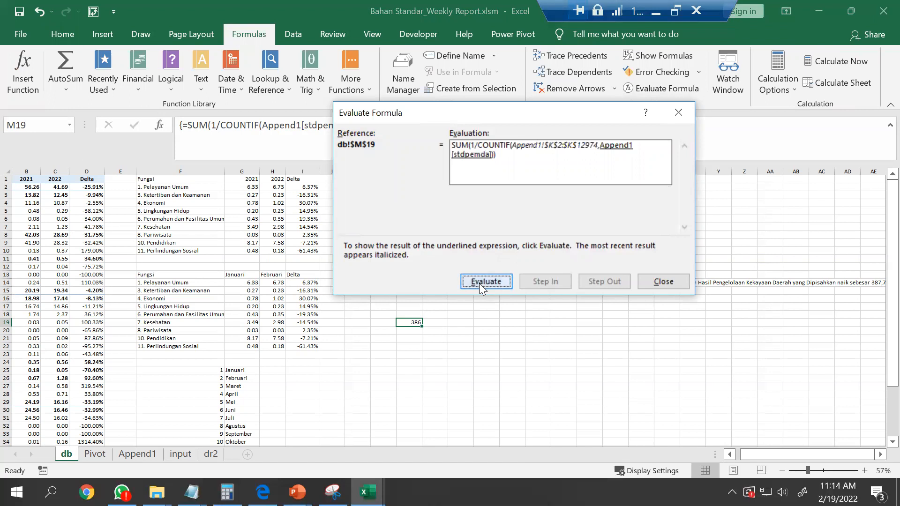
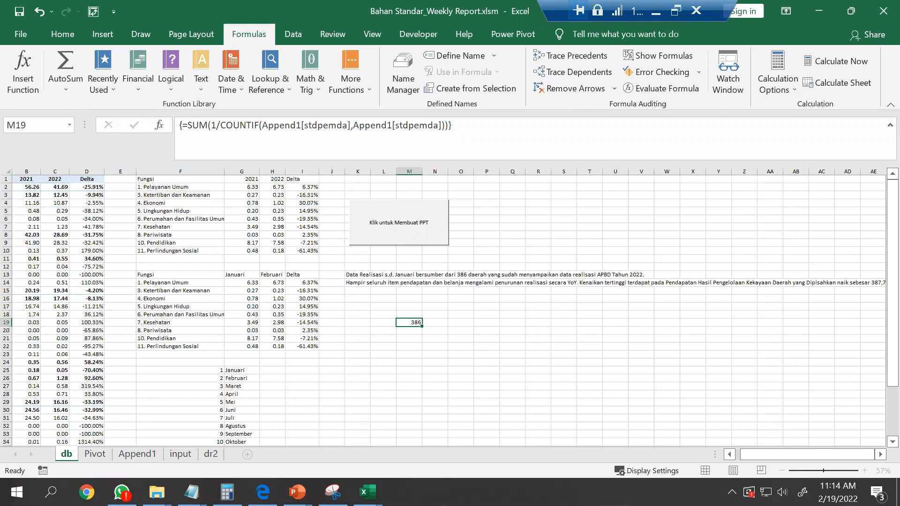
key("alt+Tab")
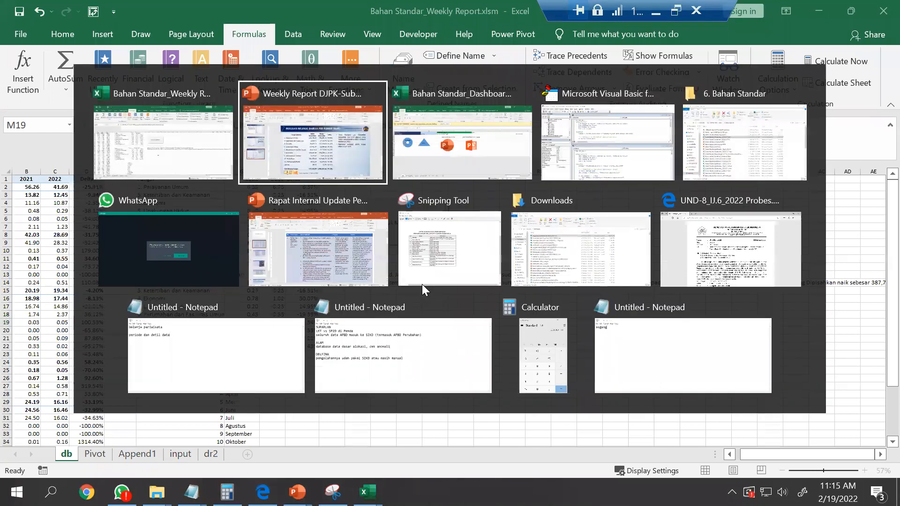
key("alt+Tab")
key("alt+Tab")
key("alt+Tab")
key("alt+Tab")
key("alt+Tab")
key("alt+Tab")
key("alt+Tab")
key("alt+Tab")
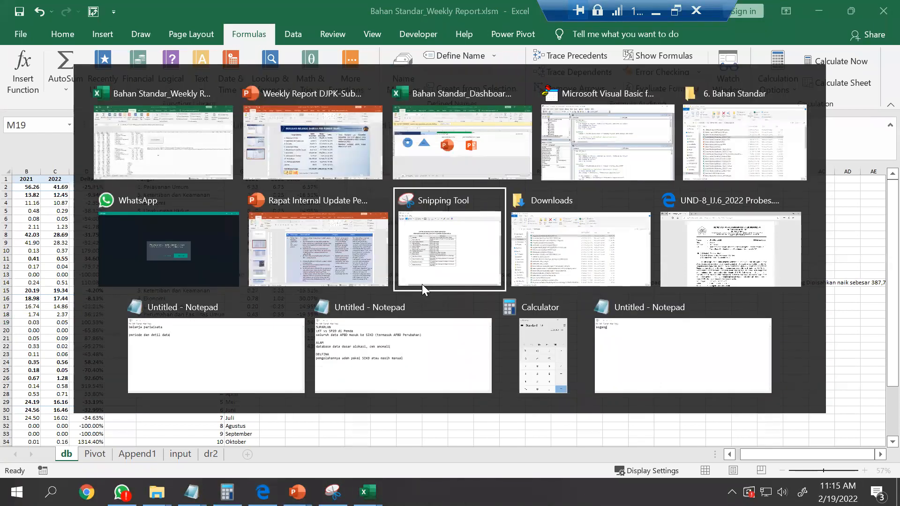
key("alt+Tab")
key("alt+Tab")
key("alt+Tab")
key("alt+Tab")
key("alt+Tab")
key("alt+Tab")
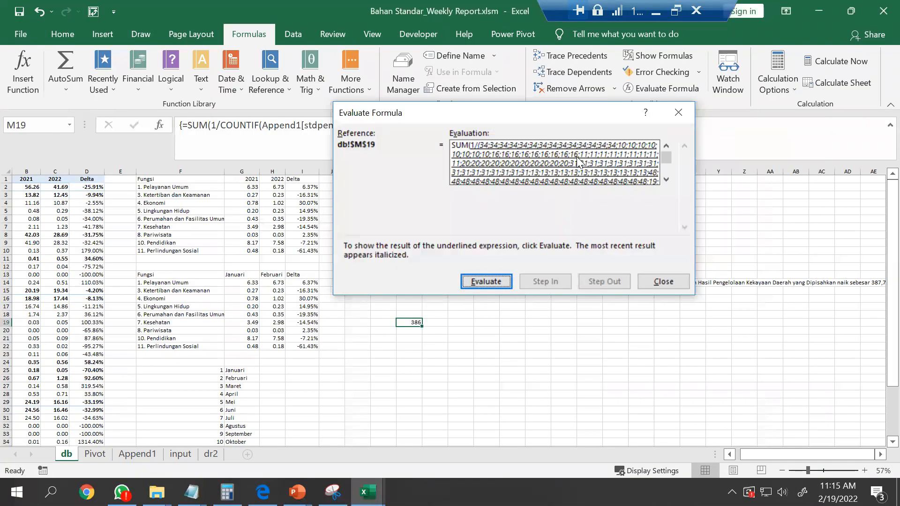
left_click(663, 280)
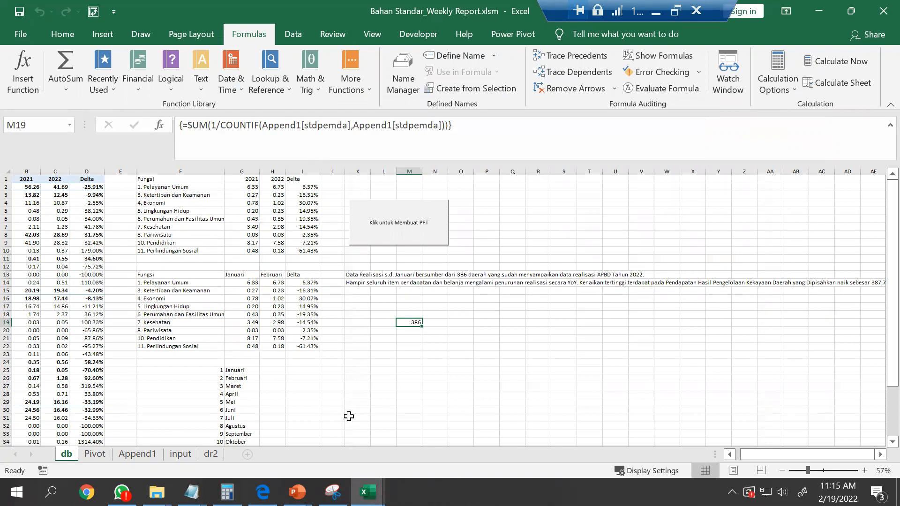
Examine the repeated Provinsi Aceh entries in the stdpemda column of the Append1 sheet by selecting K2:K15.
left_click(177, 455)
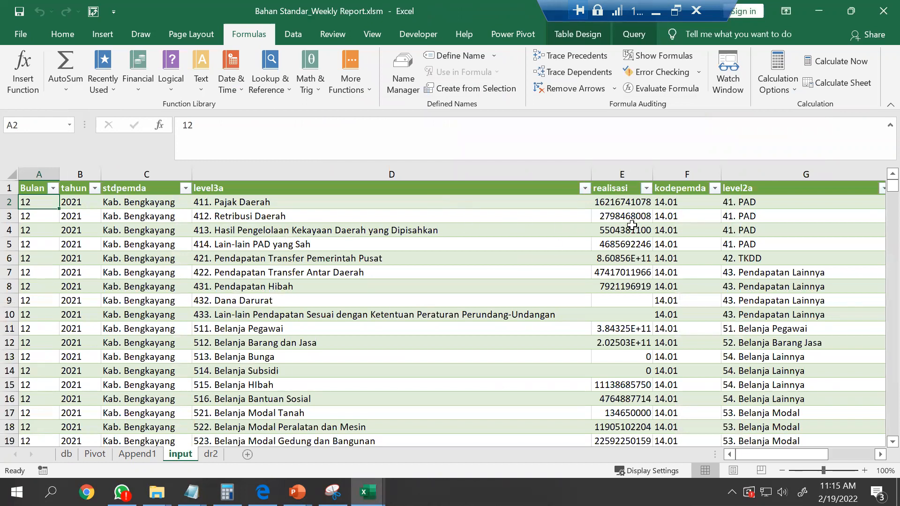
left_click(138, 457)
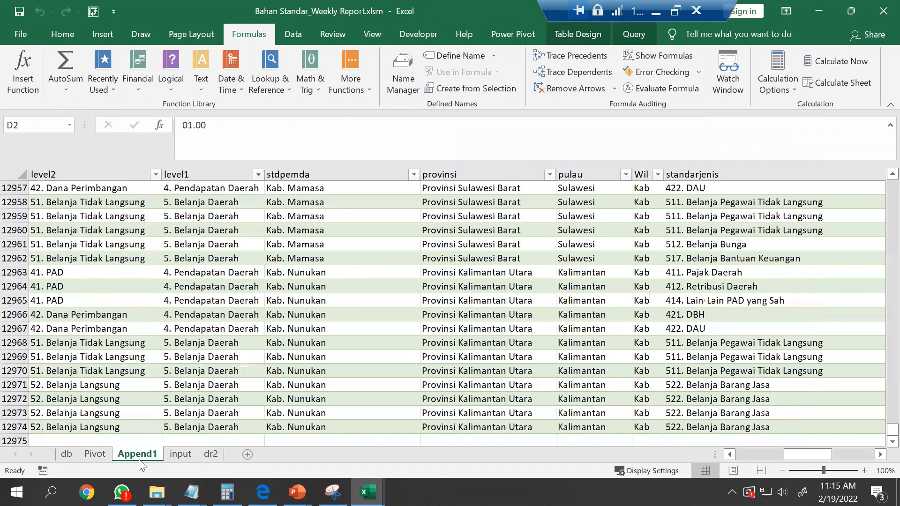
left_click(360, 248)
key("ctrl+Up")
key("Down")
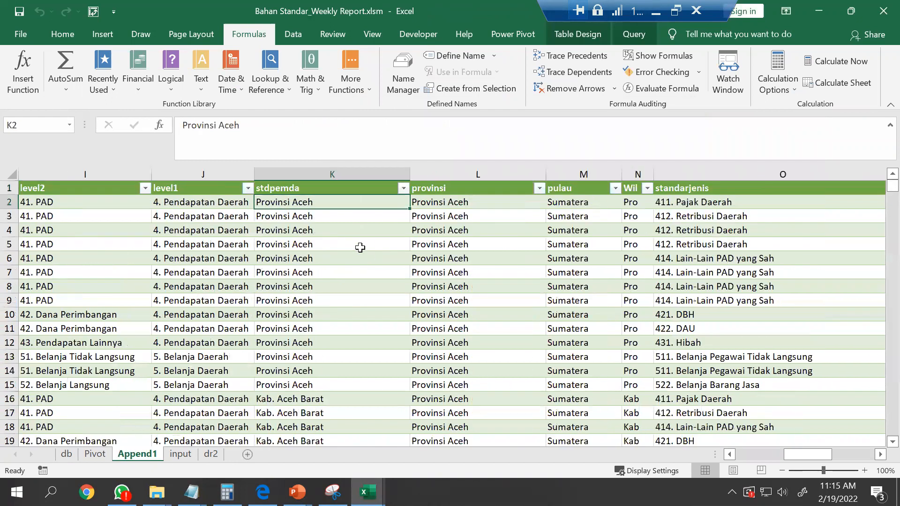
key("ctrl+shift+Down")
key("ctrl+Up")
key("Down")
key("shift+Down")
key("shift+Down")
key("shift+Down")
key("shift+Down")
key("shift+Down")
key("shift+Down")
key("shift+Down")
key("shift+Down")
key("shift+Down")
key("shift+Down")
key("shift+Down")
key("shift+Down")
key("shift+Down")
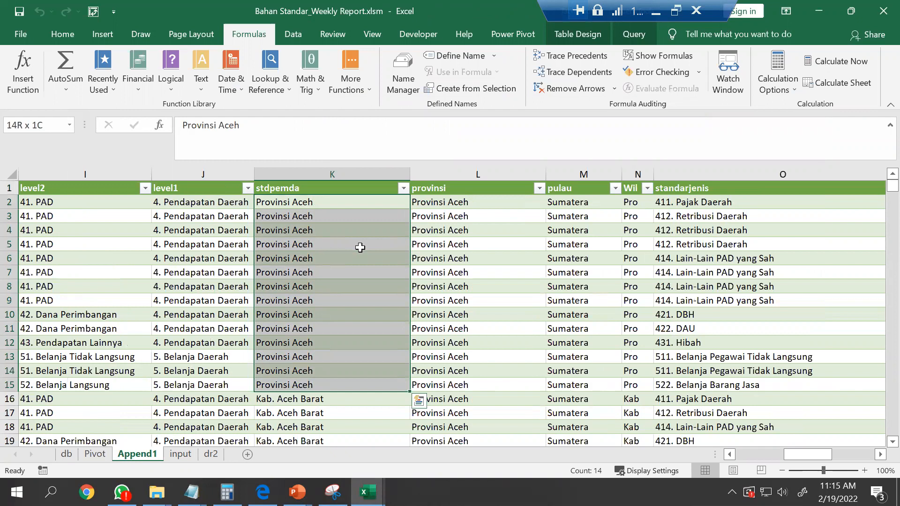
Copy the expression SUM(1/COUNTIF(Append1[stdpemda],Append1[stdpemda])) from cell M19 of the db sheet, without the equals sign.
key("ctrl+Page_Up")
key("ctrl+Page_Up")
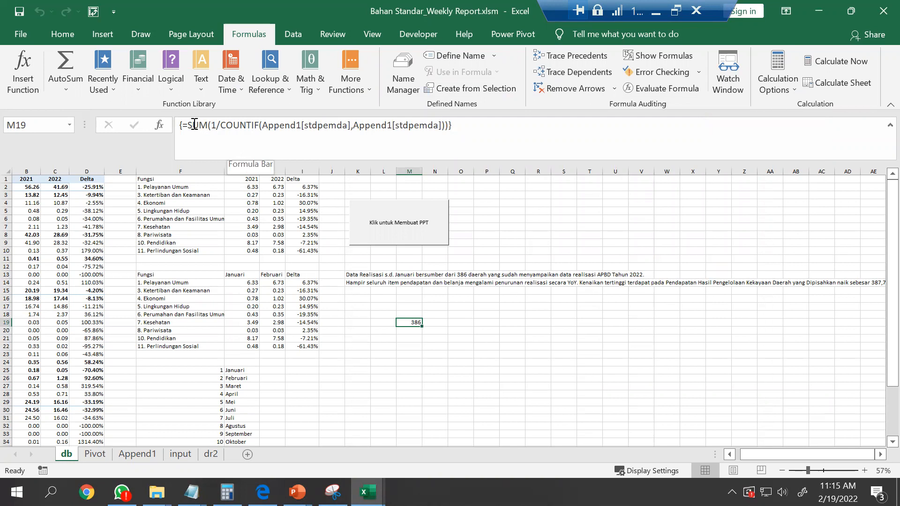
left_click_drag(186, 124, 453, 125)
key("ctrl+c")
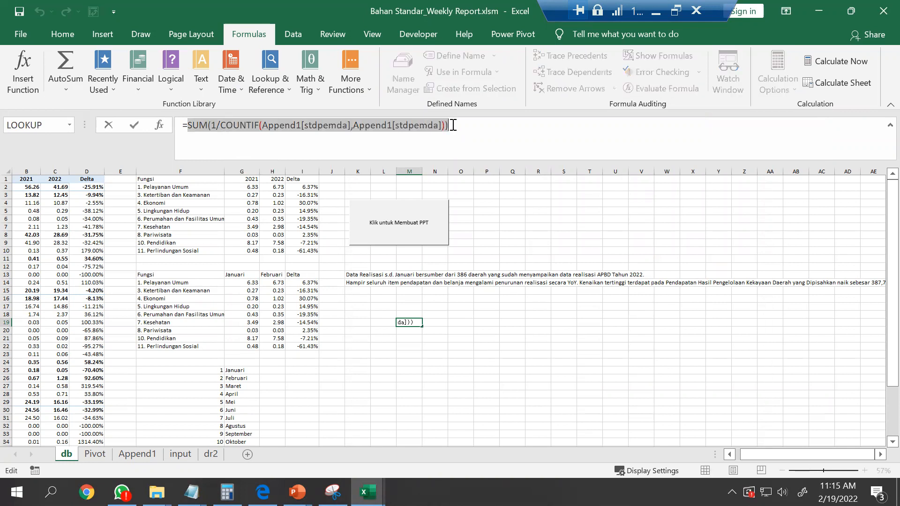
key("Escape")
Replace COUNTA(Pivot!A4:A1000) in the K13 sentence formula with the copied SUM(1/COUNTIF()) expression and enter it as an array formula.
left_click(362, 275)
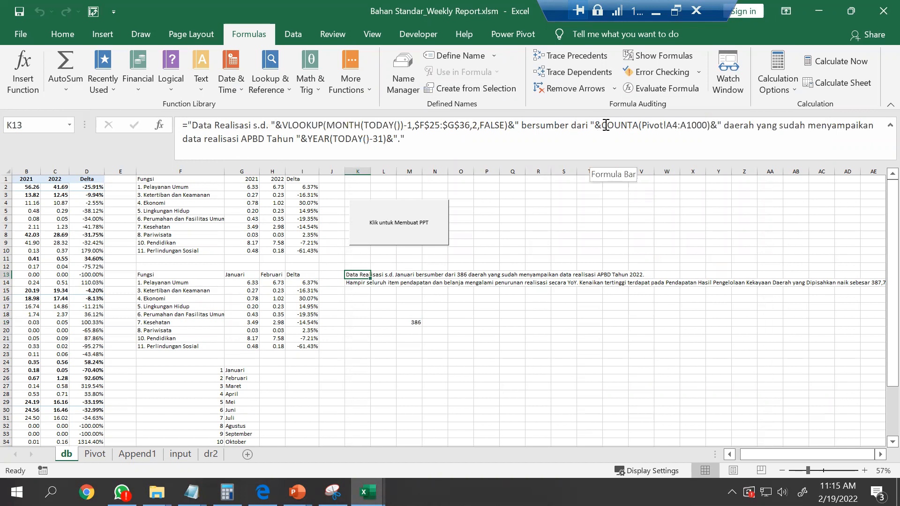
left_click_drag(602, 125, 709, 129)
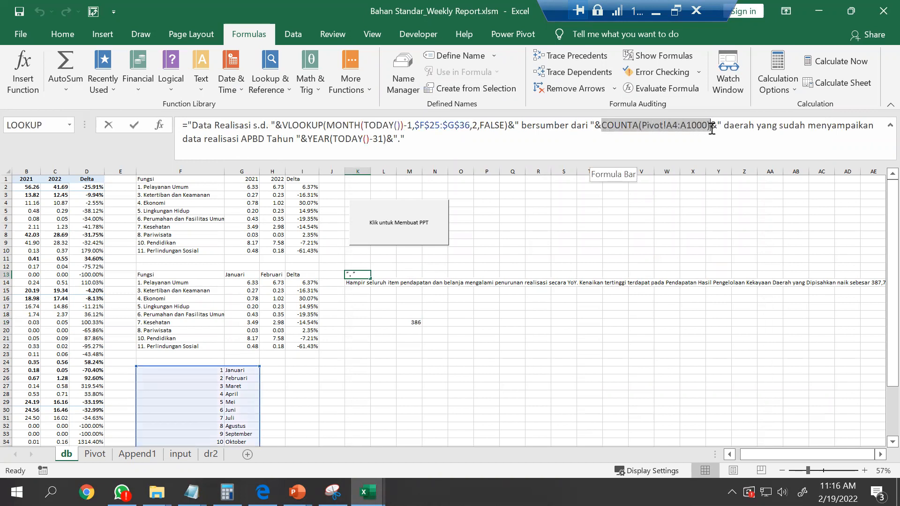
key("ctrl+v")
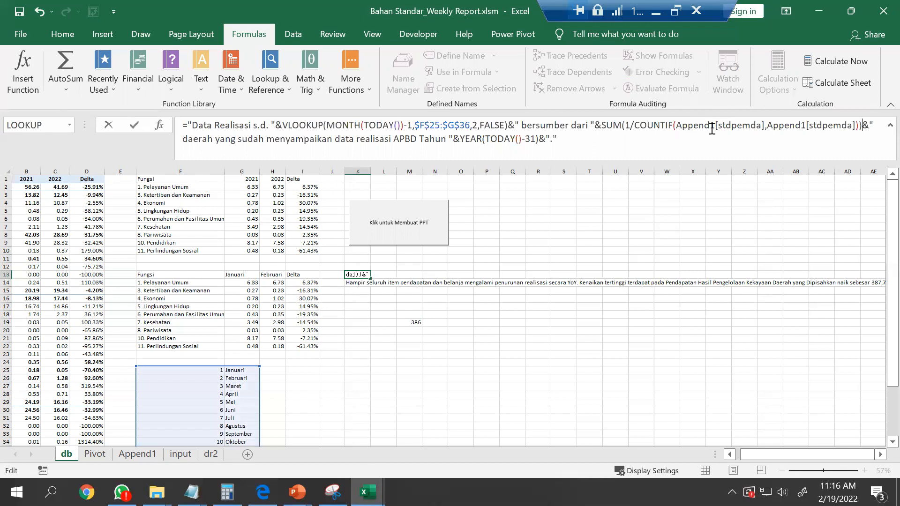
key("ctrl+shift+Return")
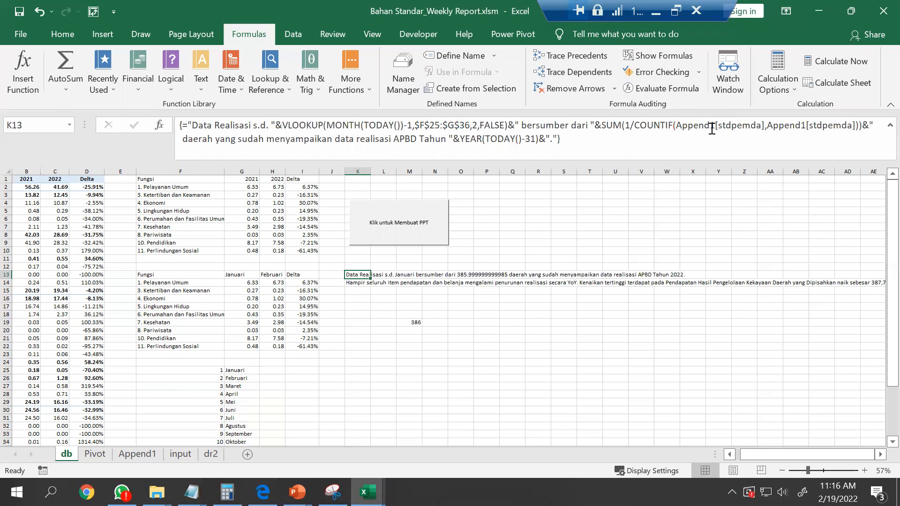
Undo the array formula replacement in the K13 sentence and delete the trial formula in cell M19.
key("ctrl+z")
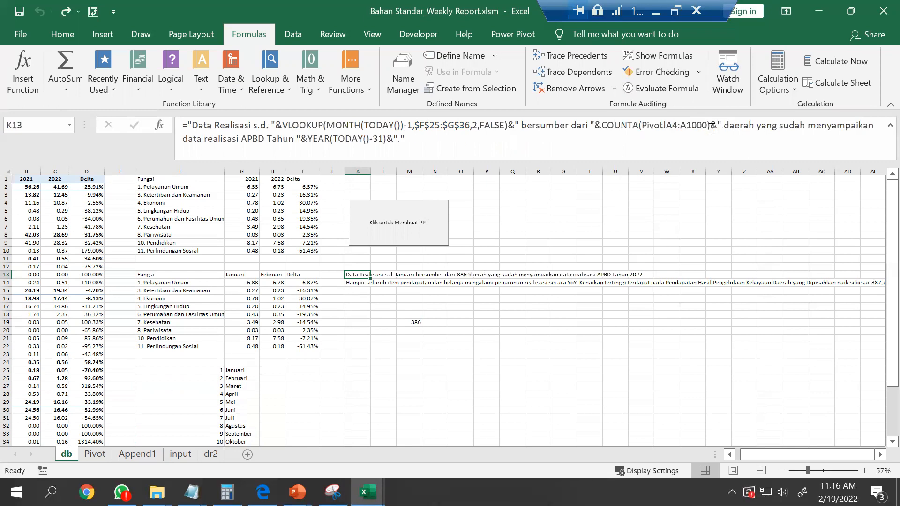
left_click(415, 321)
key("Delete")
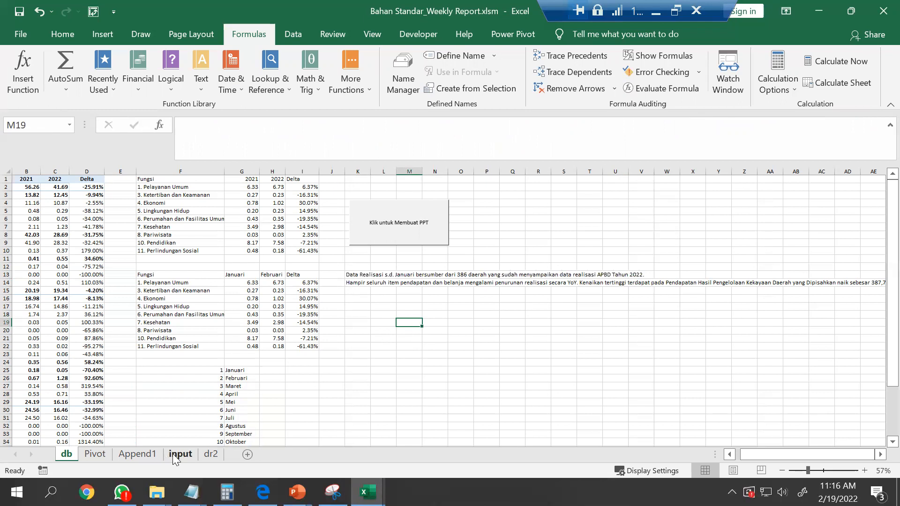
Examine the repeated region names in the namapemda column of the dr2 sheet, ending back on the db sheet.
left_click(210, 454)
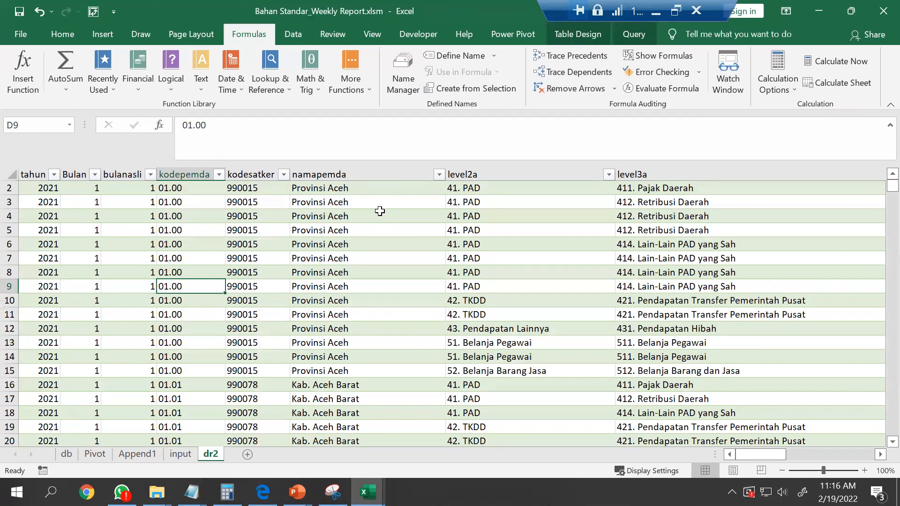
left_click(380, 211)
key("Up")
scroll(380, 211, "up", 1)
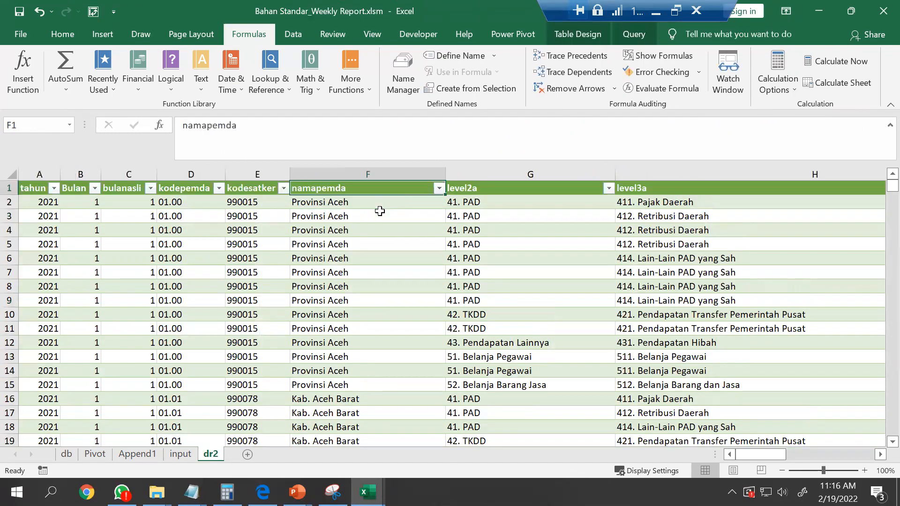
key("Down")
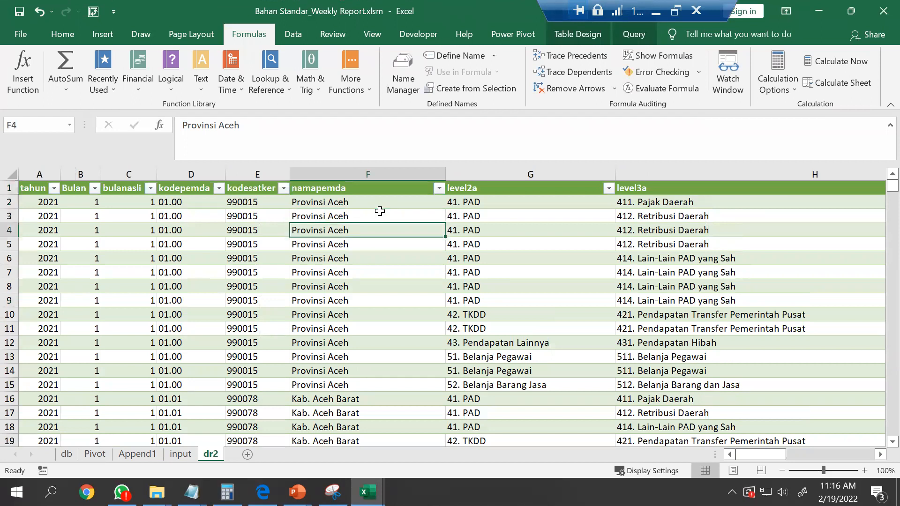
key("Down")
key("Down")
key("Down")
key("Down")
key("Down")
key("Down")
key("Down")
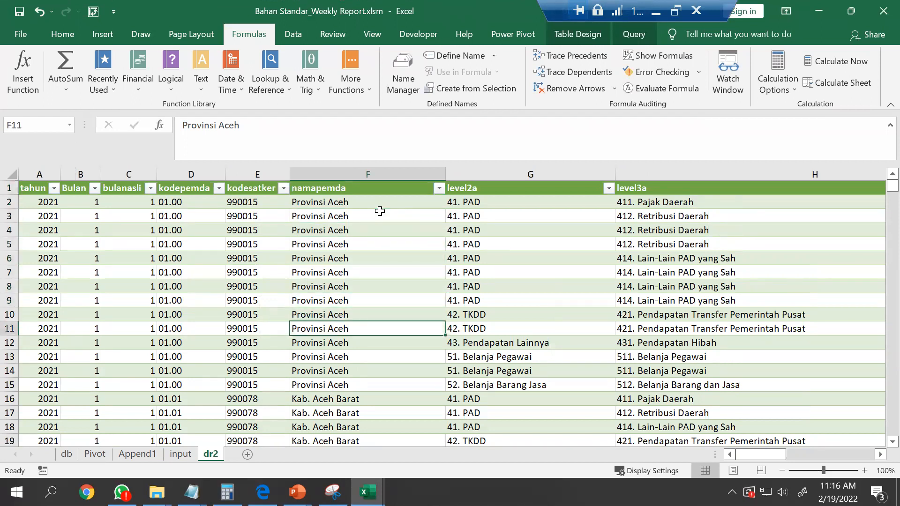
key("ctrl+Down")
key("ctrl+Page_Up")
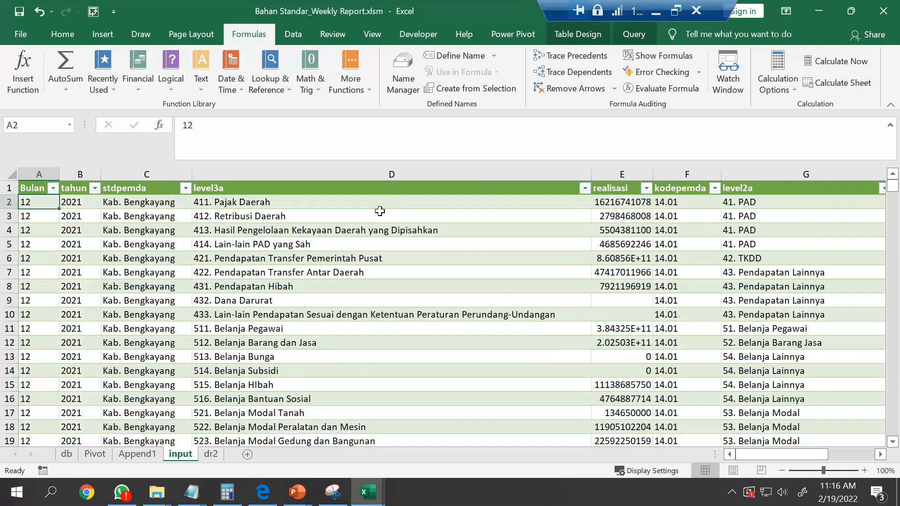
key("ctrl+Page_Up")
key("ctrl+Page_Up")
key("ctrl+Page_Up")
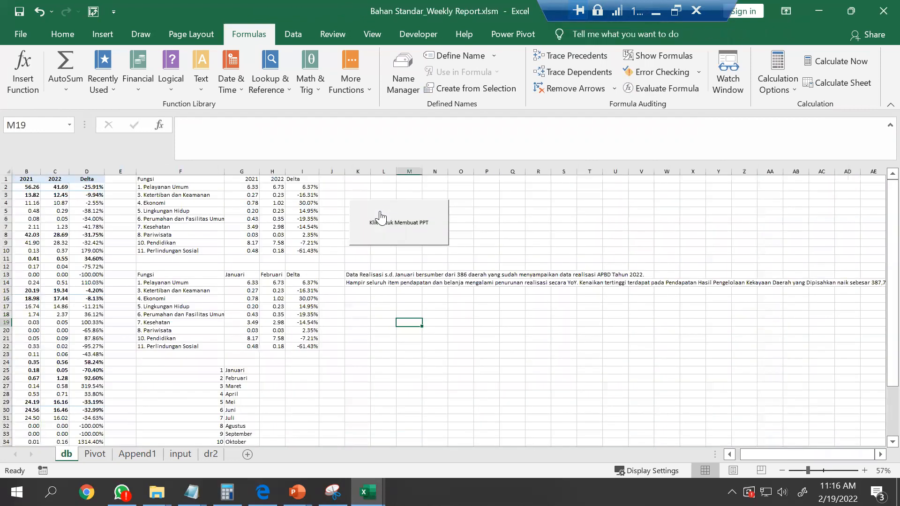
key("Up")
key("Up")
key("Up")
key("Up")
key("Up")
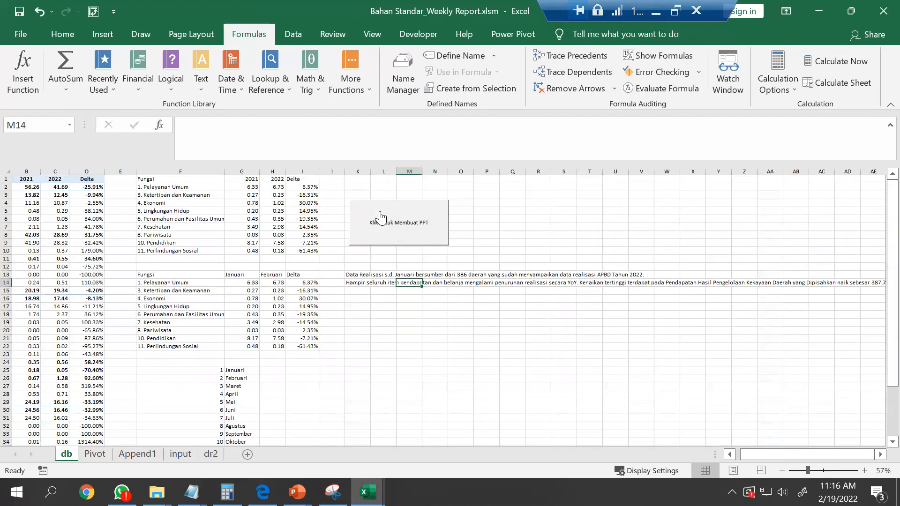
key("Left")
key("Left")
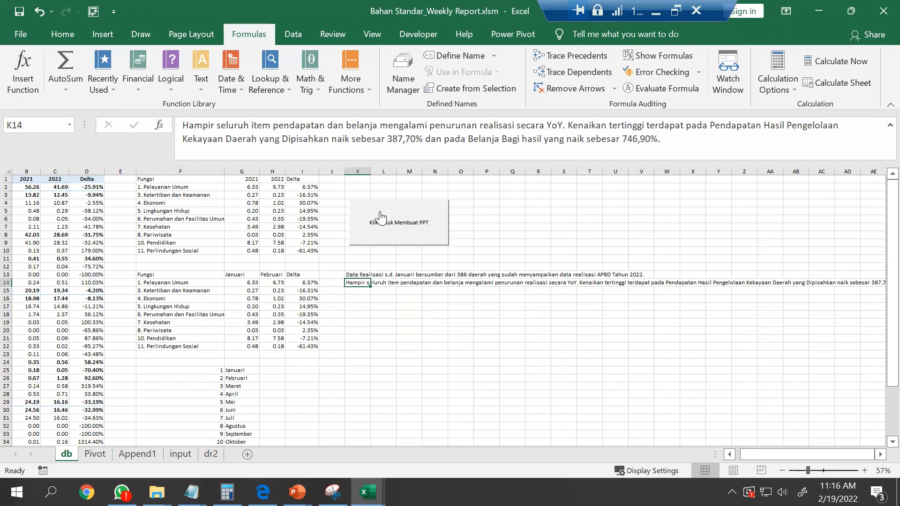
left_click(182, 125)
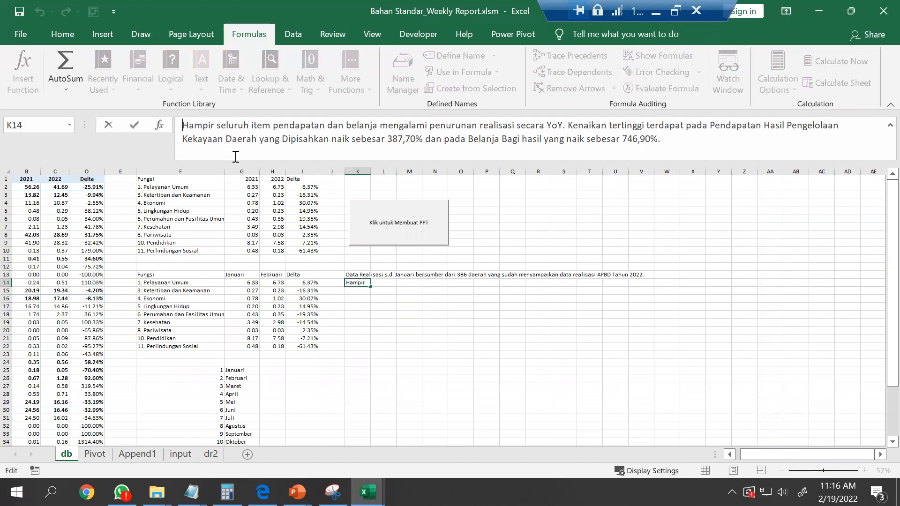
type("=\"")
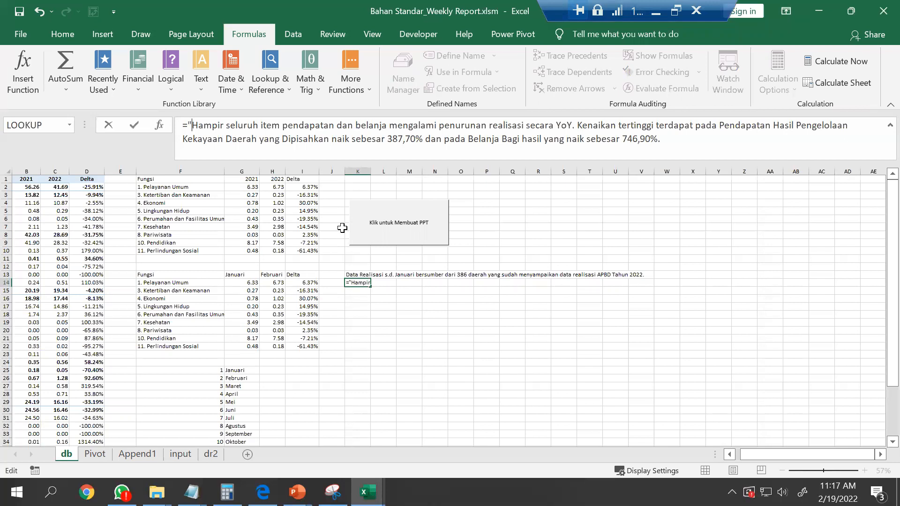
key("BackSpace")
key("BackSpace")
key("ctrl+Return")
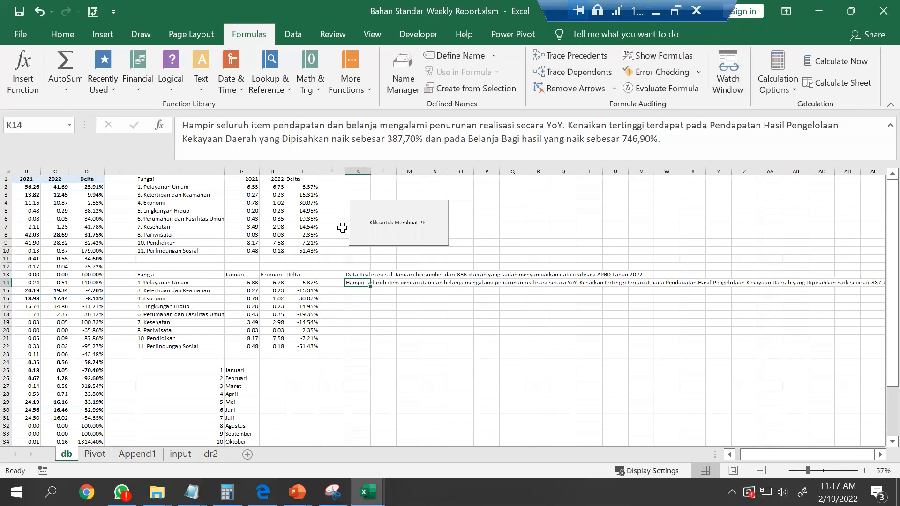
Examine the Delta percentages of the budget items down the db sheet as far as row 38.
left_click(92, 369)
key("Right")
key("Right")
key("Down")
key("Down")
key("Down")
key("Down")
key("Down")
key("Down")
key("Down")
key("Down")
key("Down")
key("Down")
key("Down")
key("Down")
key("Down")
key("Down")
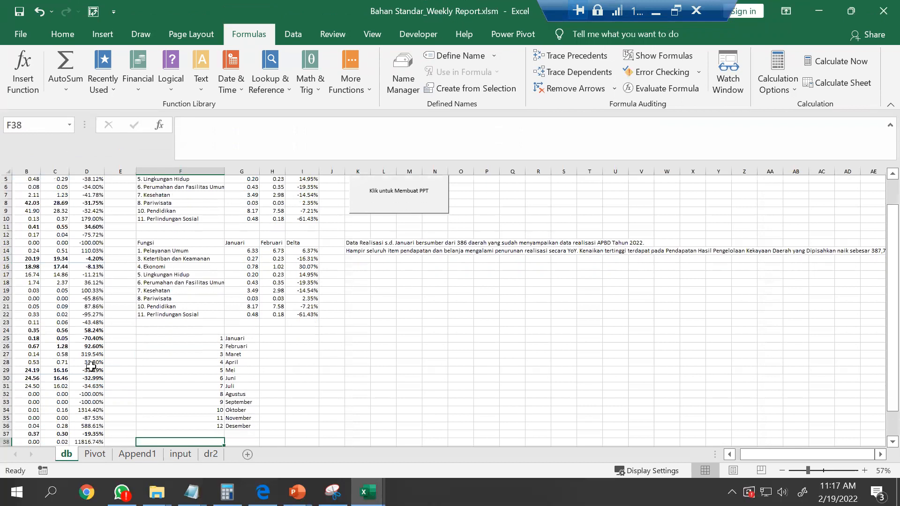
key("Up")
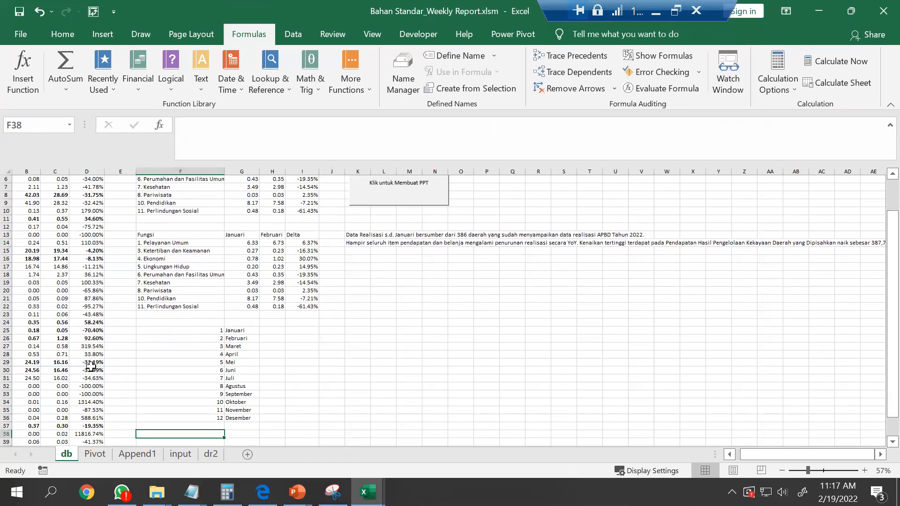
Start turning the K14 sentence into a text formula, with the first quoted segment ending after "mengalami ".
left_click(360, 243)
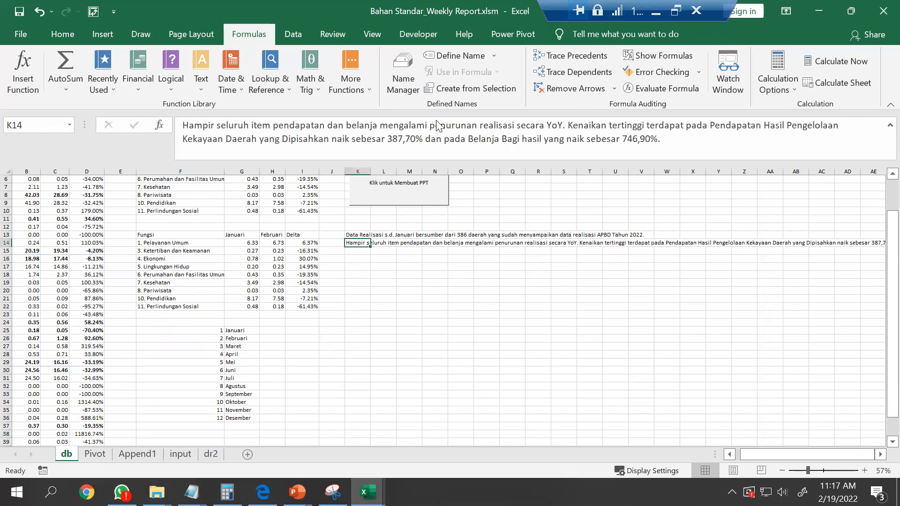
left_click(184, 125)
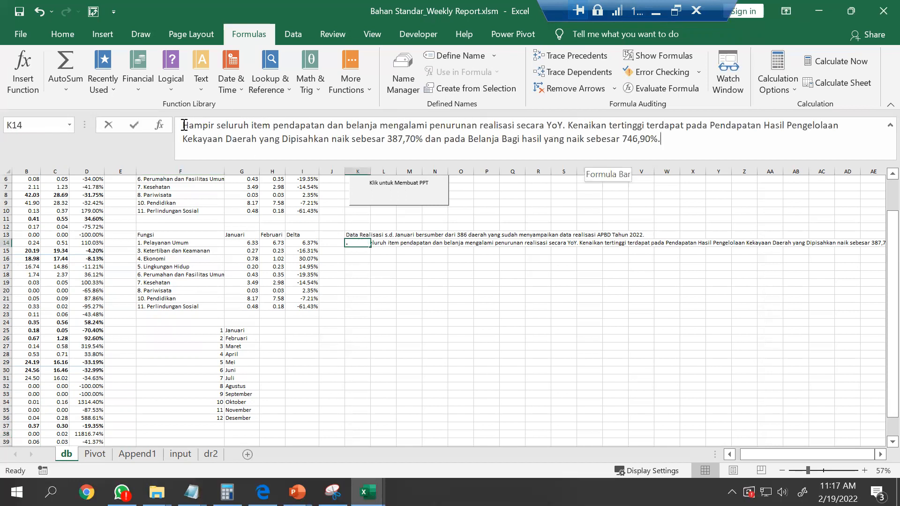
type("=\"")
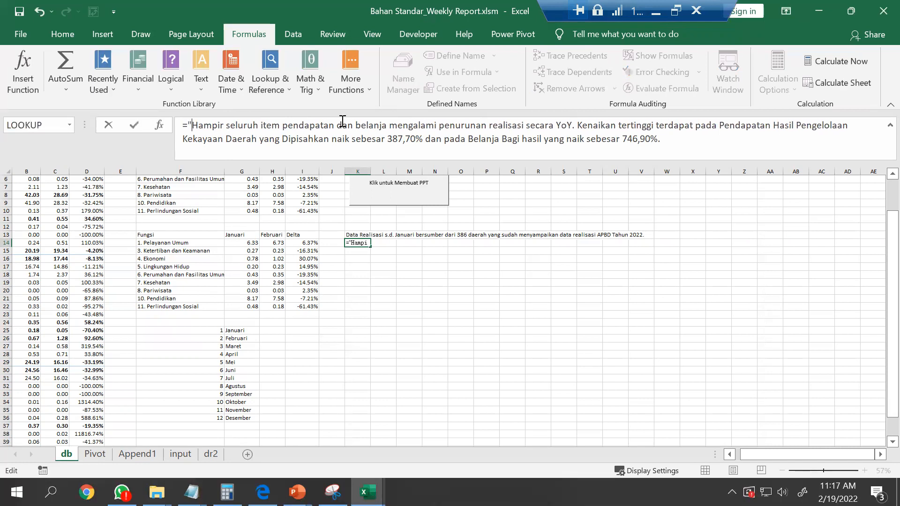
left_click(440, 125)
type("\"")
Replace the opening words "Hampir seluruh" in the K14 formula with "Sebagian besar".
left_click(202, 131)
key("ctrl+shift+Right")
key("ctrl+shift+Right")
key("ctrl+shift+Right")
key("ctrl+shift+Left")
key("shift+Left")
type("Sebagian besar")
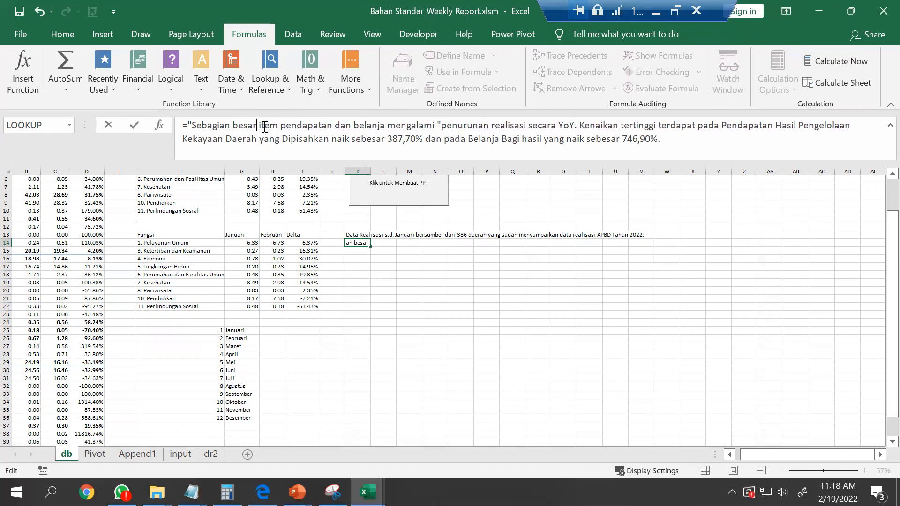
Replace "pendapatan dan belanja" in the K14 formula with "APBD".
key("ctrl+Right")
key("ctrl+Right")
key("ctrl+shift+Right")
key("ctrl+shift+Right")
key("ctrl+shift+Right")
key("shift+Left")
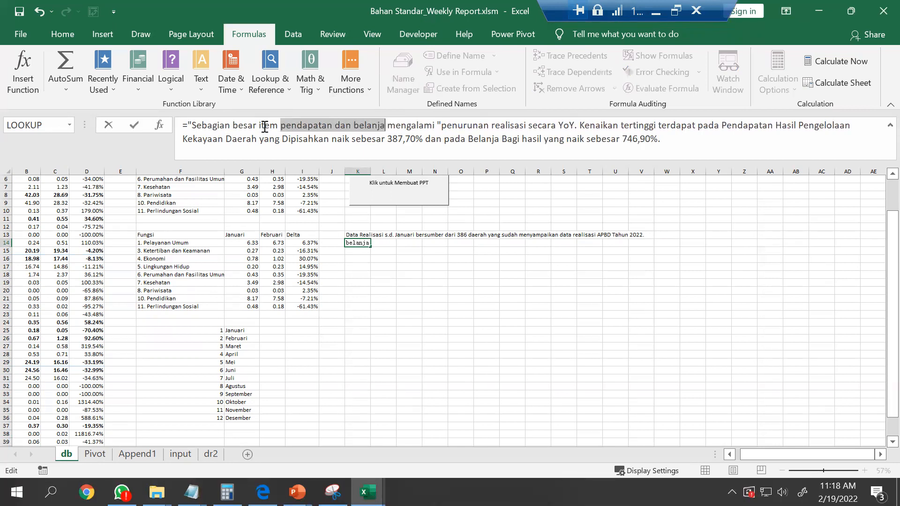
type("APBD")
Join "penurunan" to the surrounding text of the K14 formula with & operators and enclose the rest of the sentence in quotation marks.
key("ctrl+Right")
key("ctrl+Right")
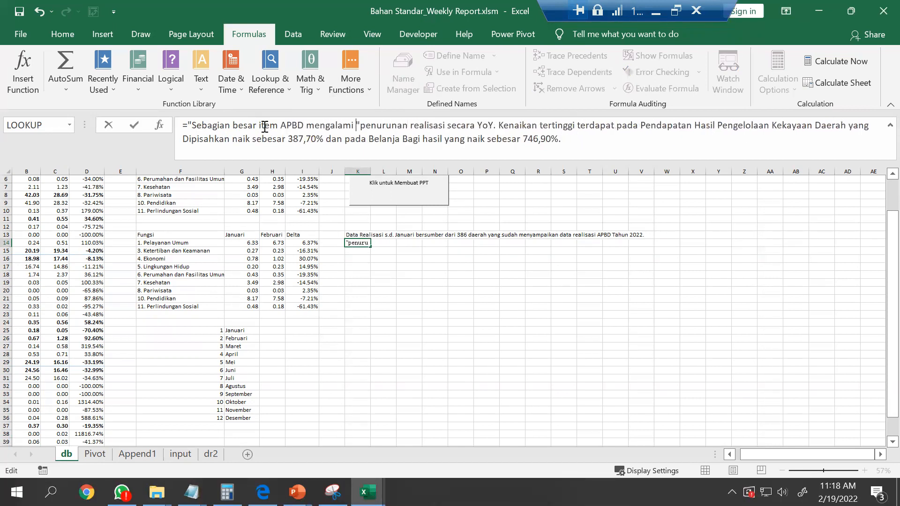
type("&")
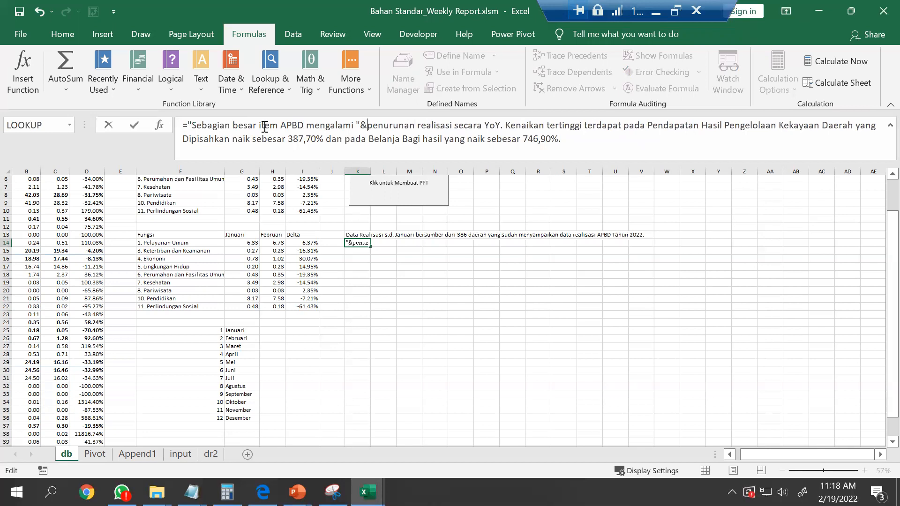
key("Right")
key("Right")
key("Right")
key("Right")
key("Right")
key("Right")
key("Right")
key("Right")
key("Right")
type("&\"")
left_click(598, 144)
type("\"")
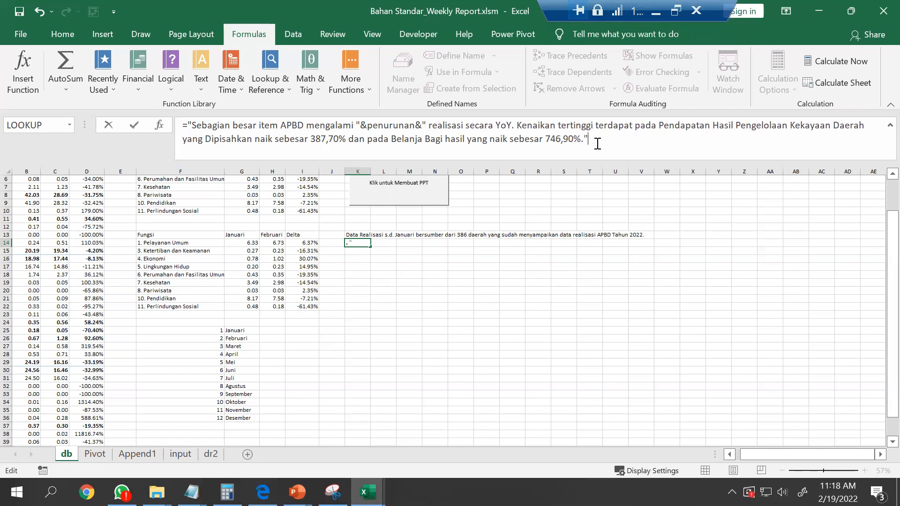
Replace "penurunan" in the K14 formula with an IF function whose test begins with COUNTIF(D2:D42,"<0").
double_click(369, 126)
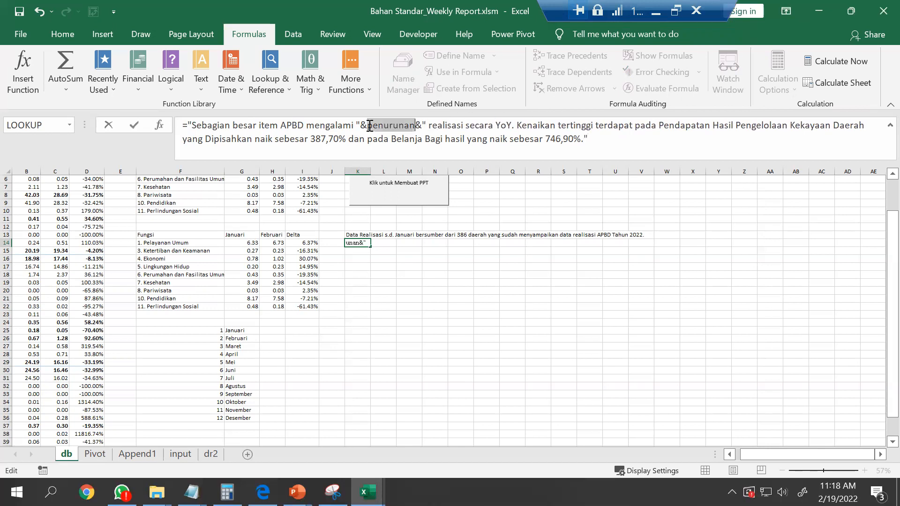
type("IF(")
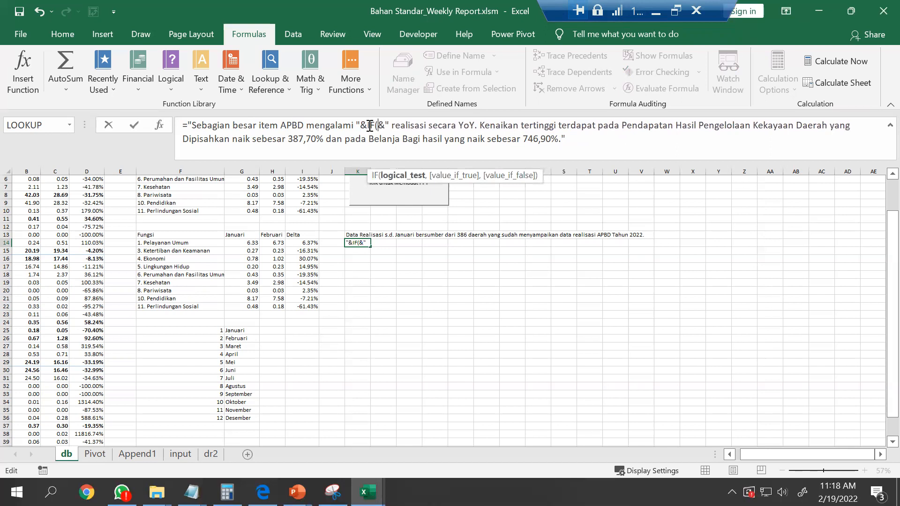
type("count")
key("Down")
key("Down")
key("Down")
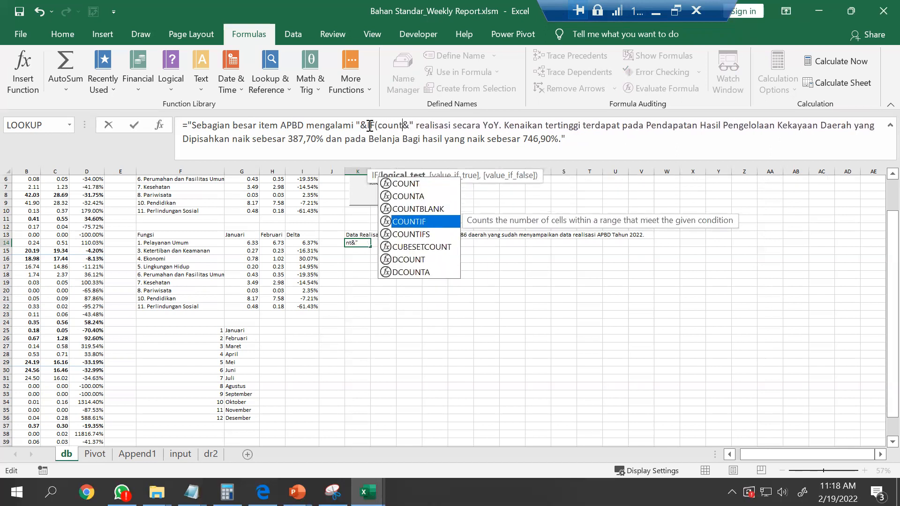
key("Tab")
left_click(88, 228)
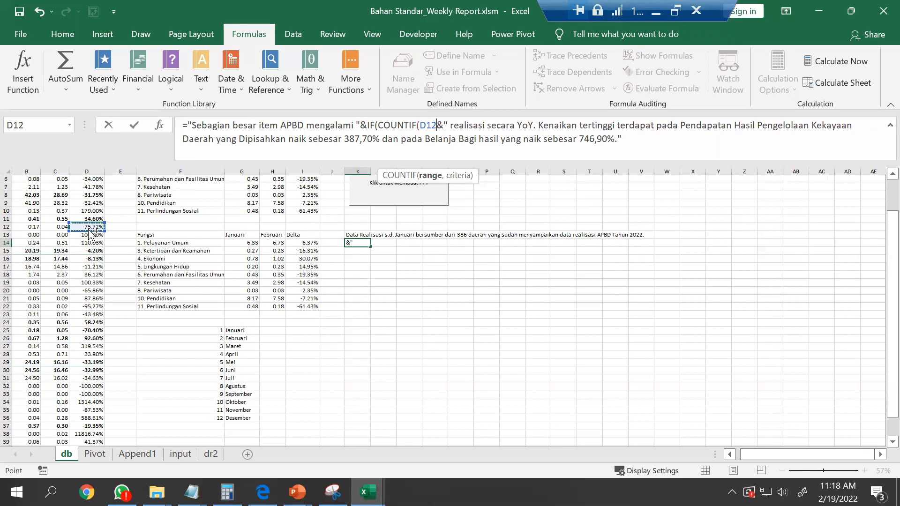
key("ctrl+Up")
key("ctrl+shift+Down")
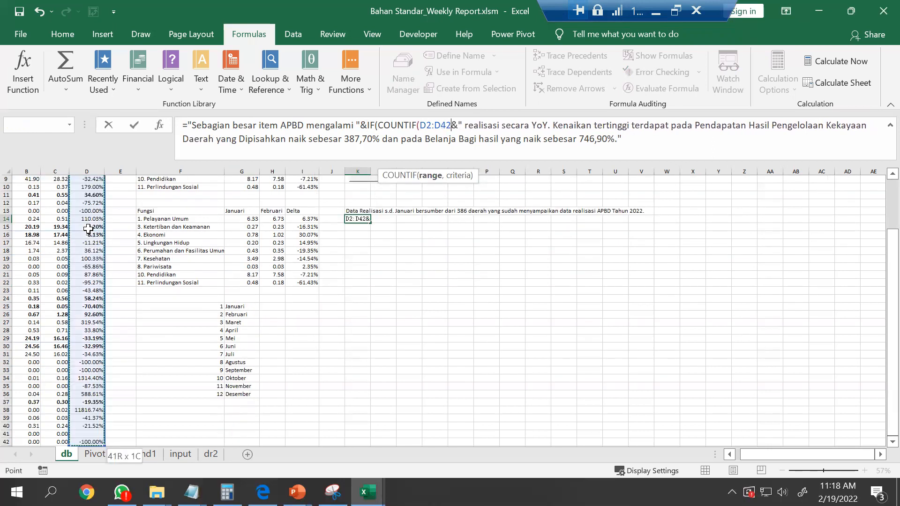
type(",\"<0")
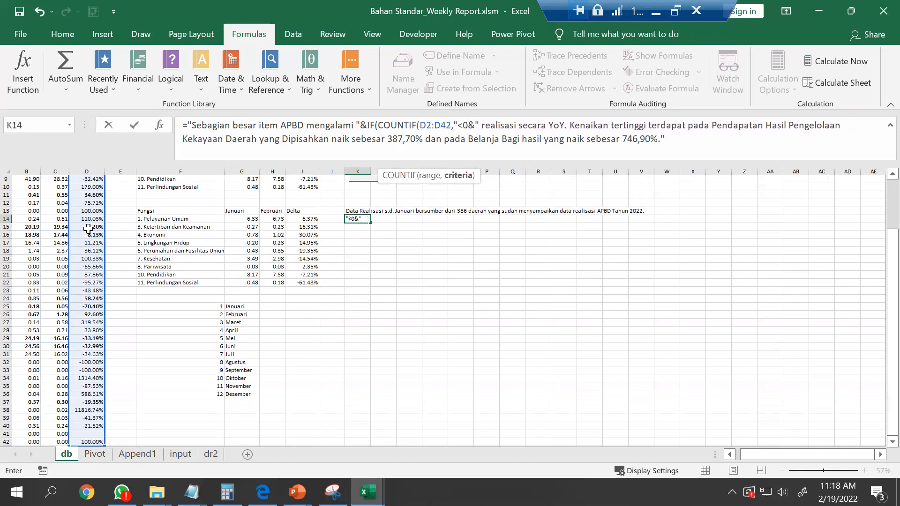
type("\")")
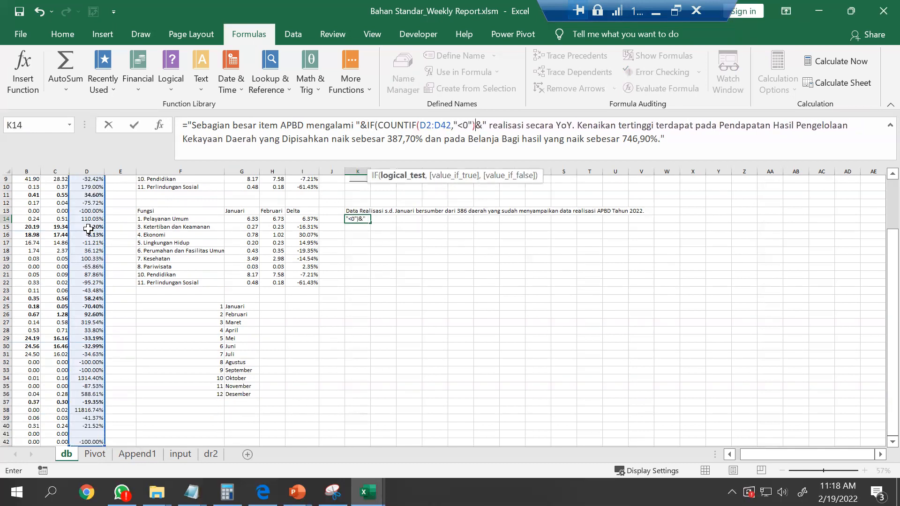
Extend the IF test in the K14 formula with a greater-than comparison against a second COUNTIF function.
type(">")
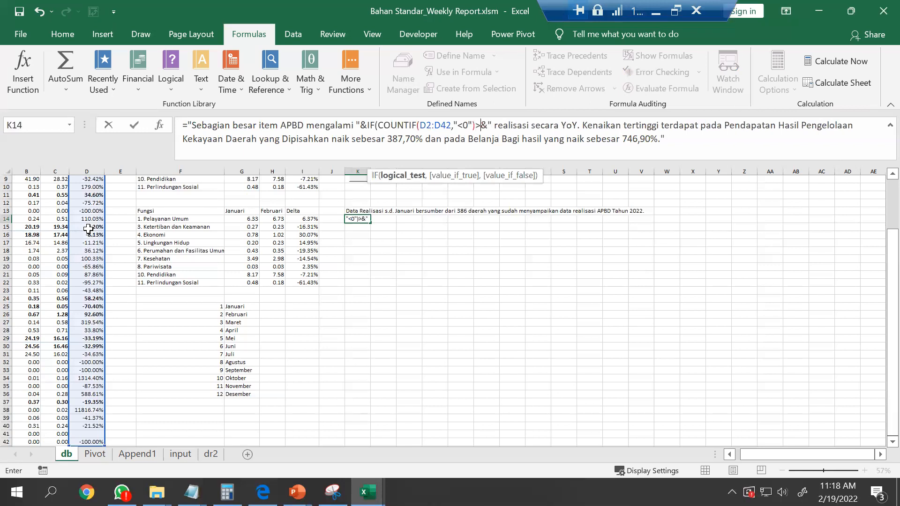
type("conut")
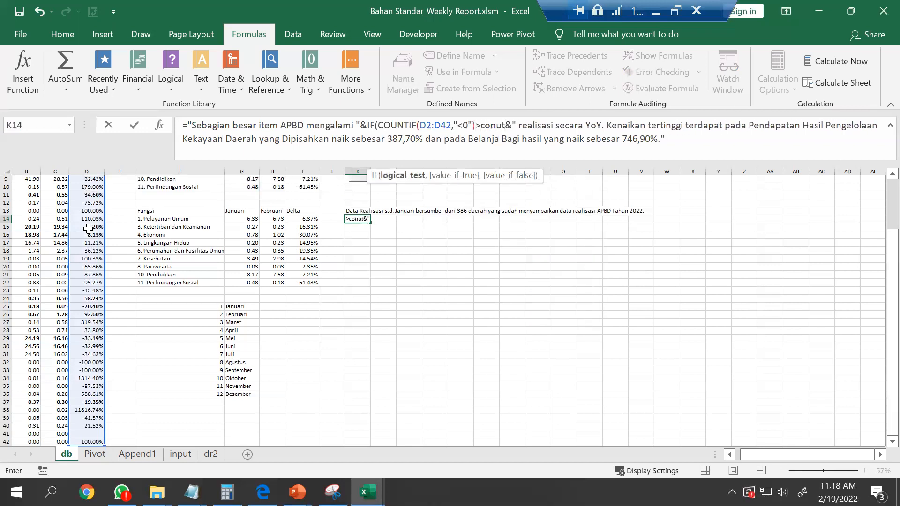
key("BackSpace")
key("BackSpace")
type("unt")
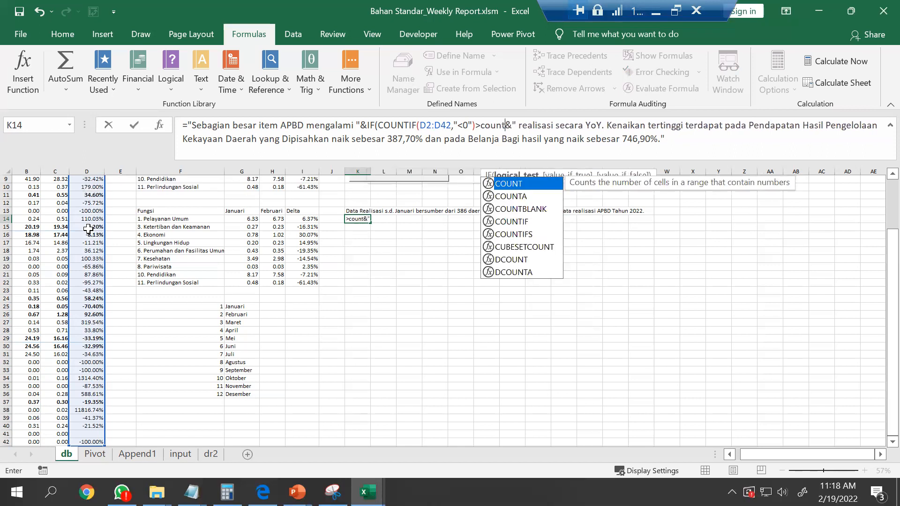
key("Tab")
key("BackSpace")
type("i")
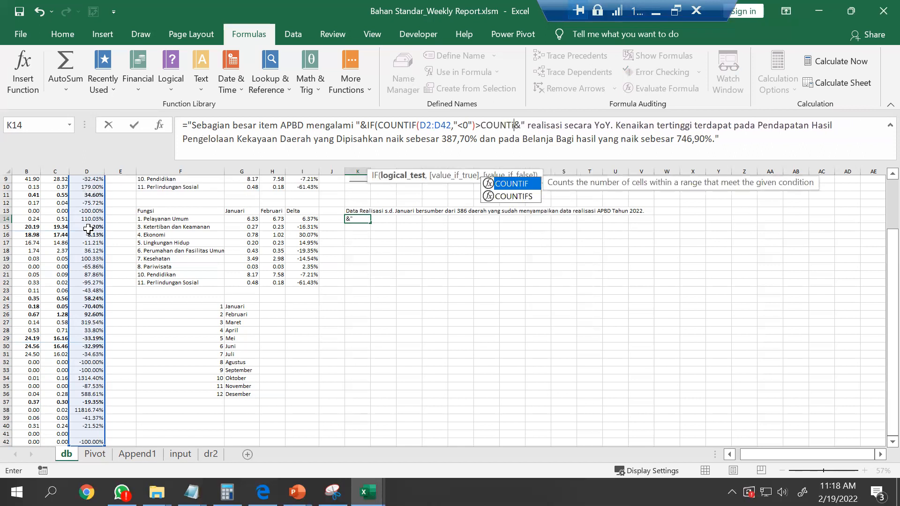
key("Tab")
Give the second COUNTIF in the K14 formula the range D2:D42 and the criterion ">0".
left_click(90, 226)
key("ctrl+Up")
key("ctrl+Down")
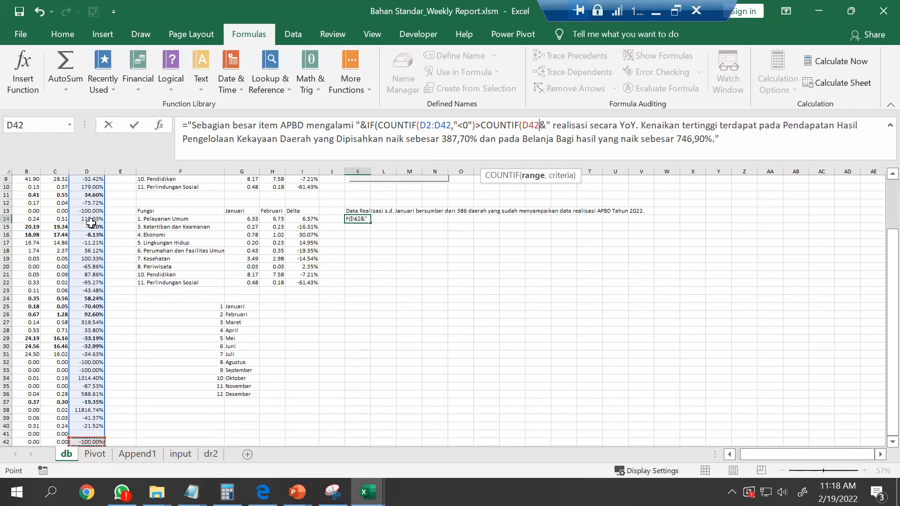
key("ctrl+Up")
key("Down")
key("shift+Down")
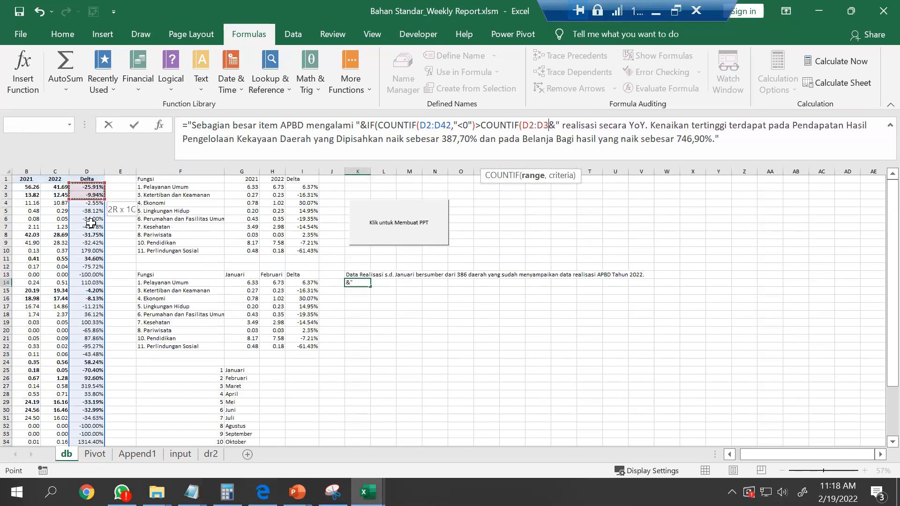
key("ctrl+shift+Down")
type(",\">")
type("0")
type("\">0")
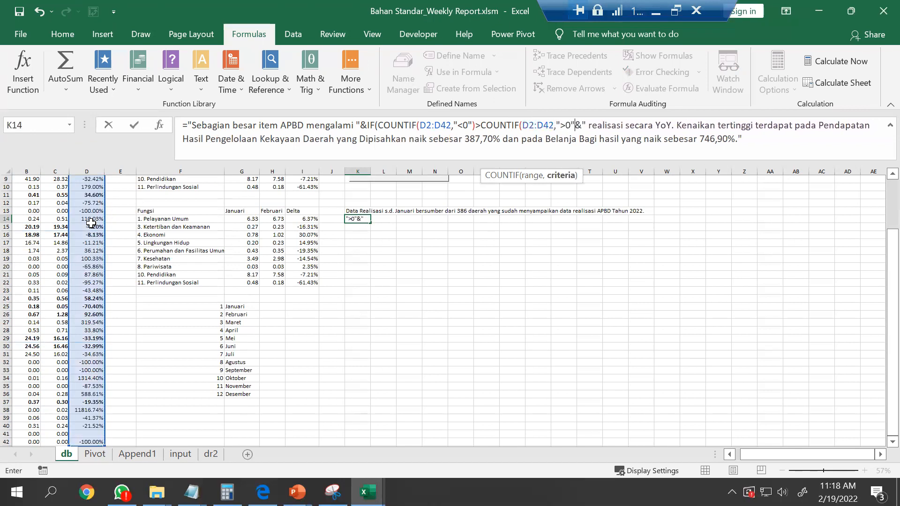
type(")")
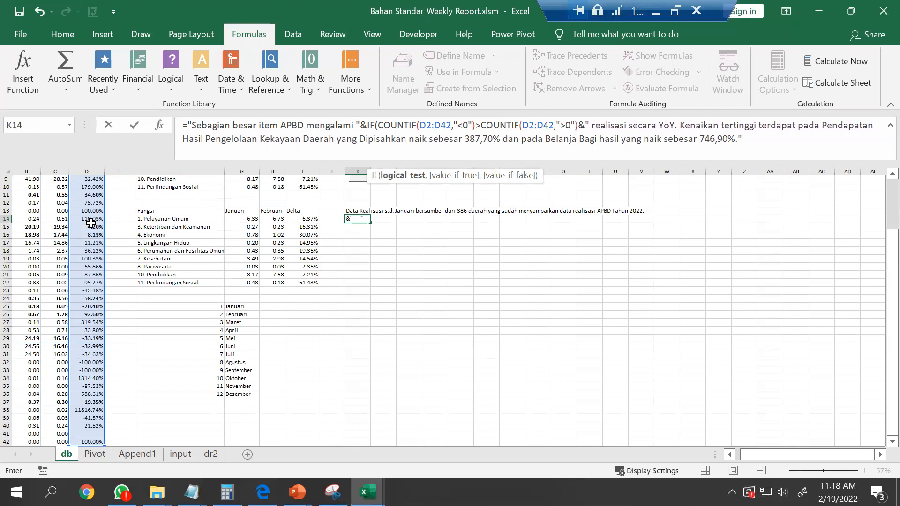
Make the IF function return "penurunan" when true and "kenaikan" when false, and enter the K14 formula.
type(",")
type("\"penu")
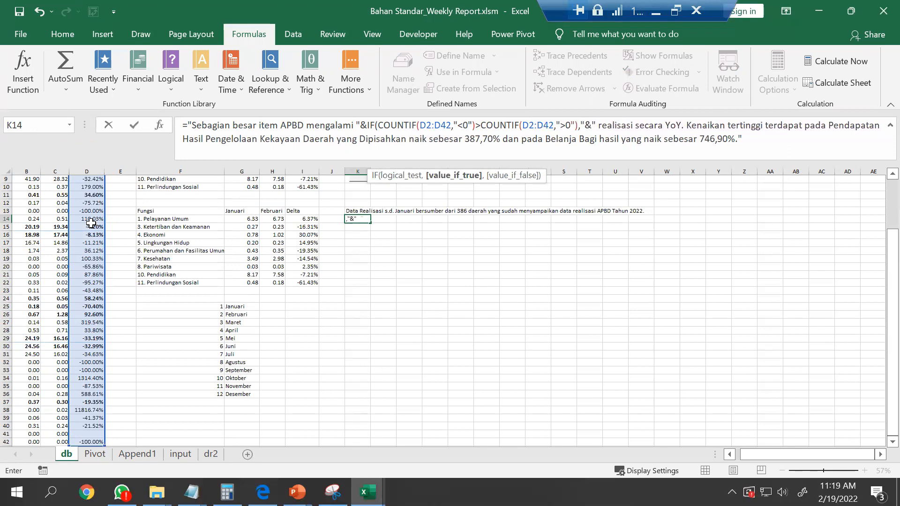
type("runan\"")
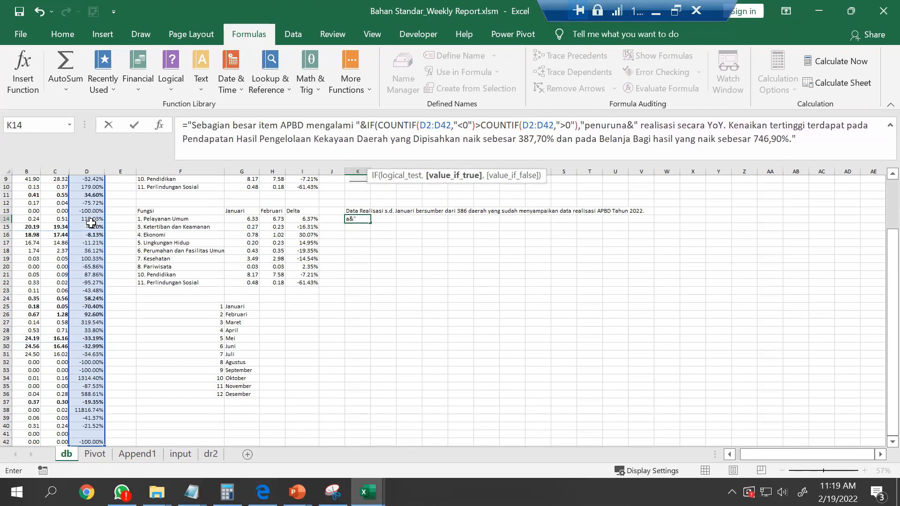
type(",")
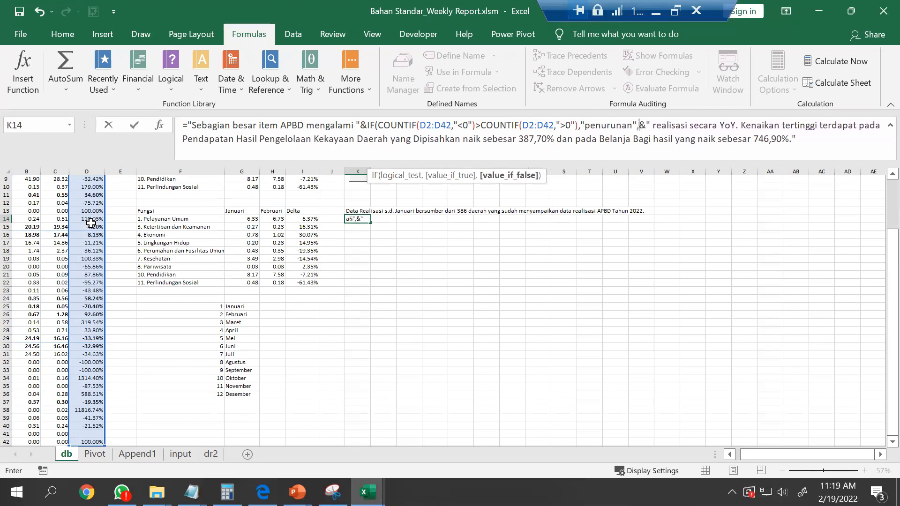
type("\"kenaika")
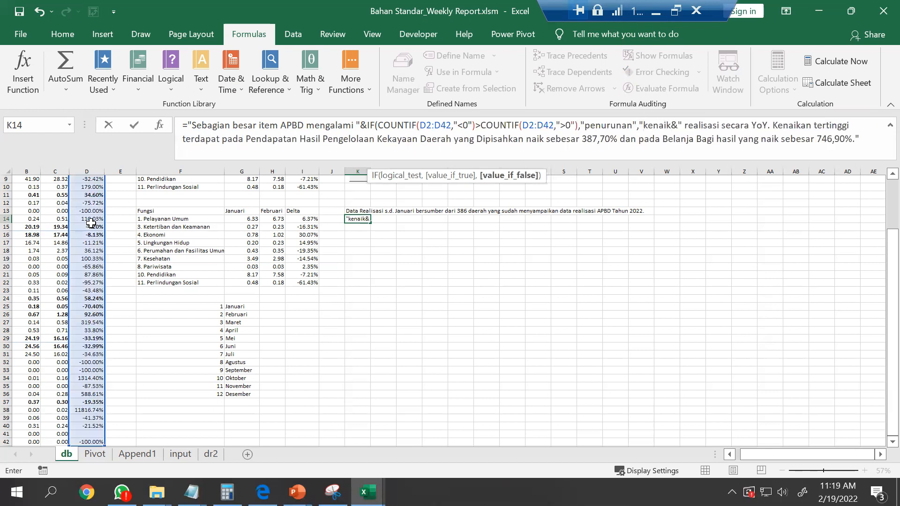
type("n\"")
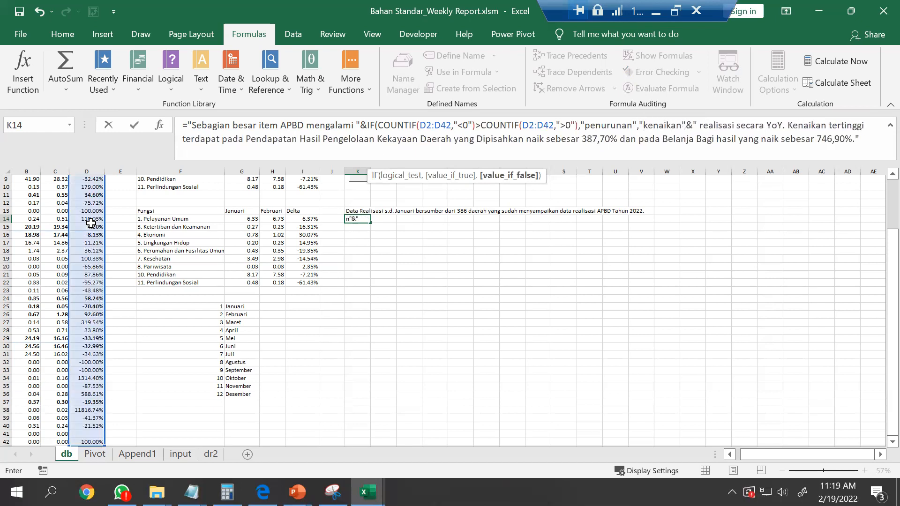
type(")")
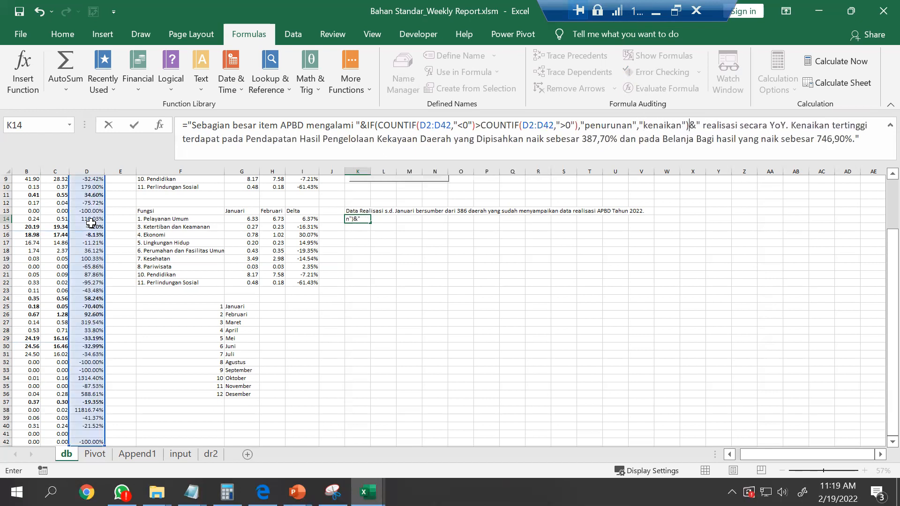
key("Return")
key("Up")
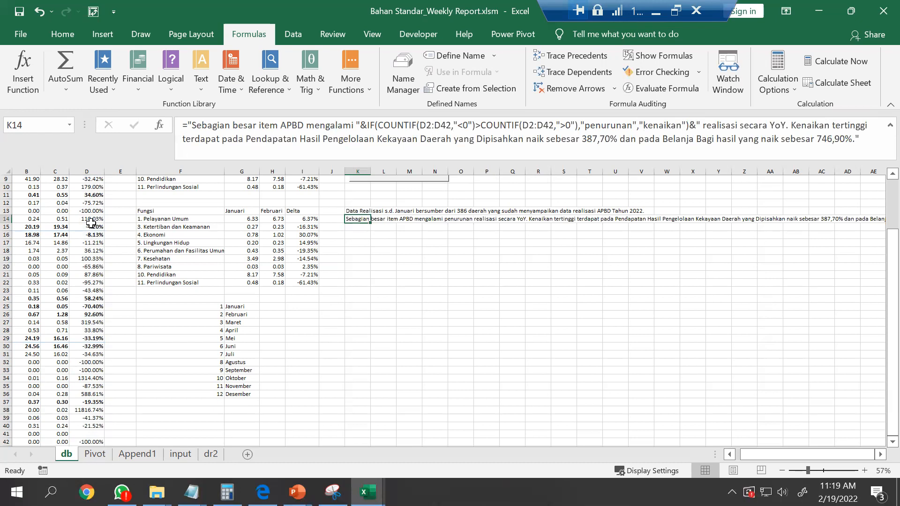
Examine the Delta values in column D up to the header and compare them with the sentence in K14.
left_click(91, 223)
key("Up")
key("Up")
key("Up")
key("Up")
key("Up")
key("Up")
key("Up")
key("Up")
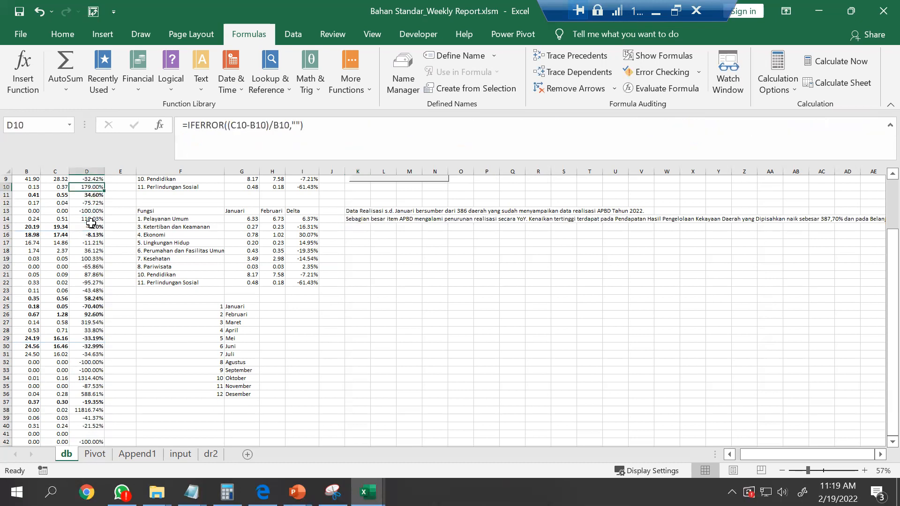
key("Up")
key("Up")
key("Up")
key("Up")
key("Up")
key("Up")
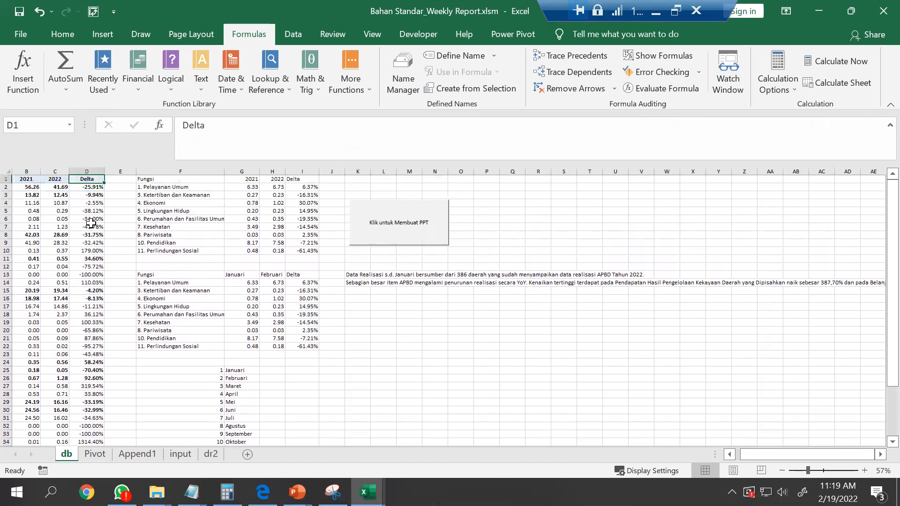
key("Down")
key("Down")
key("Down")
key("Down")
key("Down")
key("Down")
key("Down")
key("Down")
key("Down")
key("Down")
key("Down")
key("Down")
key("Down")
key("Down")
key("Down")
key("Down")
key("Right")
key("Right")
key("Right")
key("Right")
key("Right")
key("Right")
key("Right")
key("Up")
key("Up")
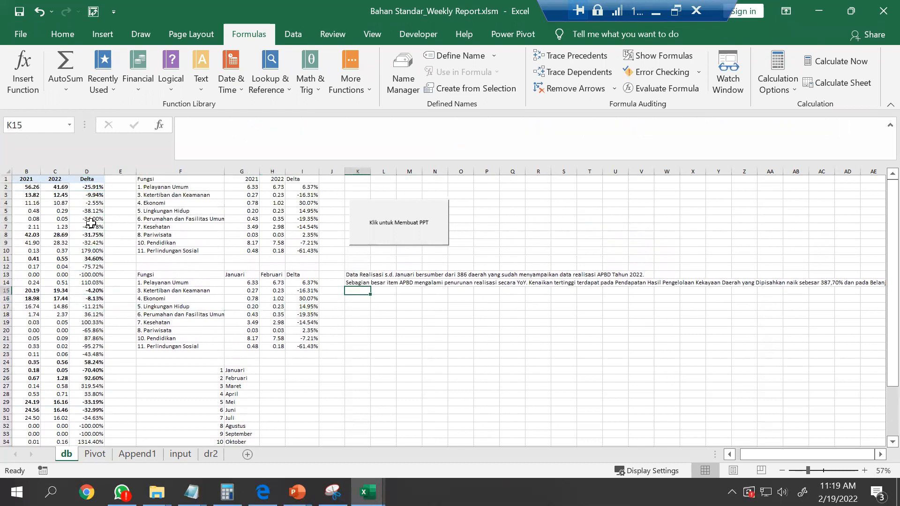
Remove "Pendapatan Hasil Pengelolaan Kekayaan Daerah yang Dipisahkan" from the K14 formula, leaving a gap between & operators and closed quotation marks.
key("Up")
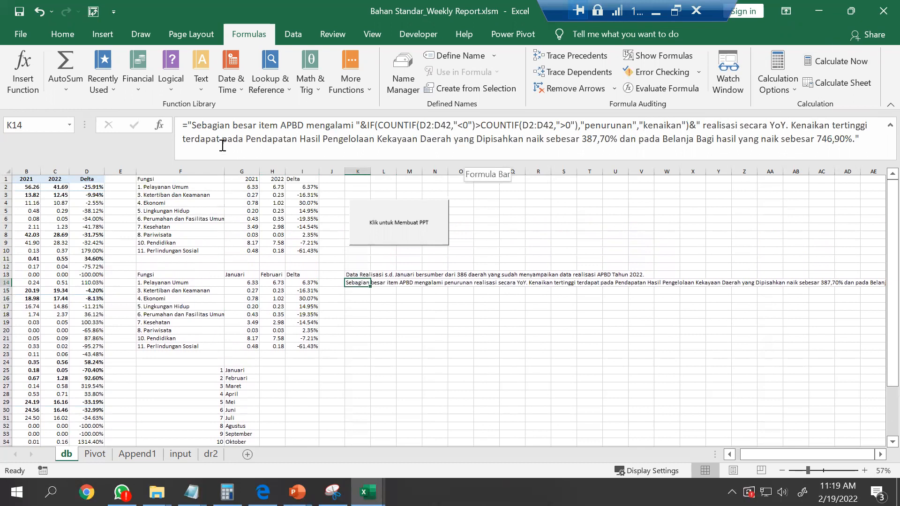
left_click(249, 140)
type("\"&")
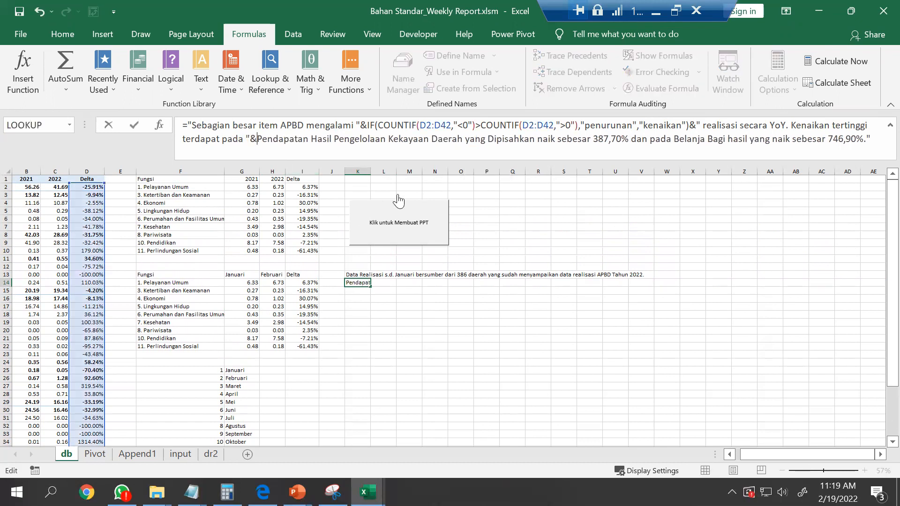
left_click(535, 139)
type("&\"")
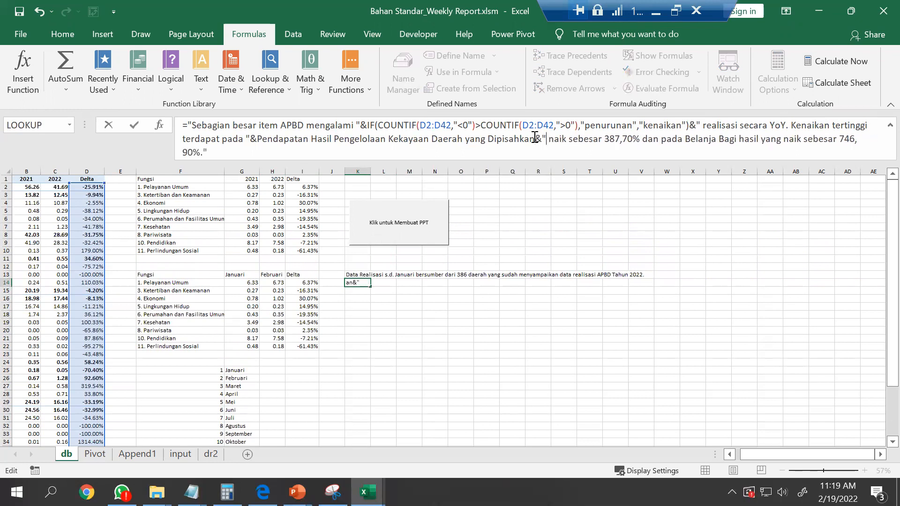
left_click_drag(257, 139, 536, 141)
key("BackSpace")
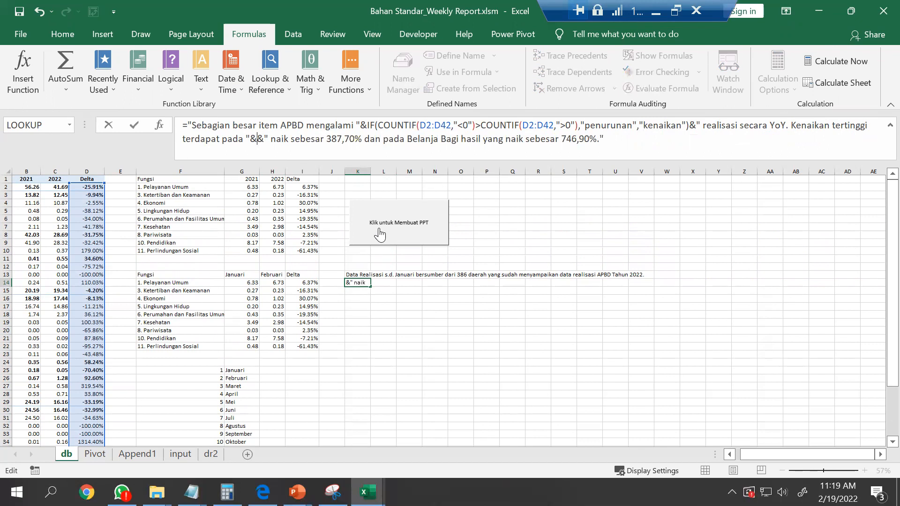
Insert an INDEX function after "terdapat pada" in the K14 formula, with the account names A3:A14 as its array.
type("INDEX(")
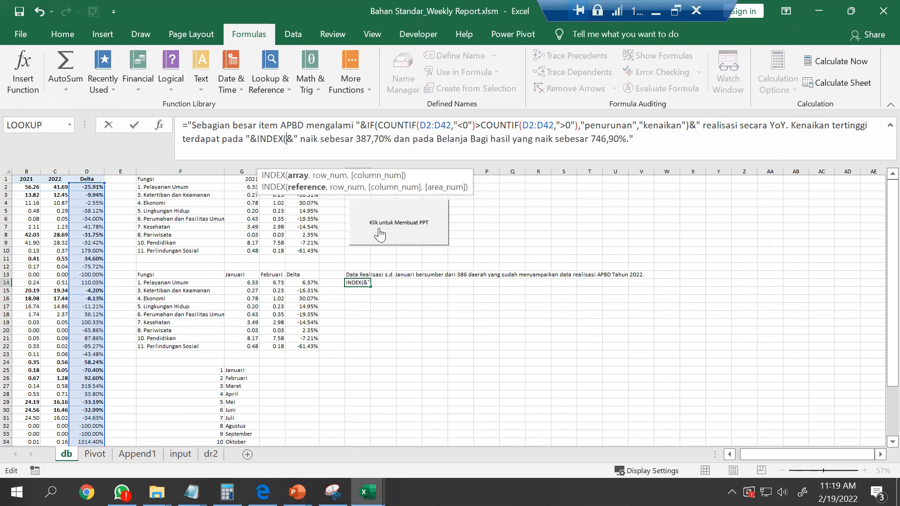
left_click(26, 188)
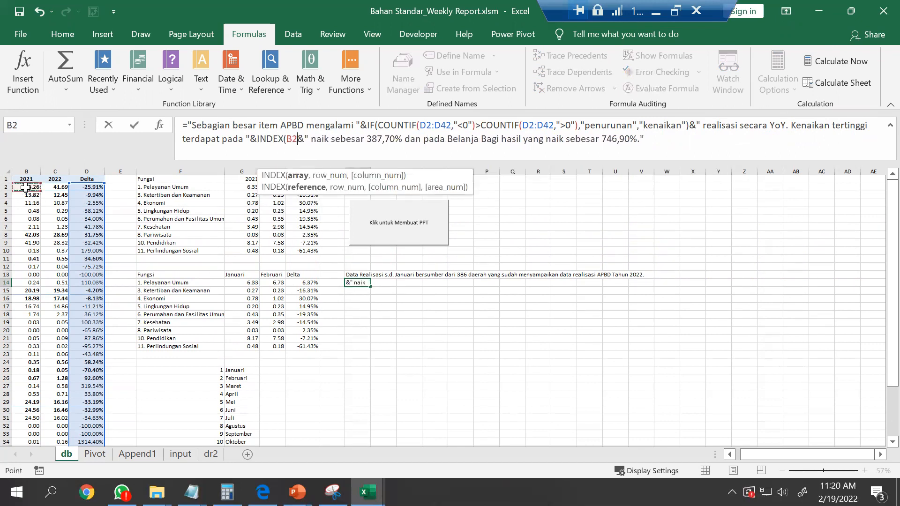
key("Left")
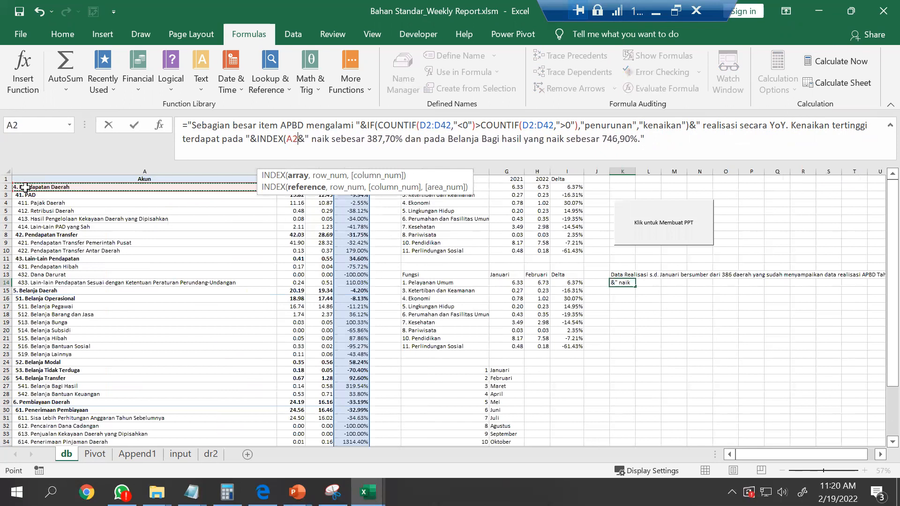
key("Down")
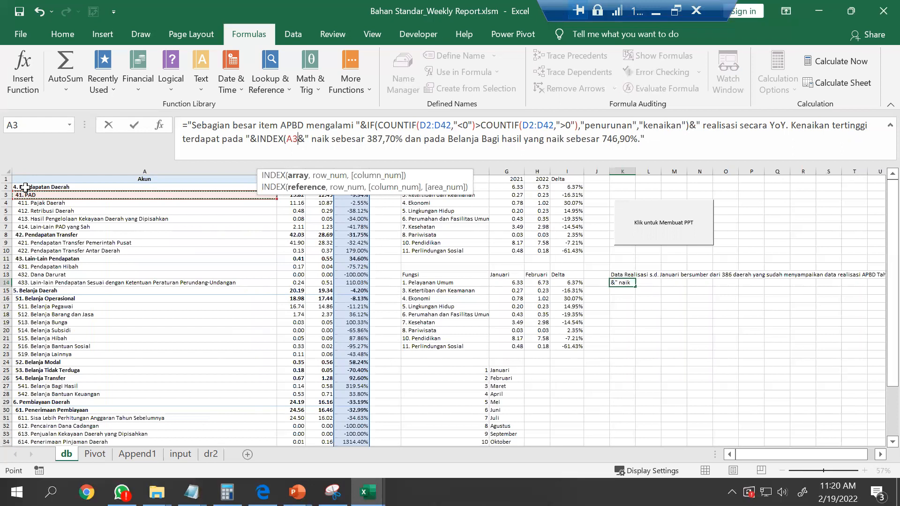
key("shift+Down")
key("shift+Down")
key("shift+Down")
key("shift+Down")
key("shift+Down")
key("shift+Down")
key("shift+Down")
key("shift+Down")
key("shift+Down")
key("shift+Down")
key("shift+Down")
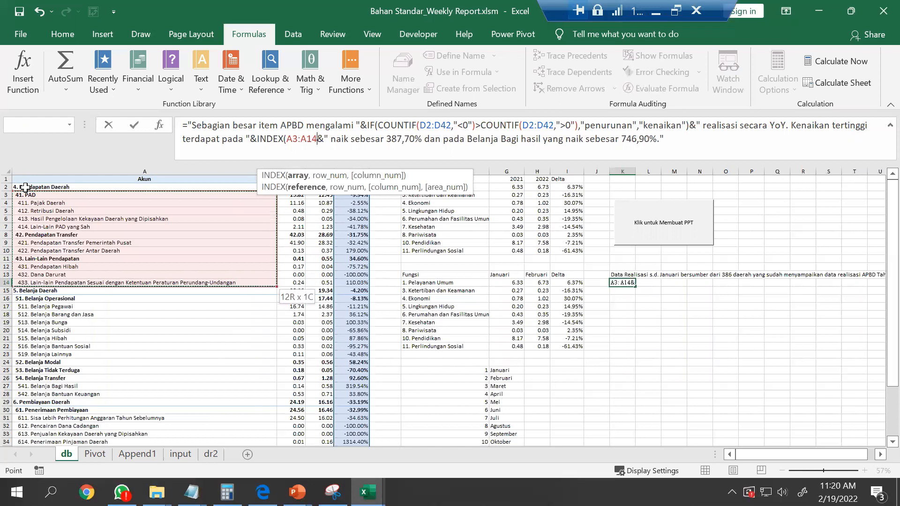
type(",")
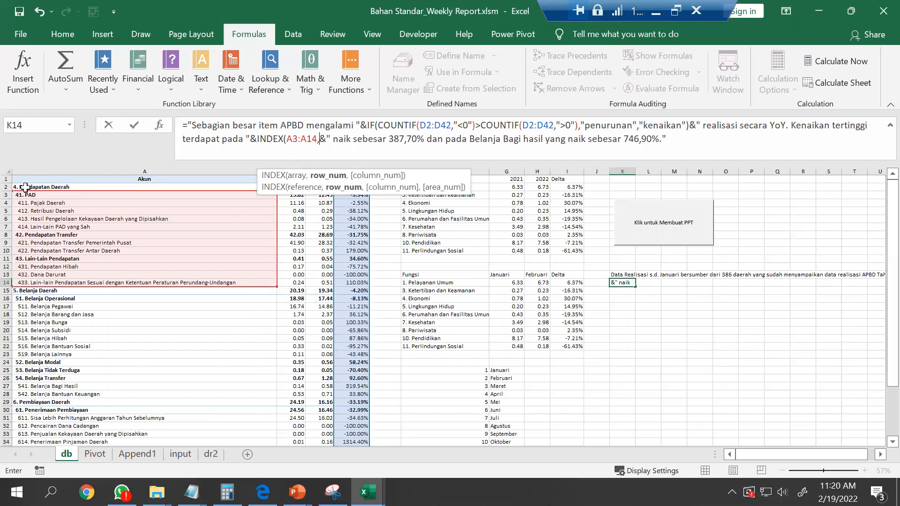
Add MAX(D3:D14) inside the INDEX function to find the largest delta among the revenue items.
type("mat")
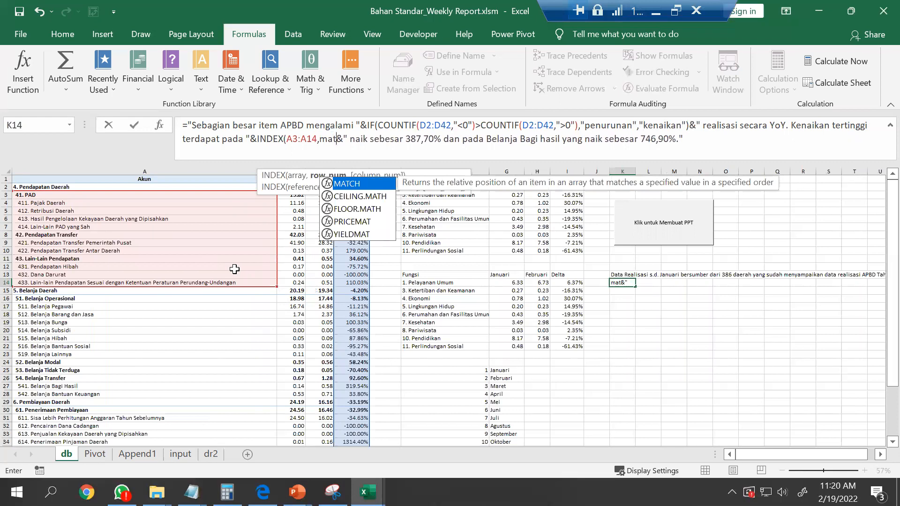
key("Tab")
key("BackSpace")
key("BackSpace")
key("BackSpace")
key("BackSpace")
key("Down")
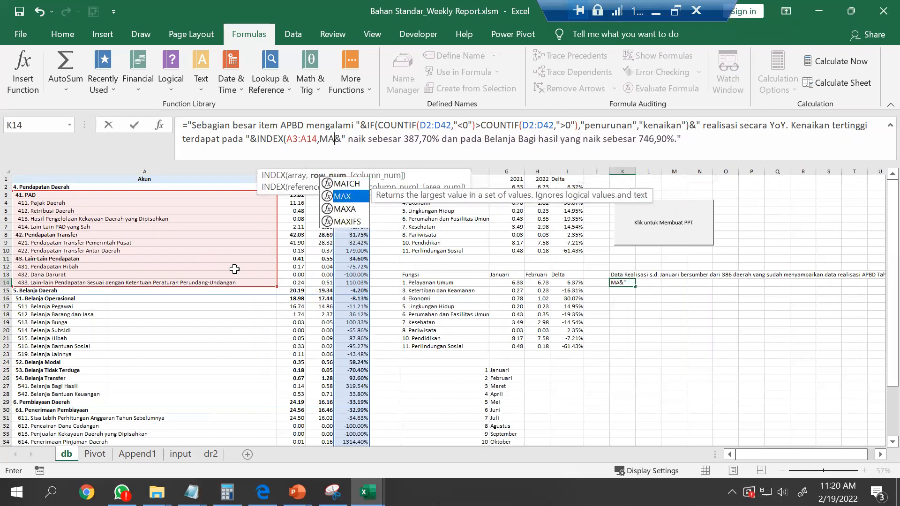
key("Tab")
left_click_drag(353, 196, 354, 282)
type(",")
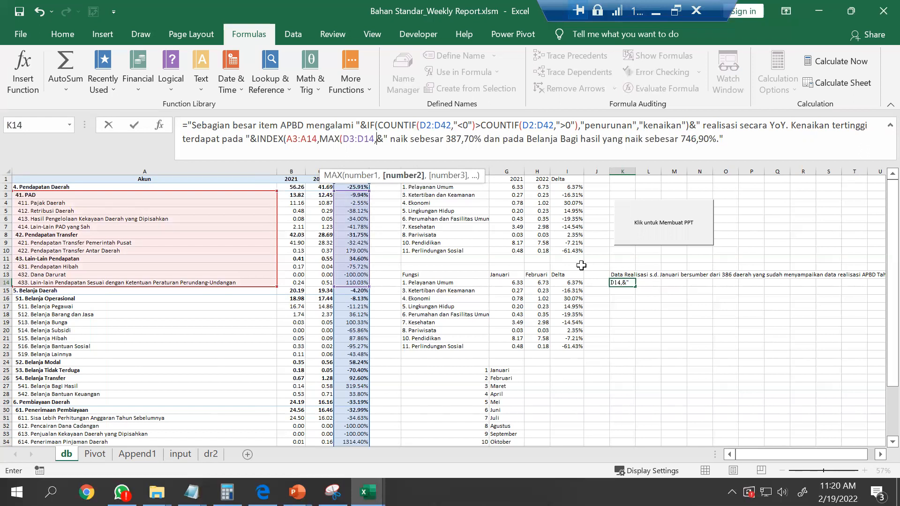
left_click(382, 139)
key("BackSpace")
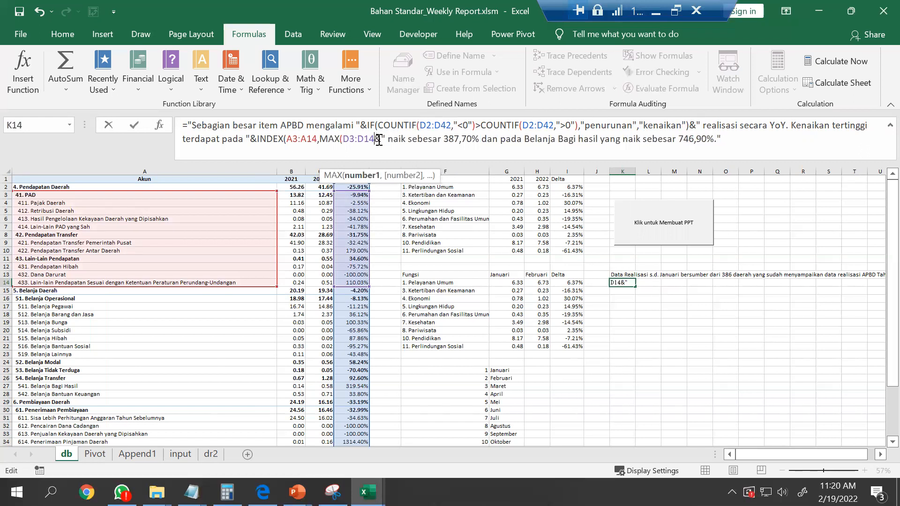
type(")")
Wrap MAX(D3:D14) in a MATCH function with lookup array D3:D14 and match type 0, and enter the K14 formula.
left_click(321, 138)
type("MATCH(")
left_click(413, 138)
type(",")
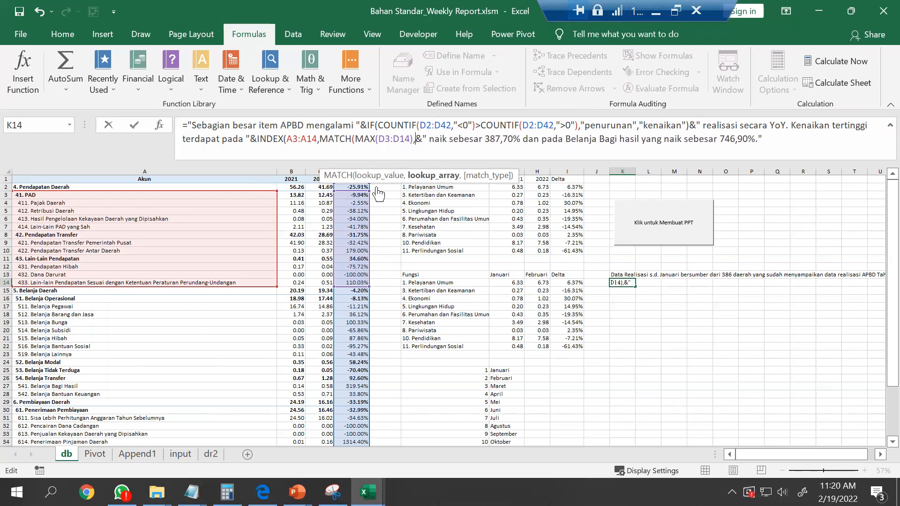
left_click(352, 194)
left_click_drag(349, 298, 347, 283)
type(",0))")
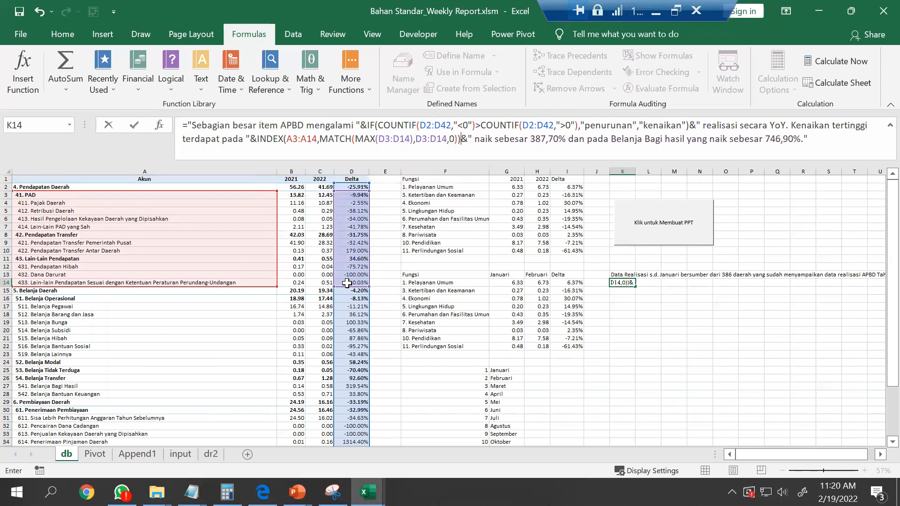
key("ctrl+Return")
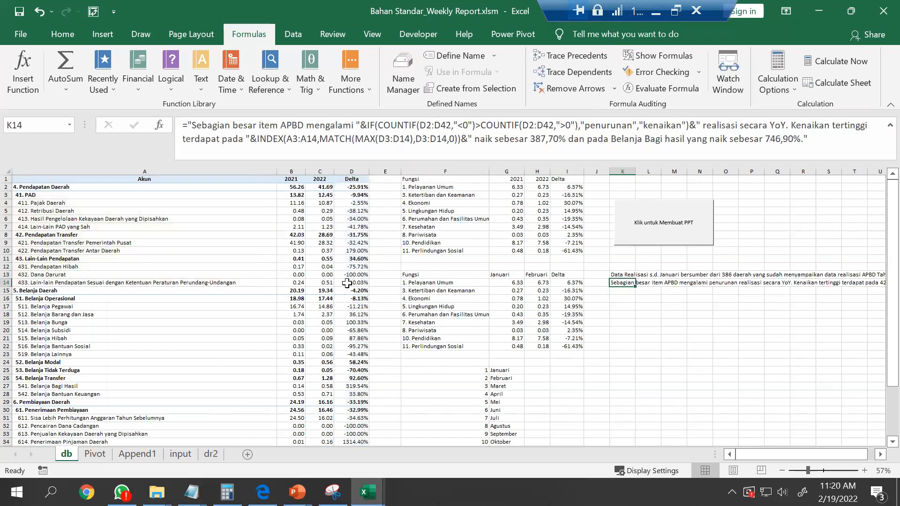
Wrap the INDEX function in K14 in REPLACE with start 1, length 5 and empty replacement text, and enter the formula.
left_click(880, 455)
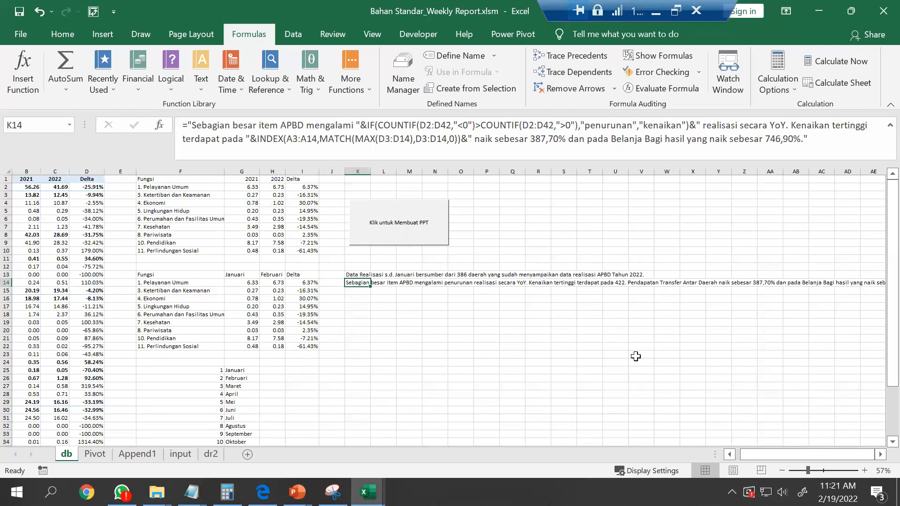
left_click(259, 138)
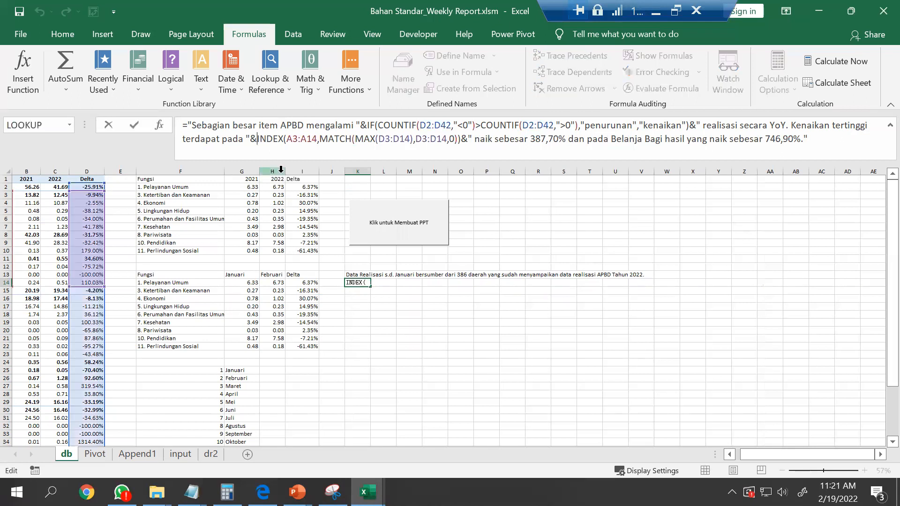
type("REPLACE(")
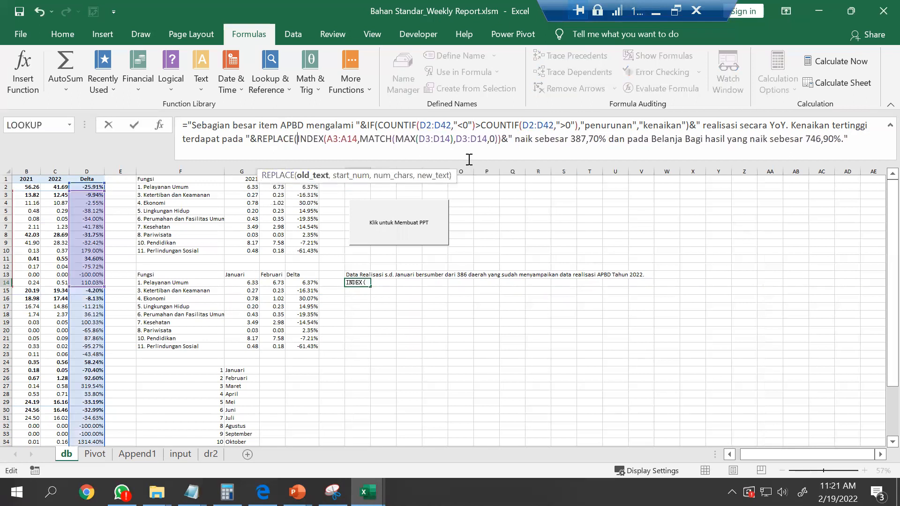
left_click(501, 139)
type(",1,")
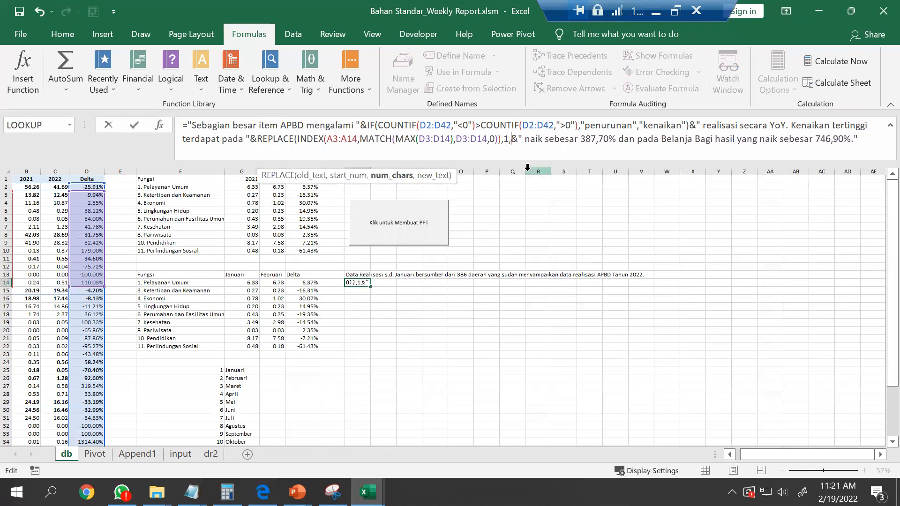
type("5,\"\")")
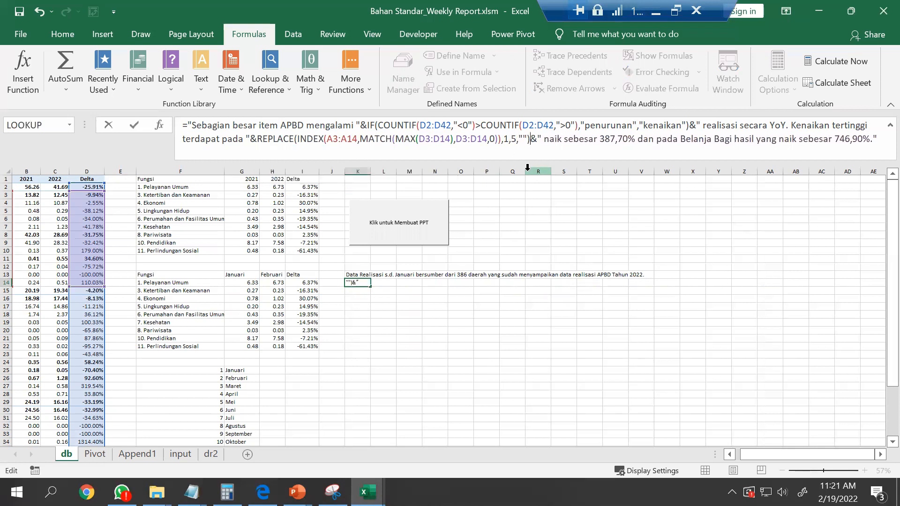
key("ctrl+Return")
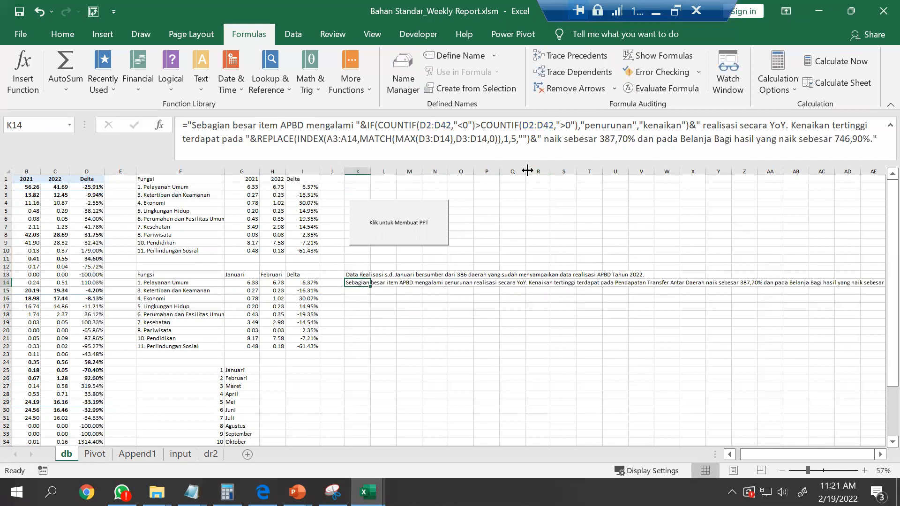
Compare the K14 sentence with the account name and delta in row 10 of the APBD table.
key("Left")
key("Left")
key("Left")
key("Left")
key("Left")
key("Left")
key("Left")
key("Left")
key("Left")
key("Left")
key("Up")
key("Up")
key("Up")
key("Up")
key("Right")
key("Right")
key("Right")
key("Right")
key("Right")
key("Right")
key("Right")
key("Right")
key("Right")
key("Down")
key("Down")
key("Down")
key("Down")
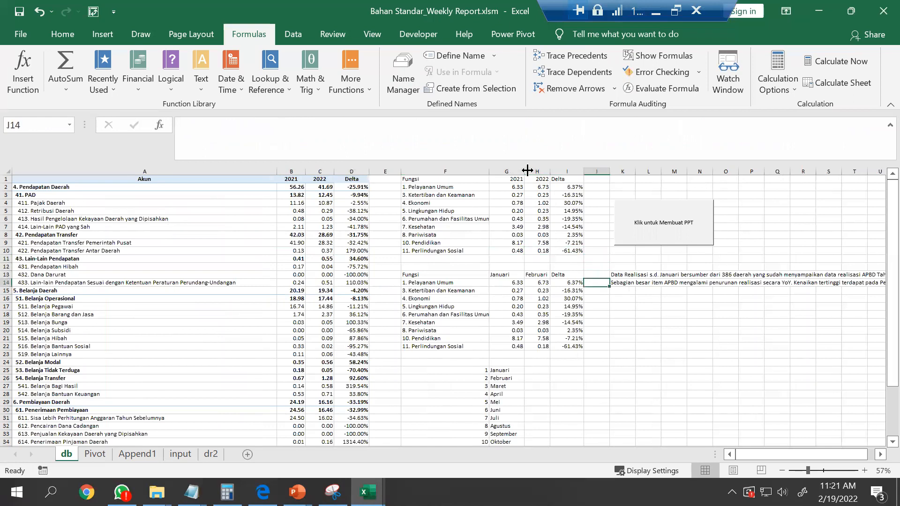
key("Right")
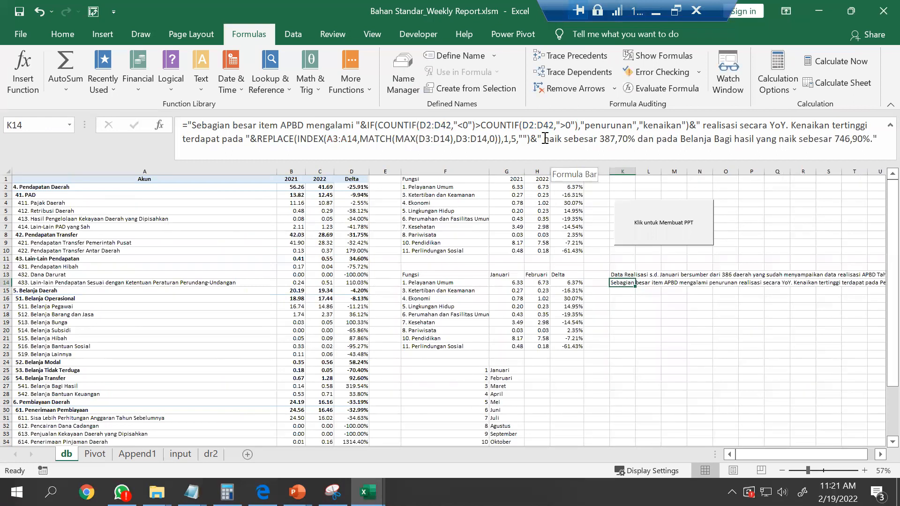
Insert "yang" before "naik sebesar" in the K14 formula and separate 387,70% from the surrounding text with quotation marks and & operators.
left_click(545, 139)
type("yang")
key("ctrl+Right")
key("ctrl+Right")
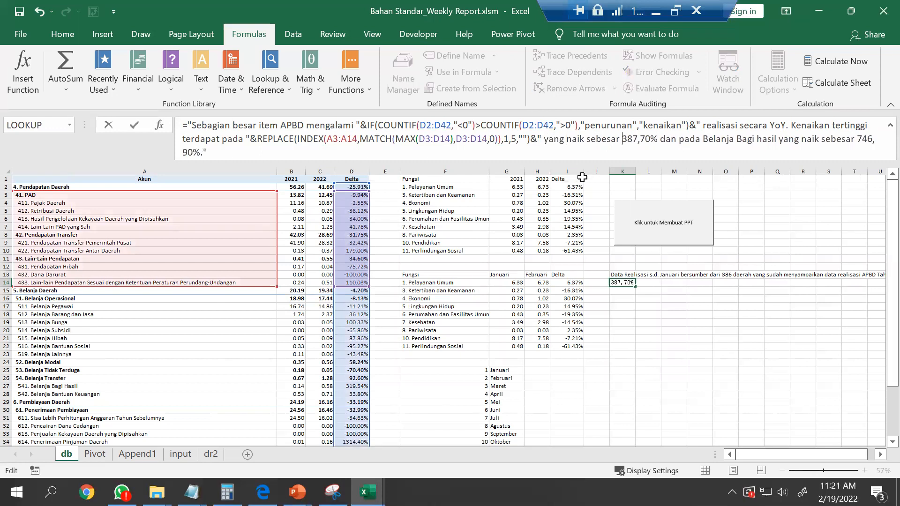
type("\"&")
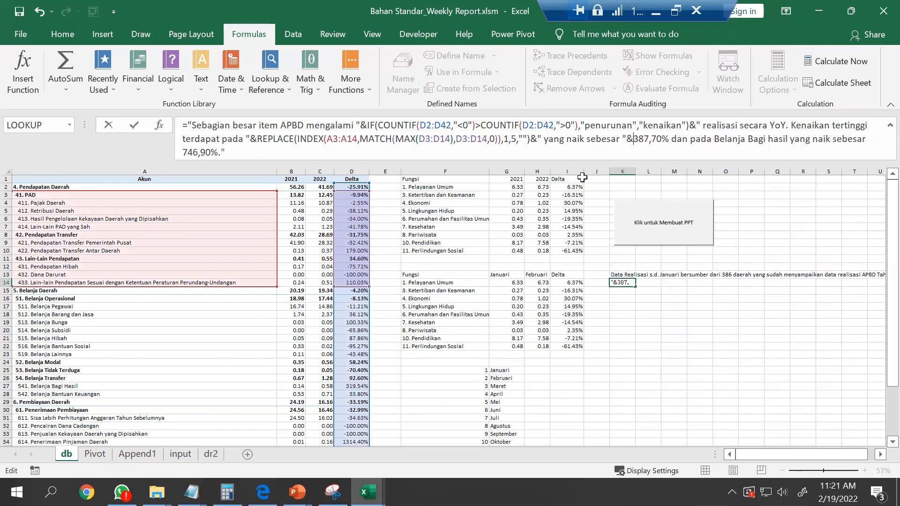
left_click(670, 139)
type("&\"")
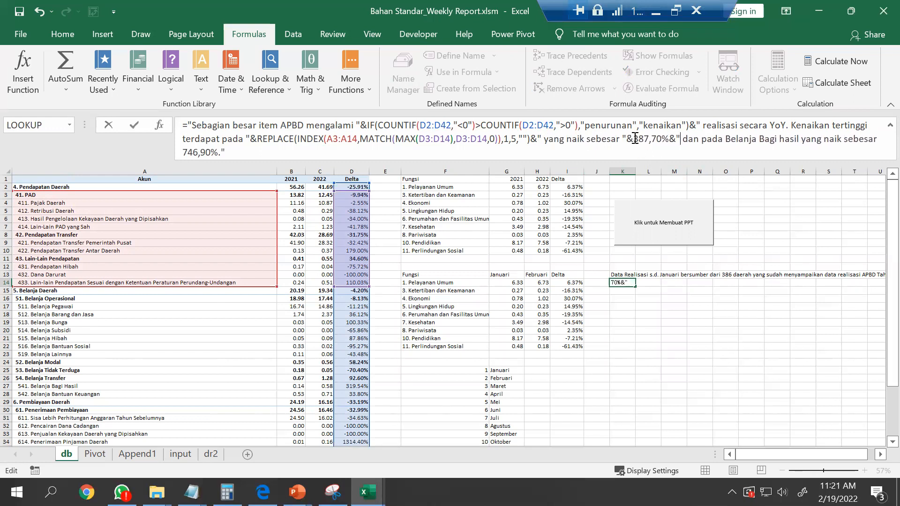
Replace 387,70% in the K14 formula with a copy of MAX(D3:D14) from the MATCH function, and enter it.
left_click_drag(634, 139, 669, 141)
type("TEXT(")
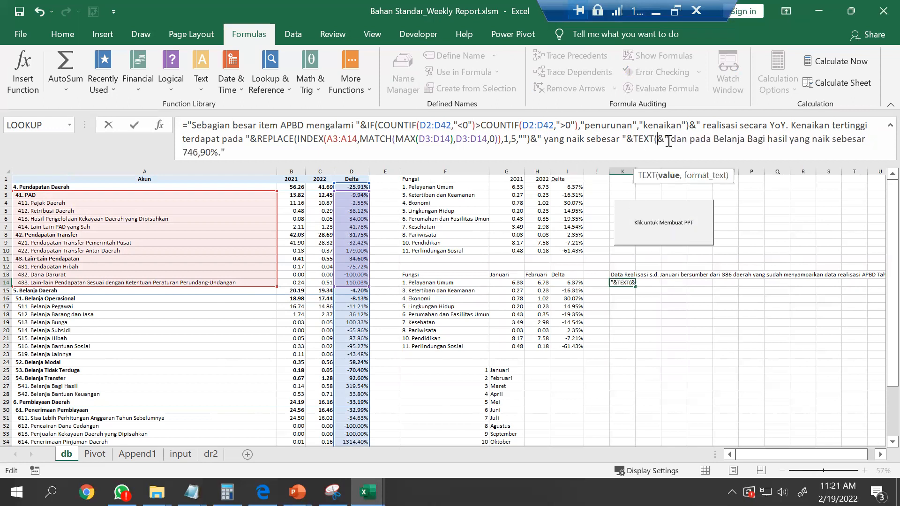
left_click_drag(396, 137, 490, 143)
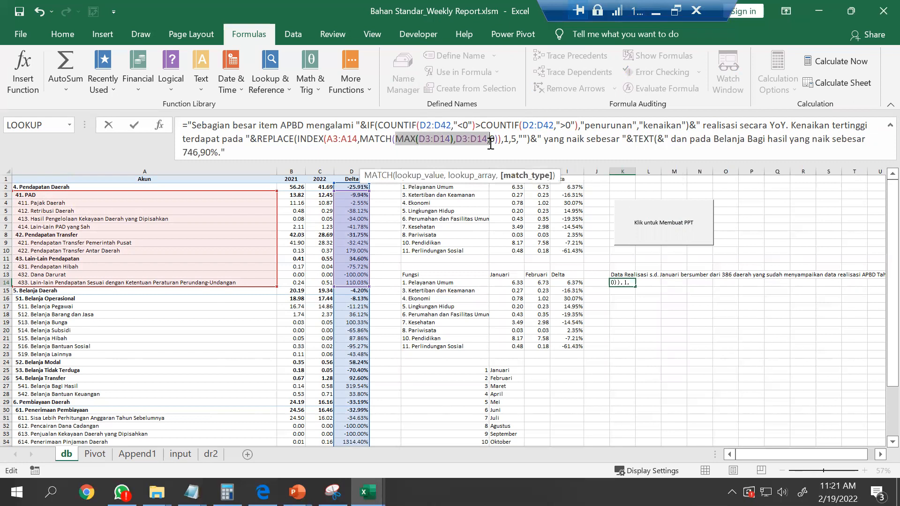
key("BackSpace")
key("ctrl+z")
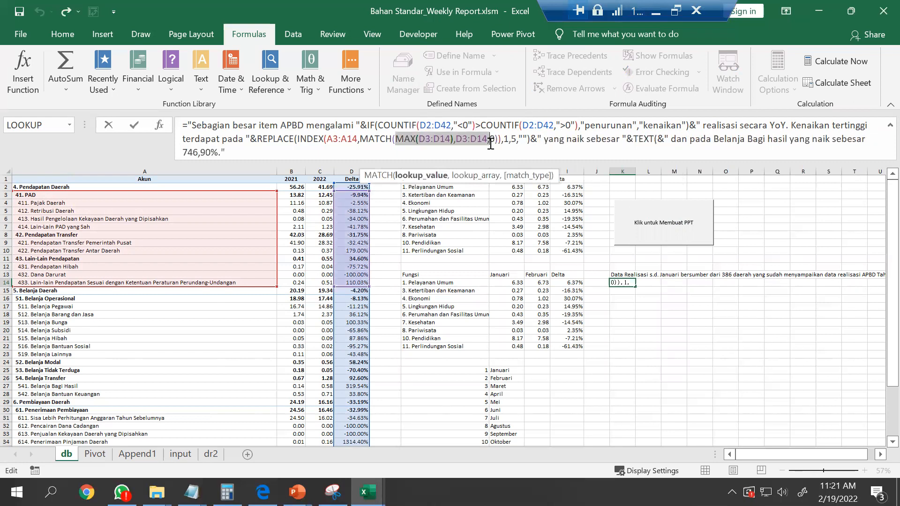
left_click(455, 140, "shift")
key("ctrl+c")
left_click(651, 141)
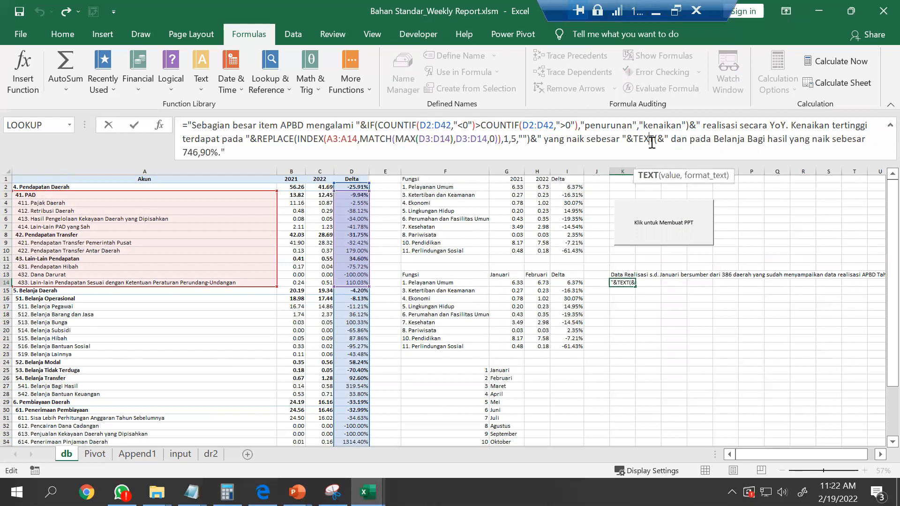
key("Left")
key("shift+Right")
key("shift+Right")
key("shift+Right")
key("shift+Right")
key("shift+Right")
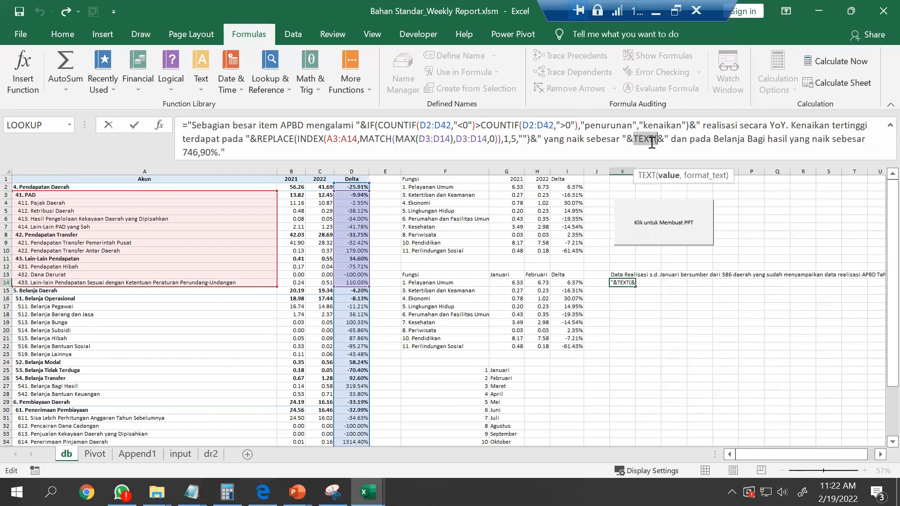
key("ctrl+v")
key("Return")
Review the full K14 sentence across row 14, checking how the highest increase is displayed.
key("Up")
key("Right")
key("Right")
key("Right")
key("Right")
key("Right")
key("Right")
key("Right")
key("Right")
key("Right")
key("Right")
key("Right")
key("Right")
key("Right")
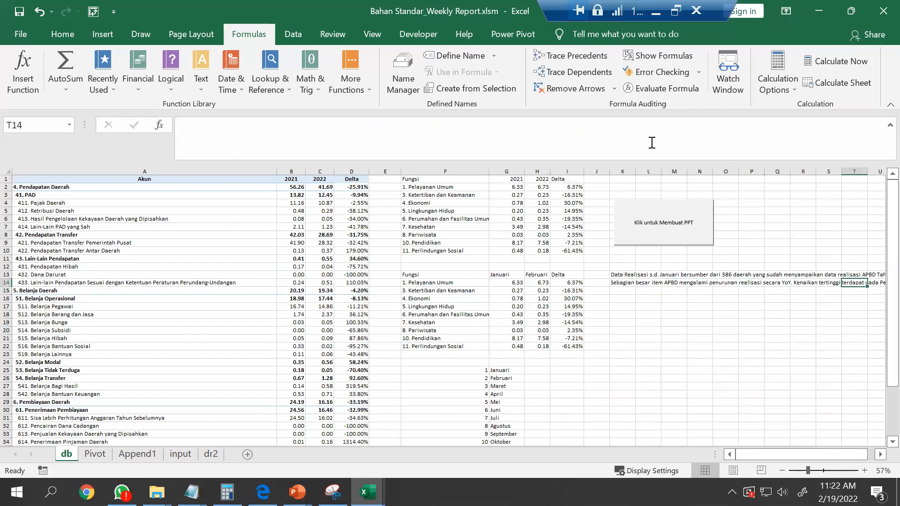
key("Right")
key("Right")
key("Right")
key("Right")
key("Left")
key("Left")
key("Left")
key("Left")
key("Left")
key("Left")
key("Left")
key("Left")
key("Left")
key("Left")
key("Left")
key("Left")
key("Left")
key("Left")
key("Left")
key("Left")
key("Left")
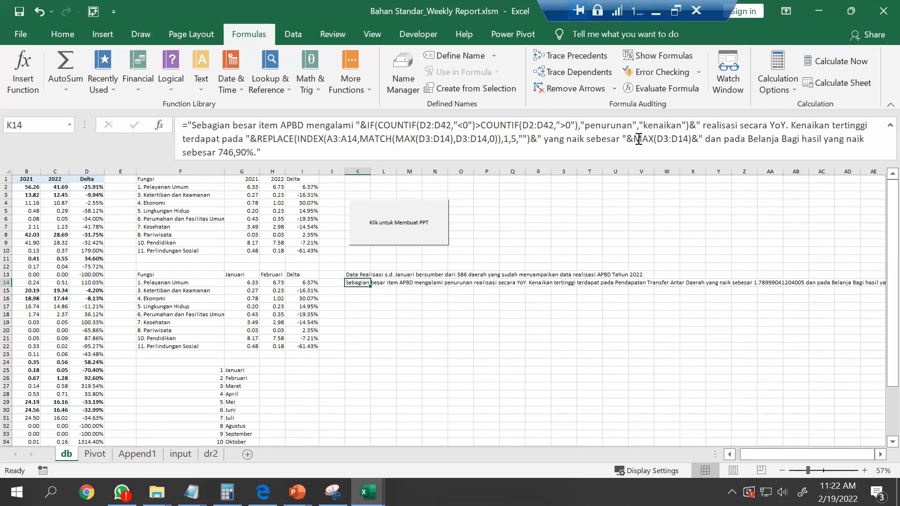
Wrap the MAX(D3:D14) after "naik sebesar" in a TEXT function with format "0.00%" and enter the K14 formula.
left_click(641, 139)
type("tex")
key("Tab")
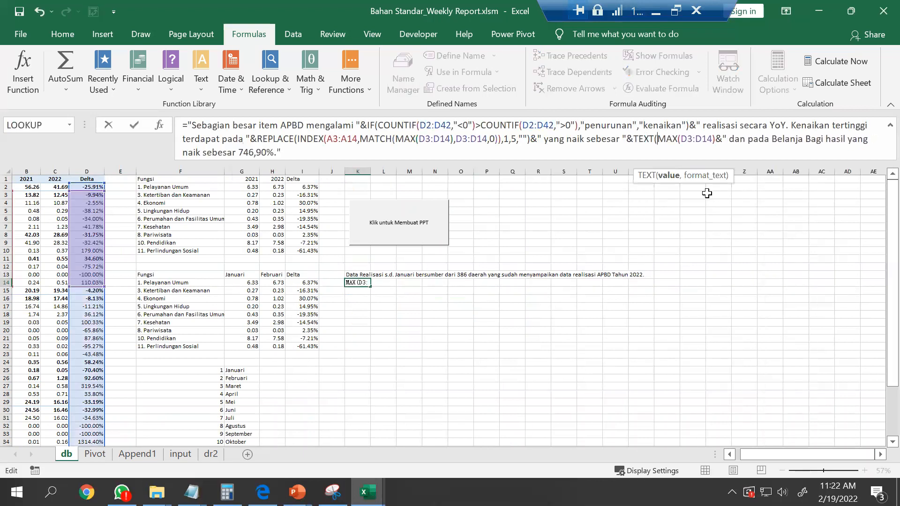
left_click(716, 140)
type(",\"0")
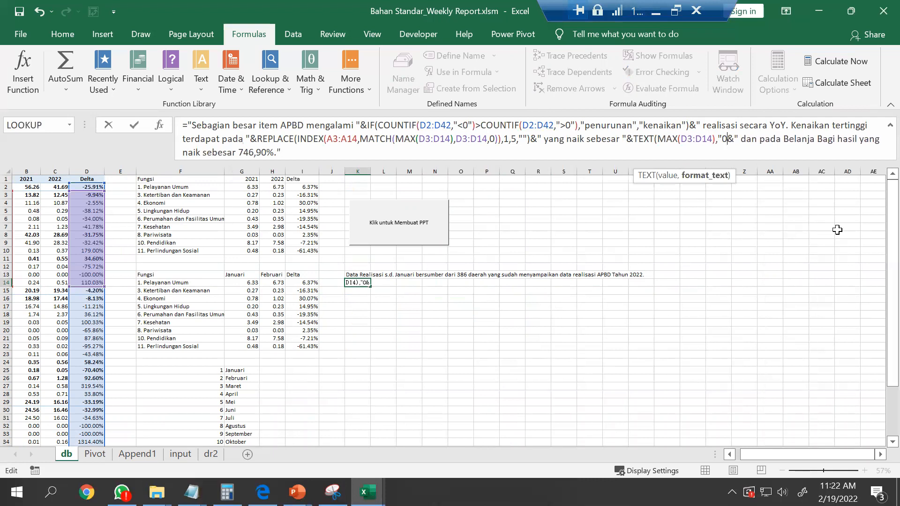
type(".00")
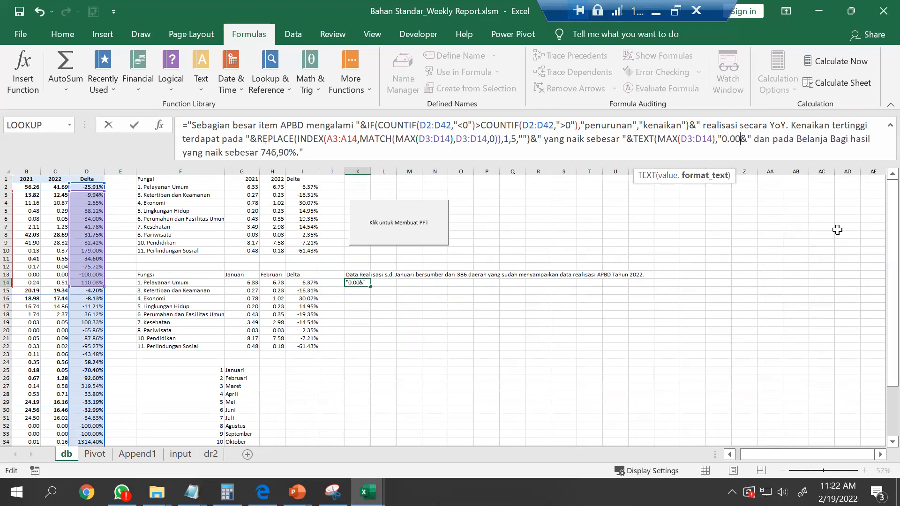
type("%")
key("Return")
key("Return")
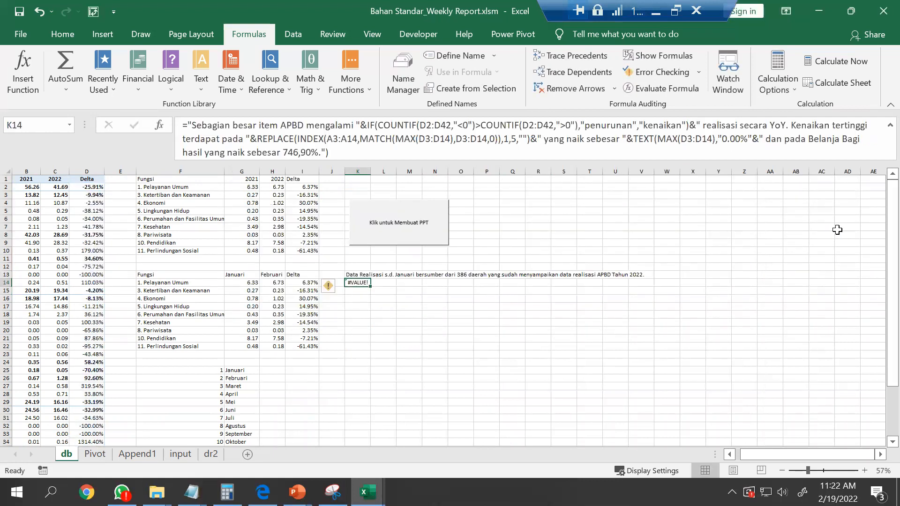
Add the missing closing parenthesis of the TEXT function right after "0.00%" in the K14 formula.
left_click(636, 137)
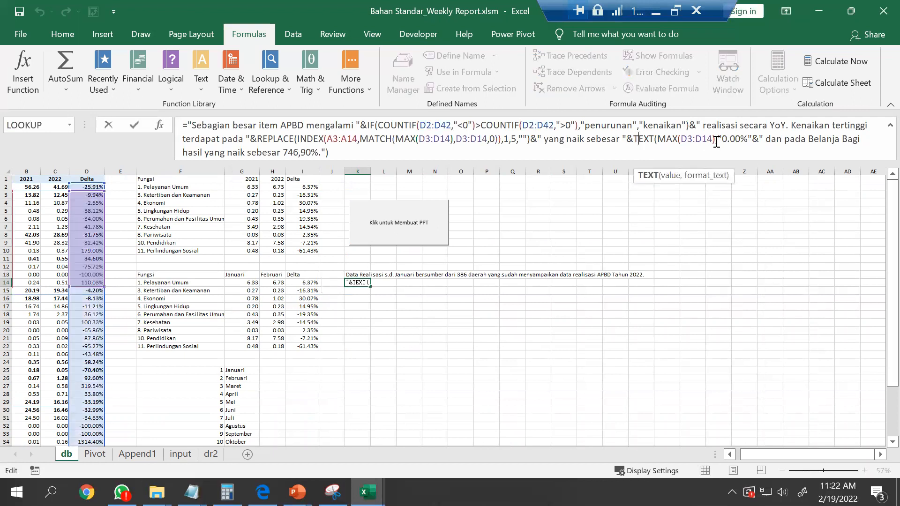
left_click(751, 139)
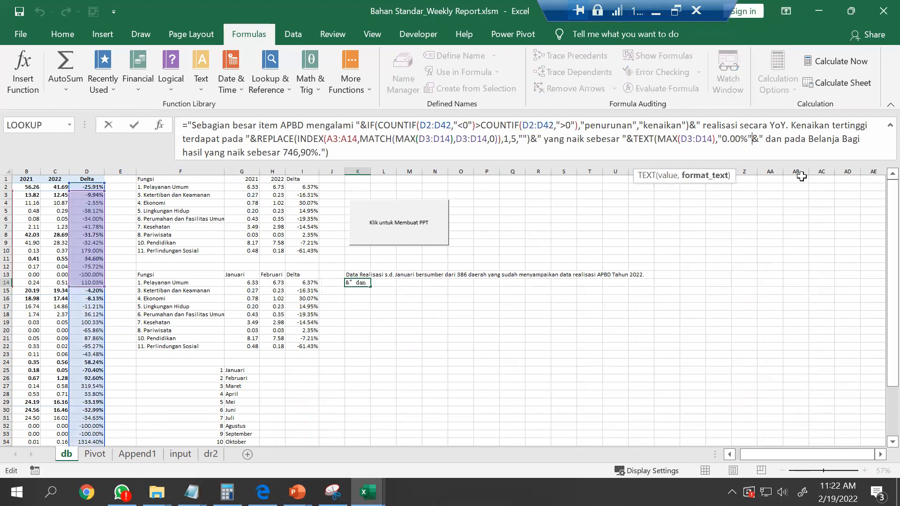
type(")")
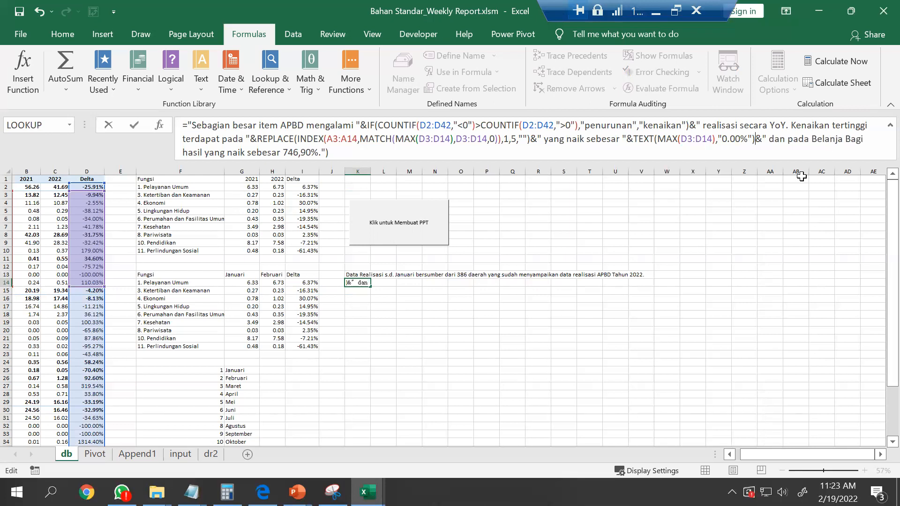
key("BackSpace")
key("BackSpace")
key("BackSpace")
key("BackSpace")
key("BackSpace")
key("BackSpace")
key("BackSpace")
key("BackSpace")
key("BackSpace")
key("BackSpace")
key("BackSpace")
key("BackSpace")
key("BackSpace")
key("BackSpace")
key("BackSpace")
key("ctrl+z")
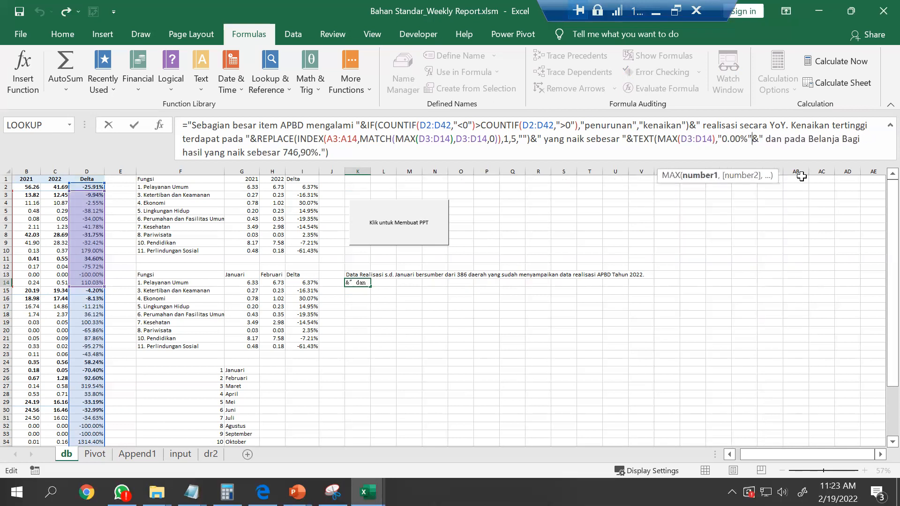
Remove the TEXT function and its "0.00%" format from around the MAX(D3:D14) that follows "naik sebesar".
left_click(659, 138)
key("BackSpace")
key("BackSpace")
key("BackSpace")
key("BackSpace")
key("BackSpace")
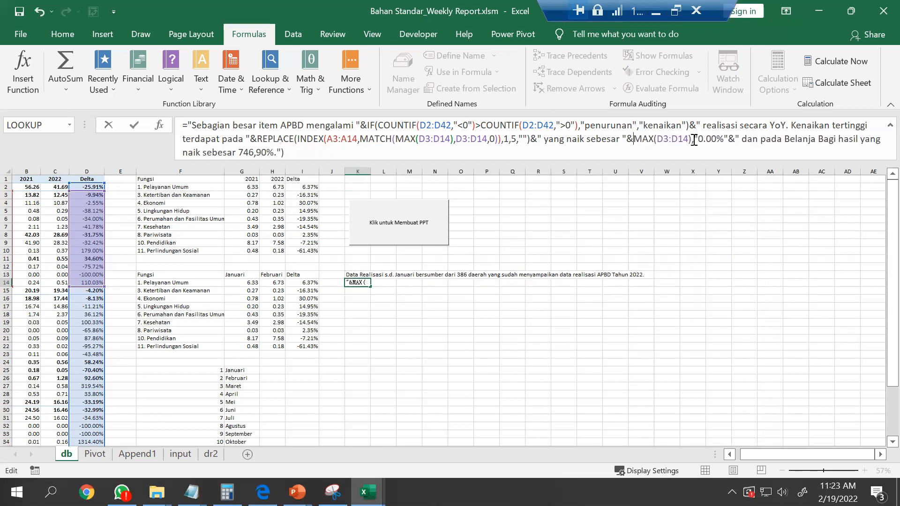
key("Right")
key("Right")
key("Right")
key("Right")
key("Right")
key("Right")
key("Right")
key("Right")
key("Right")
key("Right")
key("Right")
key("Right")
key("Right")
key("Right")
key("Right")
left_click_drag(691, 141, 730, 143)
Divide the MAX(D3:D14) after "naik sebesar" by 100 and wrap it in a ROUND function with 2 digits.
type("/100")
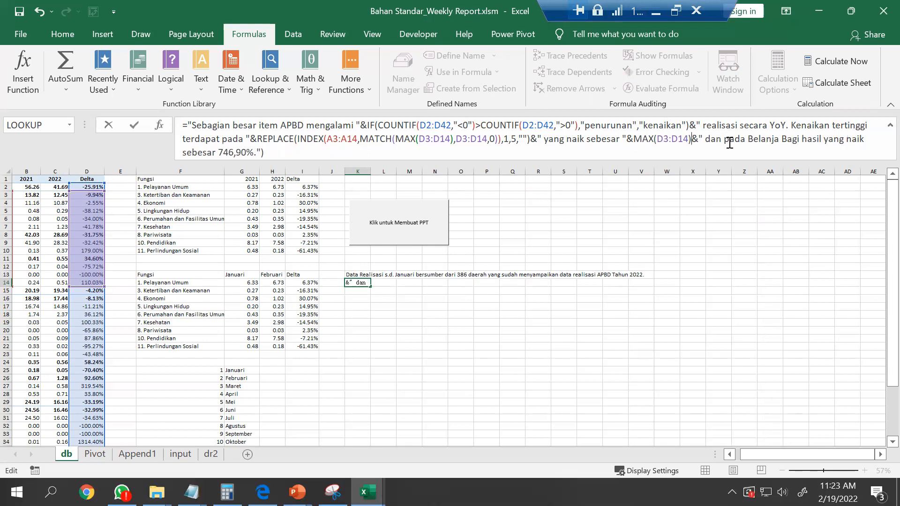
left_click(633, 140)
type("rou")
key("Tab")
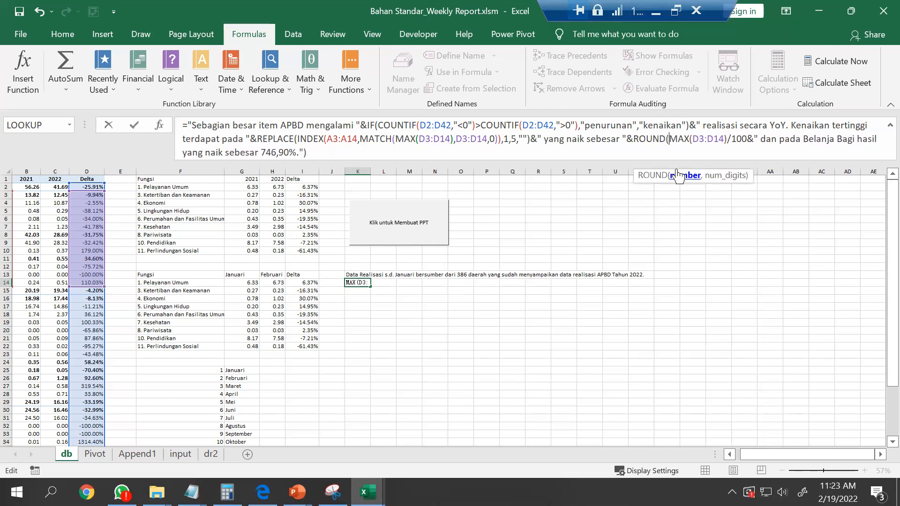
left_click(756, 144)
type(",")
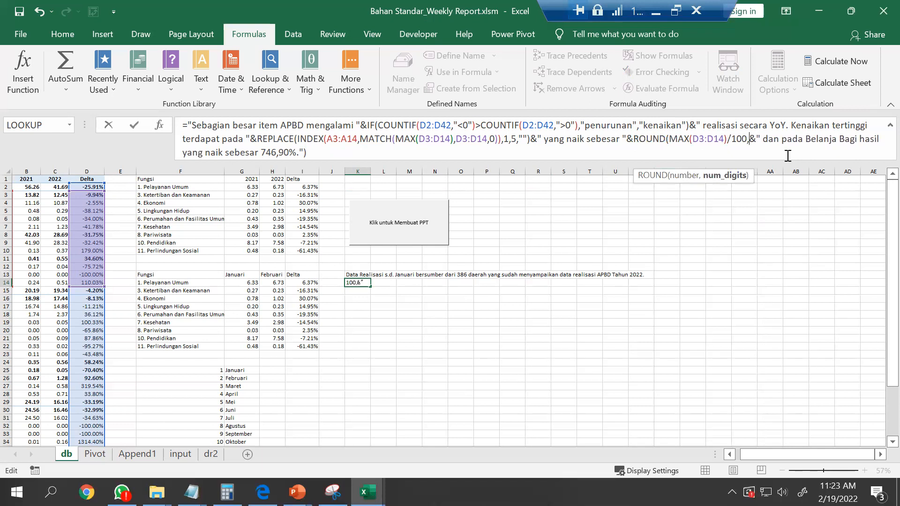
type("2)")
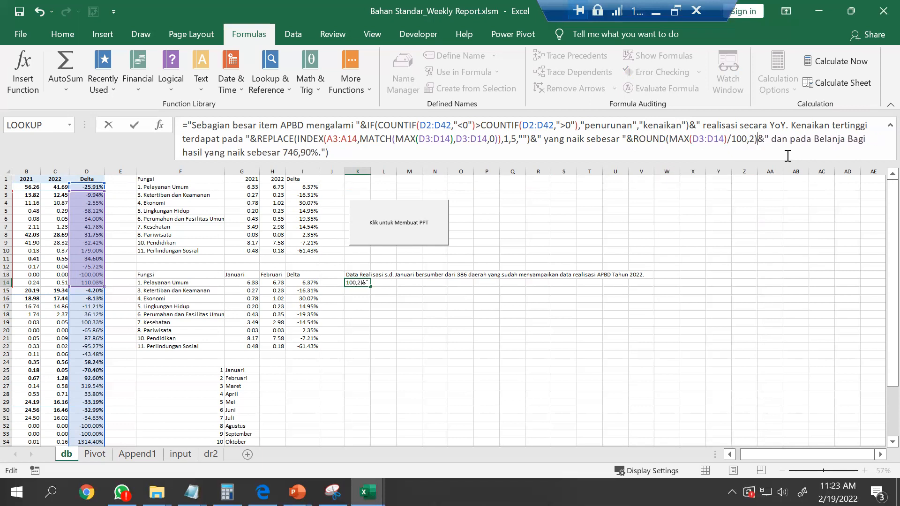
Add a % sign before " dan pada Belanja Bagi hasil" in the K14 formula and try to enter it, declining the suggested correction.
left_click(769, 140)
type("%")
key("Return")
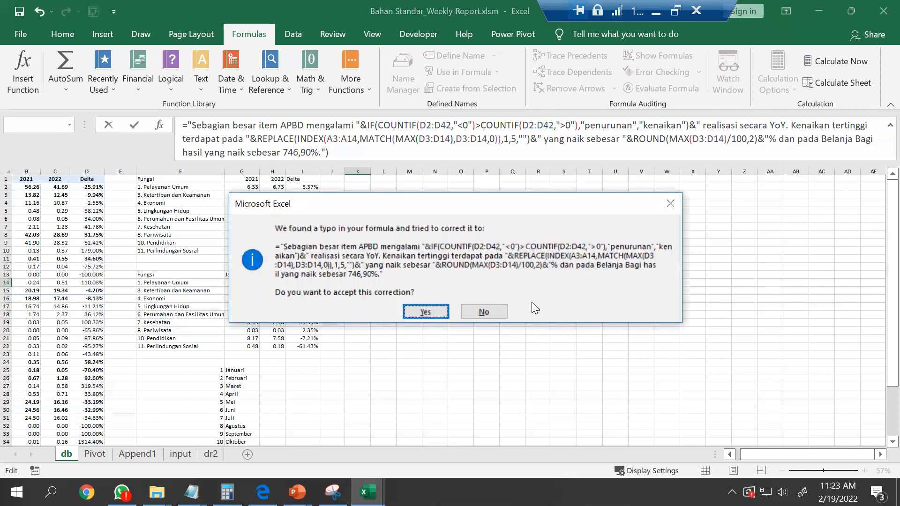
left_click(492, 312)
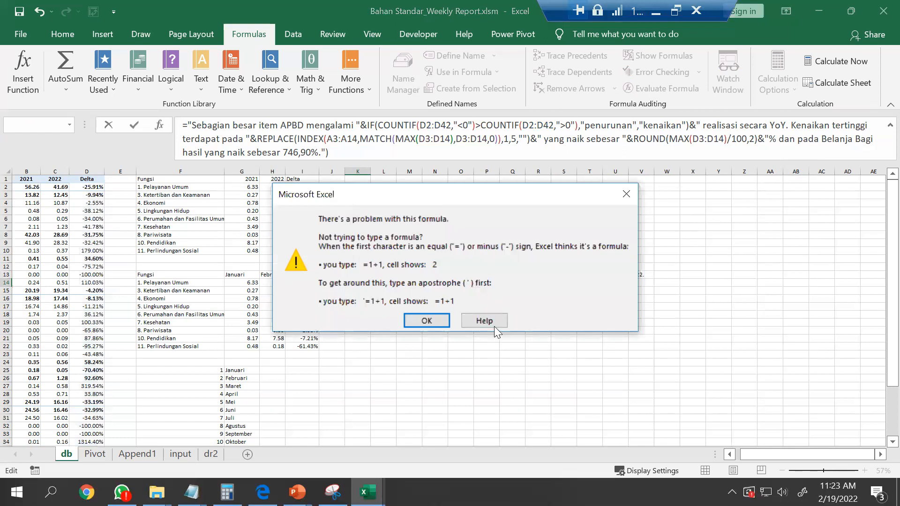
left_click(427, 321)
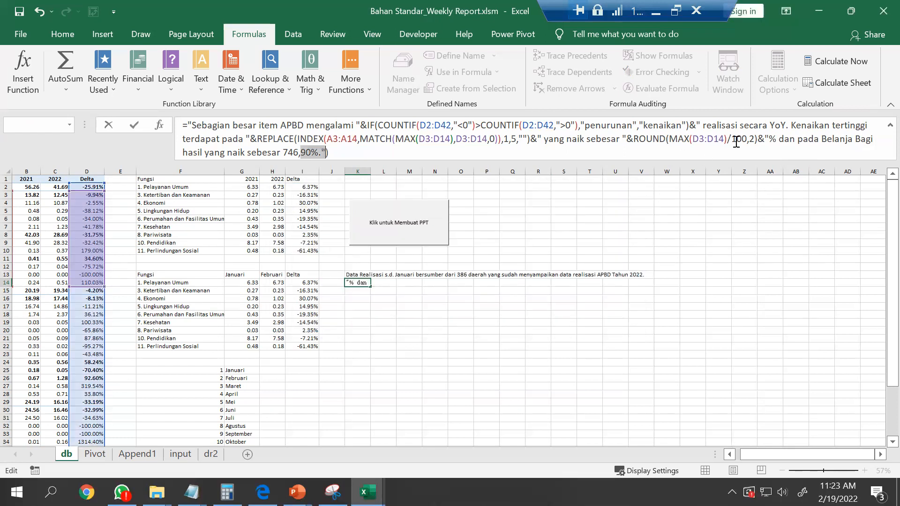
Remove the surplus closing parenthesis at the very end of the K14 formula and enter it.
left_click(725, 139)
type(")")
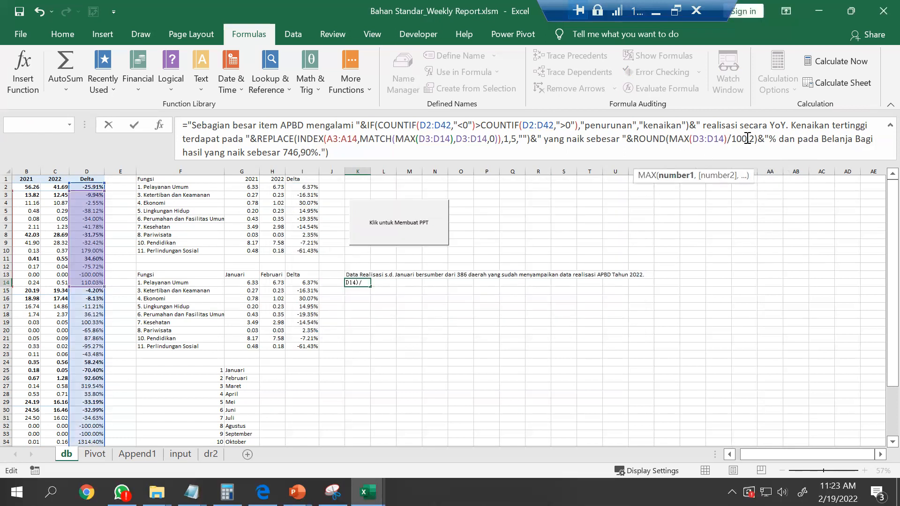
left_click(755, 139)
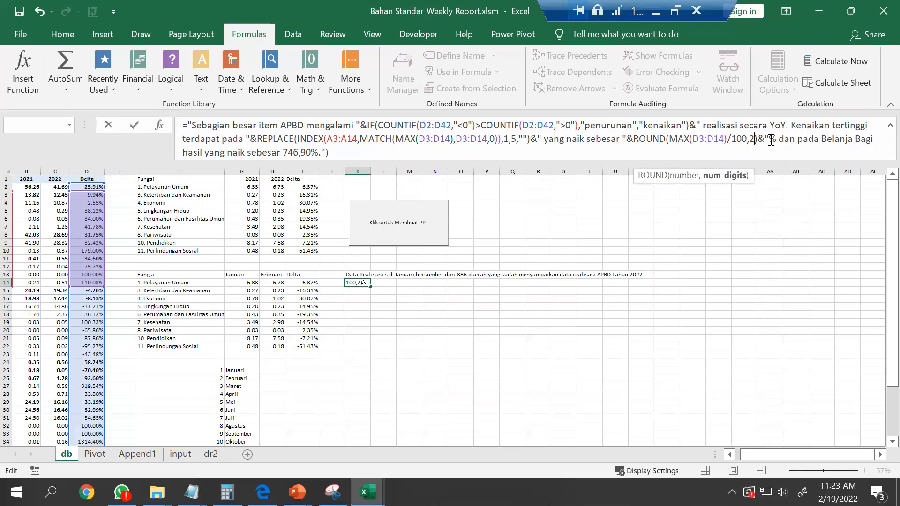
type(")")
left_click(329, 153)
key("BackSpace")
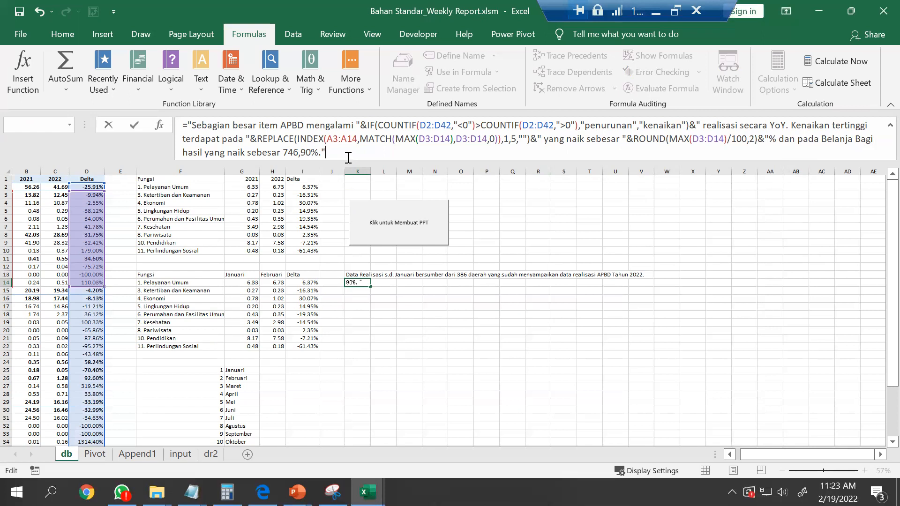
key("Return")
key("Up")
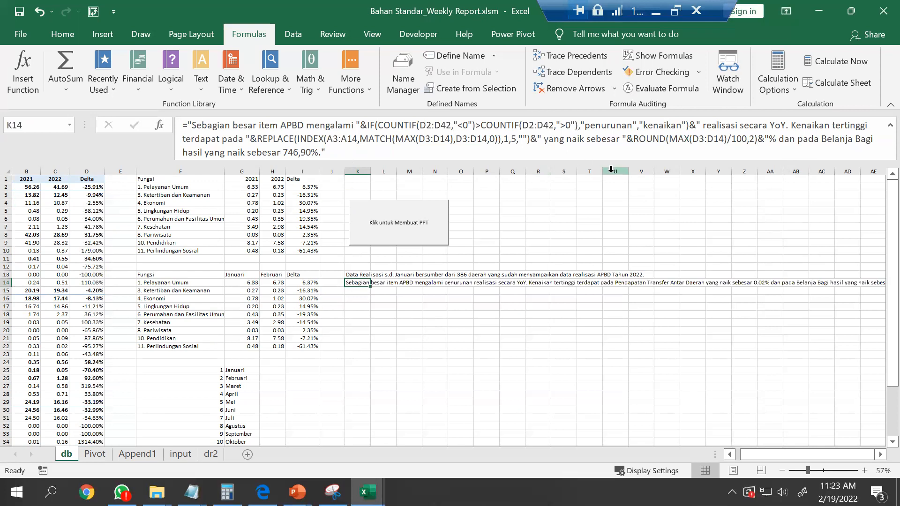
Change the division inside the ROUND function of K14 to a multiplication by 100 and enter the formula.
left_click(737, 139)
key("shift+Left")
type("*")
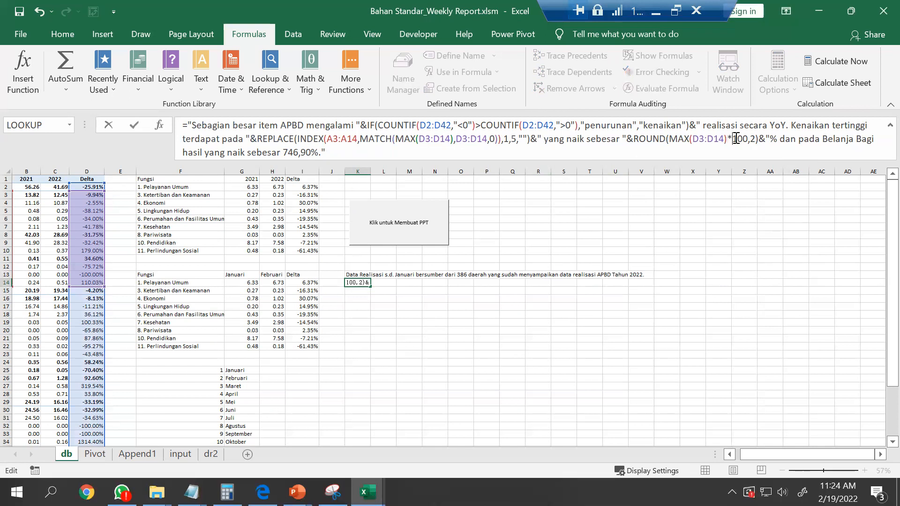
key("Return")
key("Up")
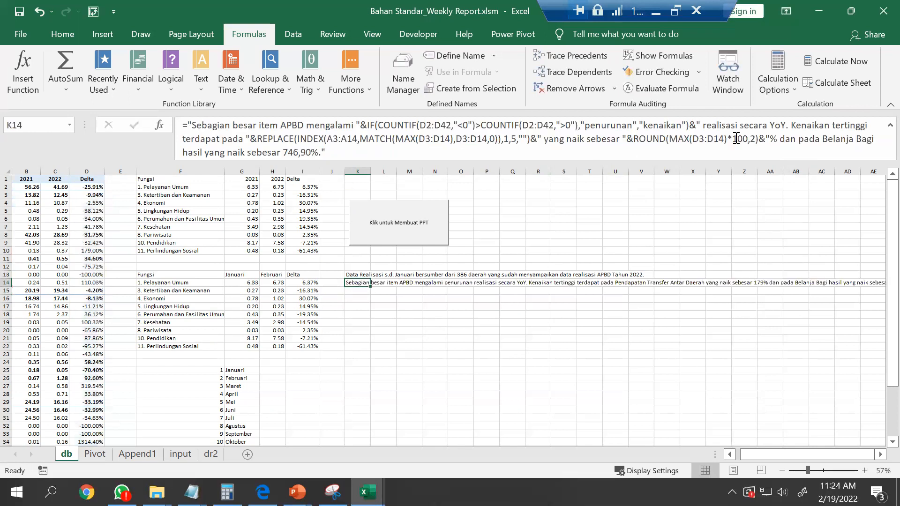
Try 4 and 3 as the number of digits in the ROUND function of K14, entering the formula each time.
left_click(755, 139)
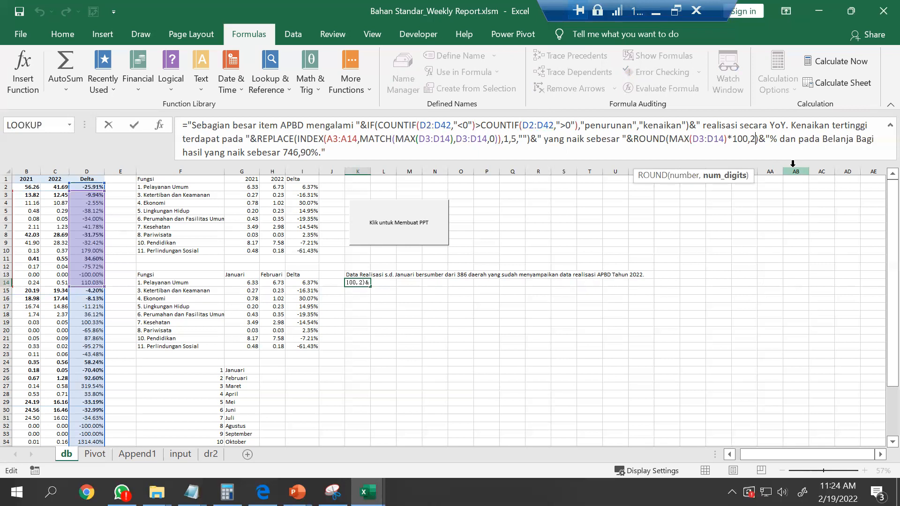
key("BackSpace")
type("3")
key("Return")
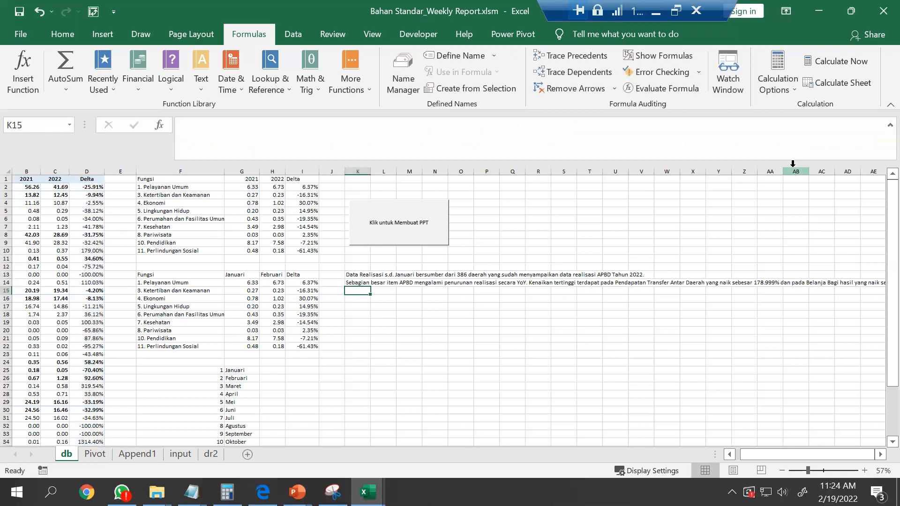
key("Up")
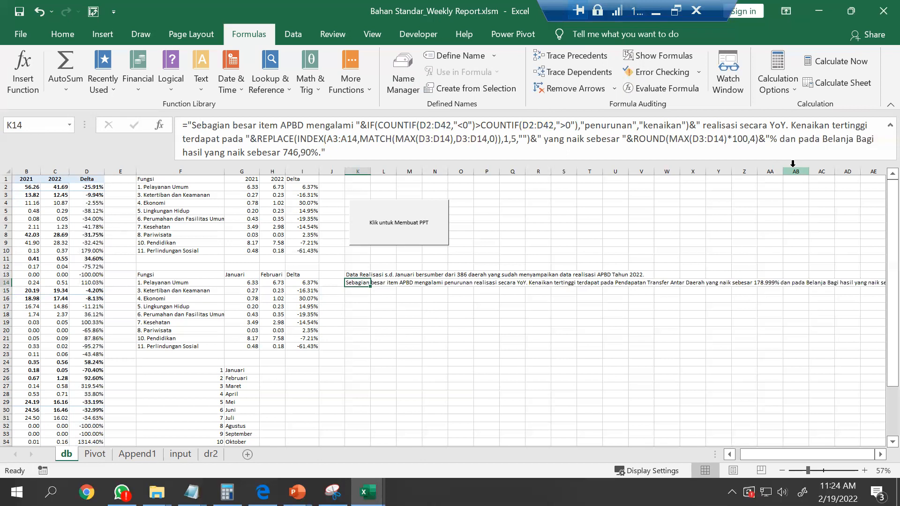
left_click(755, 140)
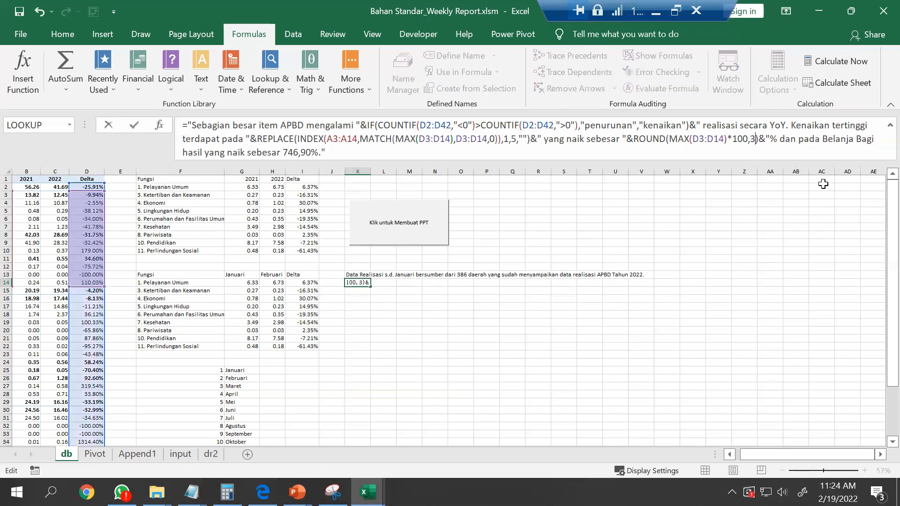
key("Return")
key("Up")
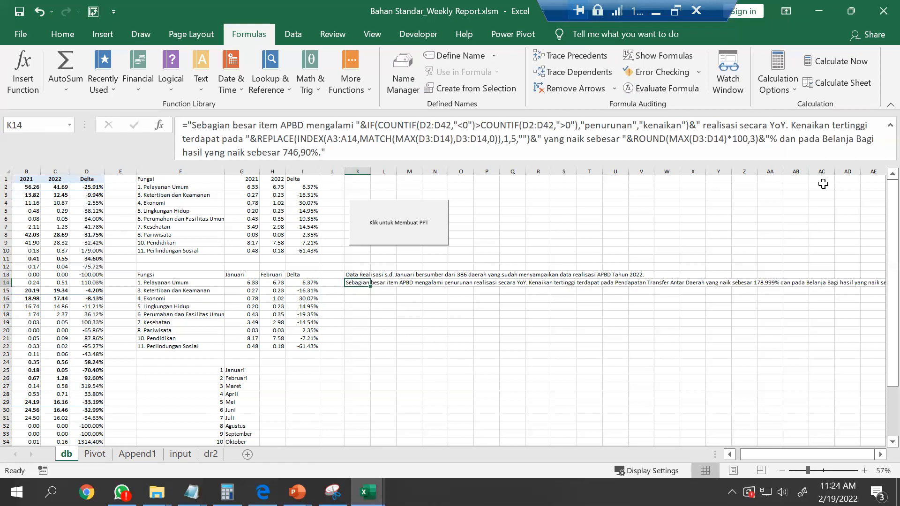
Set the number of digits in K14's ROUND function back to 2 and enter the formula.
left_click(758, 140)
key("BackSpace")
type("2")
key("Return")
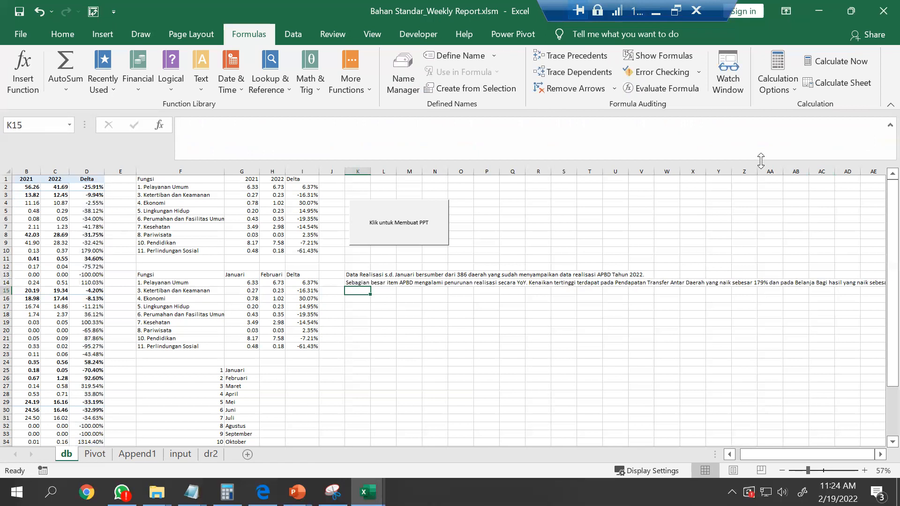
Undo the ROUND edits in K14 back to the version with a plain MAX(D3:D14) after "naik sebesar".
key("ctrl+z")
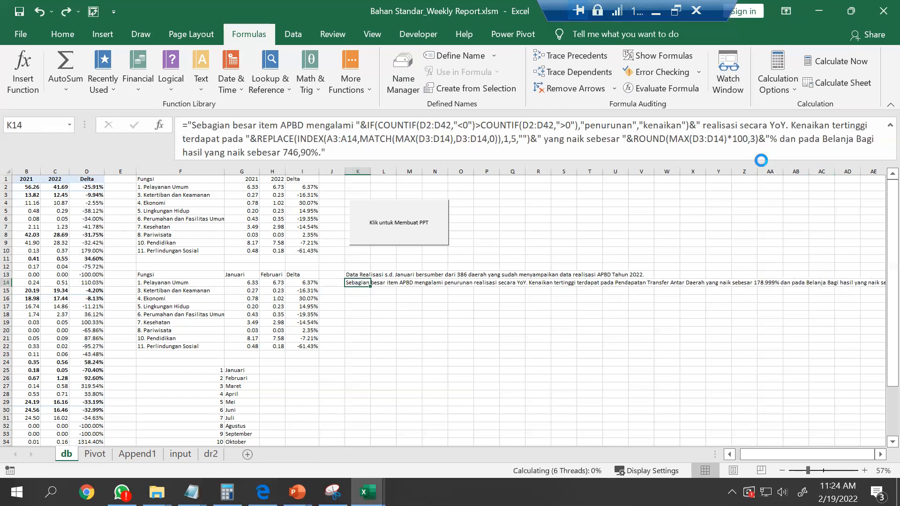
key("ctrl+y")
key("ctrl+z")
key("ctrl+z")
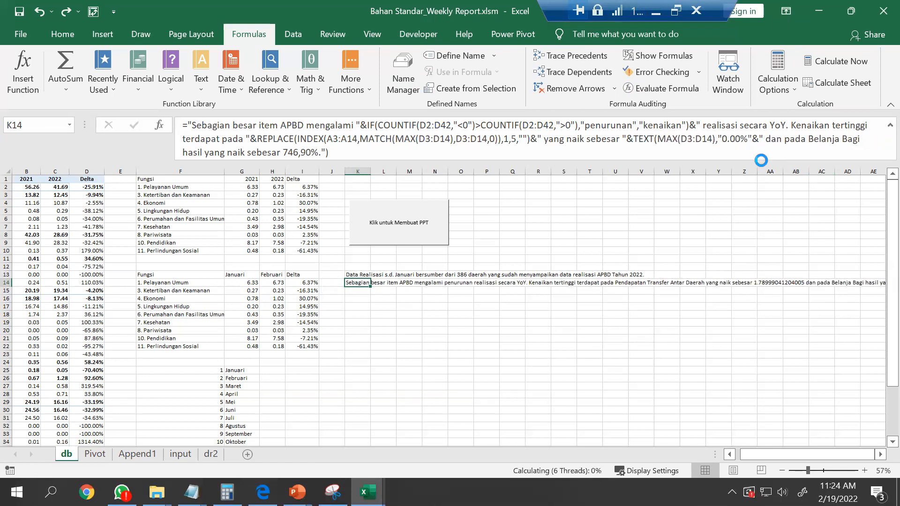
Wrap the plain MAX(D3:D14) after "naik sebesar" in a TEXT function with a 0.00% format.
left_click(633, 139)
type("TEXT(")
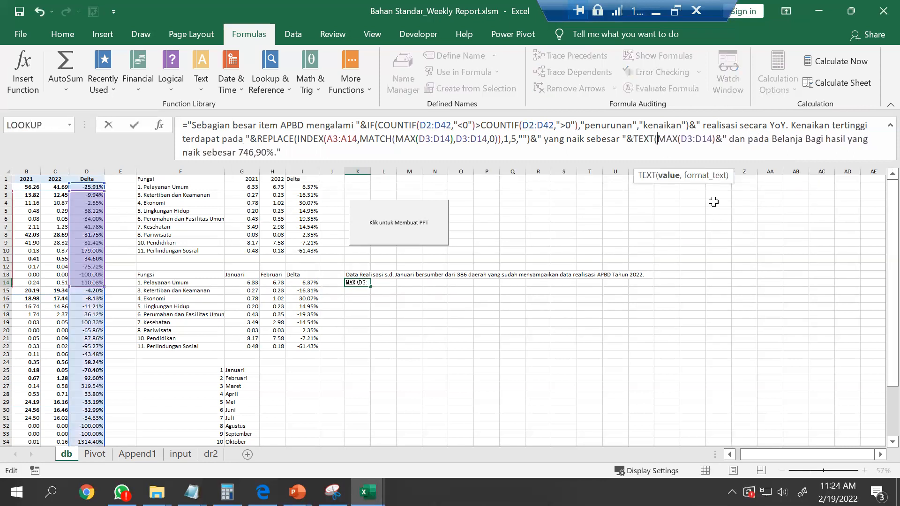
left_click(716, 137)
type(",\"0.00")
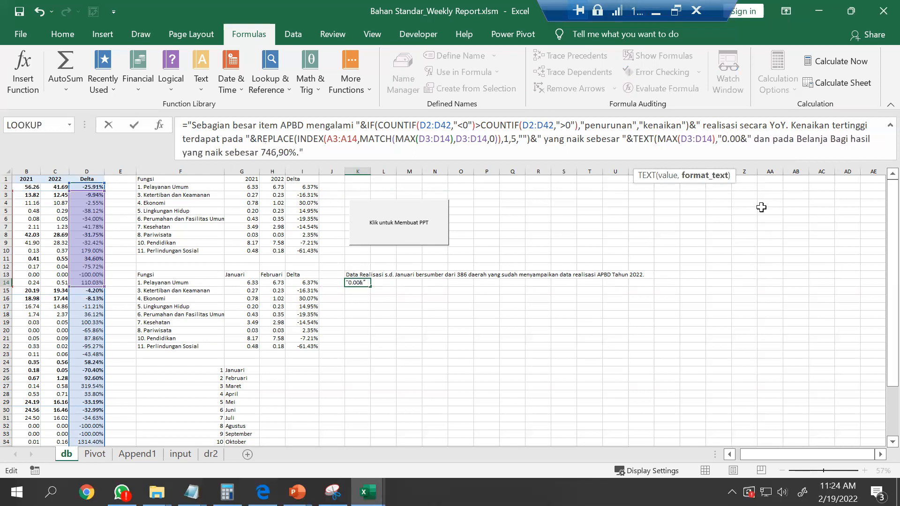
type("%)")
key("Return")
key("Return")
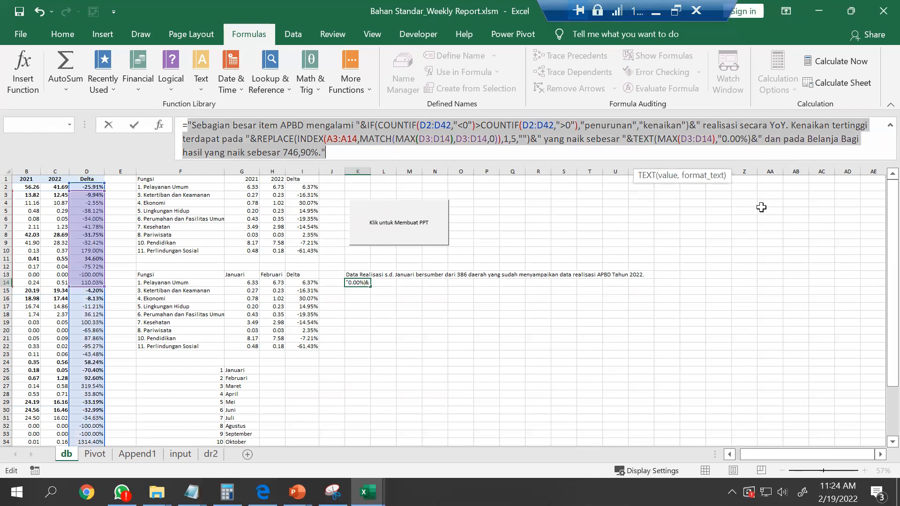
Add the missing closing quotation mark after 0.00% in the TEXT function and enter the K14 formula.
left_click(756, 141)
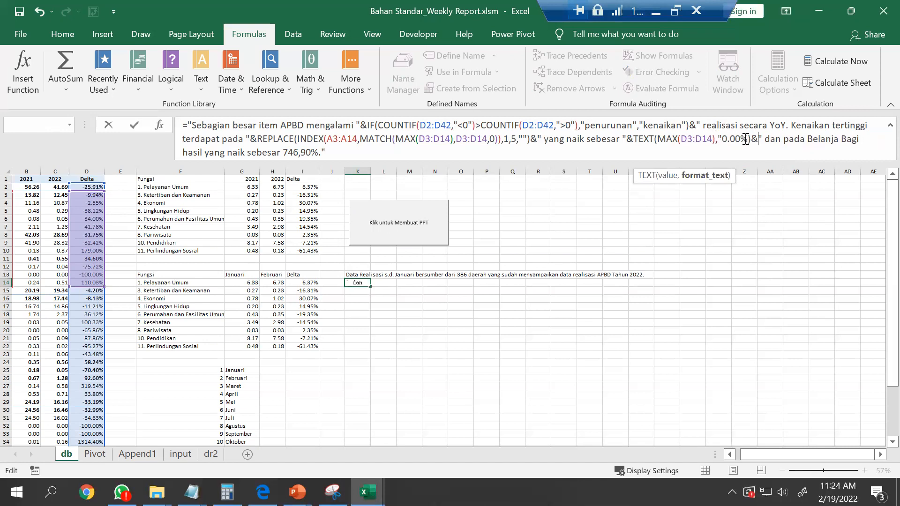
key("Left")
type("\"")
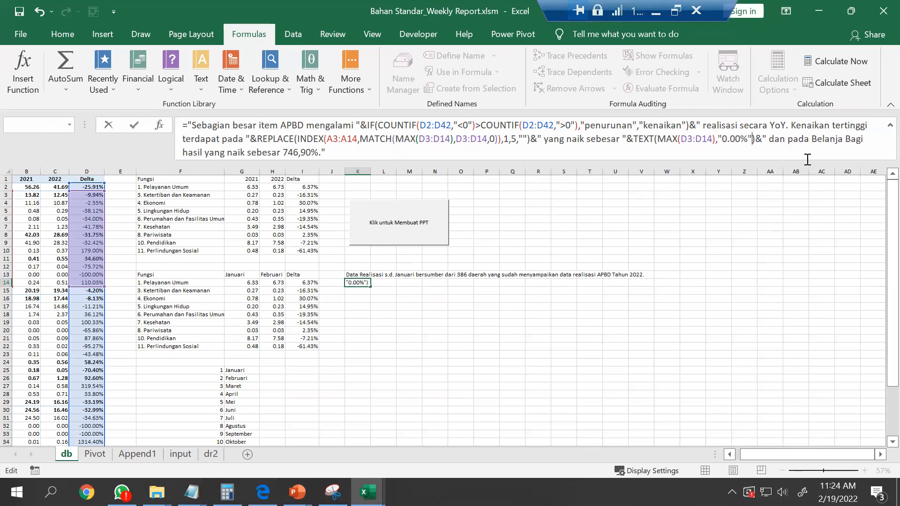
key("ctrl+Return")
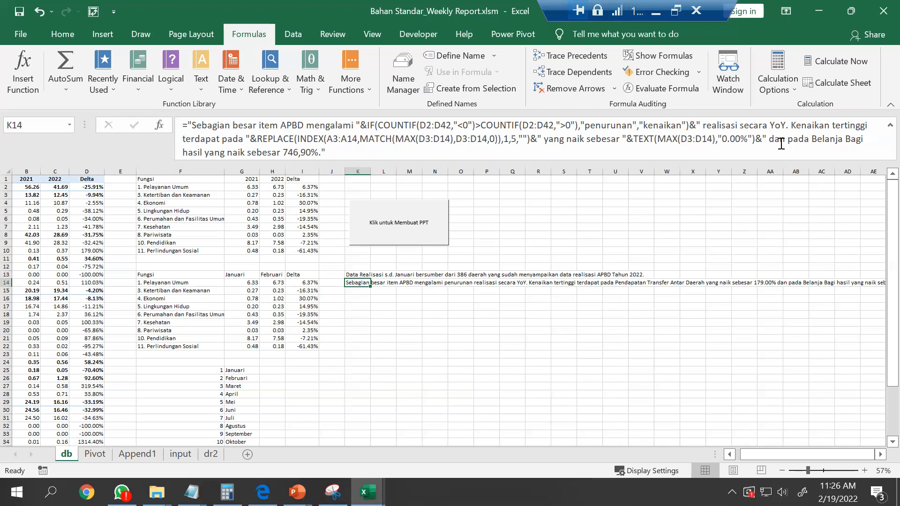
Isolate "Belanja Bagi hasil" in the K14 formula by closing the text before it and reopening it after it with ampersands.
left_click(809, 139)
type("\"&")
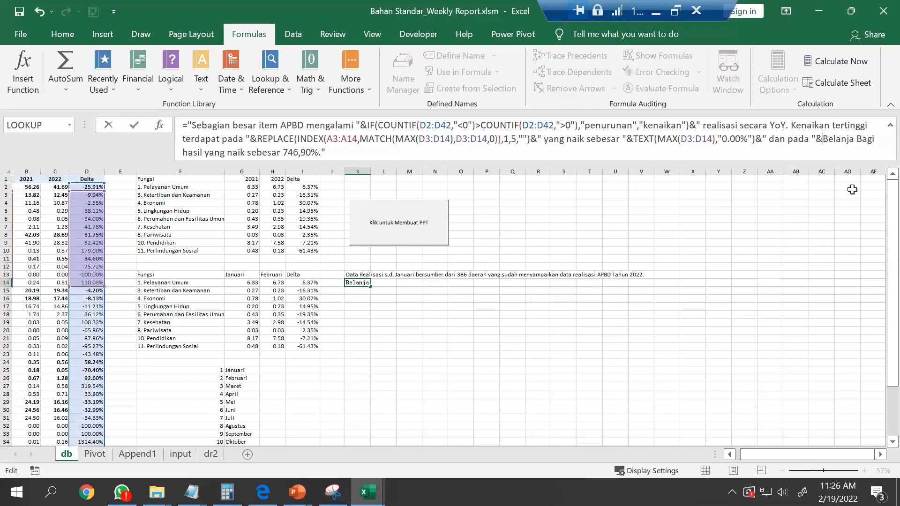
key("ctrl+shift+Right")
key("ctrl+shift+Right")
key("ctrl+shift+Right")
key("ctrl+shift+Right")
key("ctrl+shift+Left")
key("shift+Left")
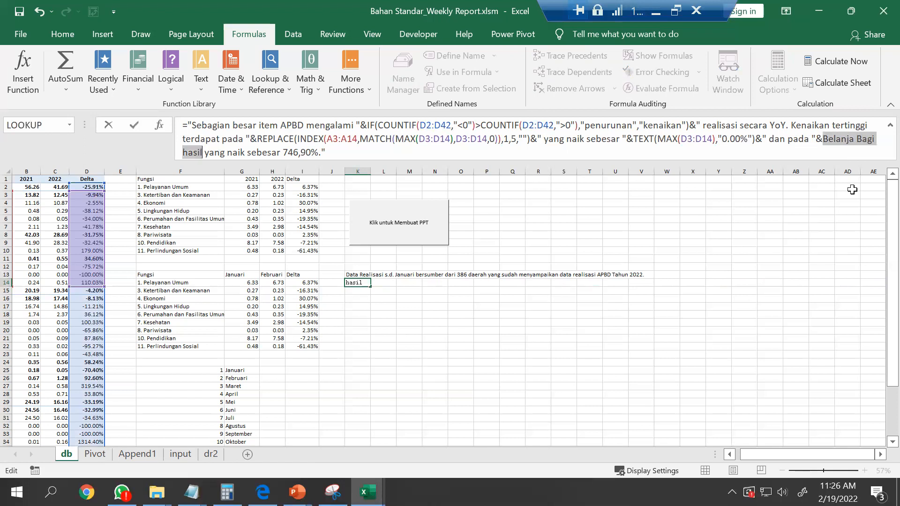
key("Right")
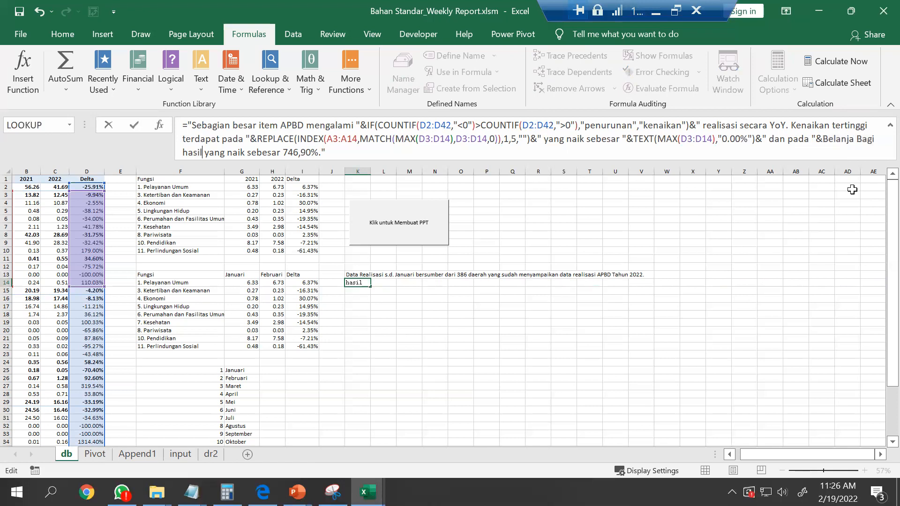
type("&\"")
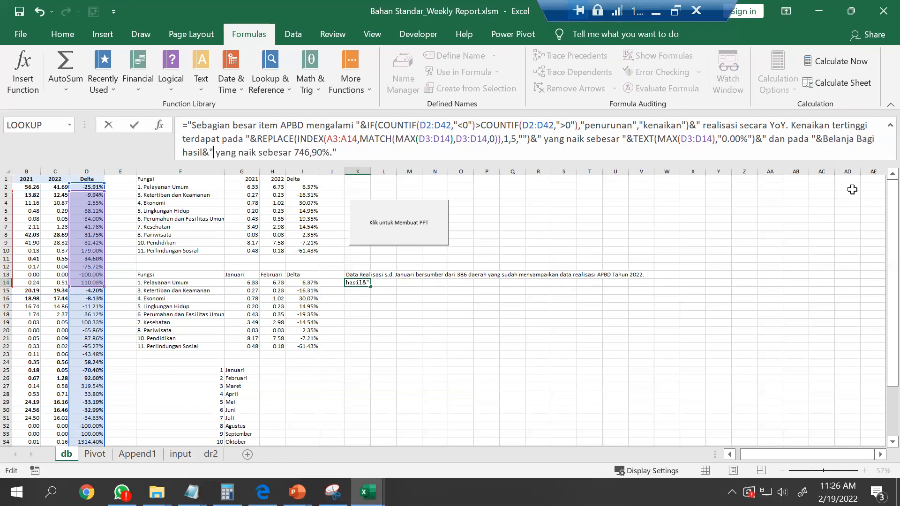
Delete the fixed words Belanja Bagi hasil from between the two ampersands in the K14 formula.
key("ctrl+shift+Left")
key("ctrl+shift+Left")
key("ctrl+shift+Left")
key("ctrl+shift+Left")
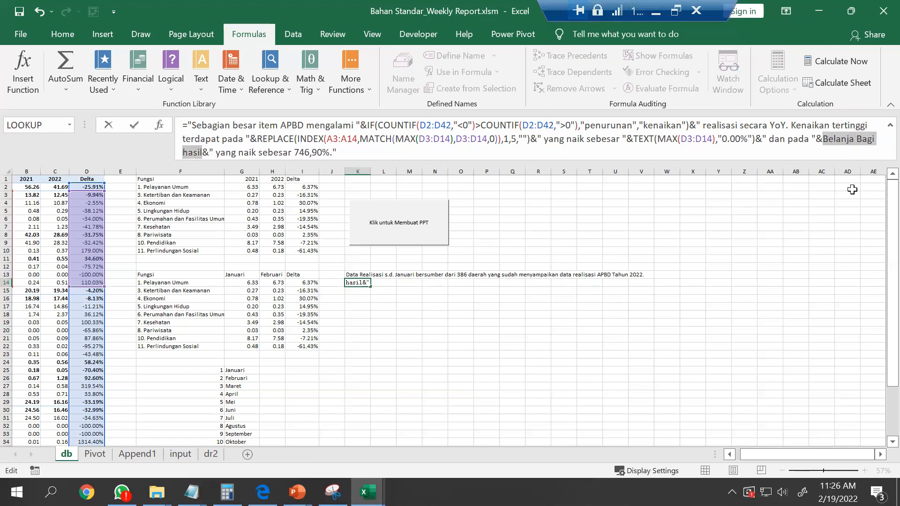
key("shift+Right")
key("shift+Right")
key("BackSpace")
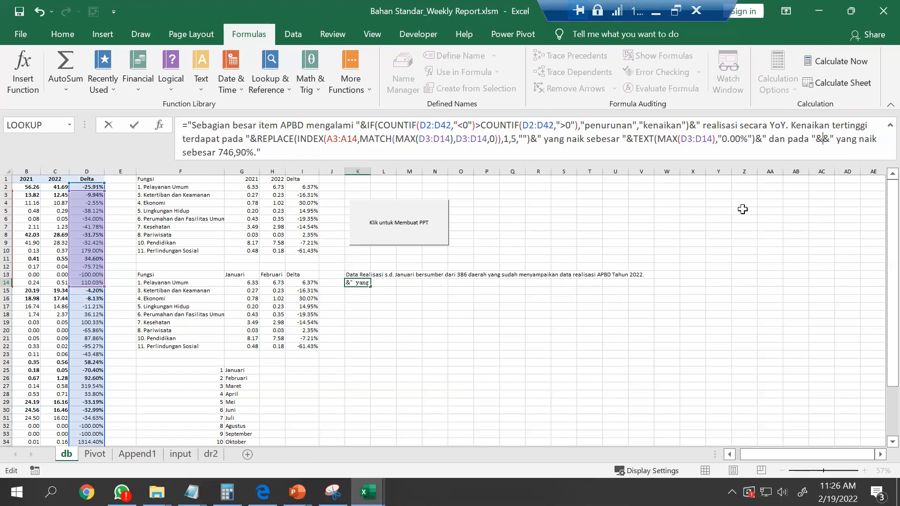
Copy the REPLACE(INDEX(A3:A14,MATCH(MAX(D3:D14),D3:D14,0)),1,5,"") expression into the gap between the ampersands after "dan pada".
left_click_drag(258, 139, 532, 141)
key("ctrl+c")
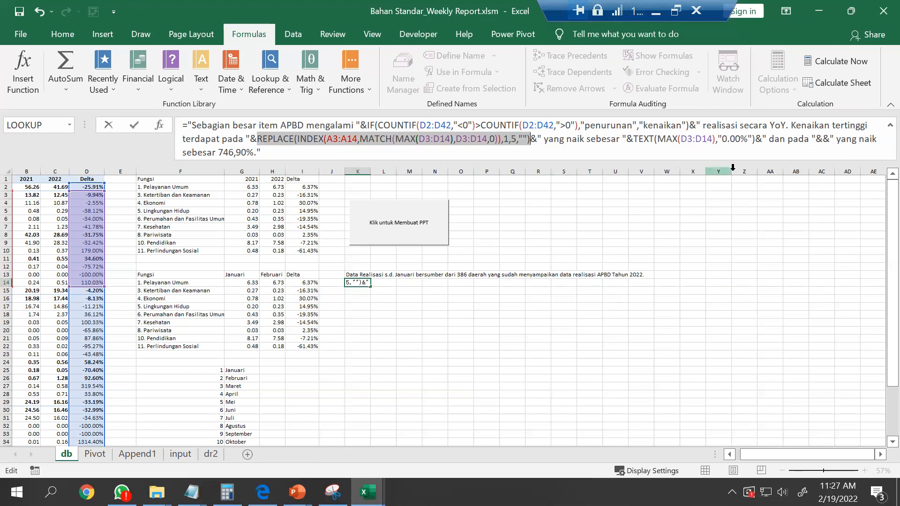
left_click(824, 139)
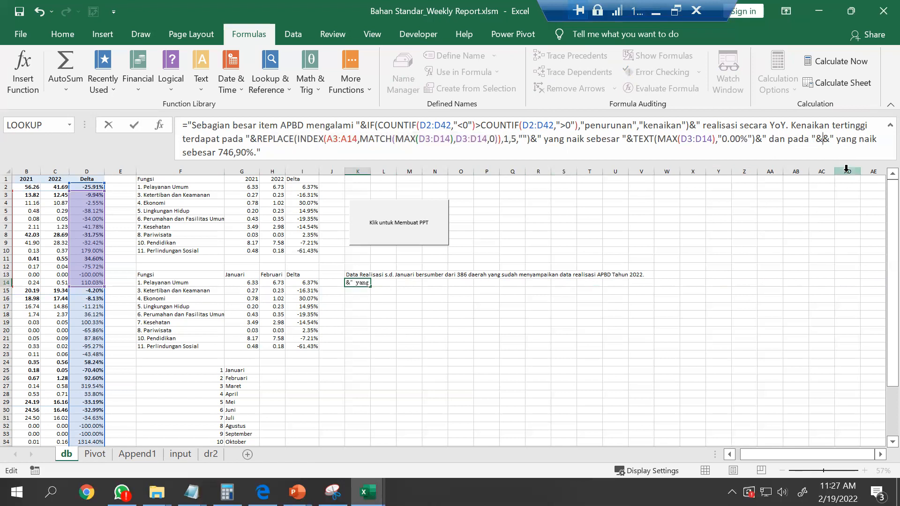
key("ctrl+v")
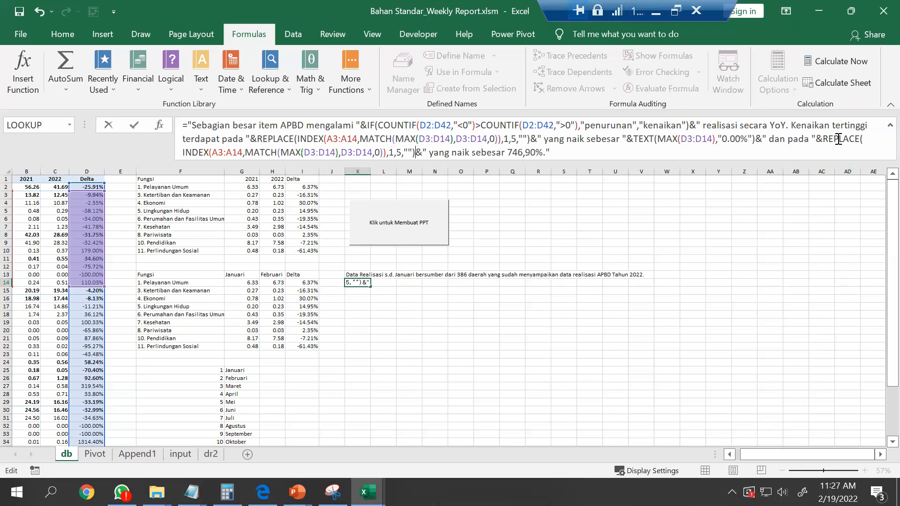
Replace A3:A14 with A16:A28 as the INDEX array in the second REPLACE expression of the K14 formula.
left_click(194, 154)
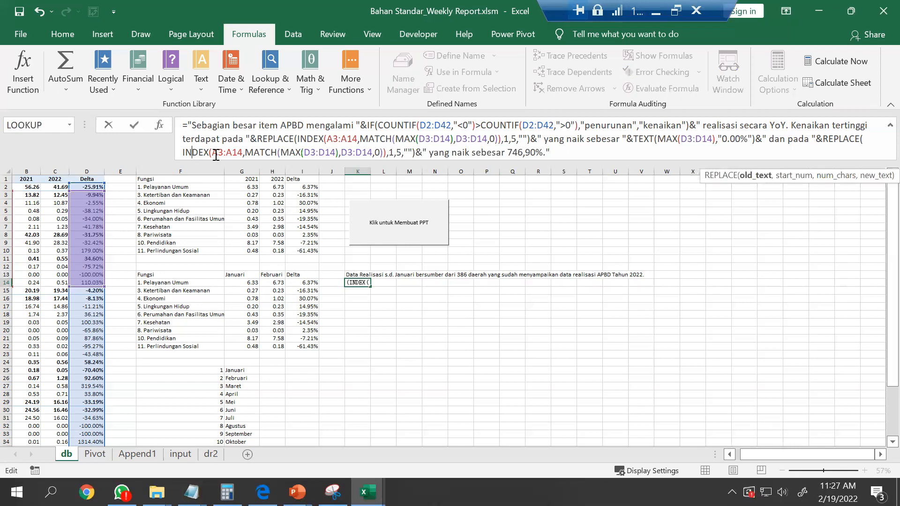
left_click(216, 155)
key("shift+Right")
key("shift+Right")
key("shift+Right")
key("shift+Right")
key("shift+Right")
key("shift+Right")
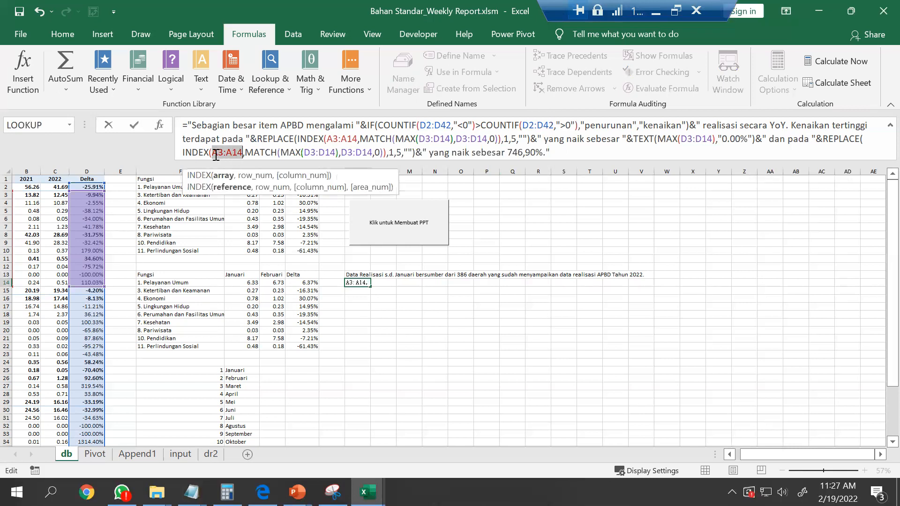
key("Delete")
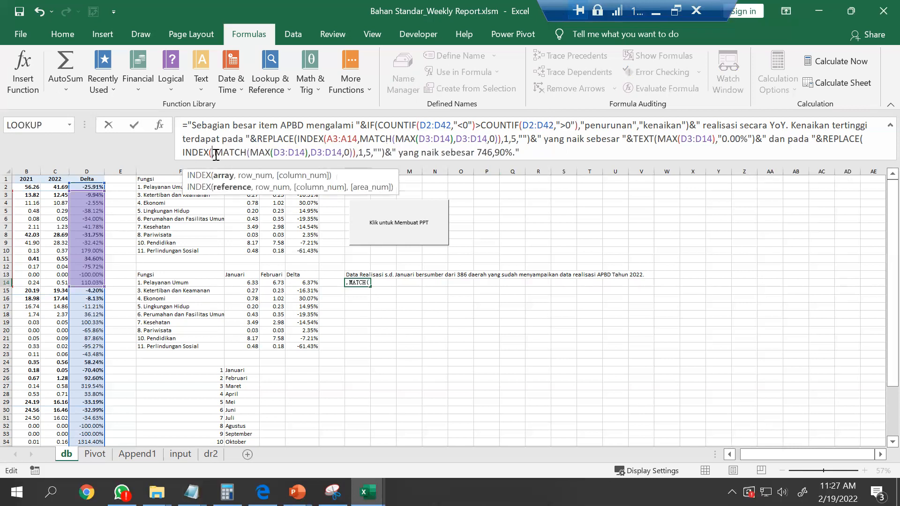
left_click(50, 212)
key("Left")
key("Left")
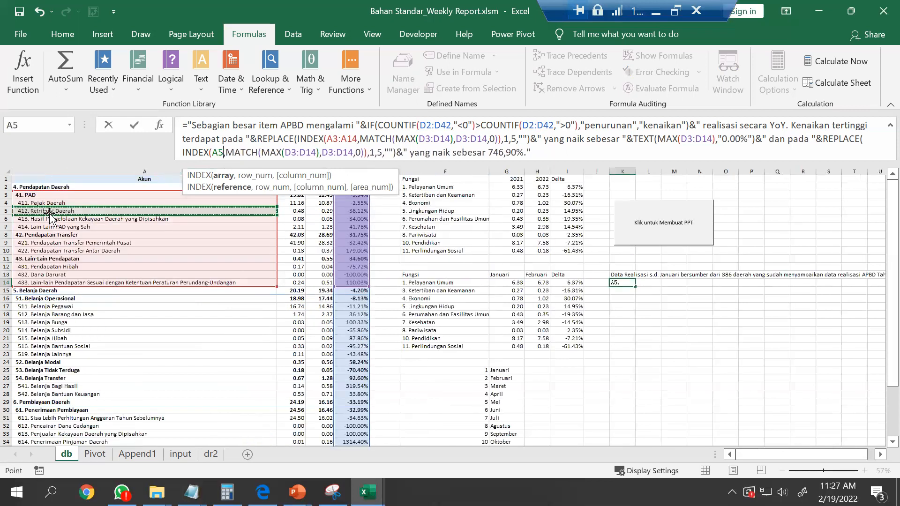
key("Down")
key("Down")
key("Down")
key("Down")
key("Down")
key("Down")
key("Down")
key("Down")
key("Down")
key("Down")
key("Down")
key("Down")
key("Up")
key("shift+Down")
key("shift+Down")
key("shift+Down")
key("shift+Down")
key("shift+Down")
key("shift+Down")
key("shift+Down")
key("shift+Down")
key("shift+Down")
key("shift+Down")
key("shift+Down")
key("shift+Down")
key("shift+Down")
key("shift+Up")
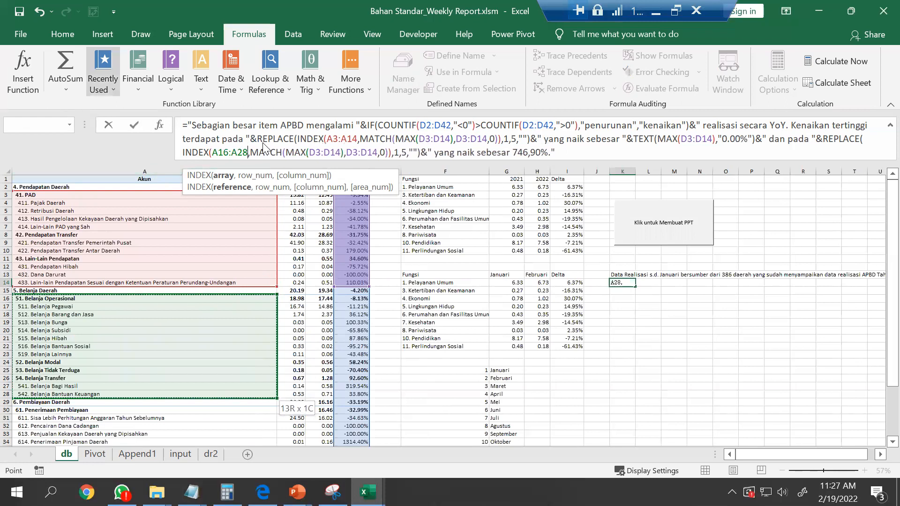
Set both the MAX range and the MATCH lookup range in the second REPLACE expression of K14 to D16:D28.
left_click_drag(310, 154, 342, 154)
mouse_move(362, 299)
left_mouse_down()
mouse_move(361, 402)
mouse_move(362, 394)
left_mouse_up()
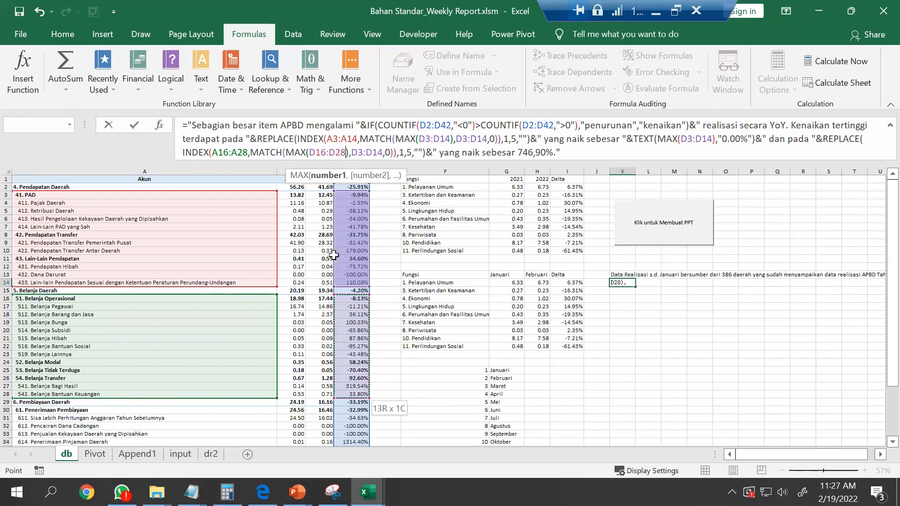
left_click_drag(352, 153, 382, 153)
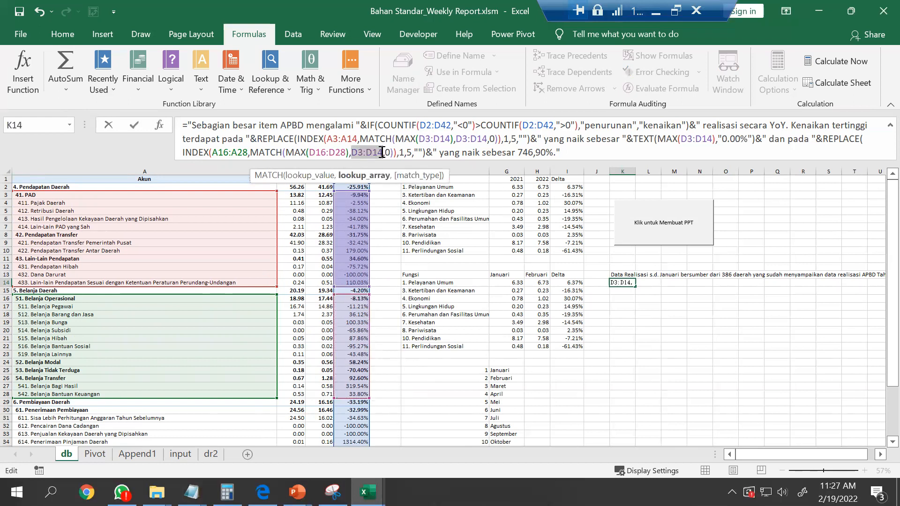
left_click(347, 299)
left_click_drag(355, 394, 356, 393)
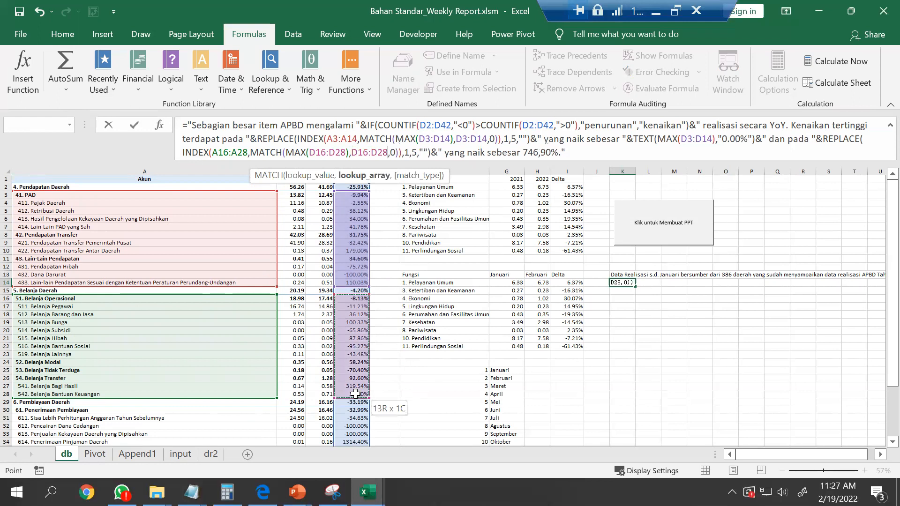
Delete the fixed 746,90%. from the end of the K14 formula and add an ampersand after the closed text.
left_click(526, 153)
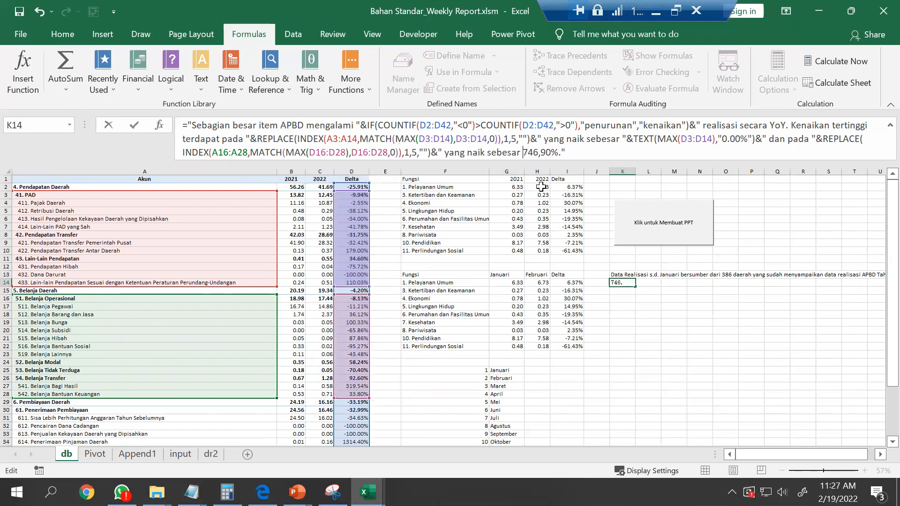
key("shift+Right")
key("shift+Right")
key("shift+Right")
key("shift+Right")
key("shift+Right")
key("shift+Right")
key("shift+Right")
key("shift+Right")
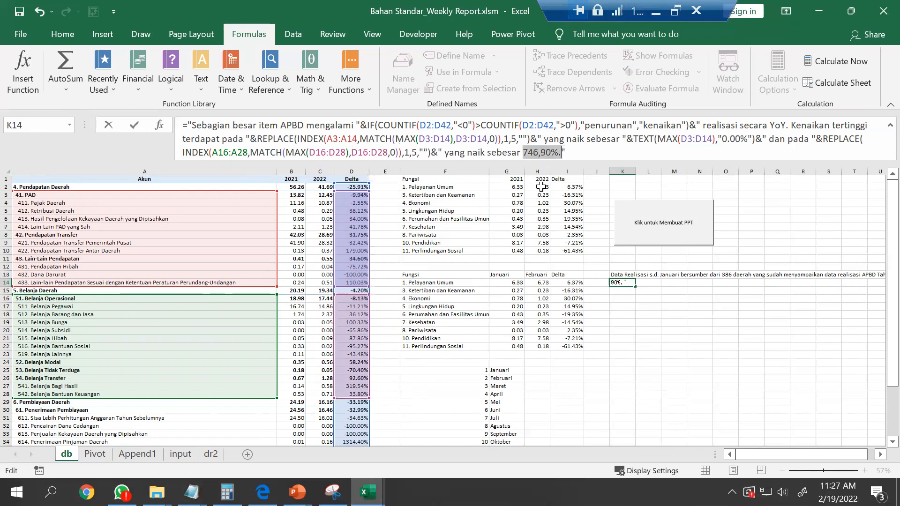
key("BackSpace")
type("&")
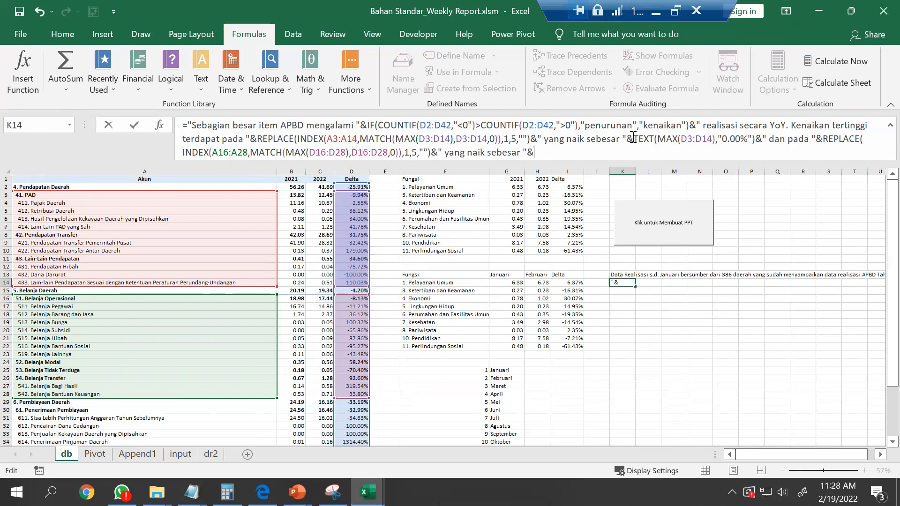
Append TEXT(MAX(D16:D28),"0.00%")&"." to the end of the K14 formula and enter it.
left_click_drag(286, 153, 350, 153)
left_click(546, 149)
type("te")
key("Tab")
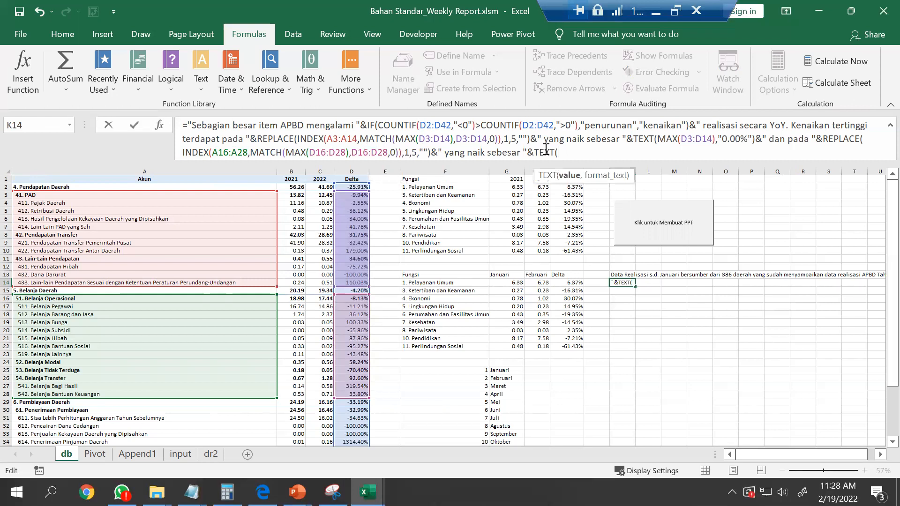
key("ctrl+v")
type(",\"0.00")
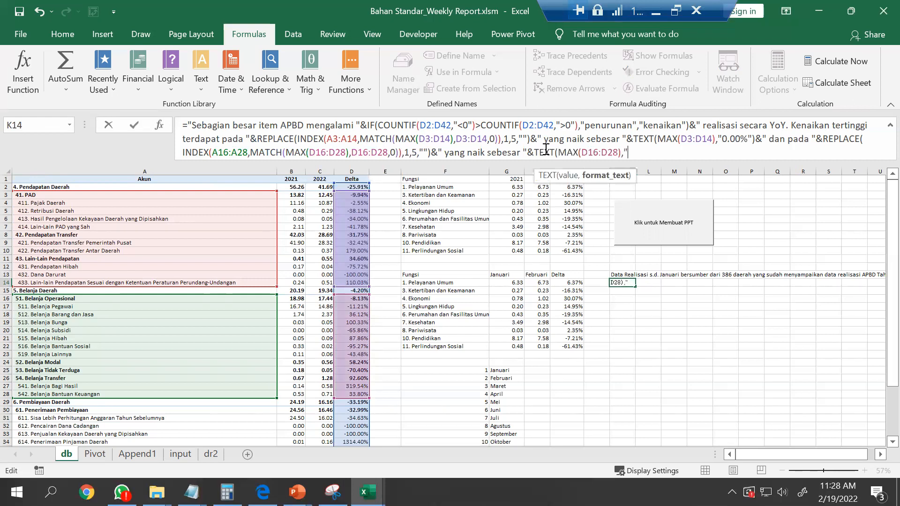
type("%\")")
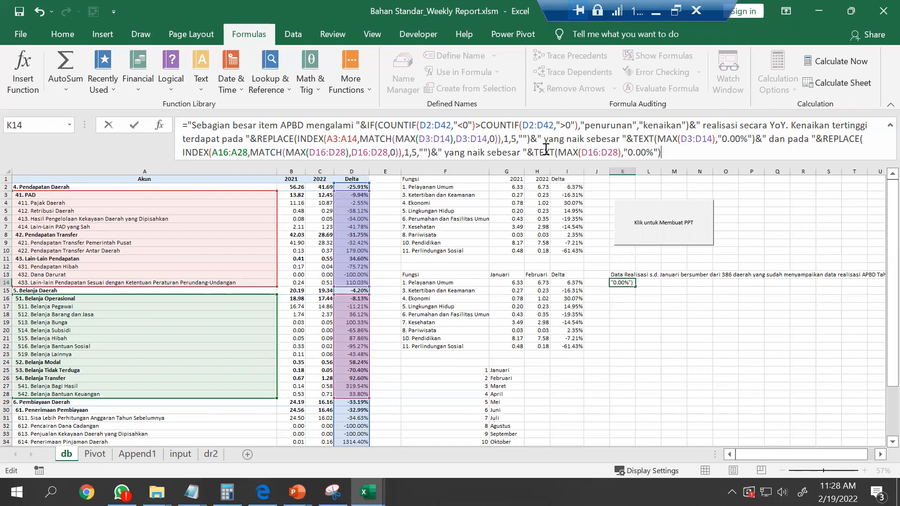
type("&\".\"")
key("Return")
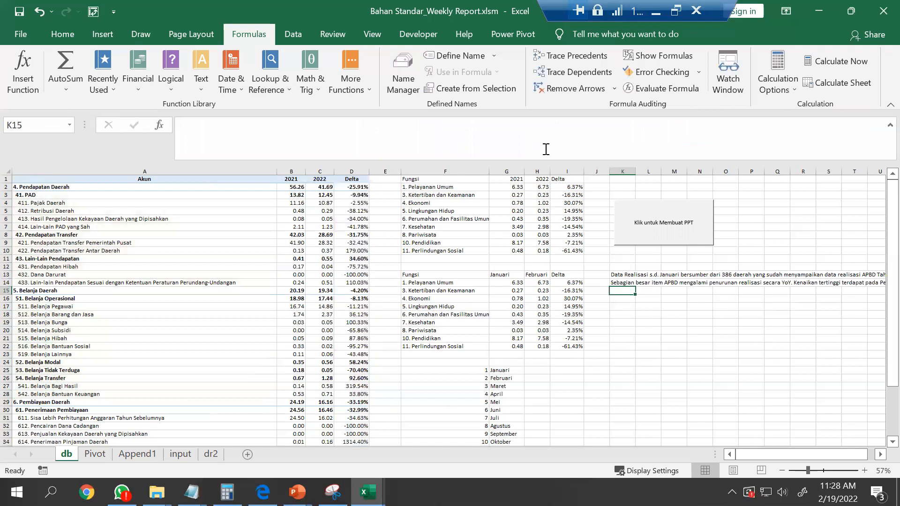
Switch to the Weekly Report presentation in PowerPoint and select the bullet text box on slide 1.
left_click_drag(786, 458, 841, 458)
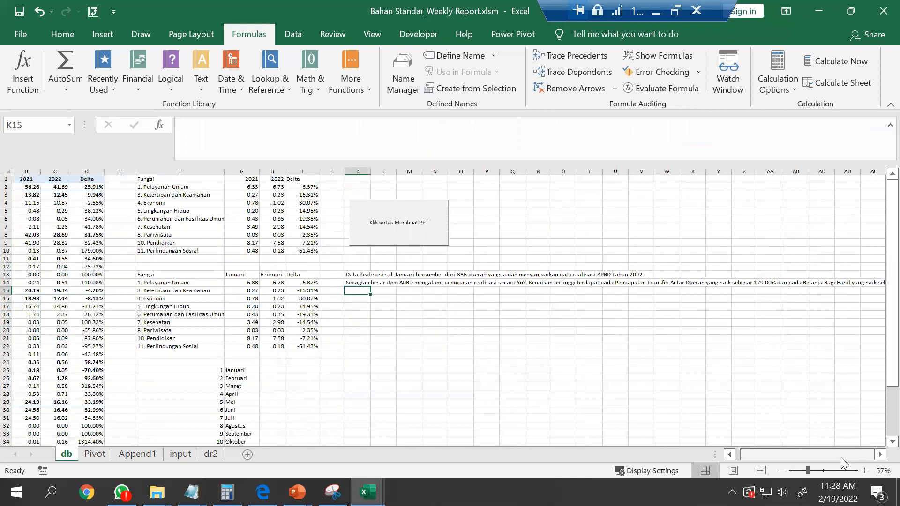
left_click(880, 455)
left_click(880, 455)
left_click_drag(834, 456, 769, 457)
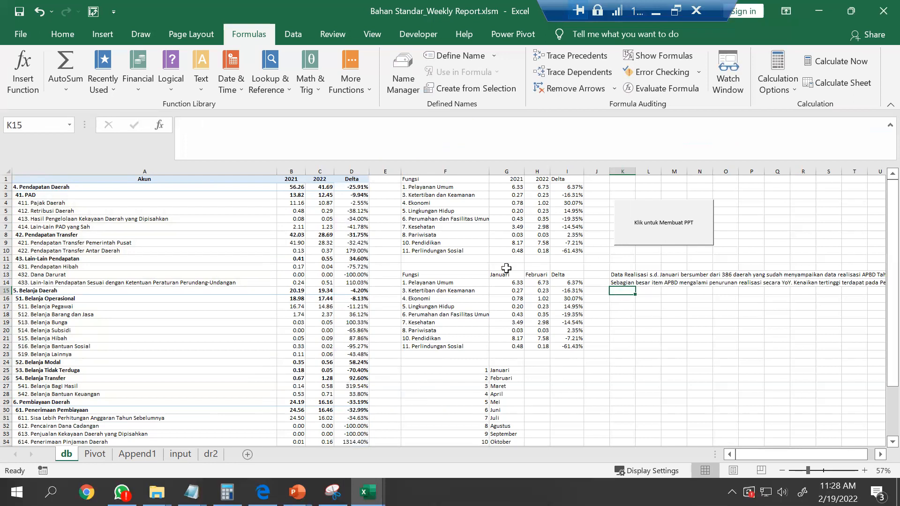
key("alt+Tab")
left_click(97, 163)
key("alt+Tab")
key("alt+Tab")
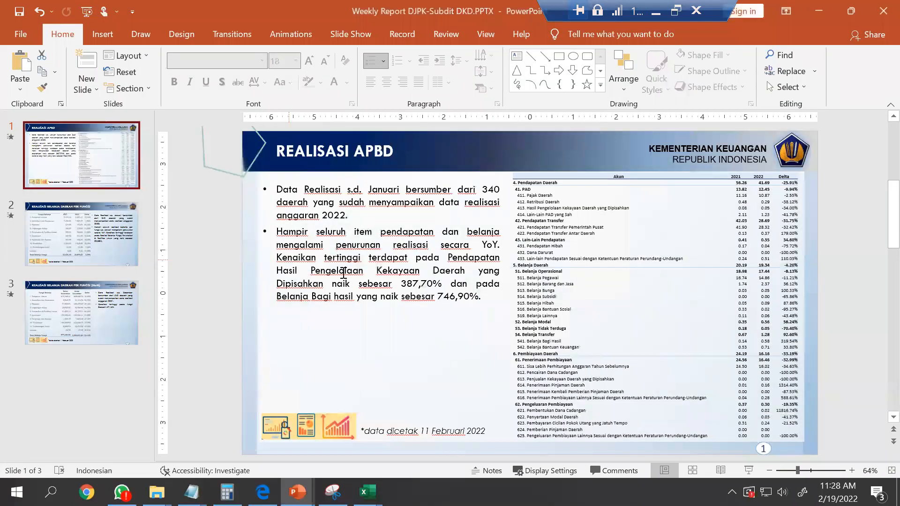
left_click(381, 203)
left_click(372, 180)
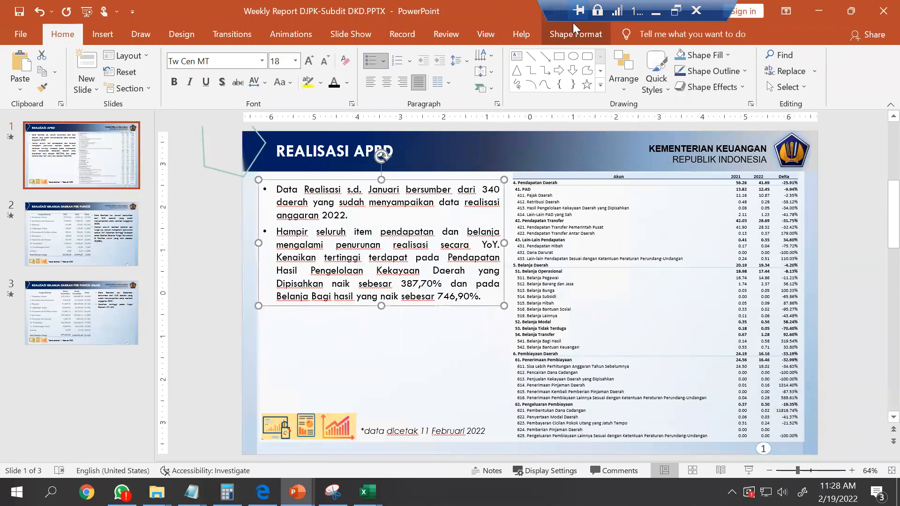
left_click(571, 35)
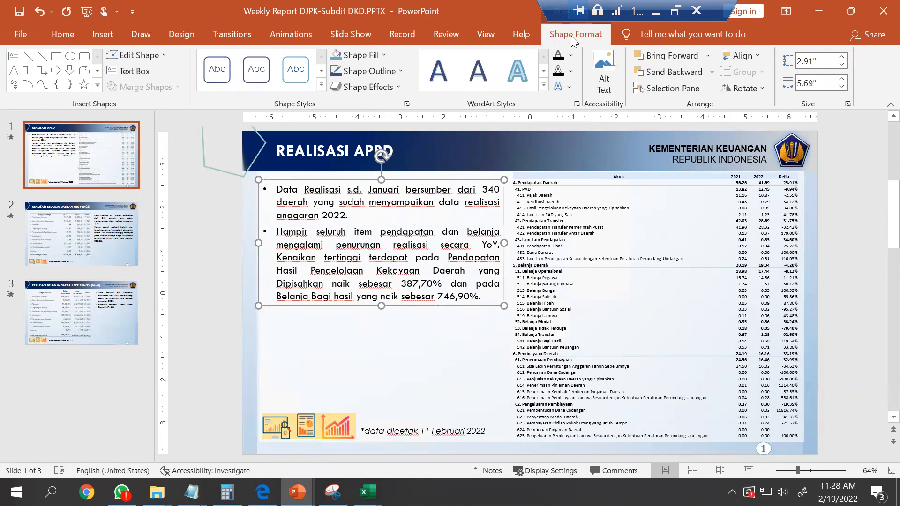
Switch back to the Excel workbook and inspect the complete formula in K14.
key("alt+Tab")
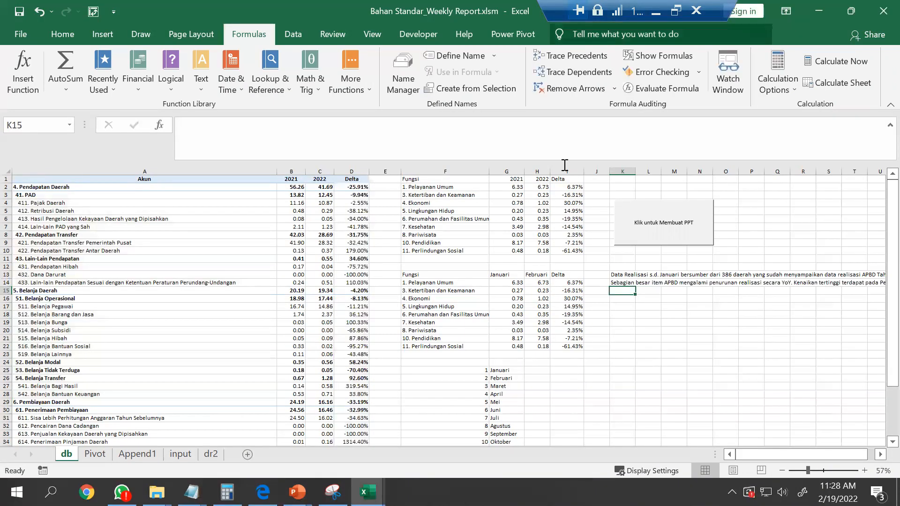
left_click(623, 281)
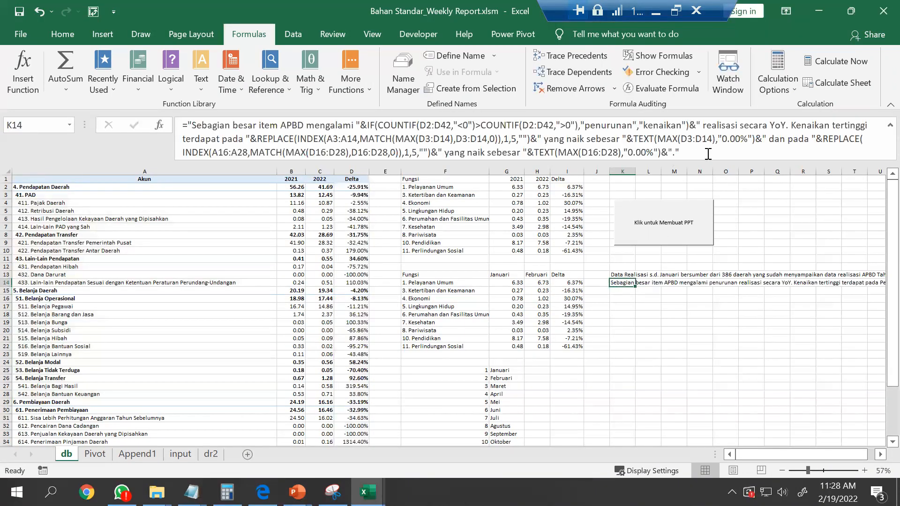
double_click(622, 281)
key("ctrl+a")
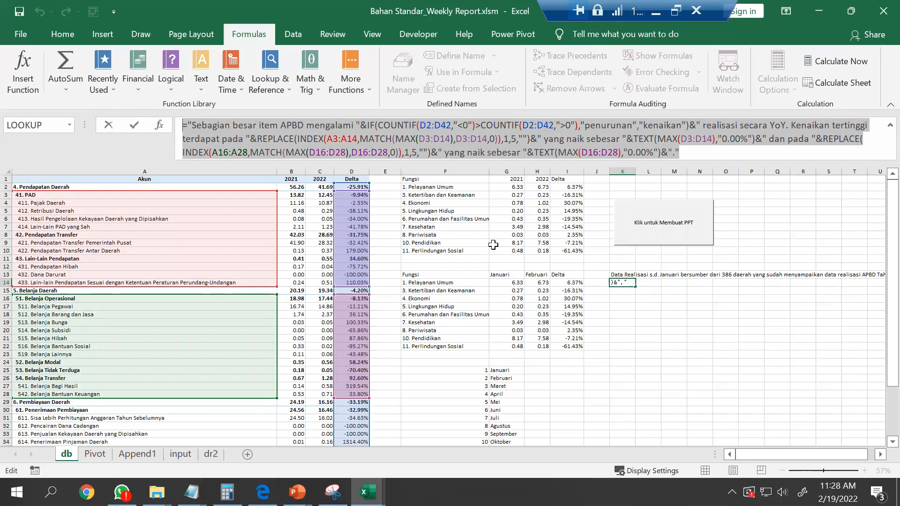
key("ctrl+Return")
Switch to PowerPoint, show the list of objects on slide 1 and collapse Group 2 in it.
key("alt+Tab")
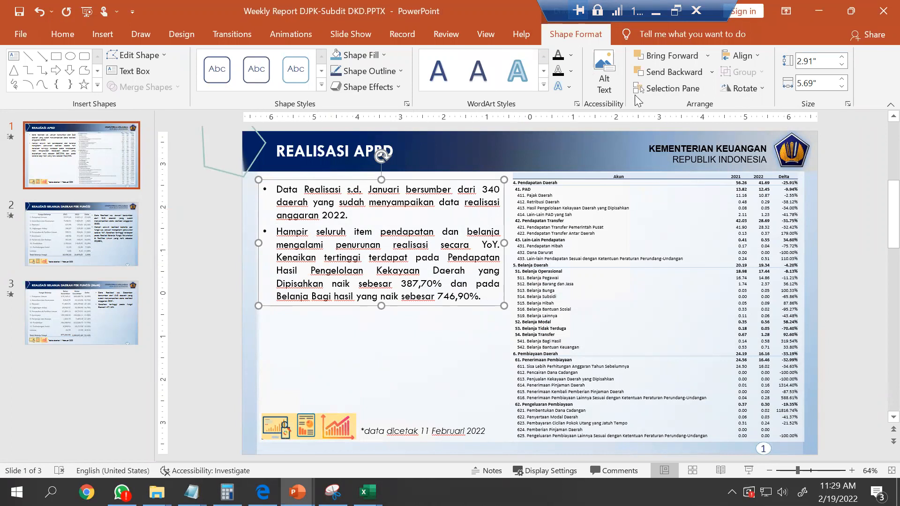
left_click(654, 89)
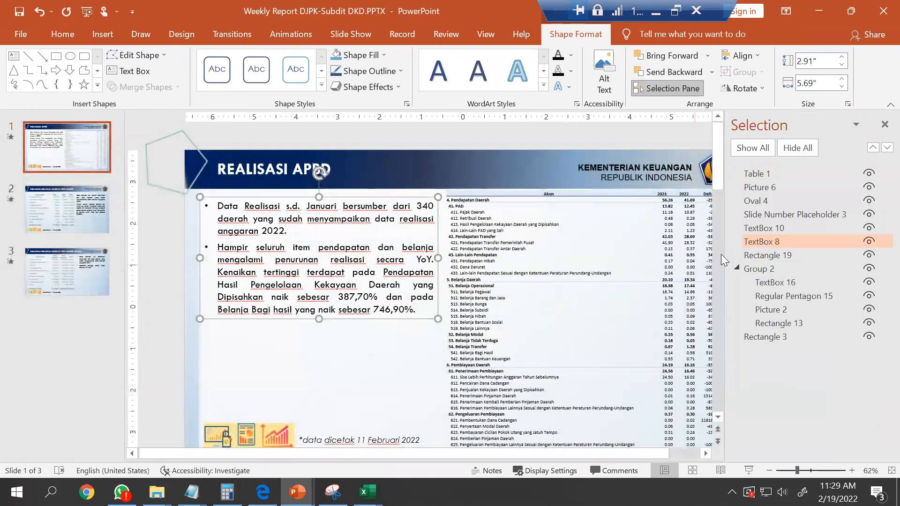
left_click(737, 268)
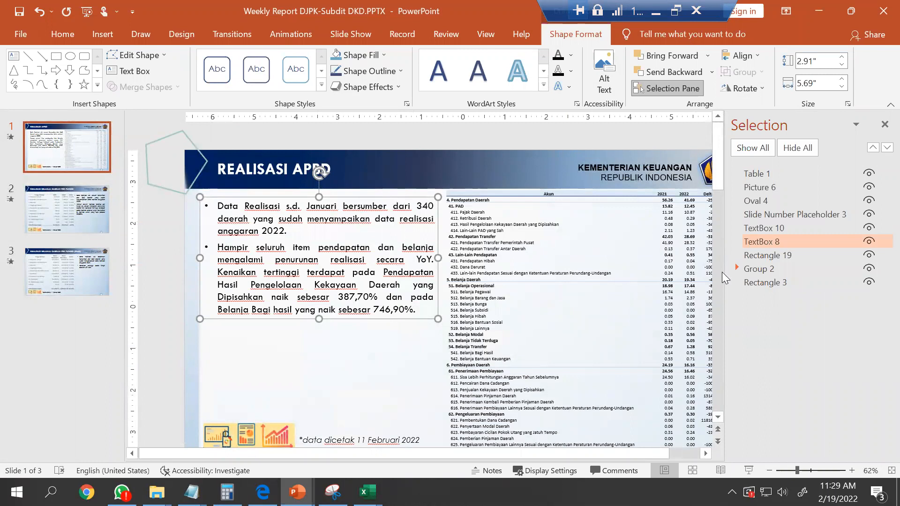
Delete the second bullet, starting with "Hampir seluruh item pendapatan", from the text box on slide 1.
left_click(219, 246)
left_click_drag(219, 246, 424, 306)
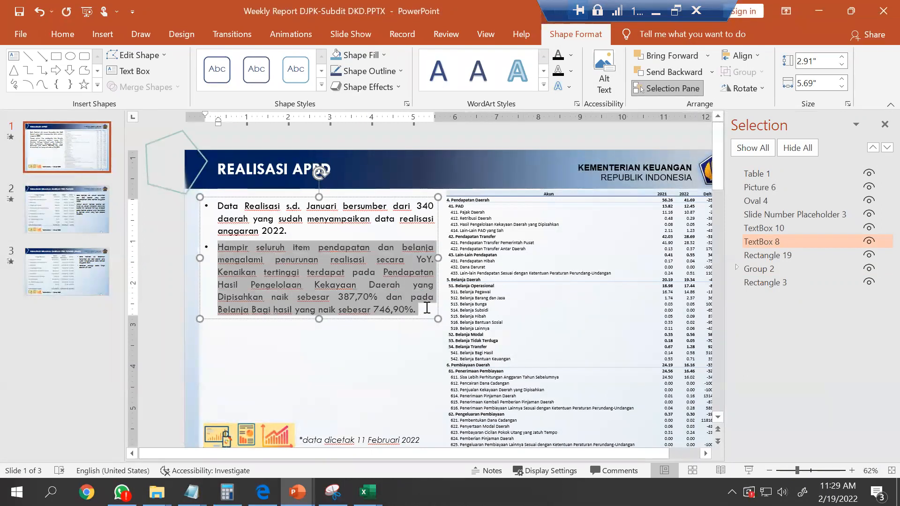
key("BackSpace")
key("BackSpace")
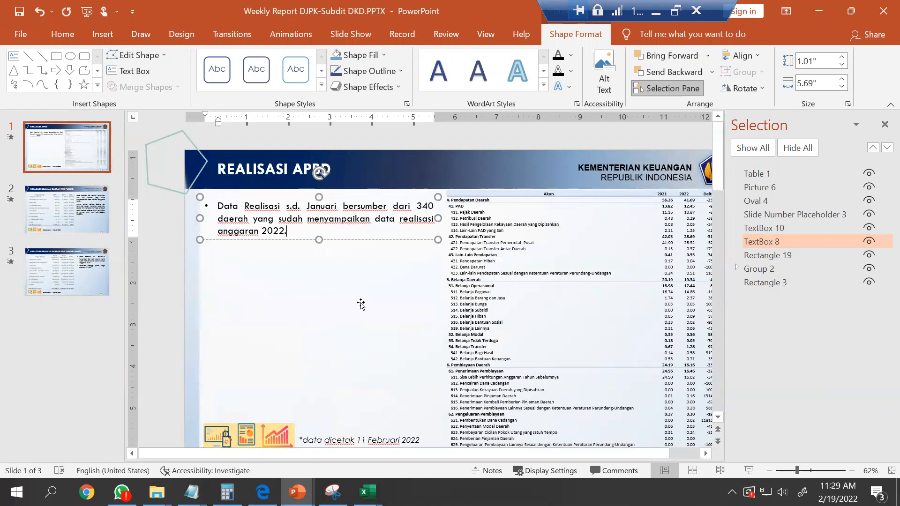
Duplicate the remaining bullet text box on slide 1 and place the copy directly below the original.
left_click(282, 240)
left_click(288, 272)
mouse_move(288, 272)
left_mouse_down()
mouse_move(285, 295)
mouse_move(281, 284)
left_mouse_up()
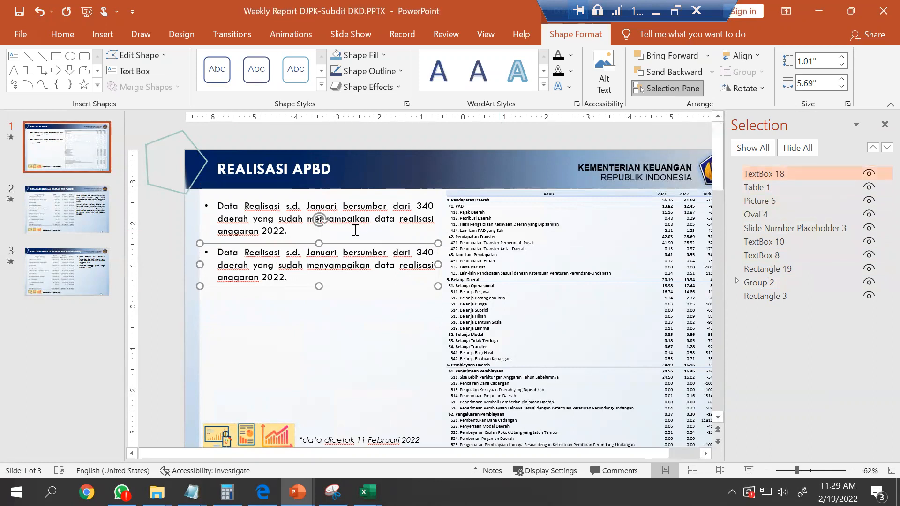
left_click(347, 231)
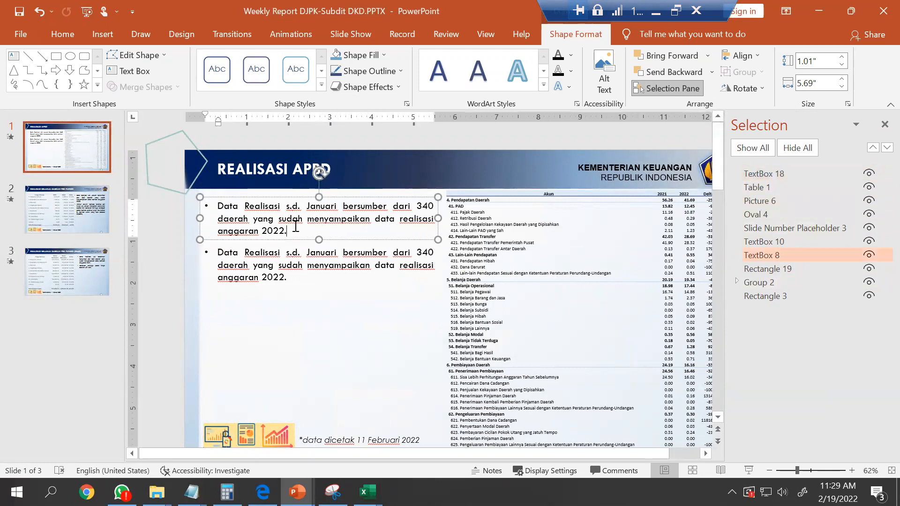
left_click(318, 373)
Switch to the VBA editor and select the Slide 1 block that writes db cell C2 into Shapes(11) in the PPT_New macro.
key("alt+Tab")
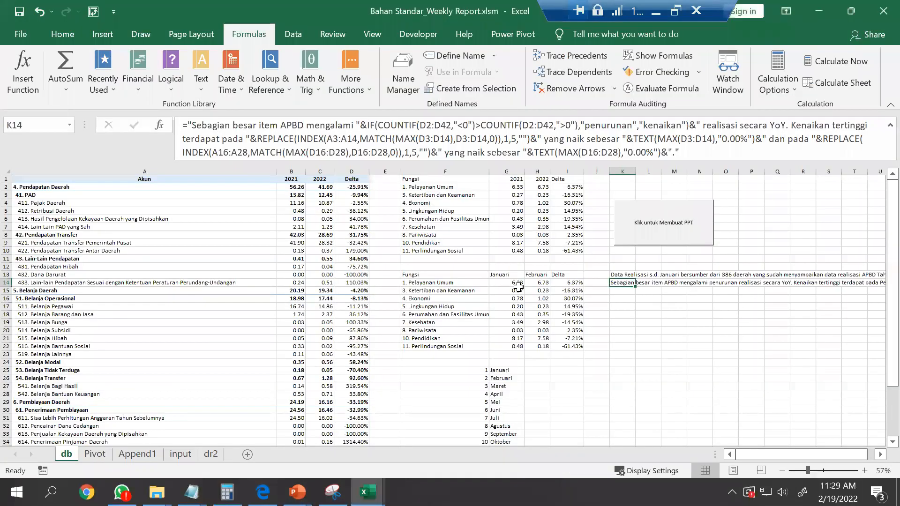
key("alt+Tab")
key("alt+Tab")
key("alt+Tab")
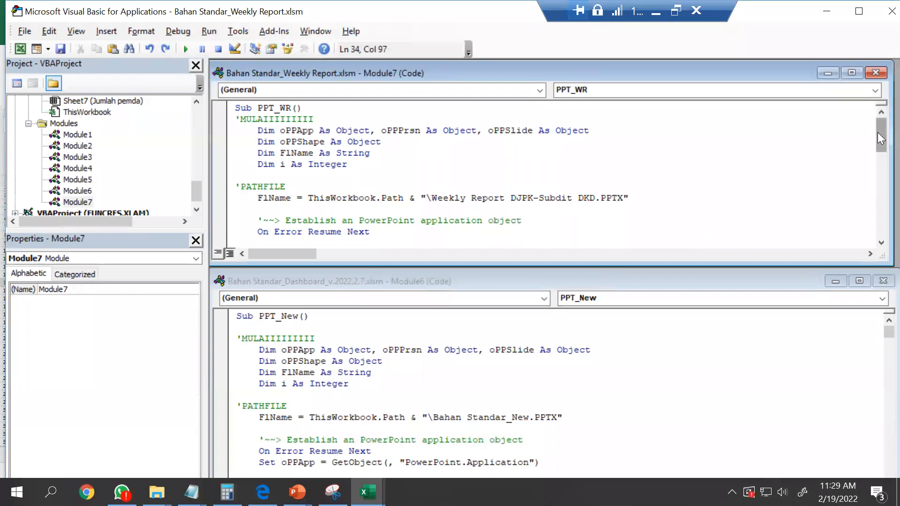
left_click_drag(877, 132, 878, 211)
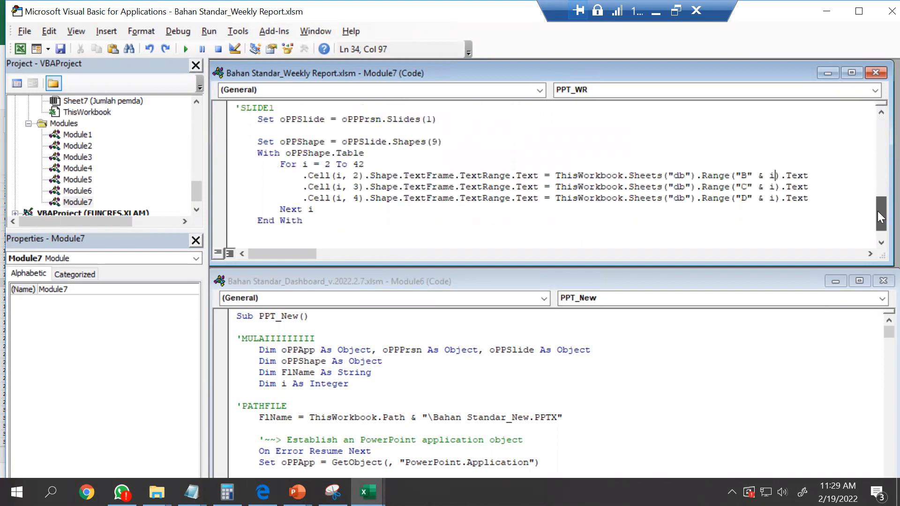
left_click_drag(879, 333, 880, 344)
left_click_drag(260, 361, 503, 380)
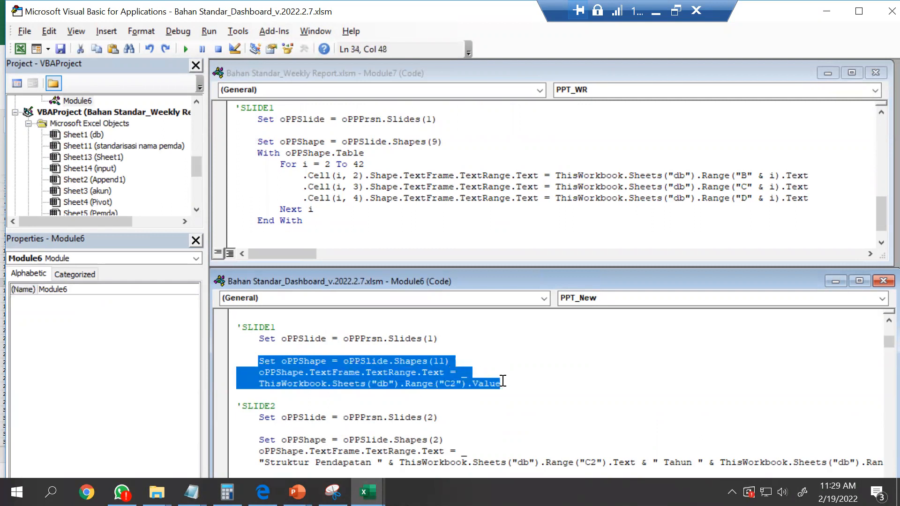
Paste the copied Shapes(11) text block into PPT_WR, below the End With of the Slide 1 table loop.
left_click(279, 234)
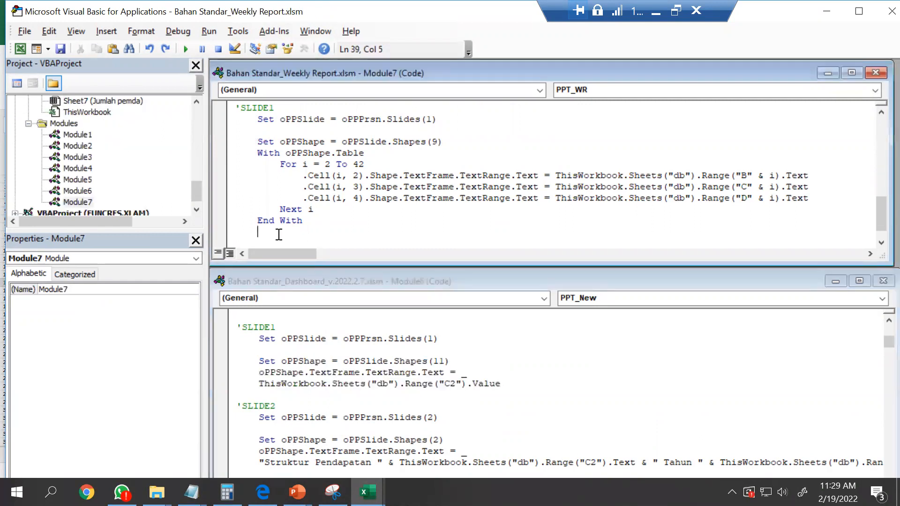
scroll(279, 234, "down", 1)
key("Return")
key("Return")
key("Up")
type("Set oPPShape = oPPSlide.Shapes(11)     oPPShape.TextFrame.TextRange.Text = _     ThisWorkbook.Sheets(\"db\").Range(\"C2\").Value")
key("Up")
key("Up")
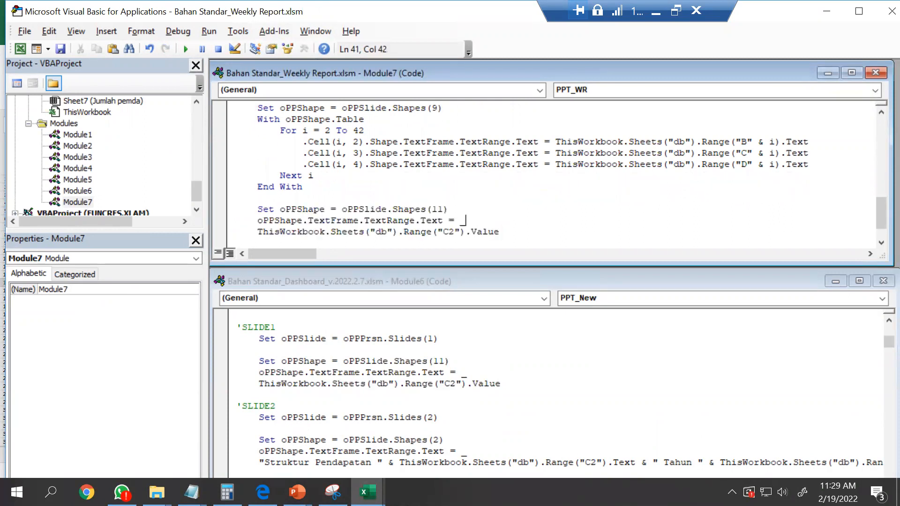
Check the first text box's place in PowerPoint's object list, then change the pasted block's shape index to 4 in the VBA editor.
key("shift+Left")
key("shift+Left")
key("alt+Tab")
key("alt+Tab")
key("alt+Tab")
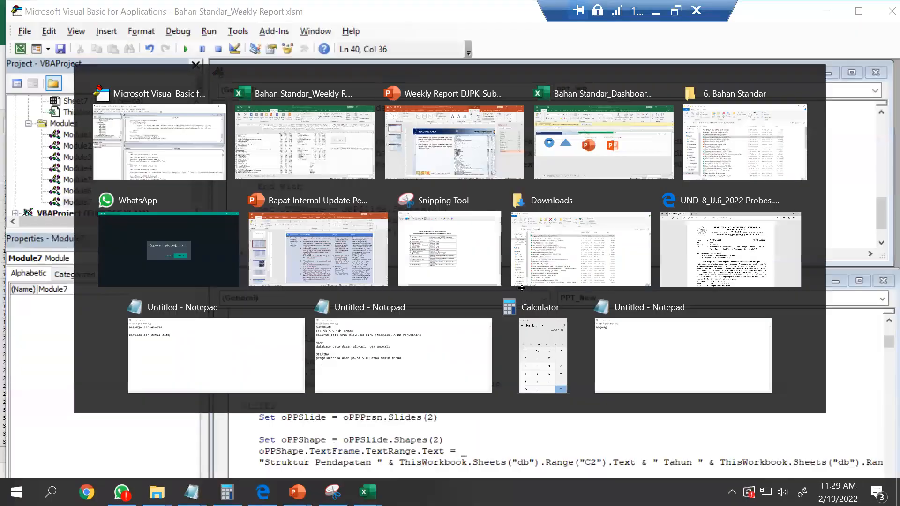
key("alt+Tab")
left_click(346, 215)
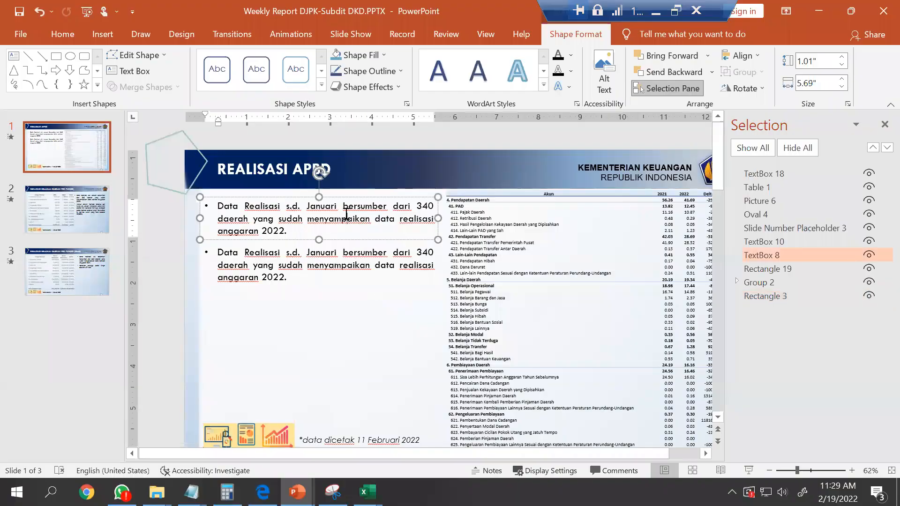
key("alt+Tab")
type("4")
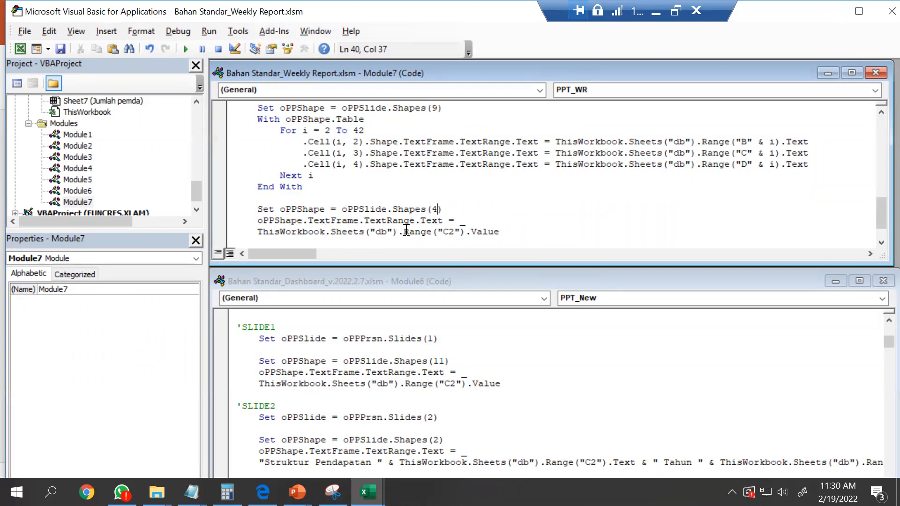
Remove the line continuation in the Shapes(4) block so the text assignment stands on a single line.
left_click(467, 222)
key("shift+Left")
key("Delete")
key("Delete")
key("Delete")
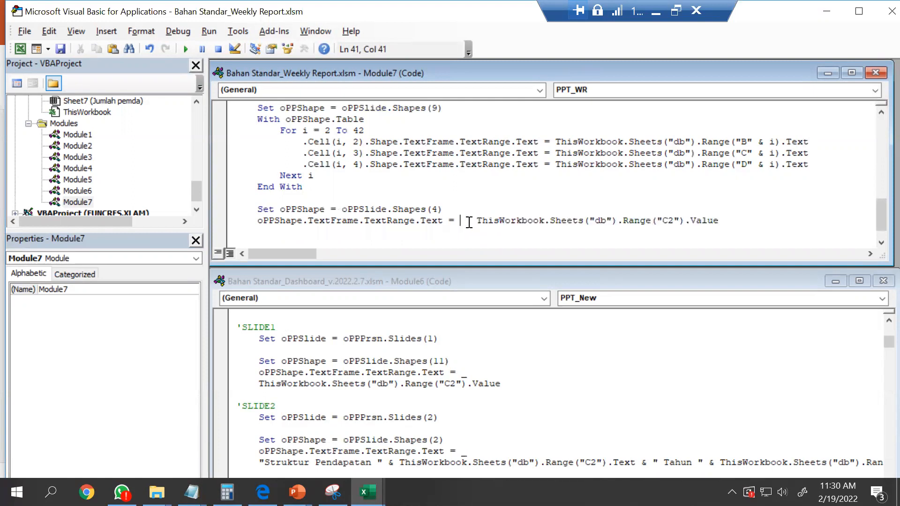
key("shift+Right")
key("shift+Right")
key("shift+Right")
key("Delete")
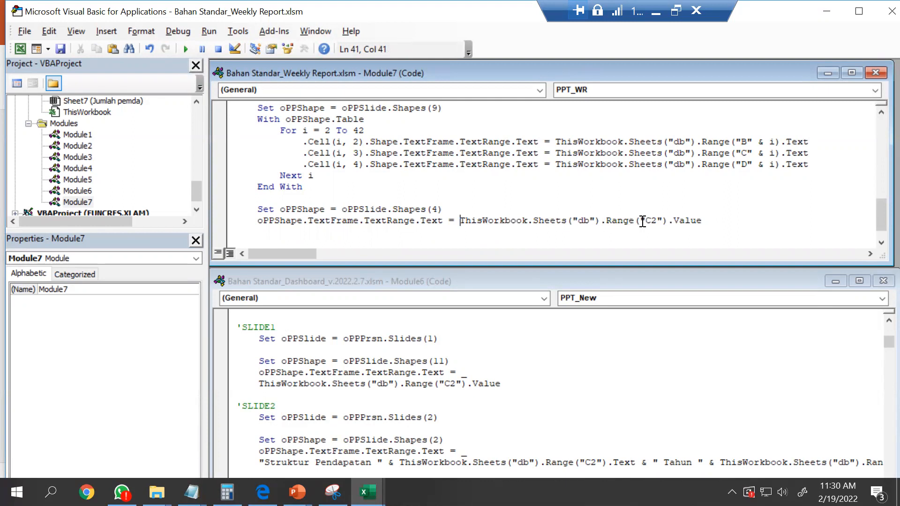
Look up the first sentence's cell in the Excel db sheet and set the Shapes(4) source range to K13 in the macro.
key("alt+Tab")
key("alt+Tab")
key("alt+Tab")
key("alt+Tab")
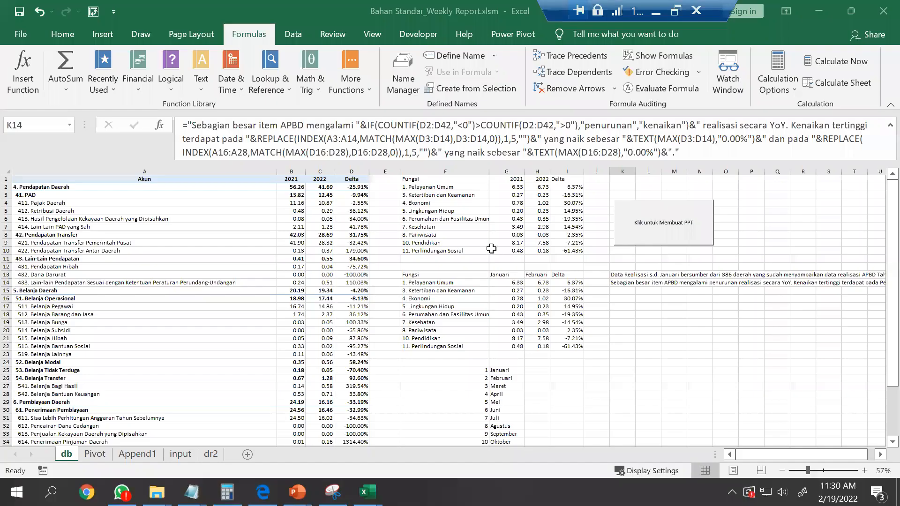
left_click(625, 275)
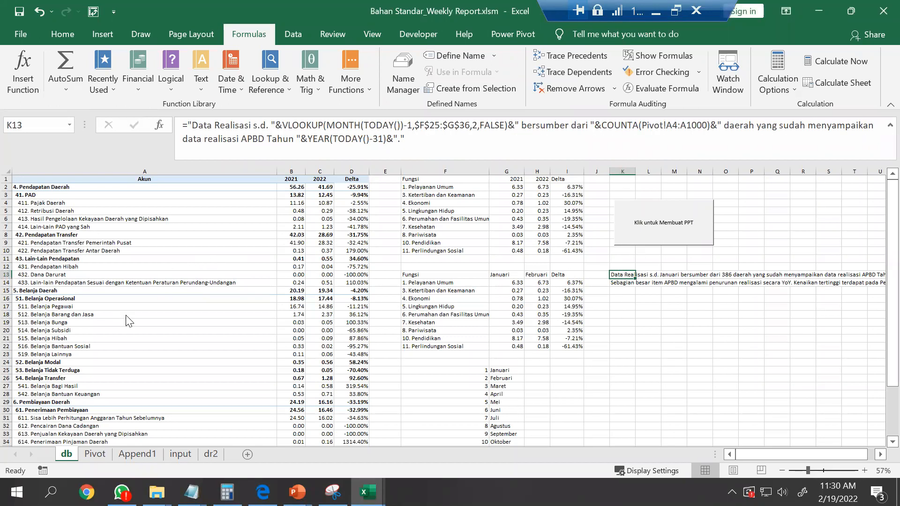
key("alt+Tab")
left_click_drag(645, 220, 658, 220)
type("K13")
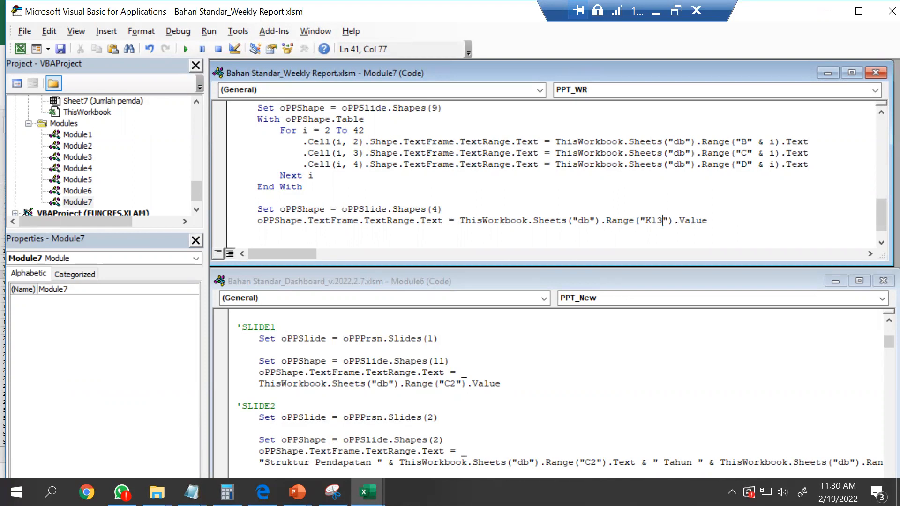
Duplicate the two-line Shapes(4) block below itself and set the copy's shape index to 10.
left_click_drag(257, 209, 711, 193)
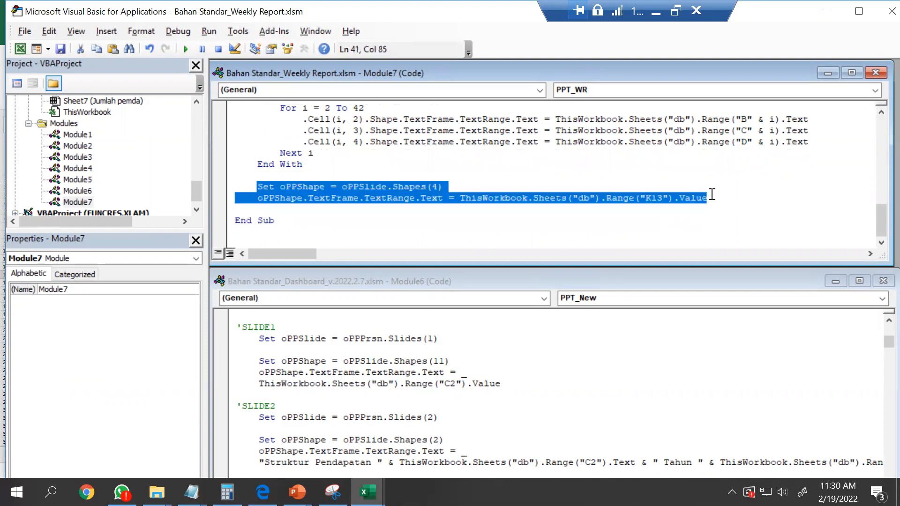
key("ctrl+c")
left_click(711, 194)
key("Return")
key("Return")
key("ctrl+v")
key("Up")
key("Up")
key("Right")
left_click(442, 224)
key("shift+Left")
type("10")
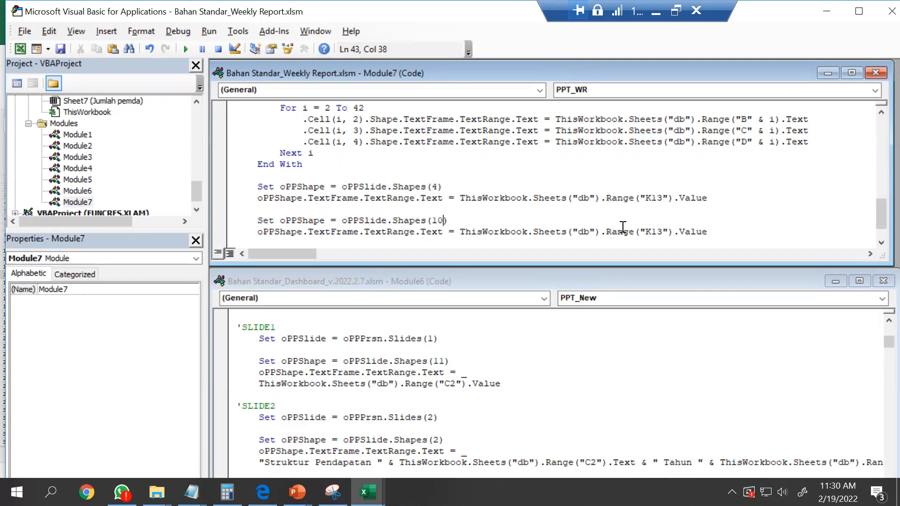
Set the source range of the Shapes(10) text assignment to K14.
left_click(663, 231)
key("shift+Left")
type("4")
Switch to PowerPoint and close the Weekly Report DJPK-Subdit DKD presentation.
key("alt+Tab")
key("alt+Tab")
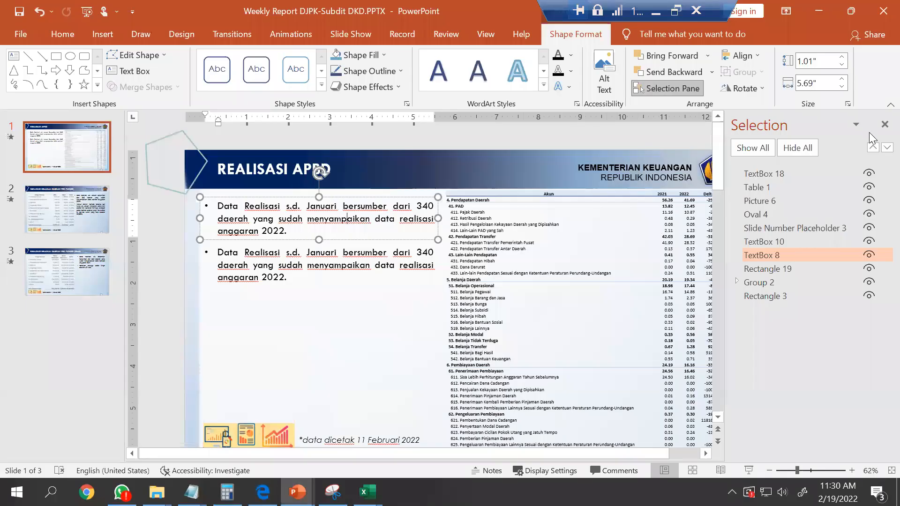
left_click(881, 14)
key("n")
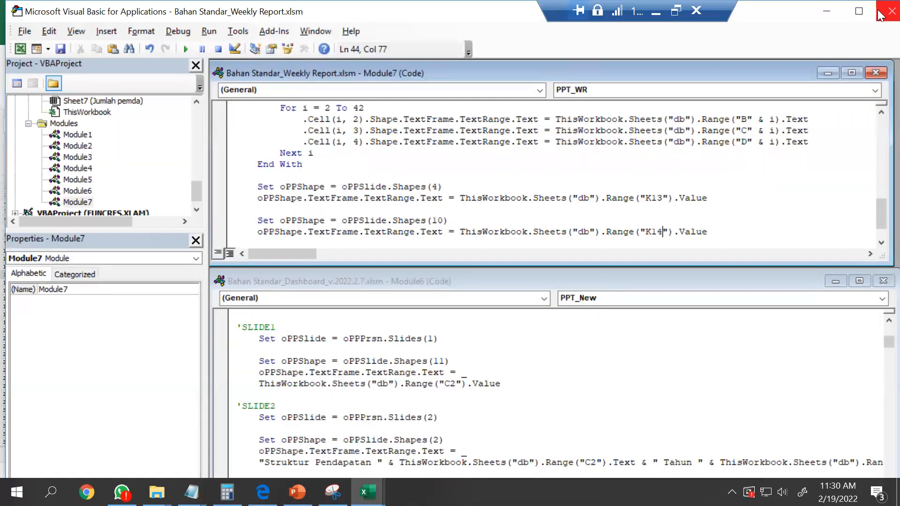
Return to the VBA editor and select the closing 'END block of the dashboard macro, from the 'END comment through Set shl = Nothing.
key("alt+Tab")
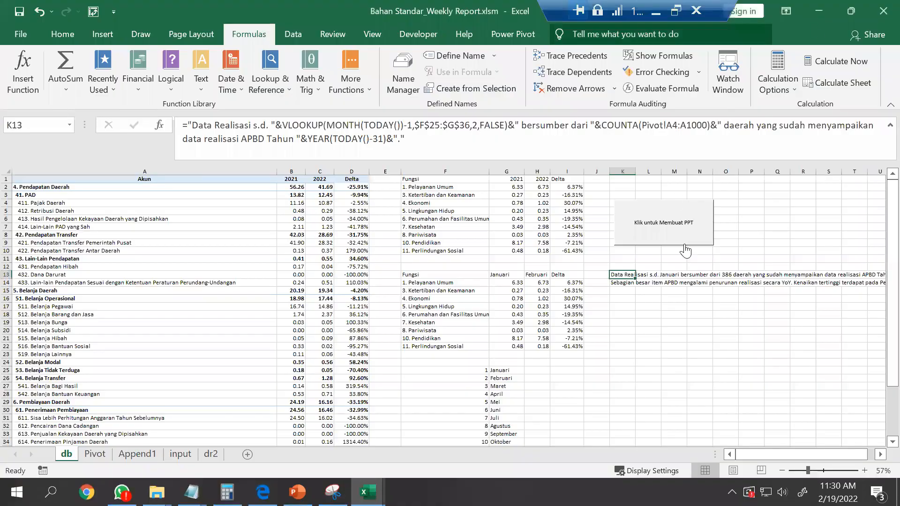
left_click(692, 290)
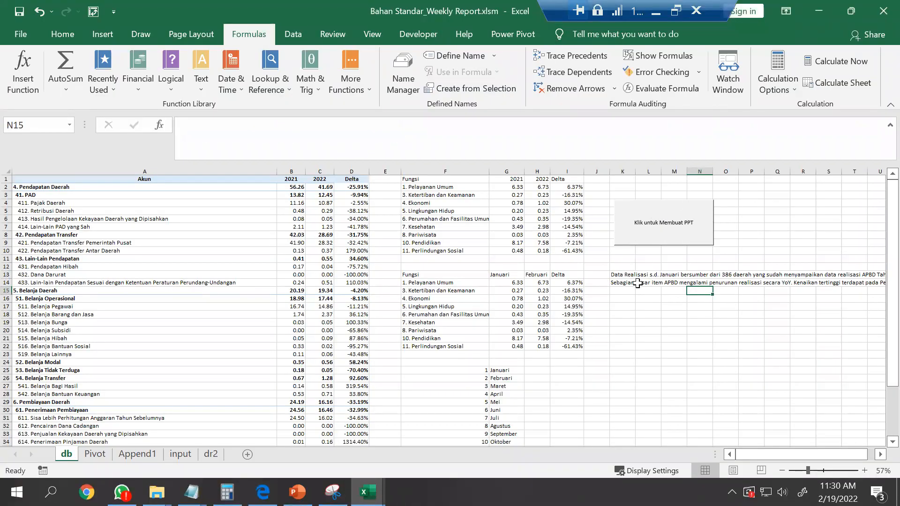
key("alt+Tab")
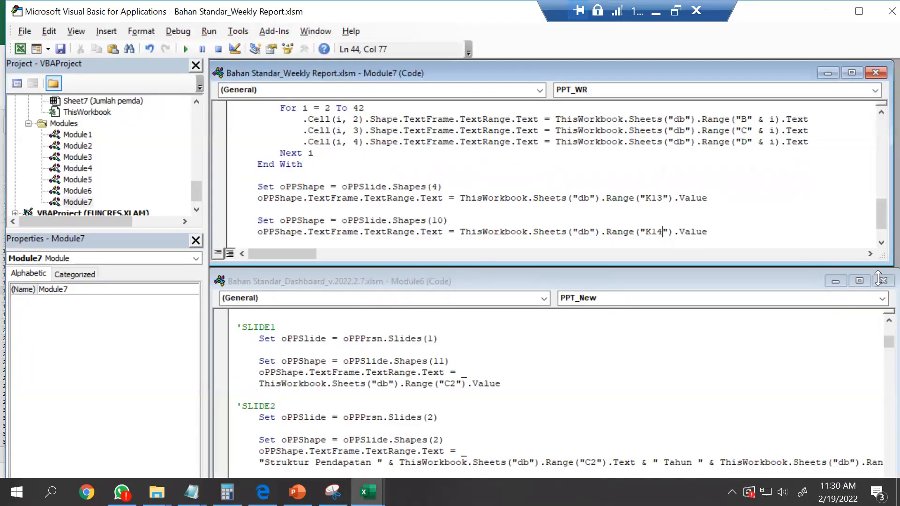
left_click_drag(886, 349, 878, 467)
scroll(881, 472, "down", 15)
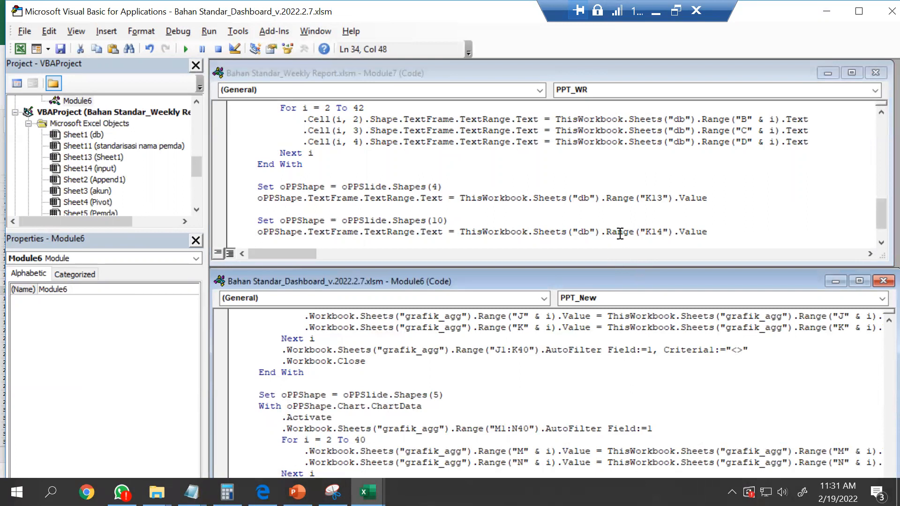
left_click_drag(577, 277, 574, 238)
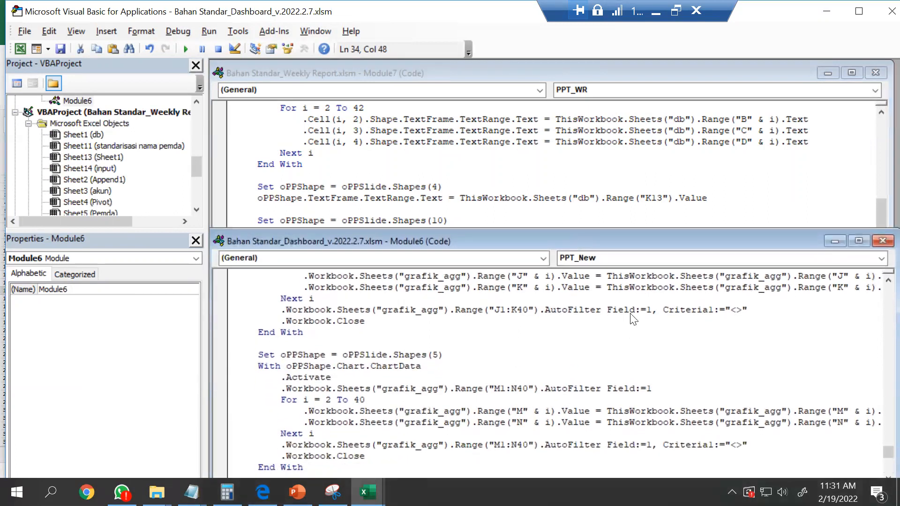
scroll(239, 322, "down", 10)
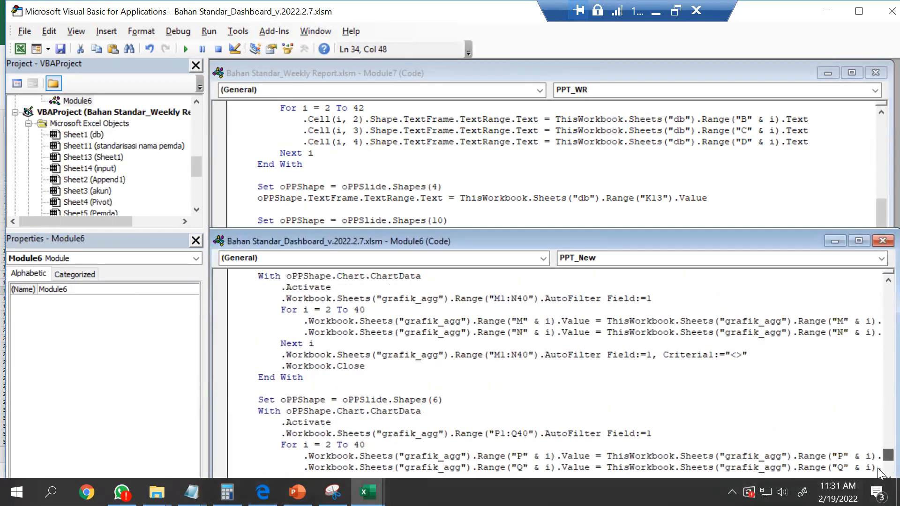
left_click_drag(237, 322, 339, 434)
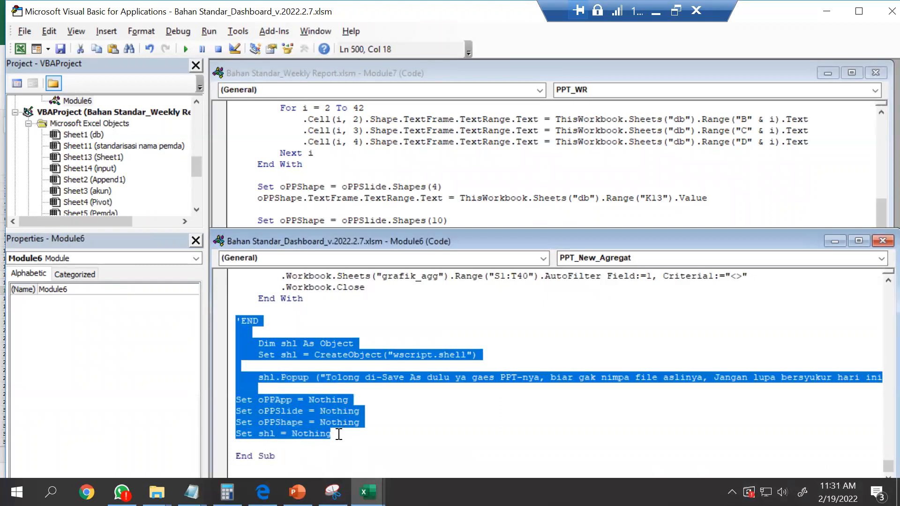
Paste the copied 'END block with the popup and object clean-up just before End Sub in PPT_WR.
left_click(438, 225)
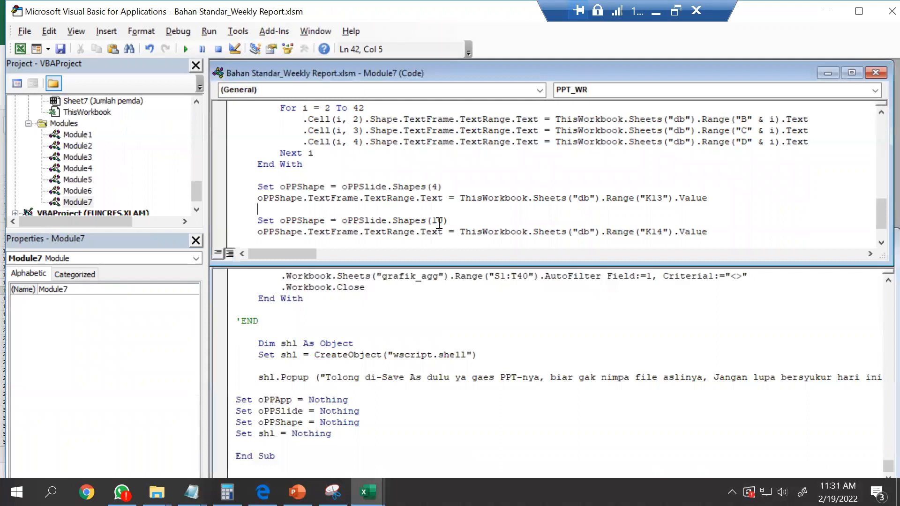
key("Down")
key("Down")
key("Down")
key("Down")
key("End")
key("Up")
key("Home")
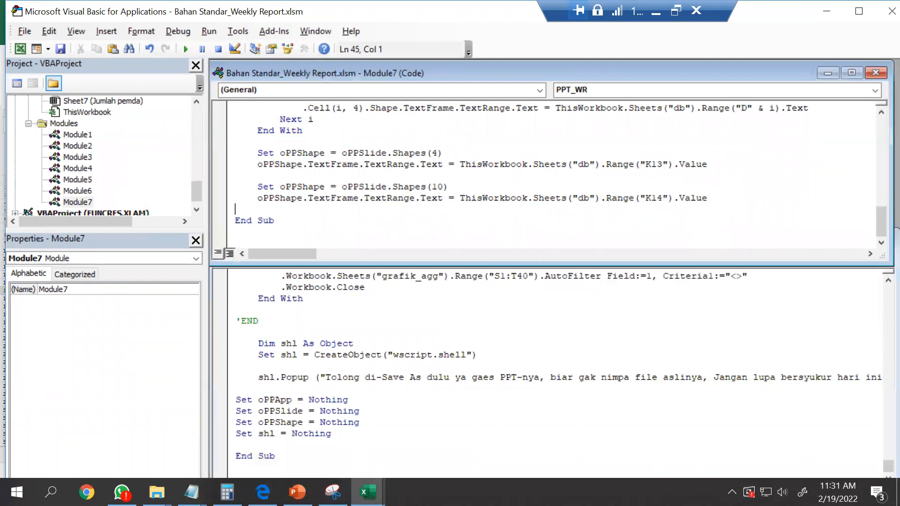
key("ctrl+v")
Read the pasted shl.Popup reminder message in PPT_WR through to its end.
key("Up")
key("Up")
key("Up")
key("Up")
key("Up")
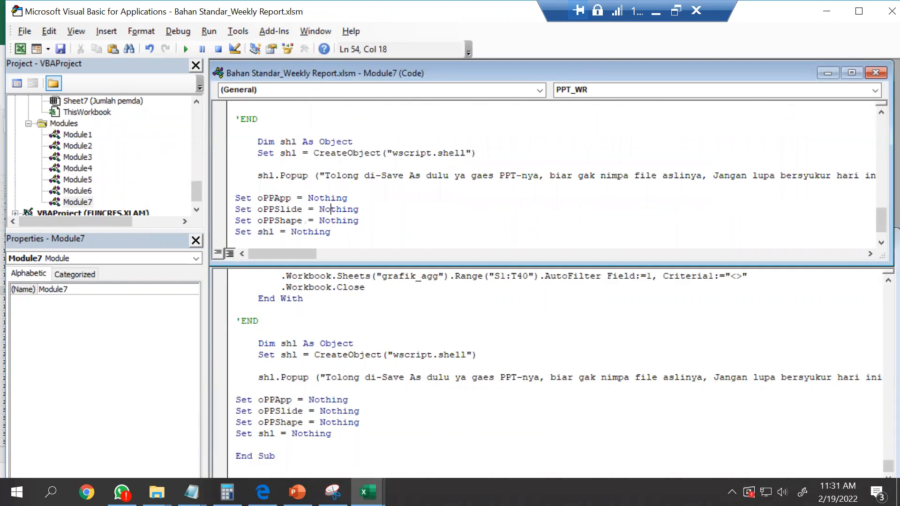
key("Left")
key("Right")
key("Right")
key("Right")
key("Right")
key("Right")
key("Right")
key("Right")
key("Right")
key("Right")
key("Right")
key("ctrl+Right")
key("ctrl+Right")
key("ctrl+Right")
key("ctrl+Right")
key("ctrl+Right")
key("ctrl+Right")
key("ctrl+Right")
key("ctrl+Right")
key("ctrl+Right")
key("ctrl+Right")
key("ctrl+Right")
key("ctrl+Right")
key("ctrl+Right")
key("ctrl+Right")
key("ctrl+Right")
key("ctrl+Right")
key("ctrl+Right")
key("ctrl+Right")
key("ctrl+Right")
key("ctrl+Right")
key("ctrl+Right")
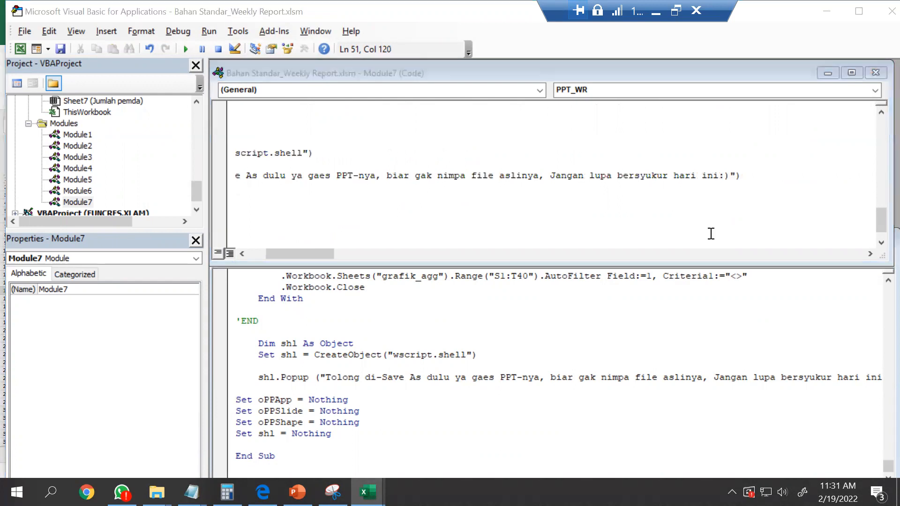
Switch to the Excel workbook, run the macro with "Klik untuk Membuat PPT" and dismiss the save-as reminder.
key("alt+F11")
left_click(668, 240)
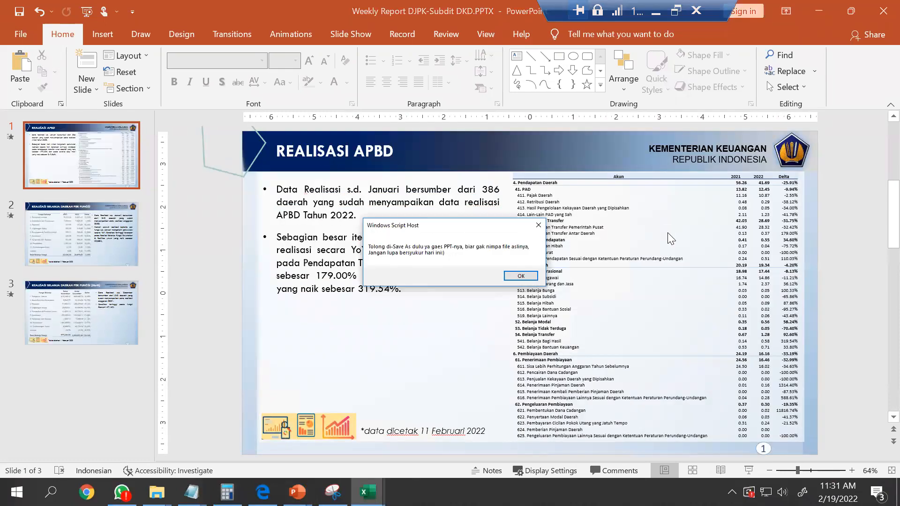
left_click(519, 277)
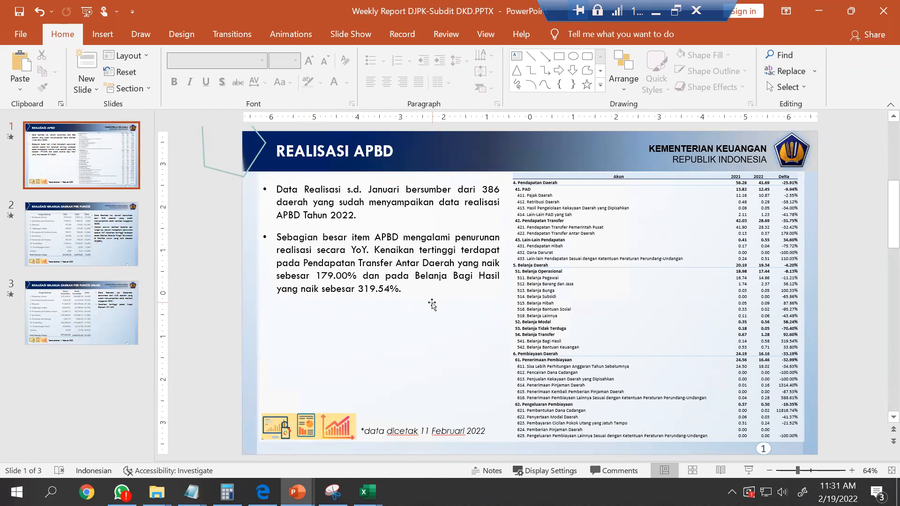
Select the print-date note's text box at the foot of slide 1, and switch to the Excel workbook.
left_click(415, 432)
left_click(415, 438)
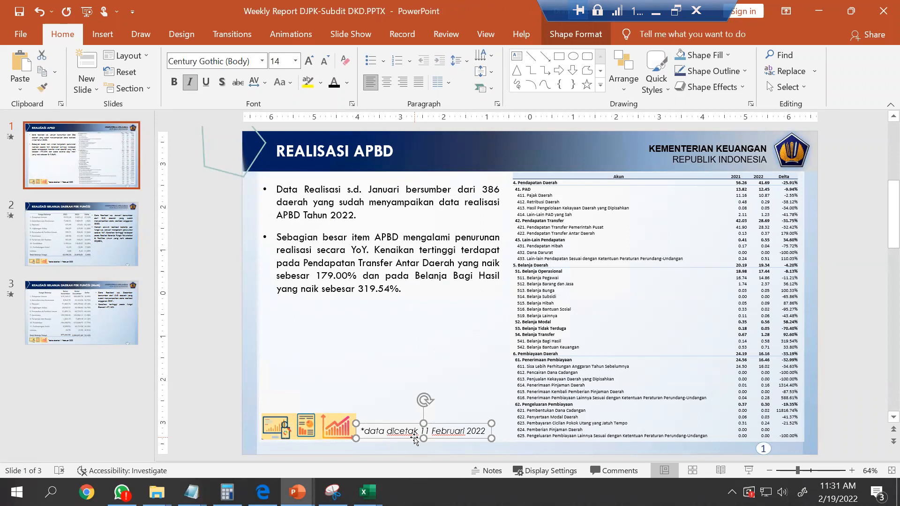
key("alt+Tab")
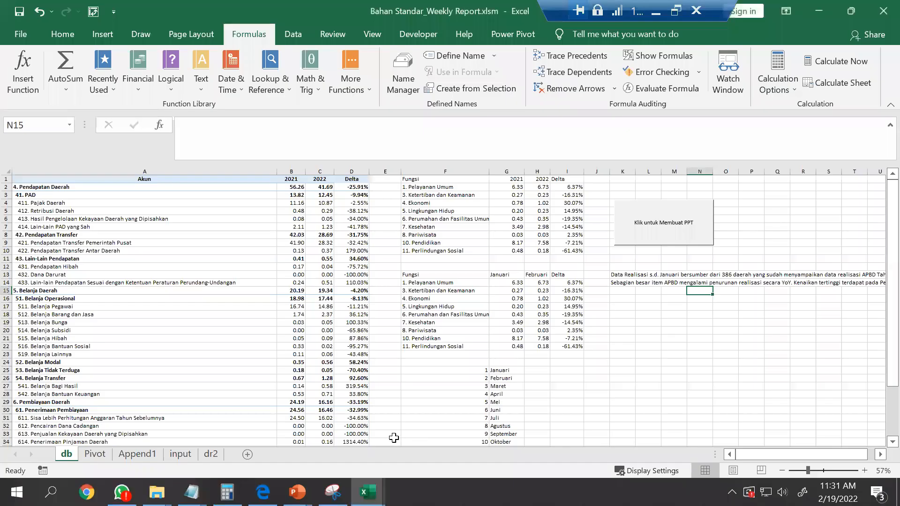
Enter the print-date note in cell K15 as ="*Data dicetak tanggal "&TEXT(TODAY(),"dd mmmm yyyy").
left_click(628, 291)
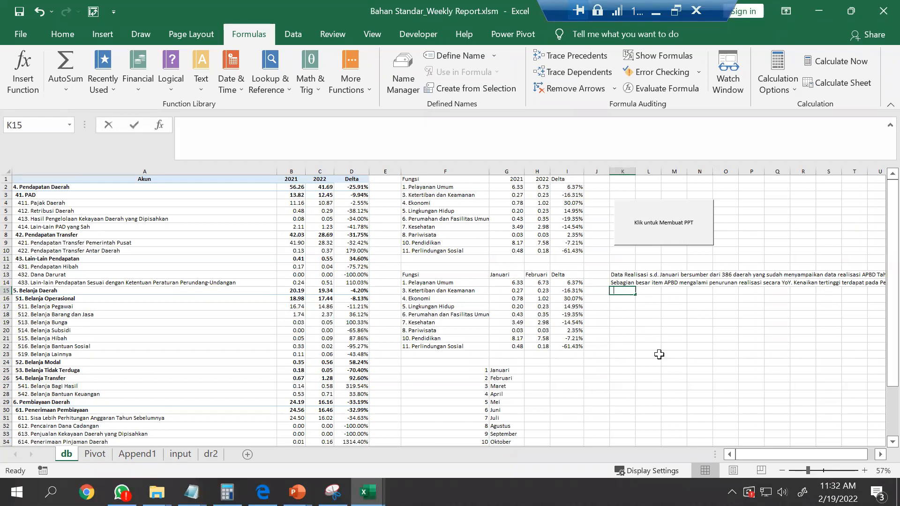
type("=\"")
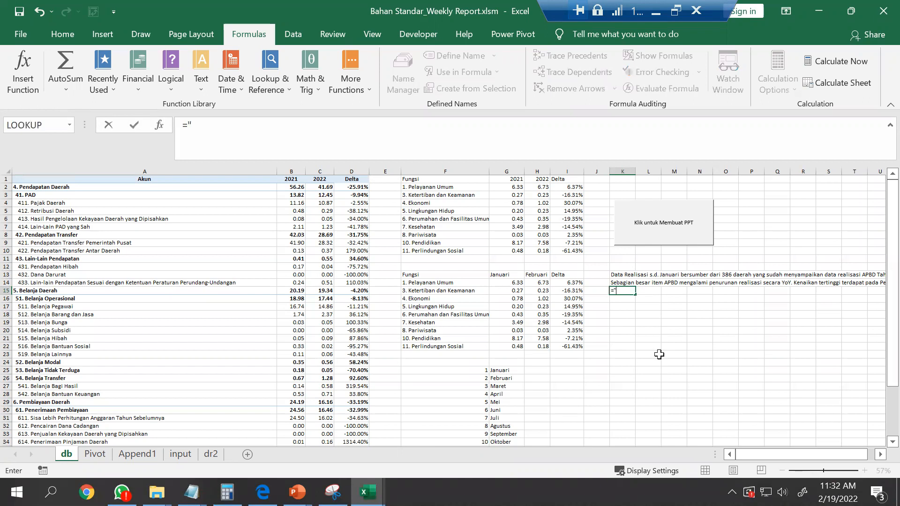
type("*Data dicetak tanggal")
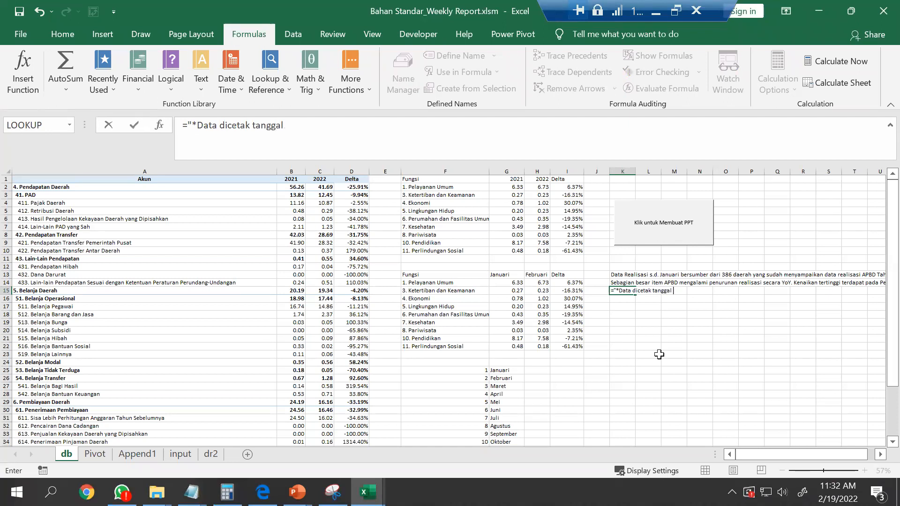
type("&te")
key("Tab")
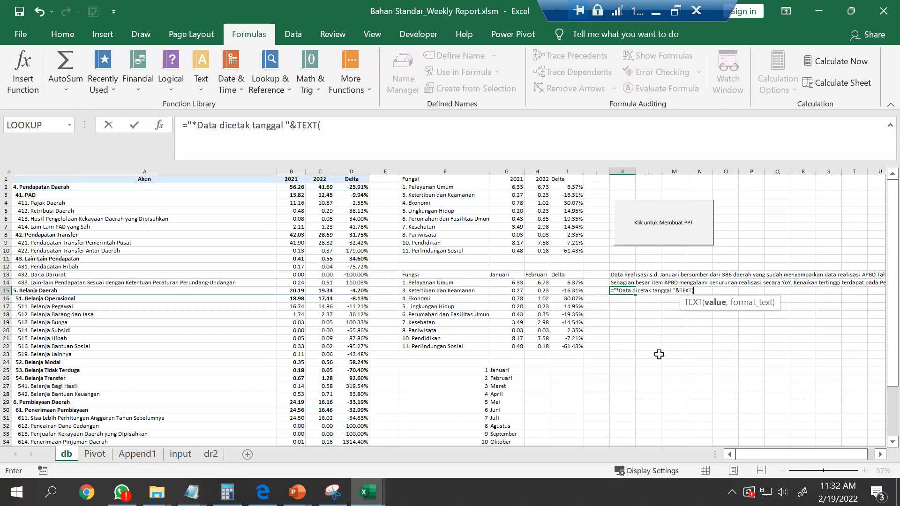
type("toda")
key("Tab")
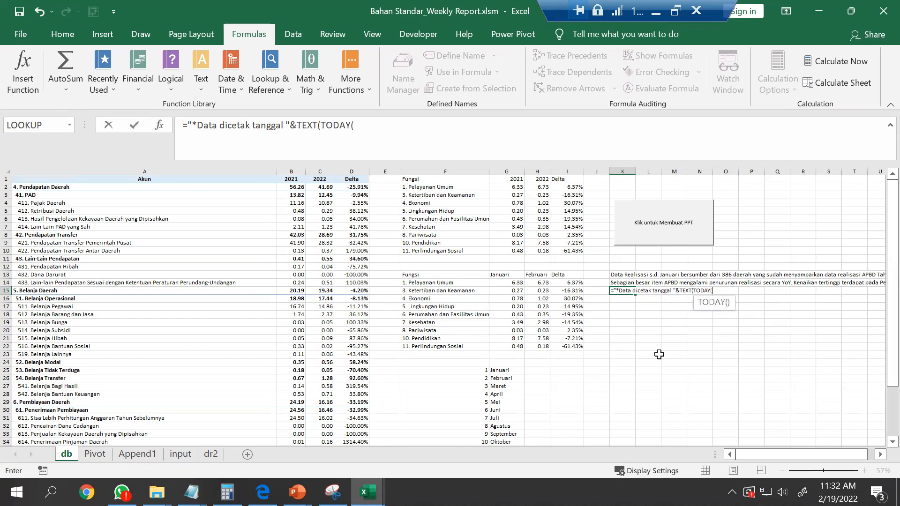
type("),")
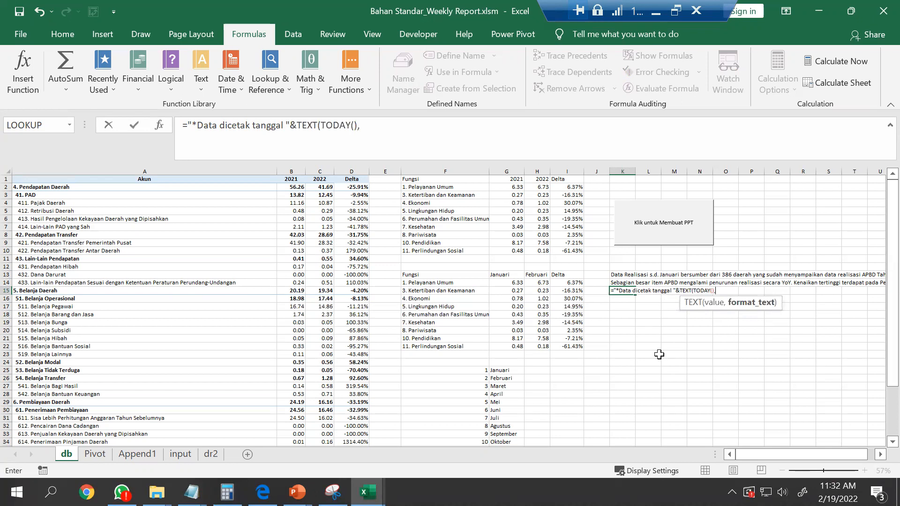
type("\"dd mmmm yyyy")
key("Return")
key("Return")
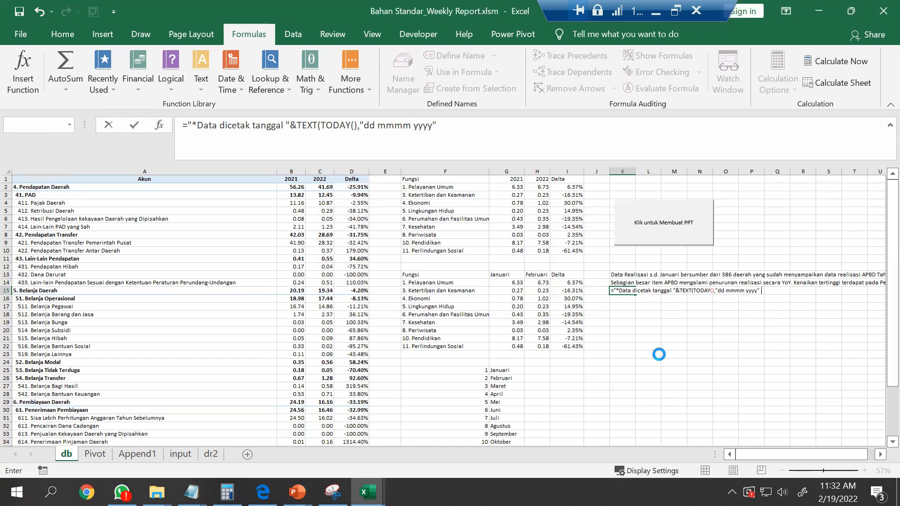
key("Up")
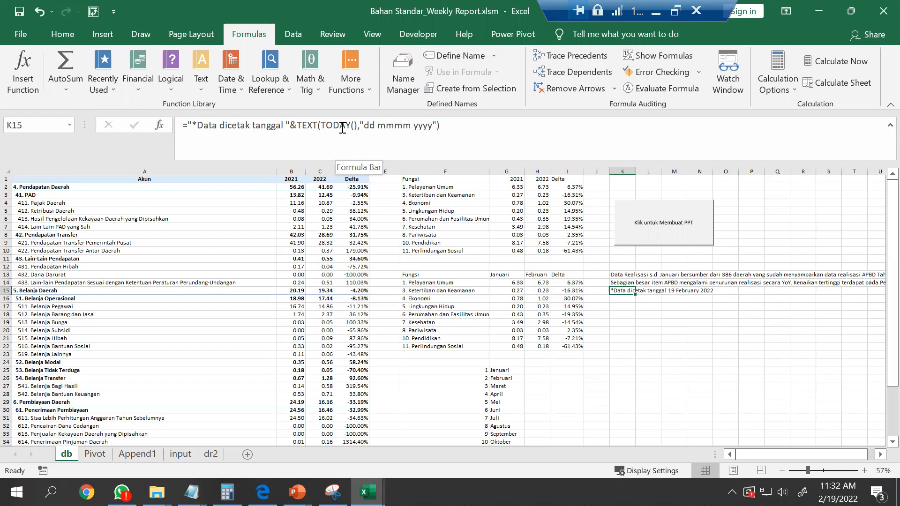
key("alt+Tab")
key("alt+Tab")
key("alt+Tab")
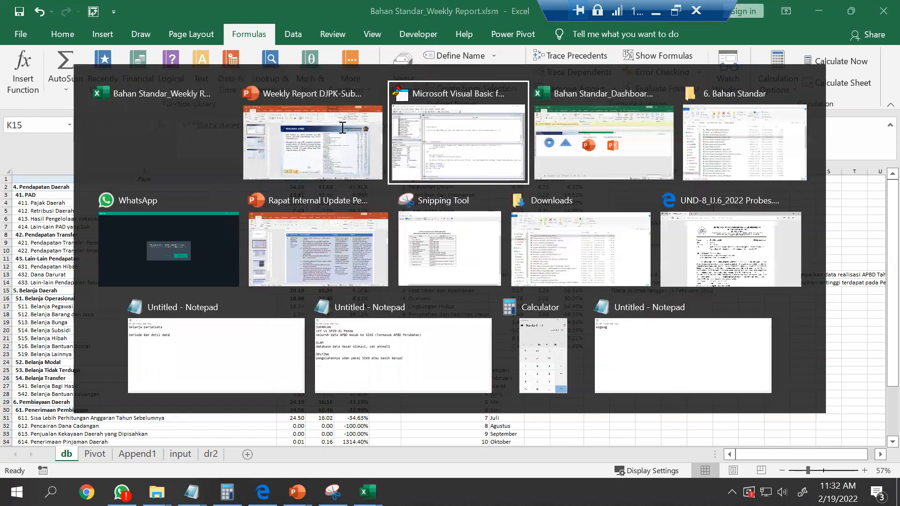
key("alt+Tab")
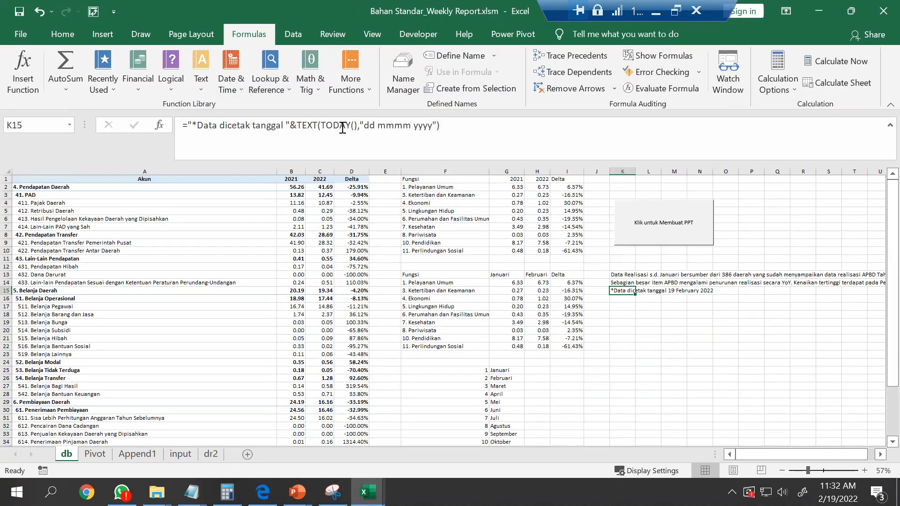
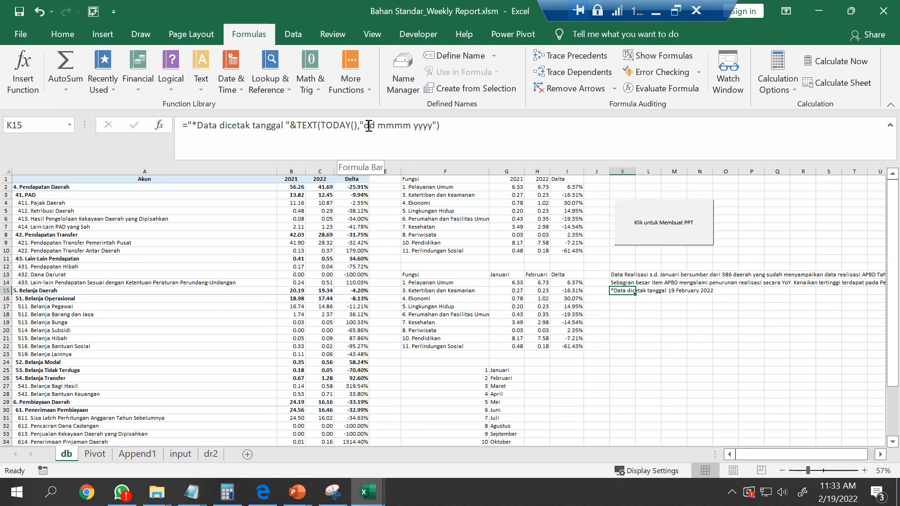
Shorten the date format in K15's TEXT function to "dd" and continue the formula with an ampersand.
left_click_drag(376, 126, 486, 129)
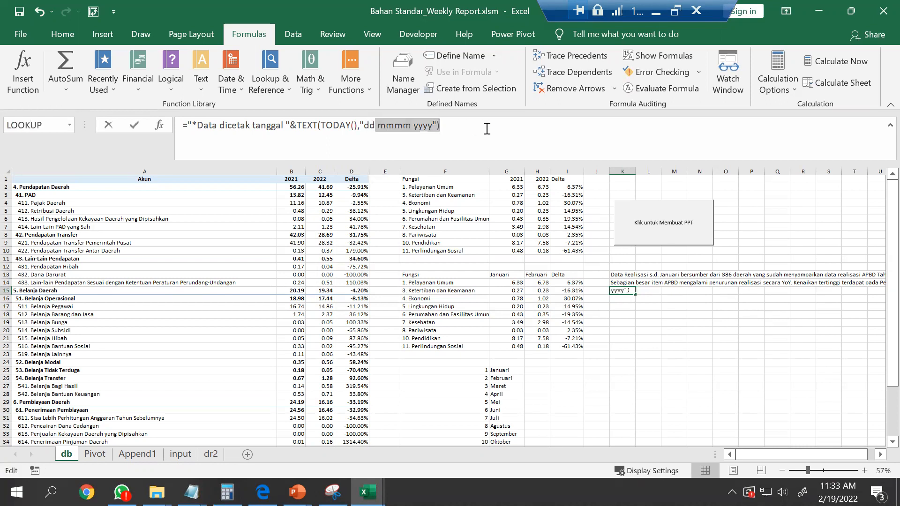
type("\"")
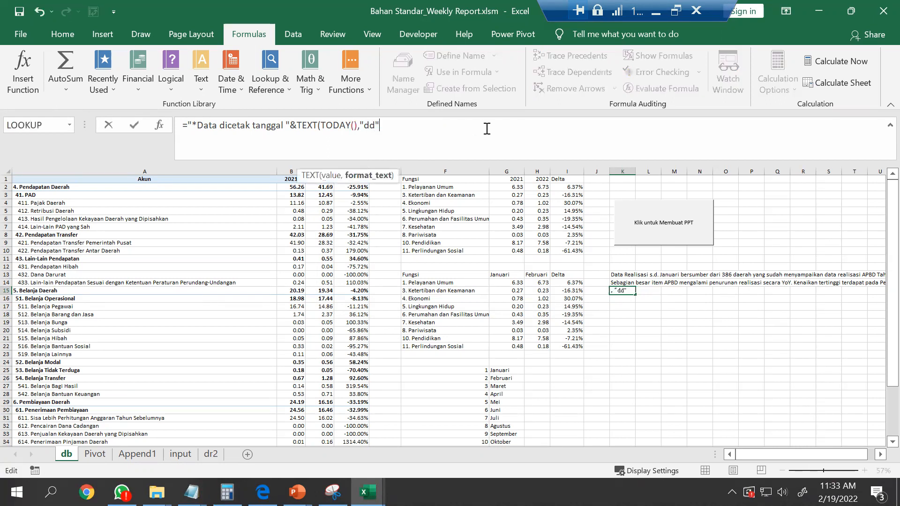
type(")&")
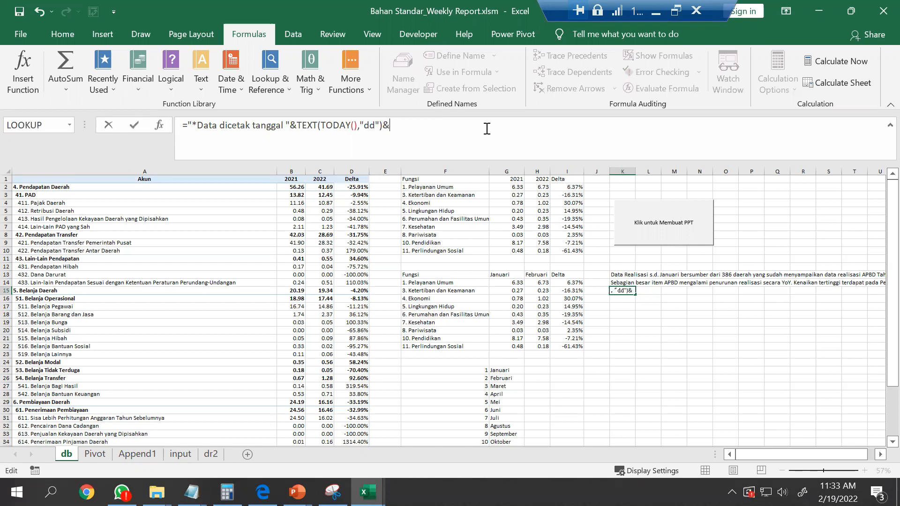
Append the Indonesian month name to the K15 formula with " "&VLOOKUP(MONTH(TODAY()),$F$25:$G$36,2,false)&" ".
type("\" \"&vl")
key("Tab")
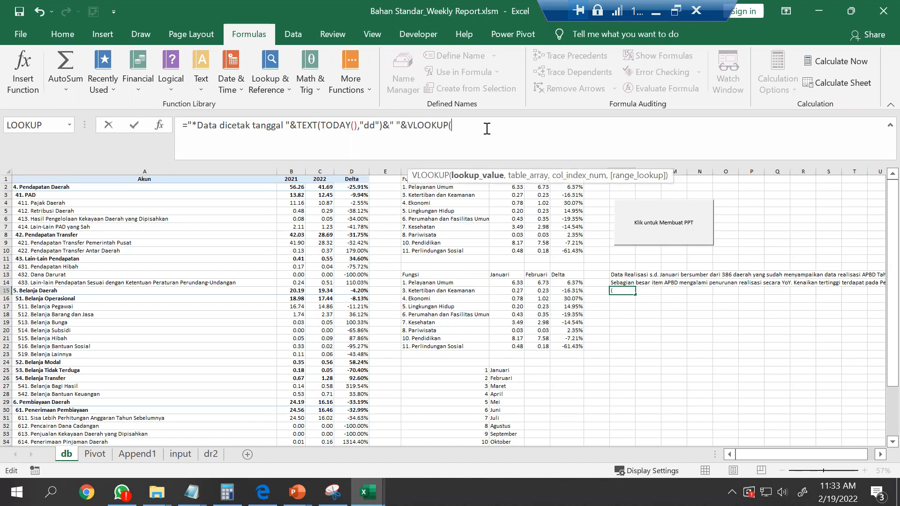
type("mon")
key("Tab")
type("toda")
key("Tab")
type(")")
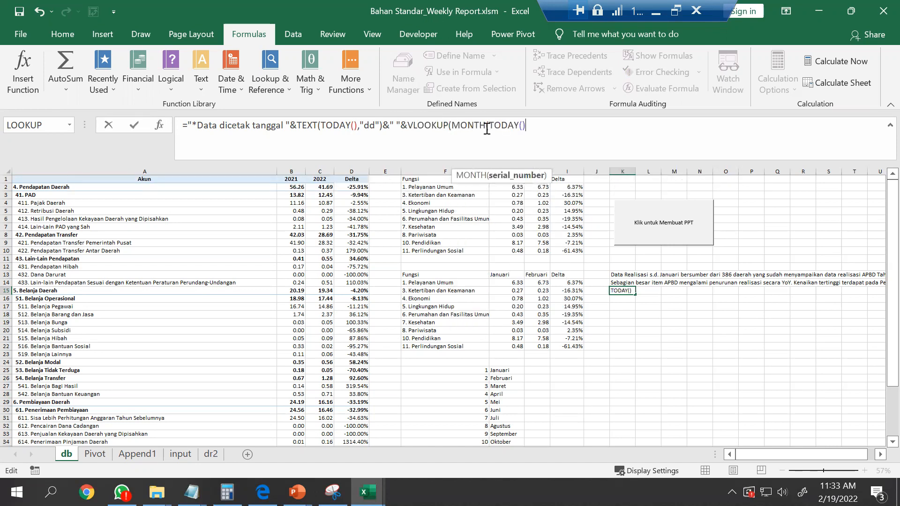
type("),")
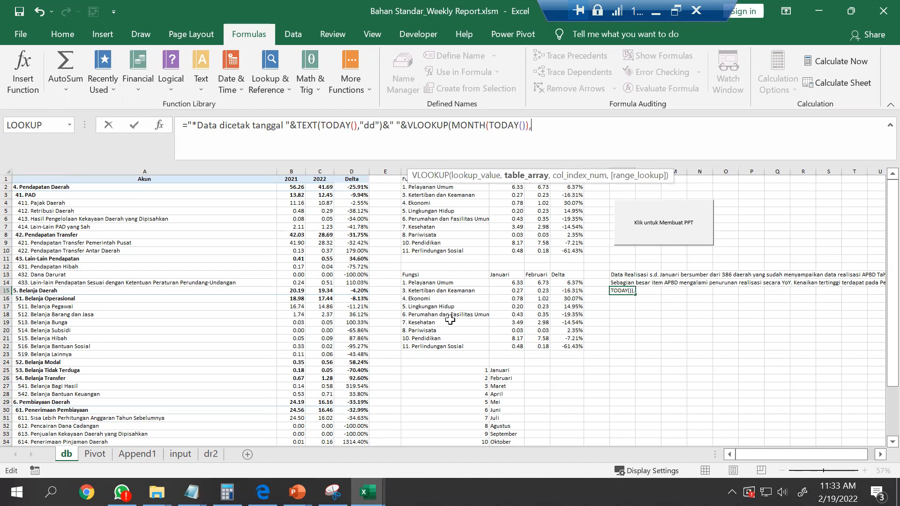
left_click_drag(454, 371, 507, 443)
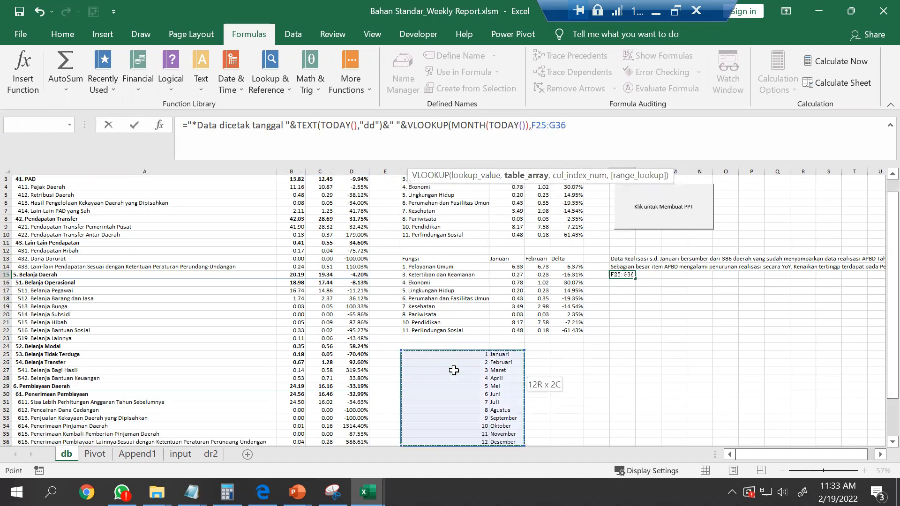
key("F4")
type(",2,fals")
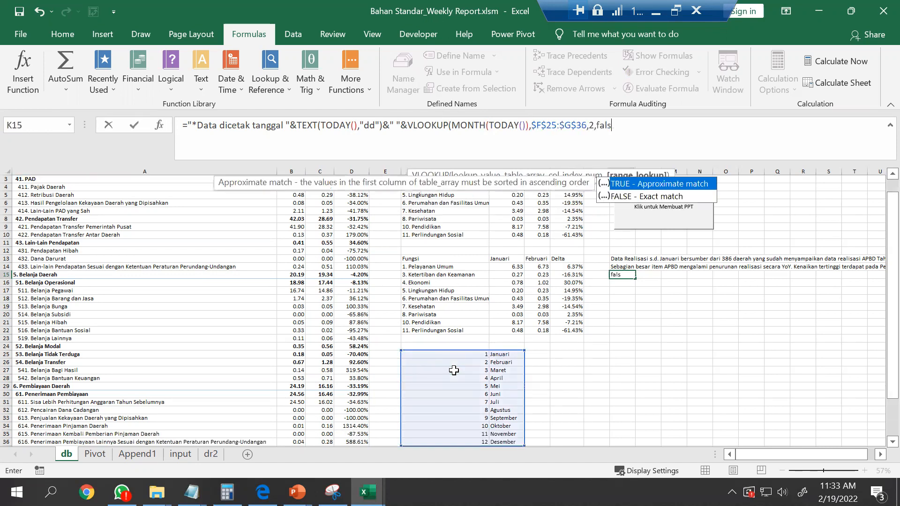
type("e)")
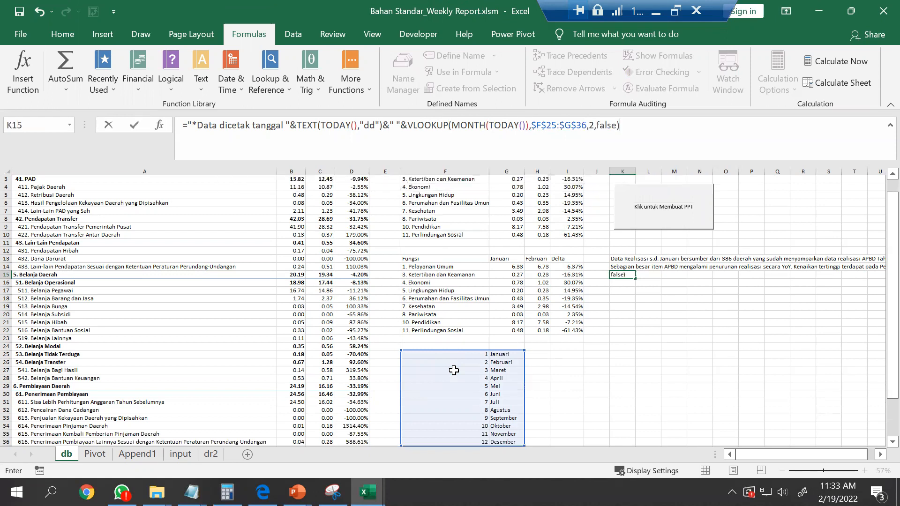
type("&\" \"")
Replace the TEXT function in the K15 formula with DATE and remove its "dd" format argument.
left_click_drag(297, 125, 319, 123)
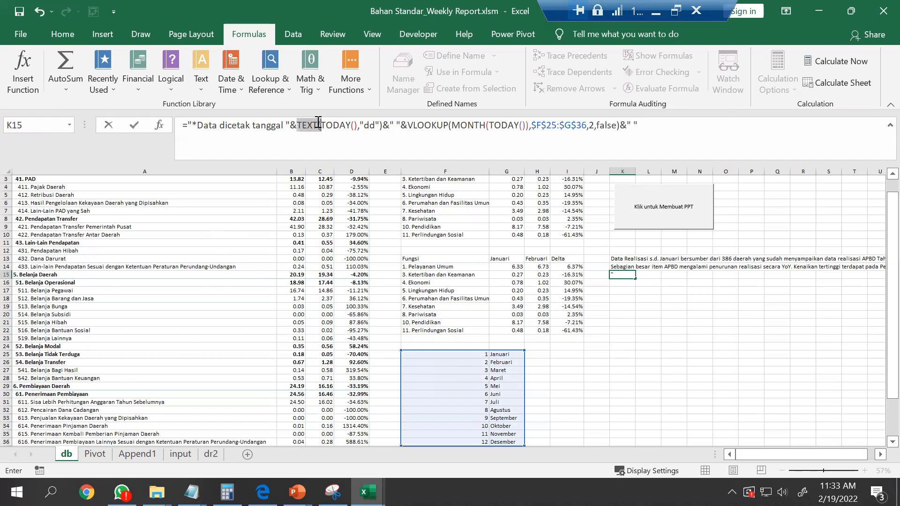
type("da")
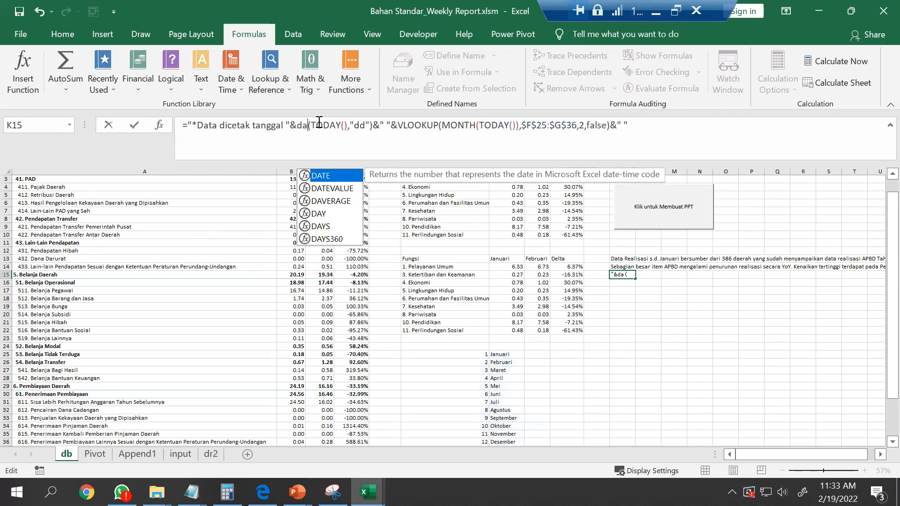
type("te")
left_click(362, 125)
key("shift+Right")
key("shift+Right")
key("shift+Right")
key("shift+Right")
key("shift+Right")
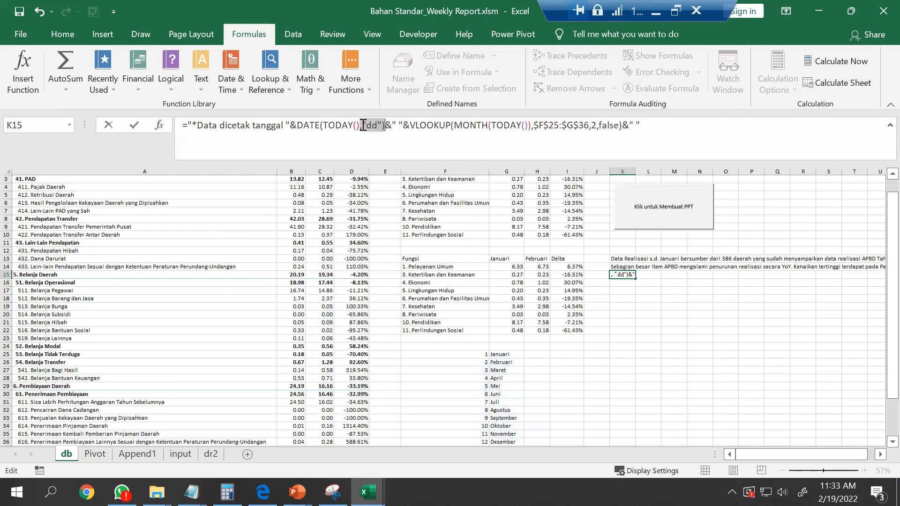
key("BackSpace")
Append &YEAR(TODAY()) to the end of the K15 formula and try to confirm the entry.
left_click(623, 125)
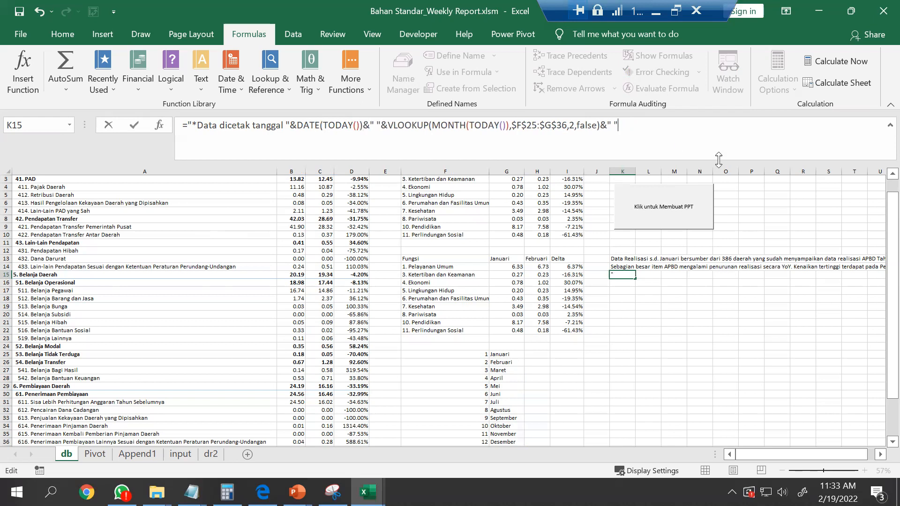
type("&YEAR(")
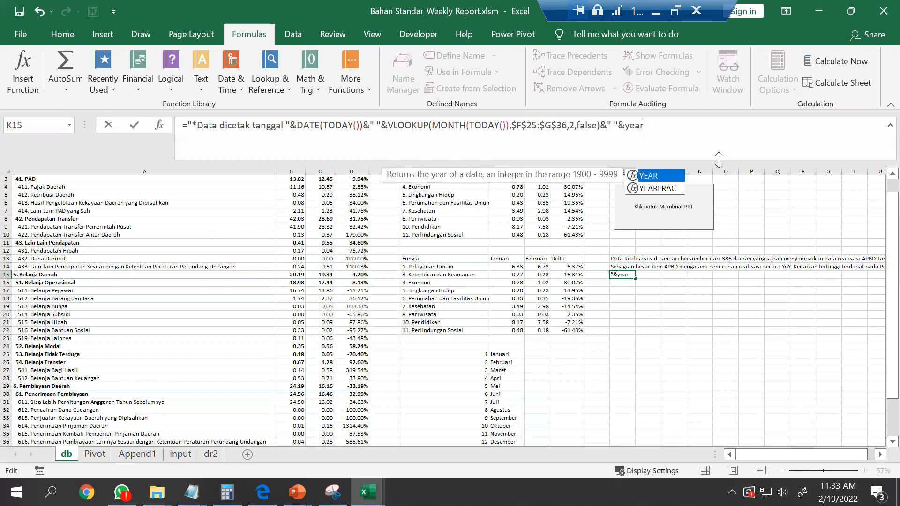
type("TODAY())")
key("Return")
key("Return")
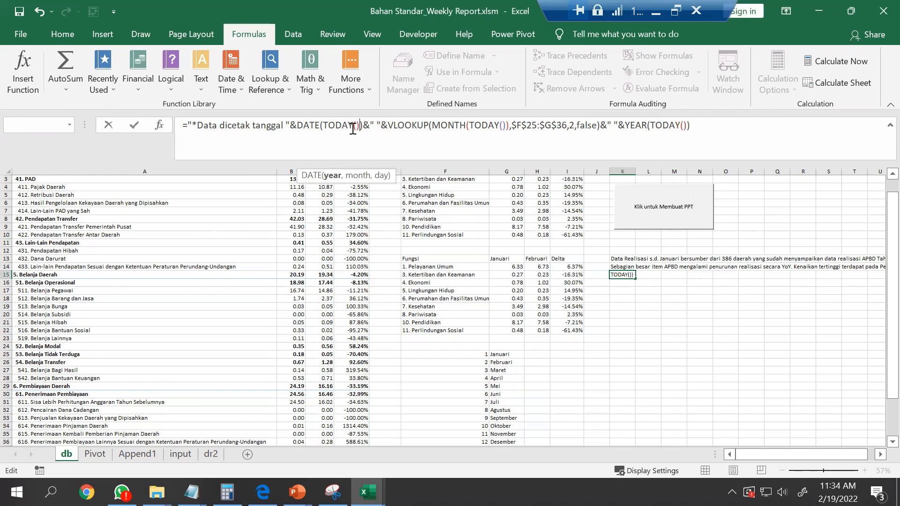
Change DATE to DAY in the K15 formula, commit it and reselect the cell.
left_click(320, 125)
key("shift+Left")
key("shift+Left")
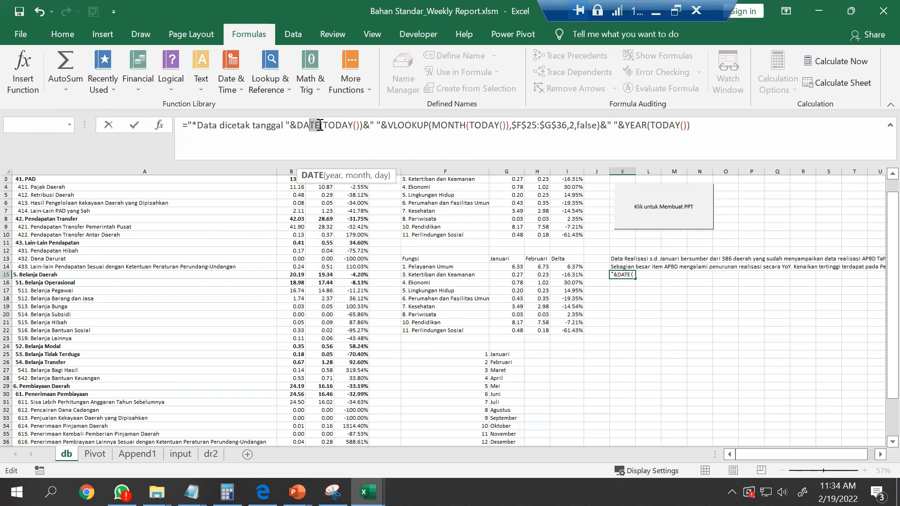
type("Y")
key("Return")
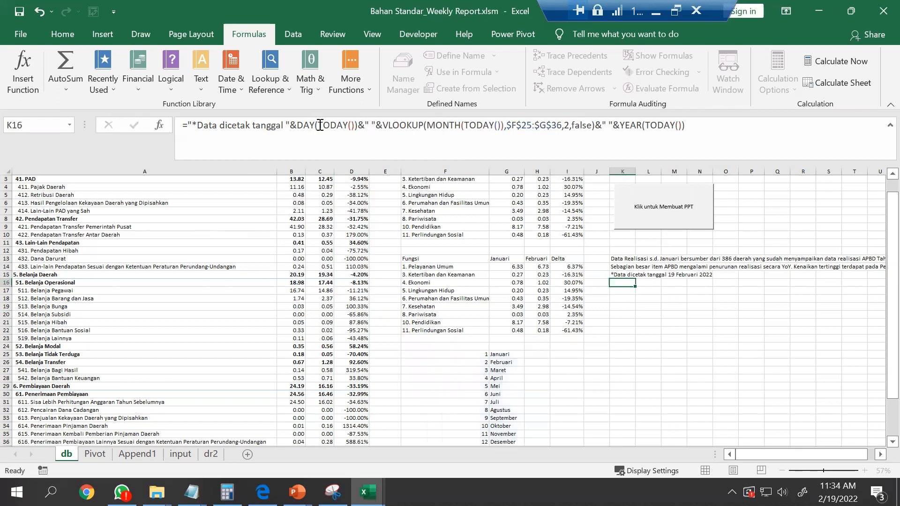
key("Return")
key("Up")
key("Up")
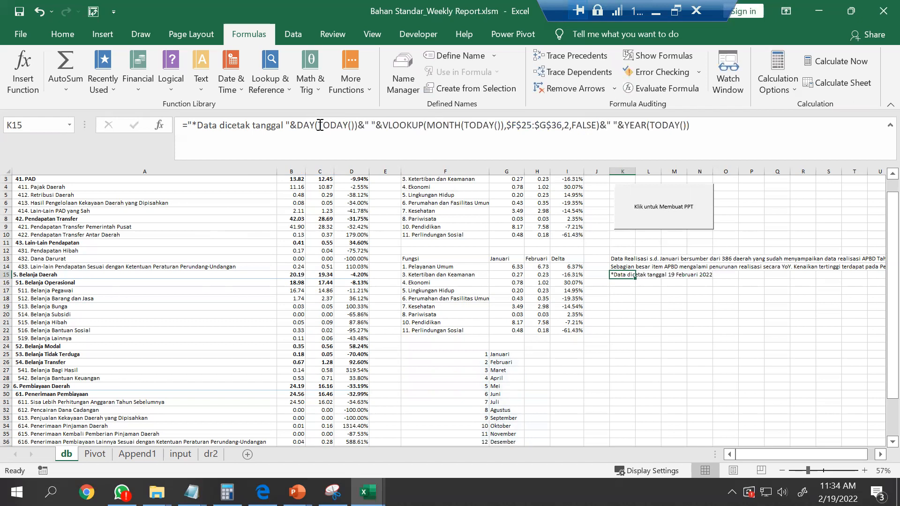
Switch to PowerPoint and show the Selection Pane to look up the name of the print-date text box.
key("alt+Tab")
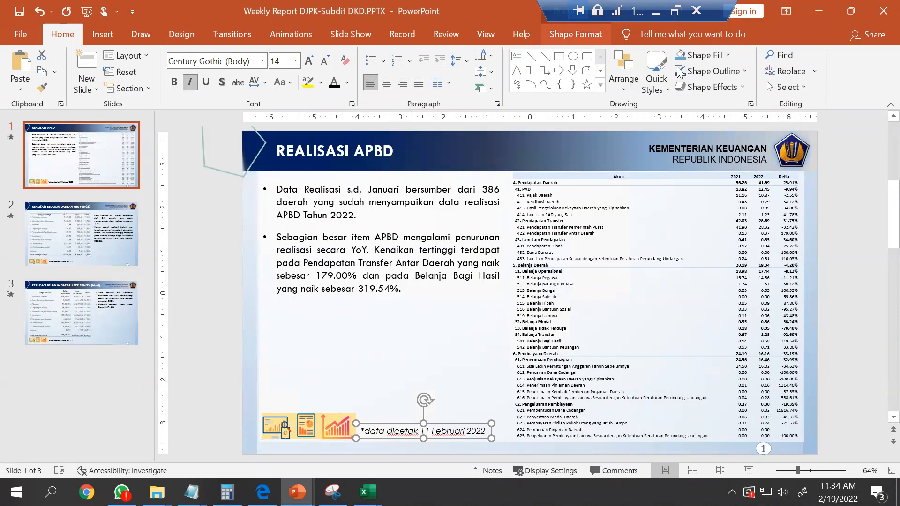
left_click(575, 34)
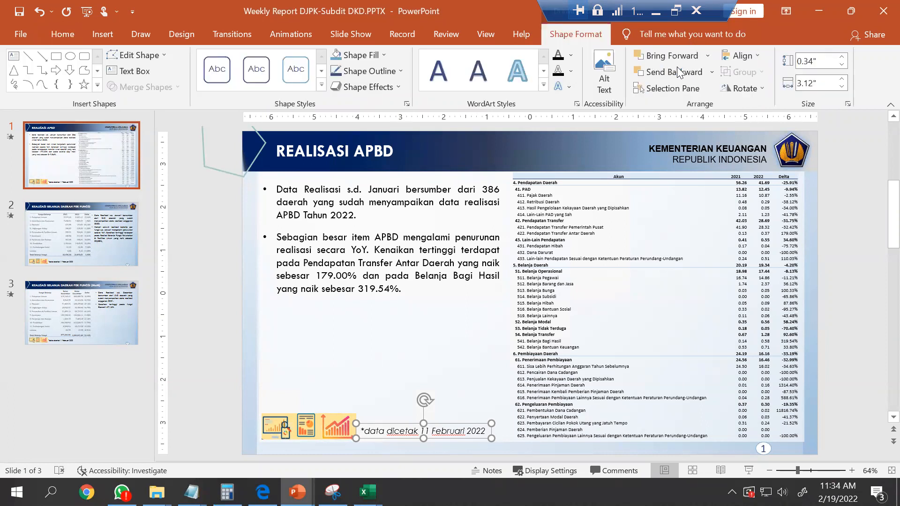
left_click(668, 88)
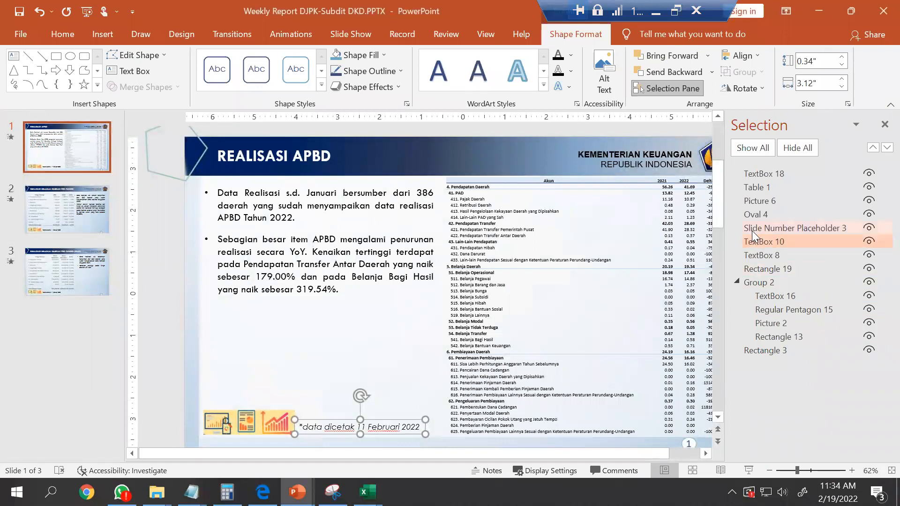
Switch to the VBA editor with the PPT_WR macro in Module7.
key("alt+Tab")
key("alt+Tab")
key("alt+Tab")
key("alt+Tab")
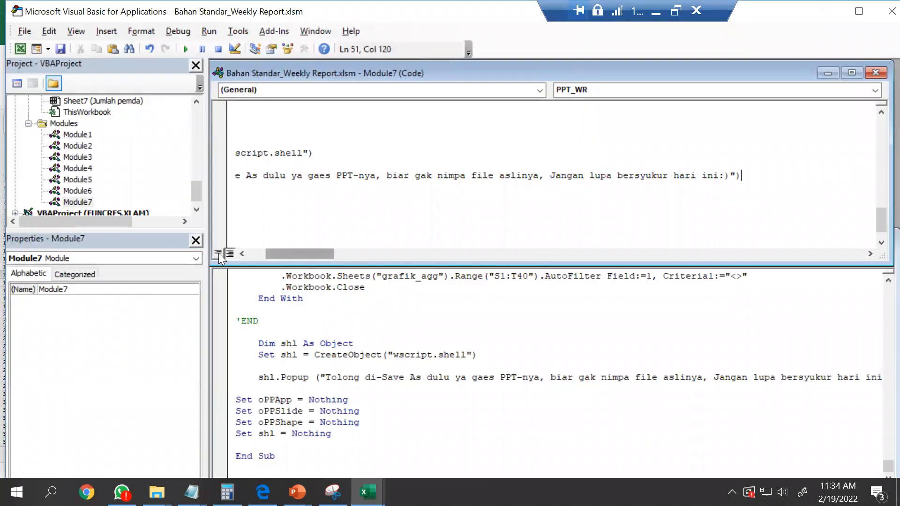
Duplicate the two-line Shapes(4) and K13 text block below the K14 block in the PPT_WR macro.
left_click_drag(320, 254, 218, 253)
left_click(289, 109)
key("Up")
key("Up")
key("Up")
key("Up")
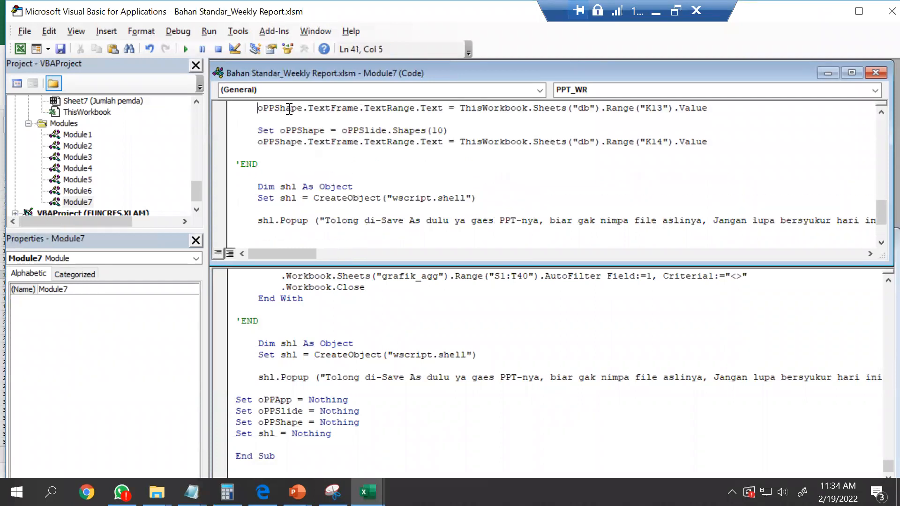
key("Up")
key("Up")
key("Up")
key("Up")
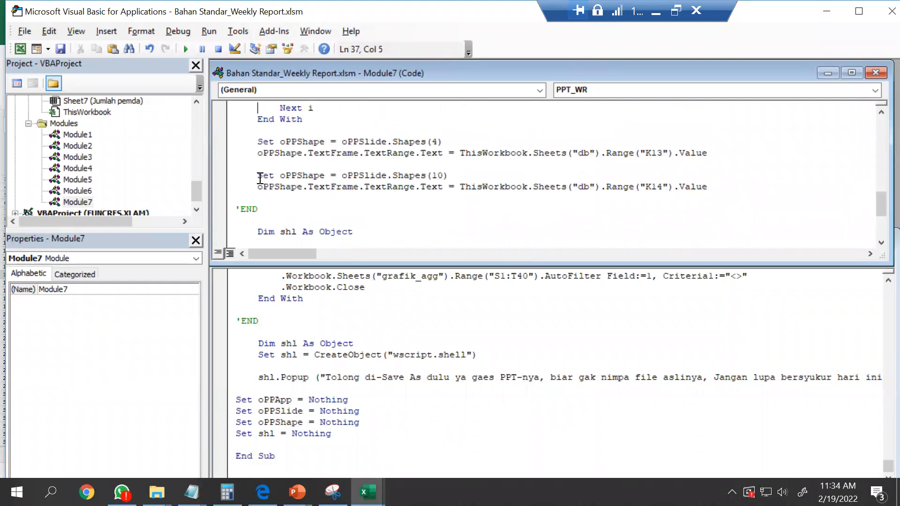
left_click_drag(257, 141, 717, 148)
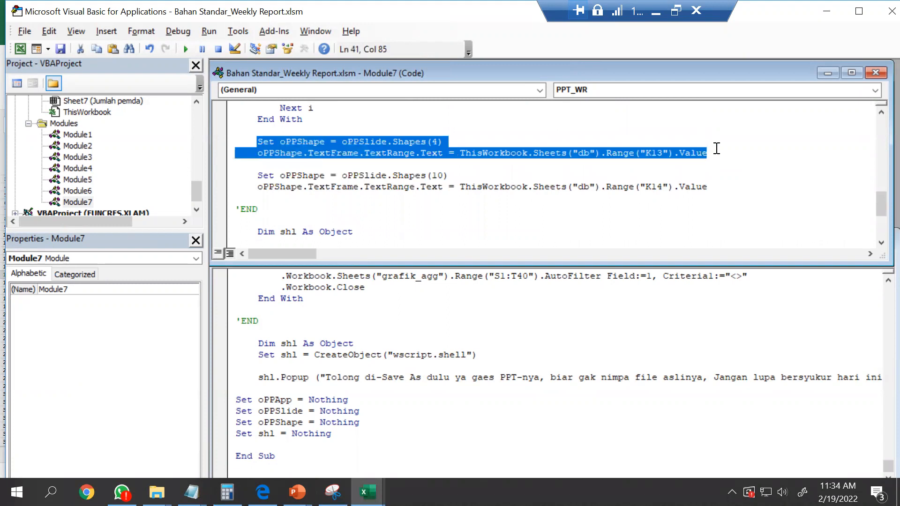
key("ctrl+c")
left_click(716, 187)
key("Return")
key("Return")
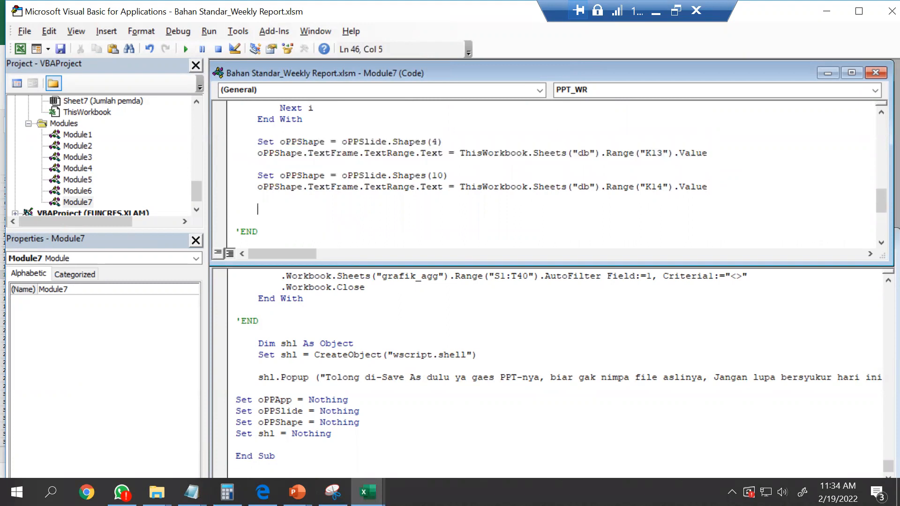
key("ctrl+v")
Point the duplicated block to Shapes(5) and cell K15 of the db sheet.
left_click(439, 209)
key("shift+Left")
type("5")
key("Down")
key("Right")
key("Right")
key("Right")
key("Right")
key("Right")
key("Right")
key("Right")
key("Right")
key("Right")
key("Right")
key("Right")
key("Right")
key("Right")
key("Right")
key("Right")
key("Right")
key("Right")
key("Right")
key("Right")
key("Right")
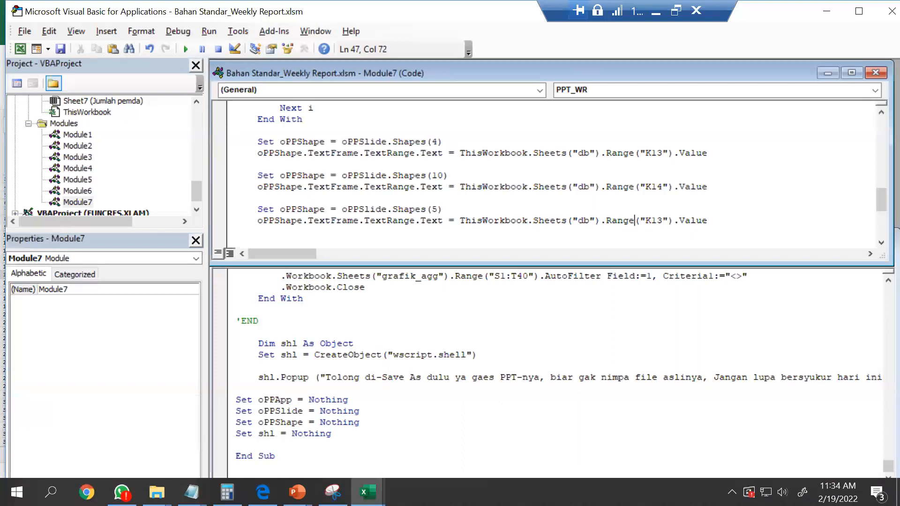
Switch to PowerPoint and close the Weekly Report DJPK-Subdit DKD presentation, saving its changes.
key("alt+Tab")
key("alt+Tab")
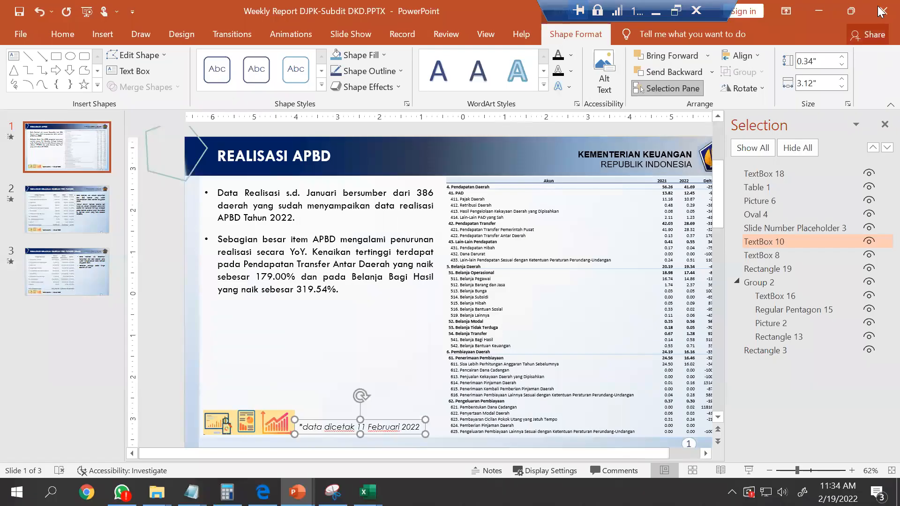
left_click(881, 11)
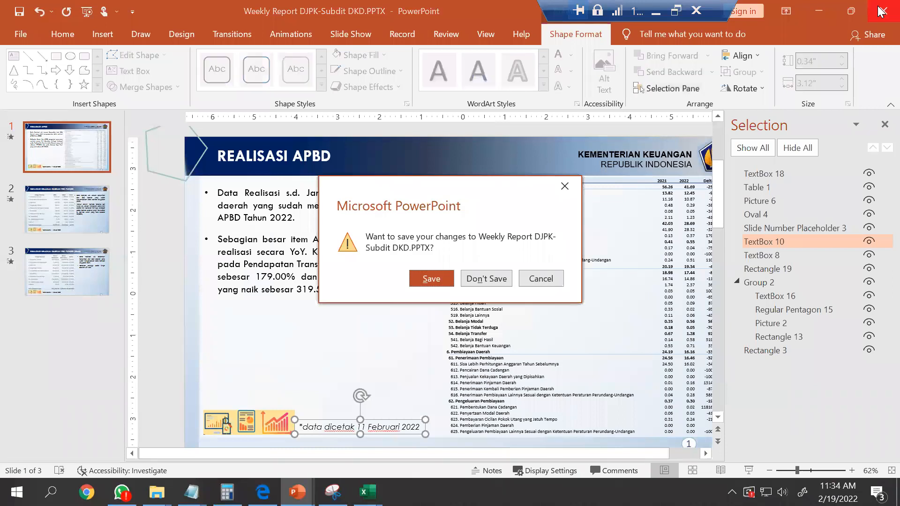
key("Return")
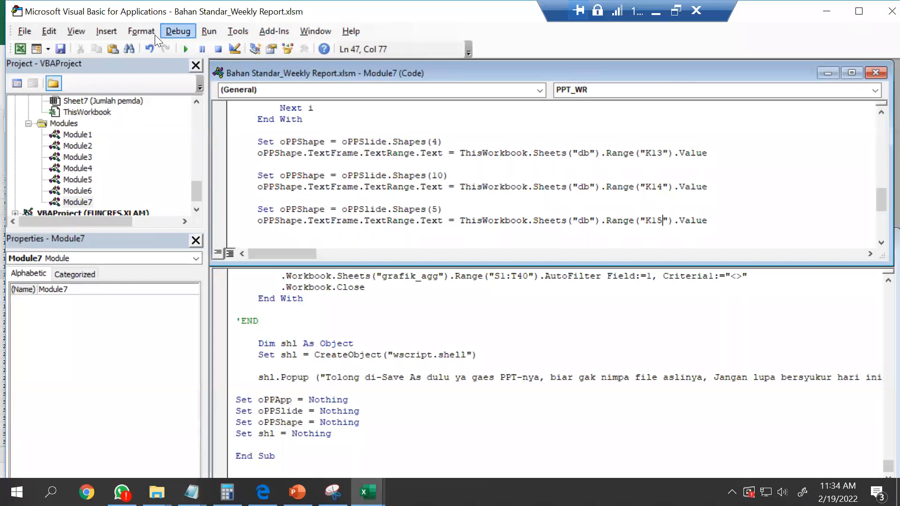
Switch to the Weekly Report workbook, run the PPT-creation macro from the db sheet and dismiss its save reminder.
key("alt+Tab")
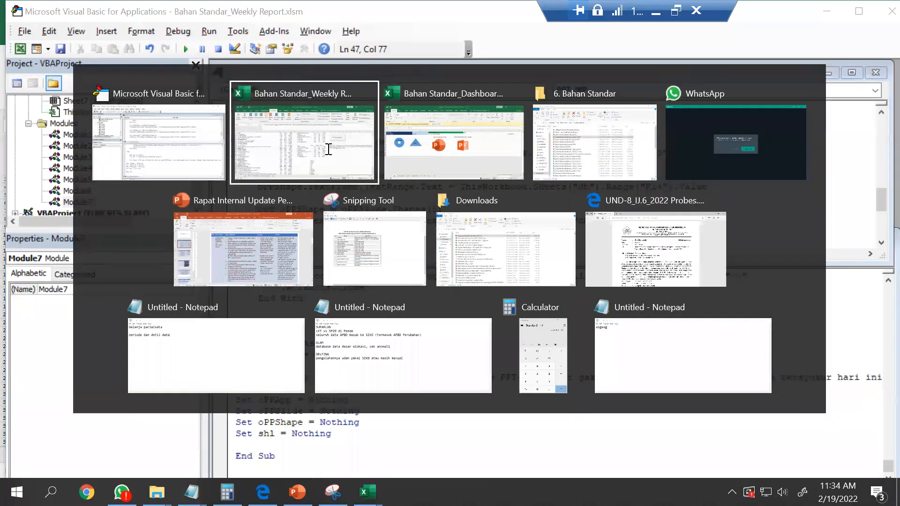
left_click(650, 213)
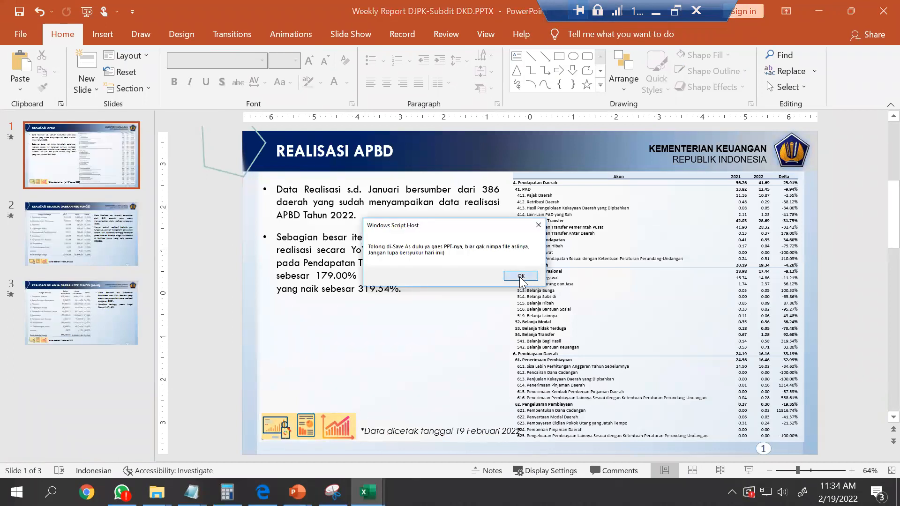
key("Return")
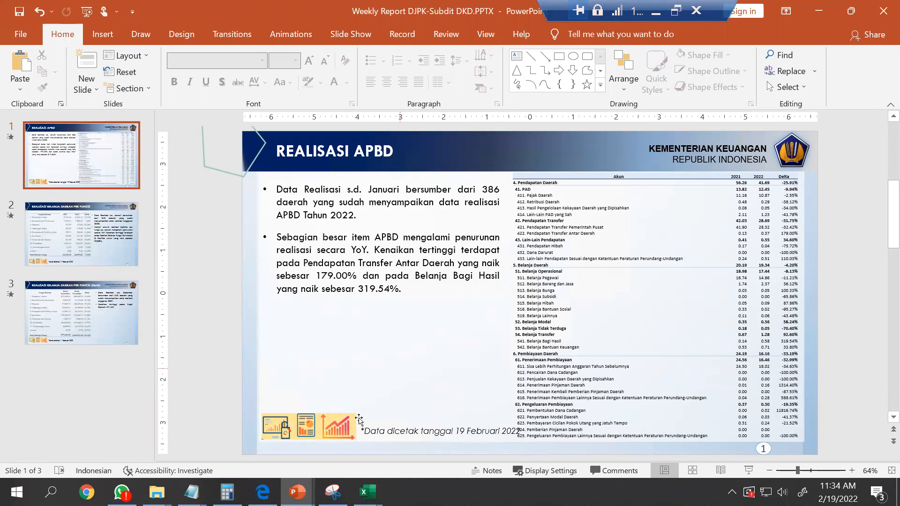
Reduce the print-date text on slide 1 to 12 pt and save the presentation.
left_click(450, 437)
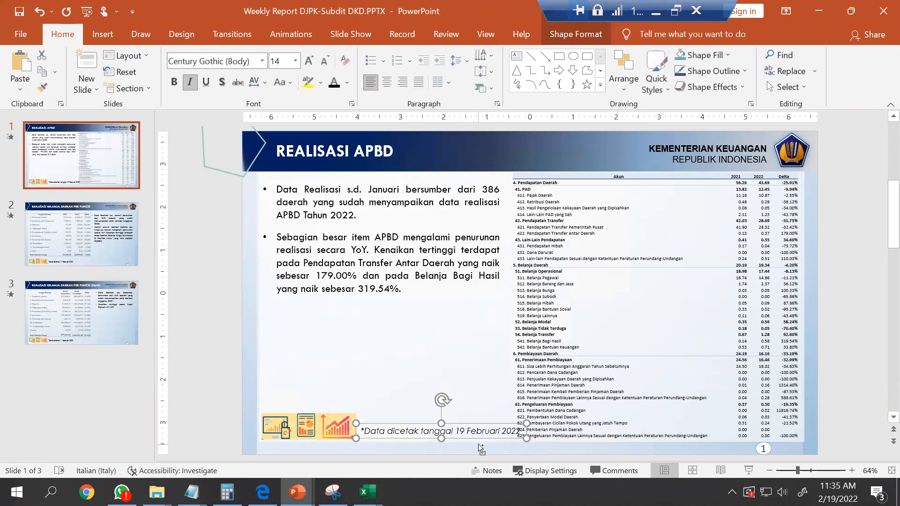
key("ctrl+shift+comma")
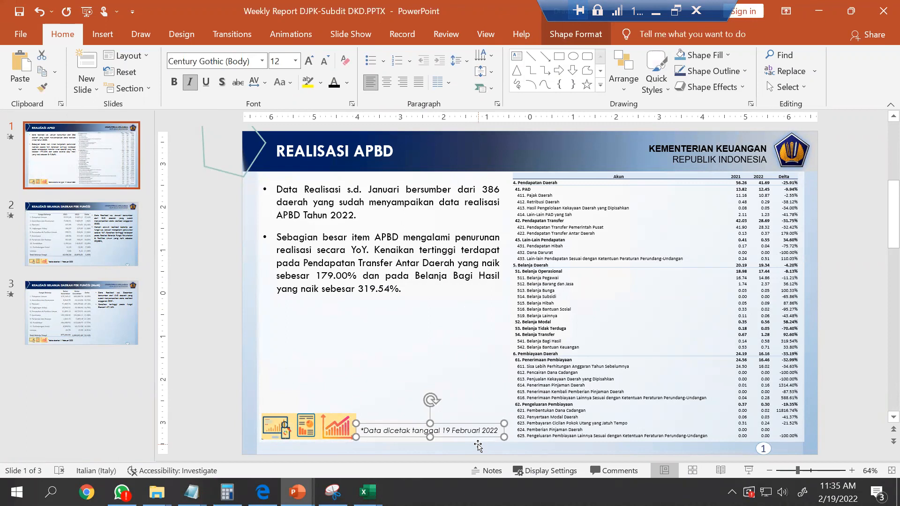
left_click(192, 238)
key("ctrl+s")
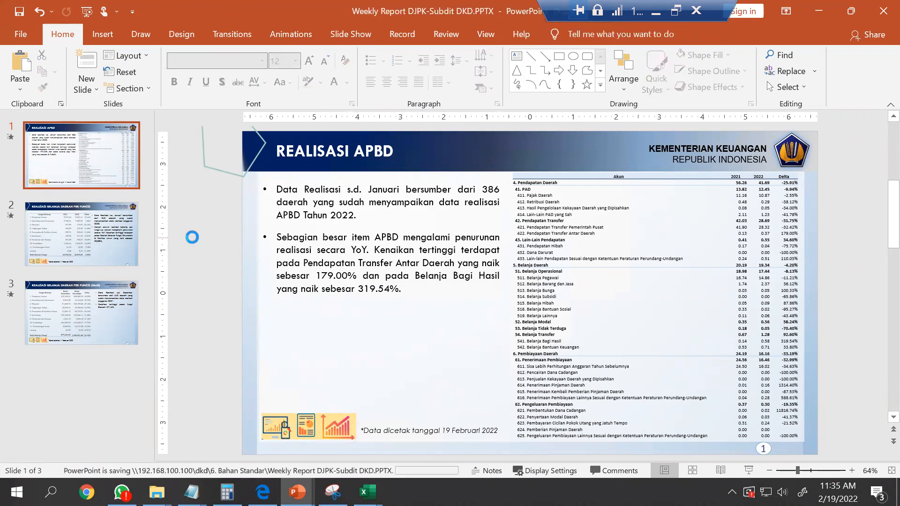
Review slides 2 and 3 of the generated presentation.
left_click(69, 257)
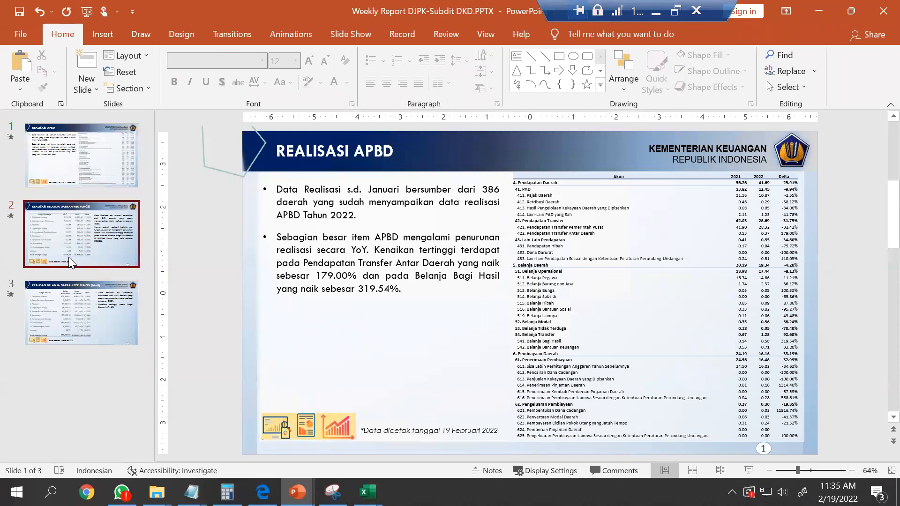
left_click(84, 314)
left_click(101, 255)
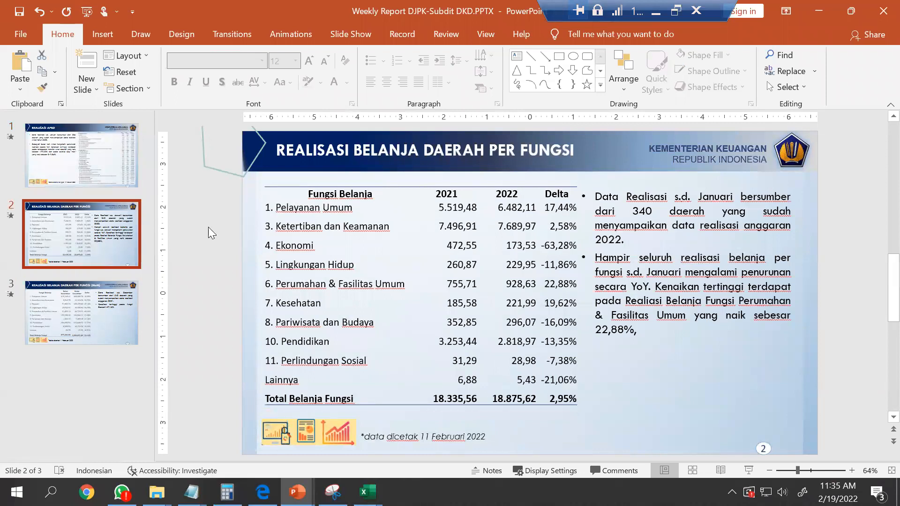
Switch to the Weekly Report workbook and examine the 2021 and 2022 formulas of the Fungsi table on the db sheet.
key("alt+Tab")
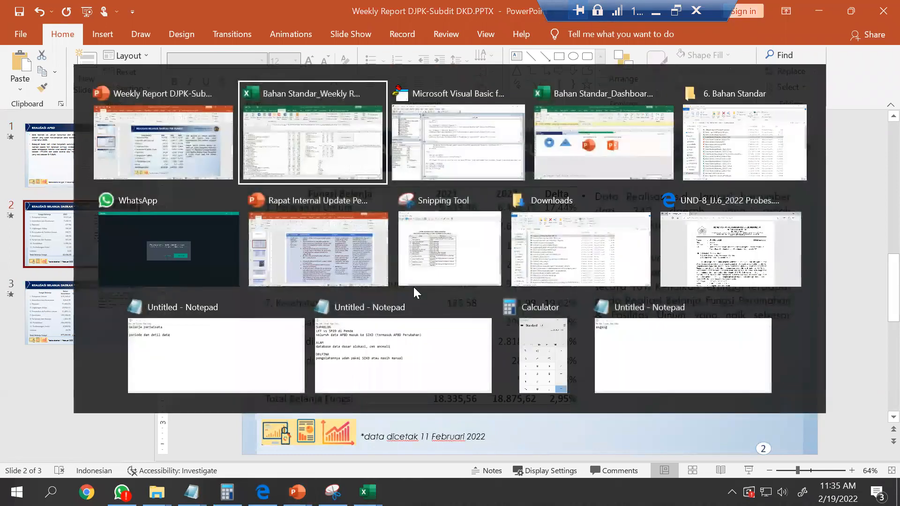
left_click(451, 205)
key("ctrl+Up")
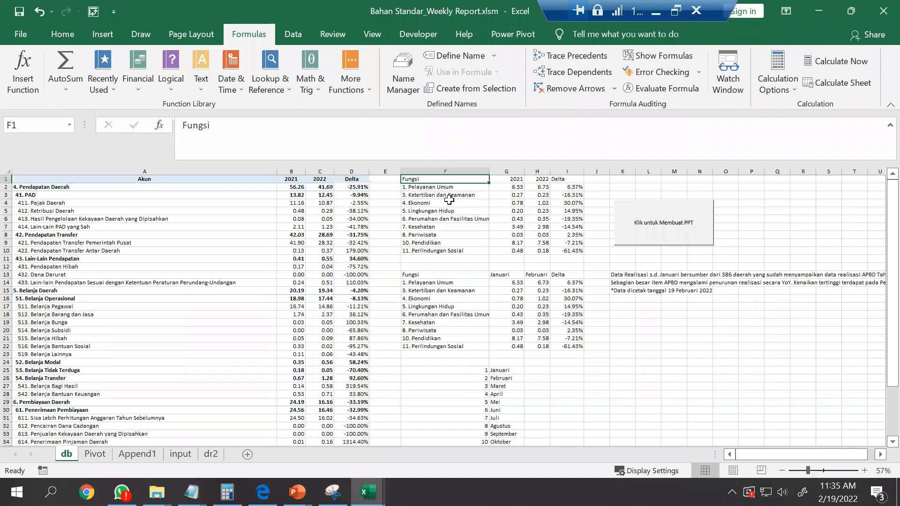
key("Right")
key("Down")
key("Down")
key("Down")
key("Right")
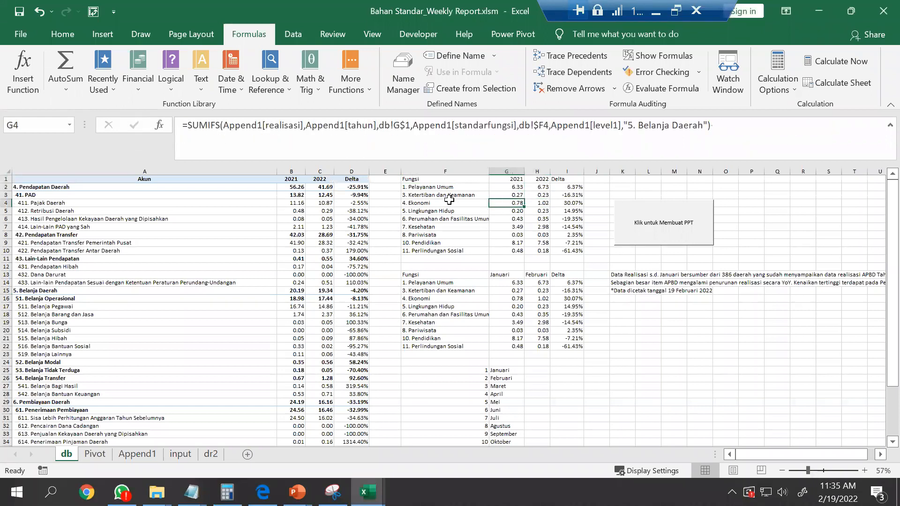
key("alt+Tab")
key("alt+Tab")
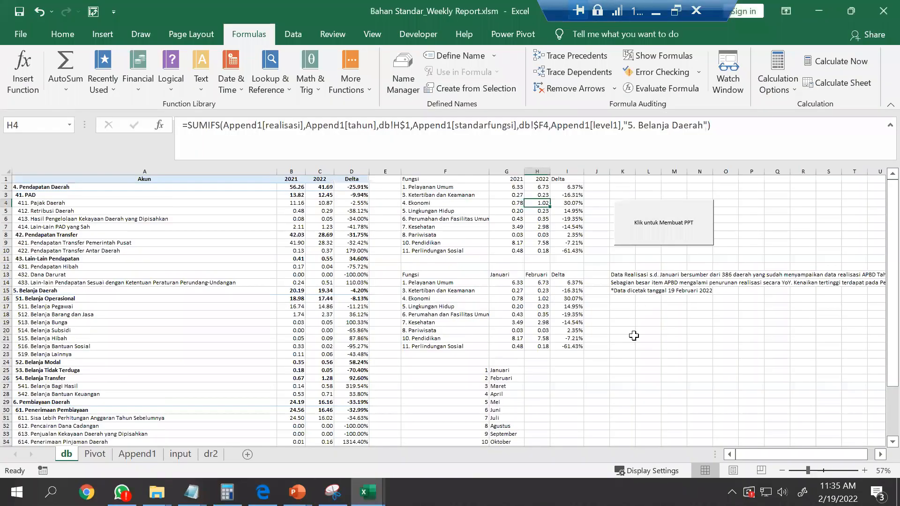
left_click(624, 315)
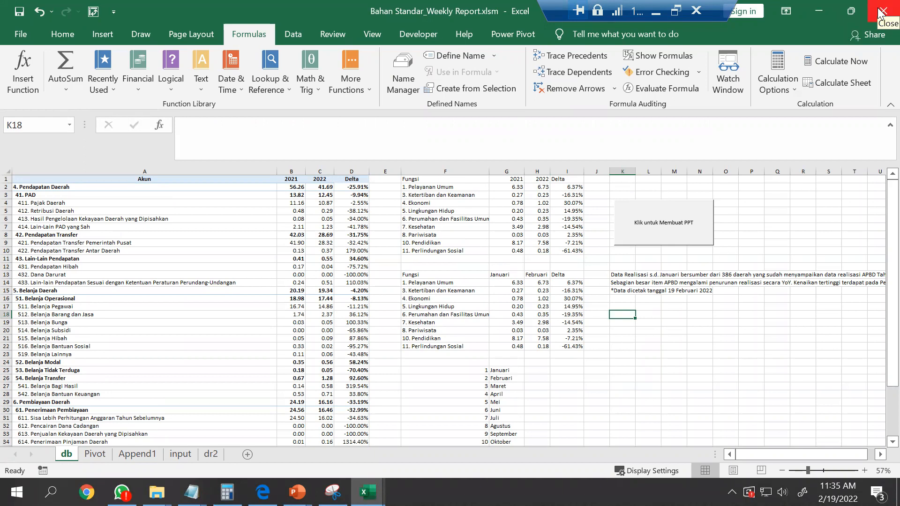
Set the label of the "Klik untuk Membuat PPT" button to font size 22.
left_click(653, 239, "ctrl")
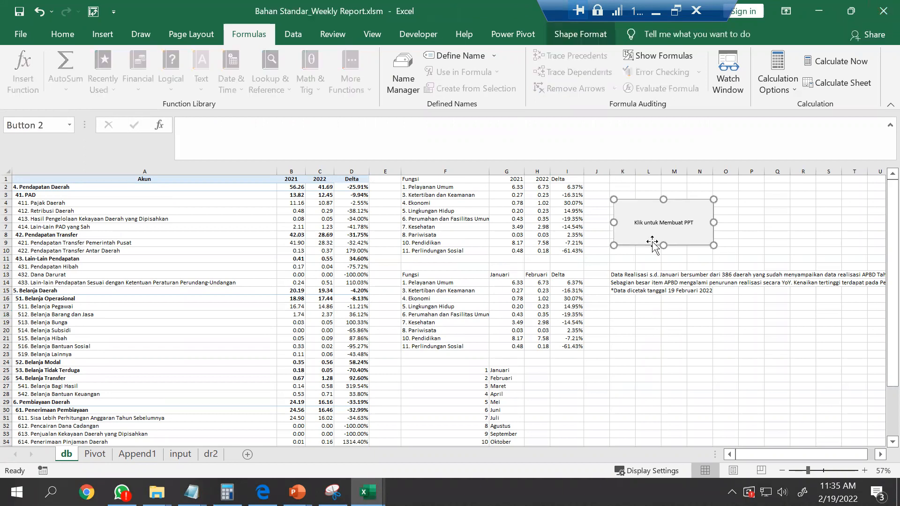
left_click(60, 37)
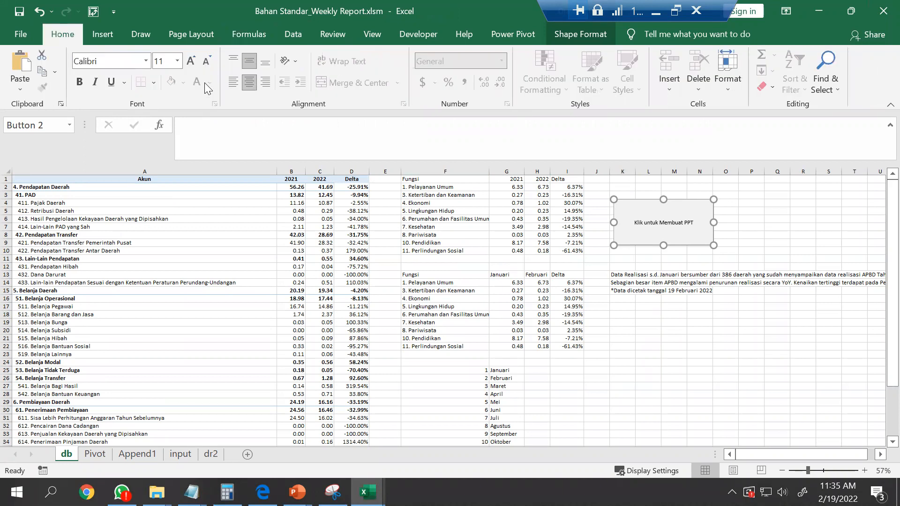
left_click(184, 63)
left_click(184, 62)
left_click(184, 63)
left_click(184, 63)
left_click(184, 63)
left_click(184, 63)
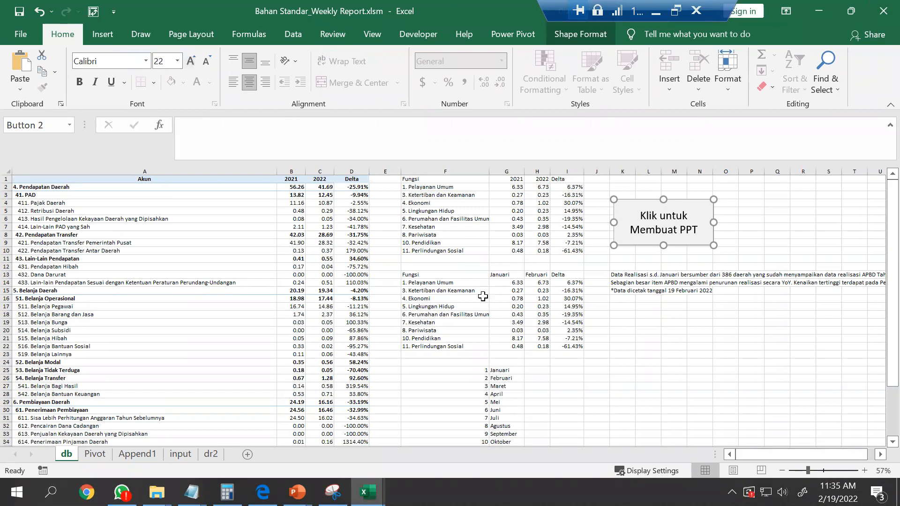
left_click(692, 403)
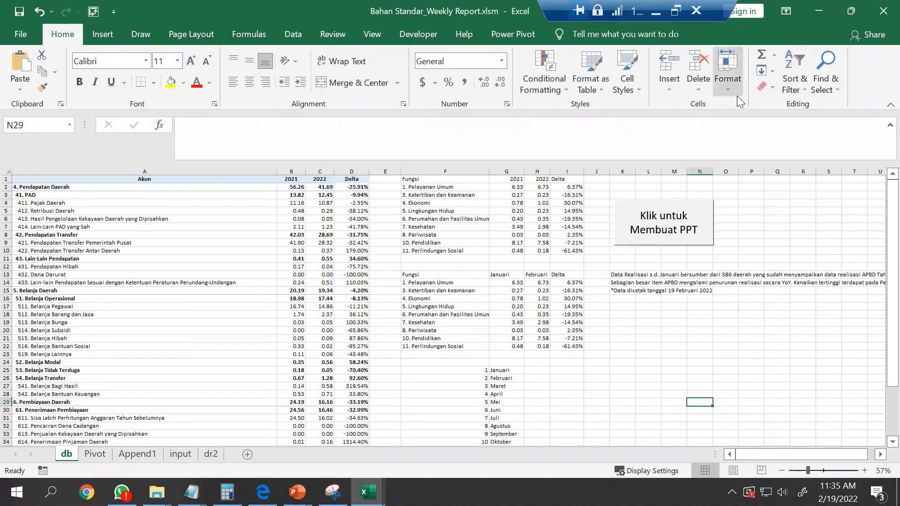
Try to set the "Klik untuk Membuat PPT" button's font to Lobster.
left_click(694, 235, "ctrl")
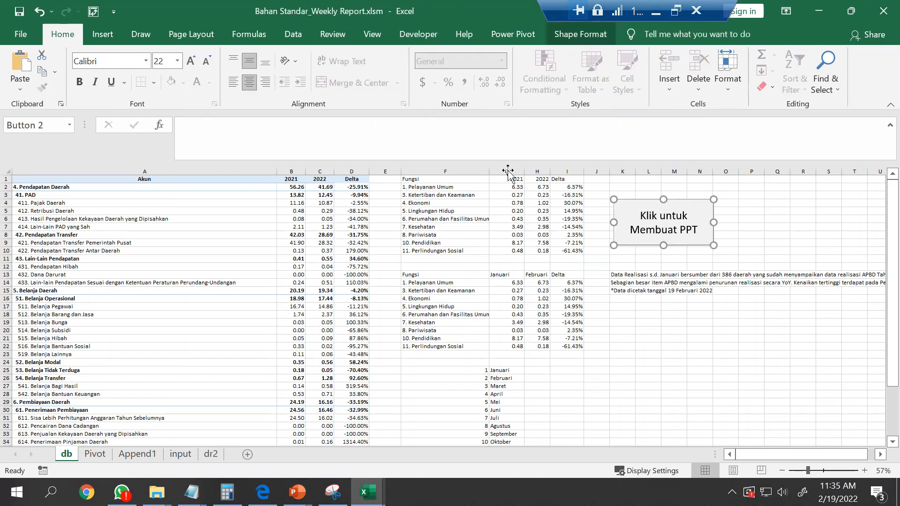
left_click(112, 61)
type("Lobs")
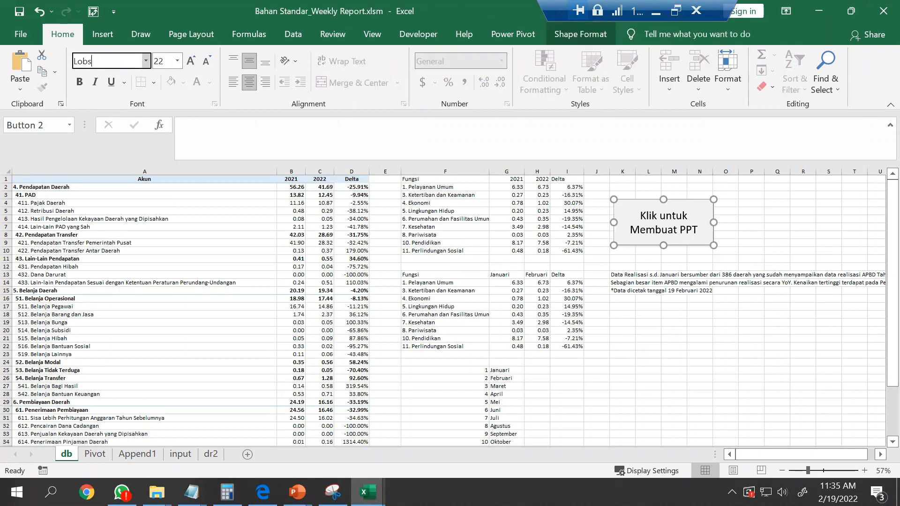
type("ter")
key("Return")
Try the fonts Amatic SC and Avenir Next LT Pro on the button's label.
left_click(147, 62)
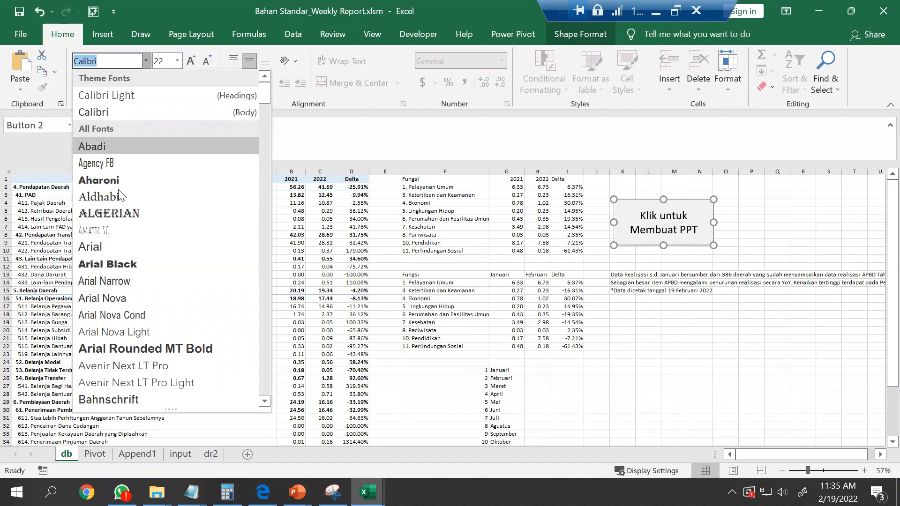
left_click(145, 225)
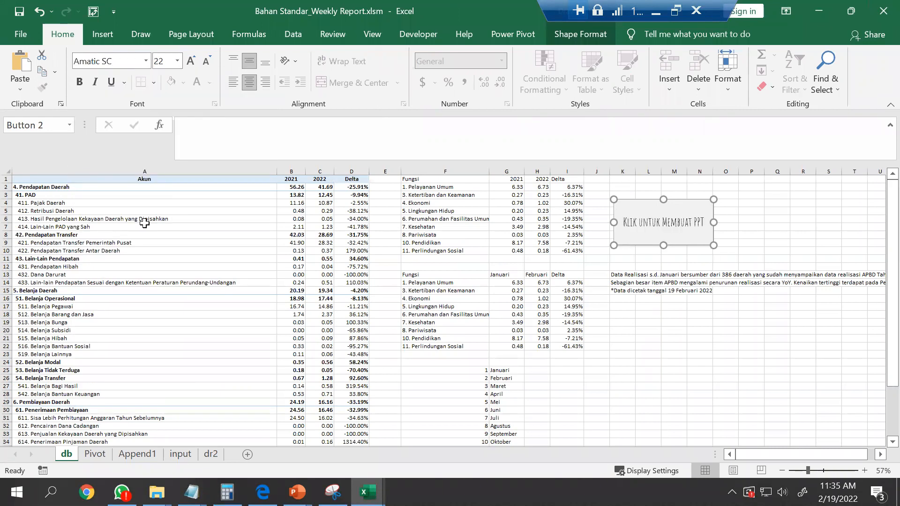
left_click(146, 61)
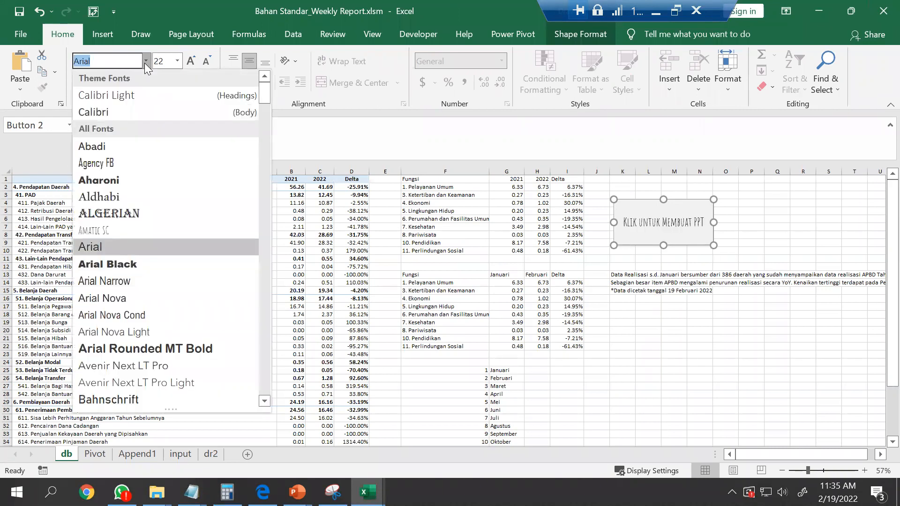
left_click(176, 365)
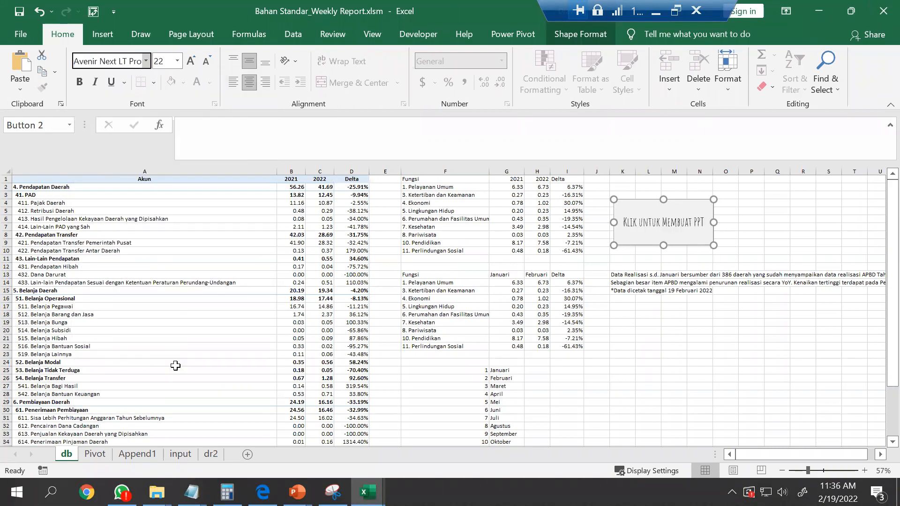
Set the button label's font to Kristen ITC and deselect the button.
left_click(146, 61)
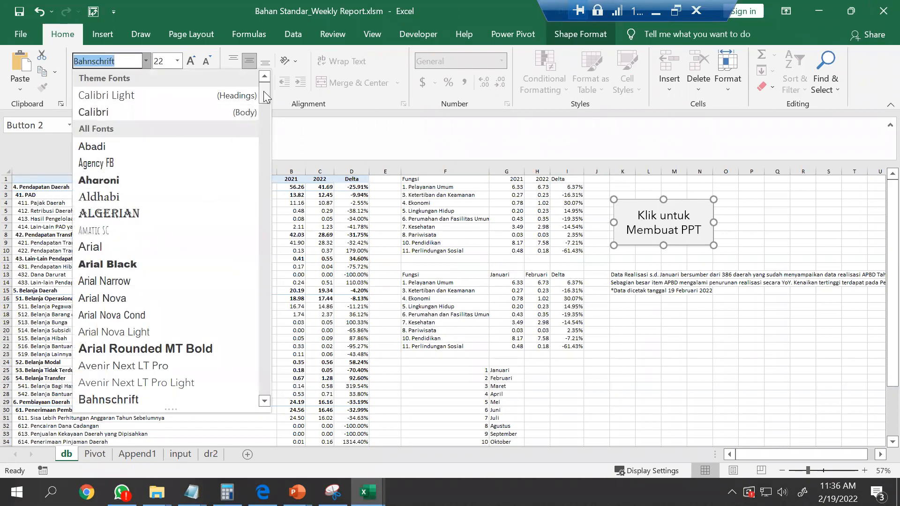
left_click_drag(264, 91, 263, 117)
left_click(262, 231)
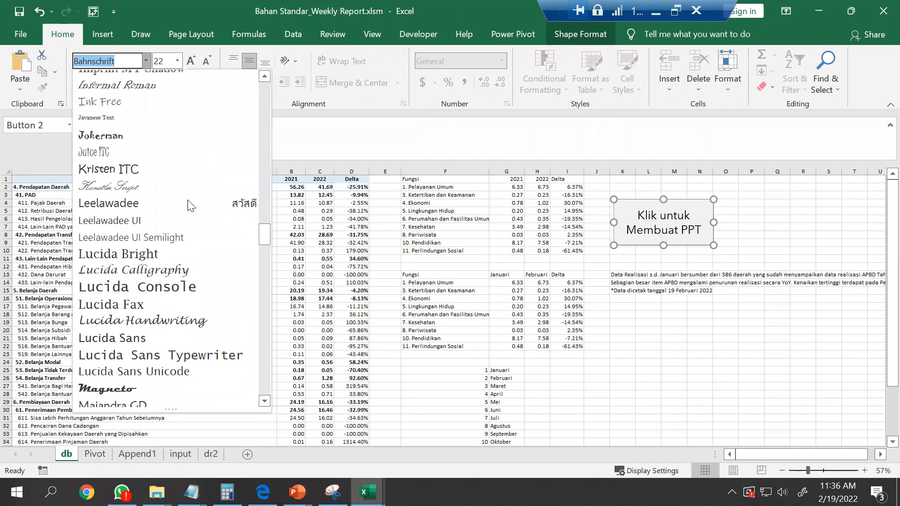
left_click(147, 173)
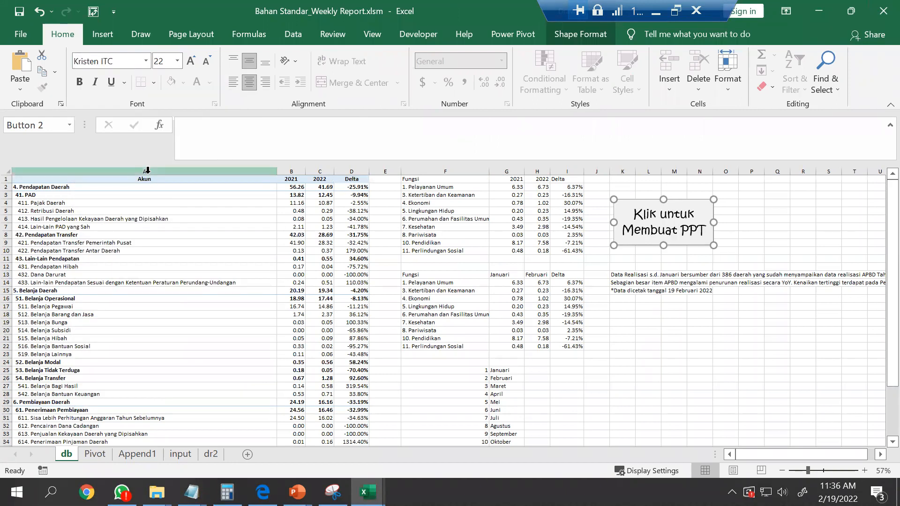
left_click(701, 346)
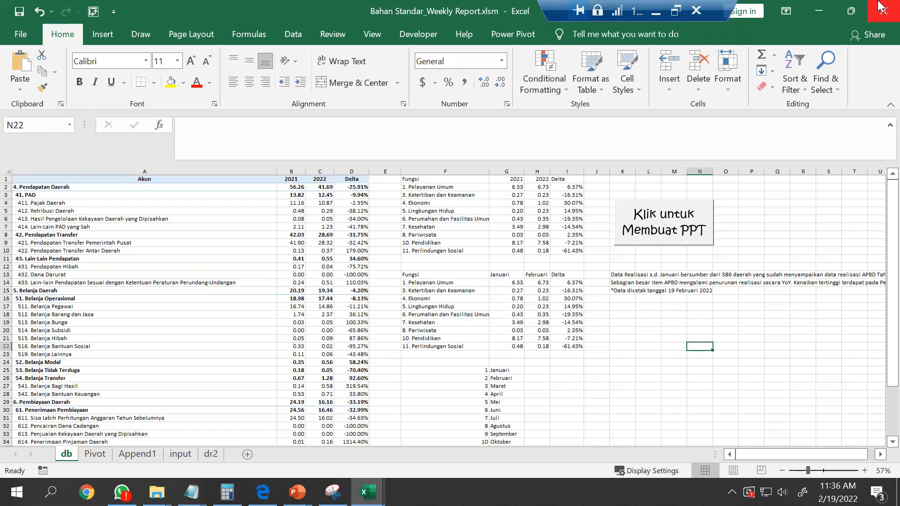
Switch to PowerPoint and show the Selection Pane for the expenditure-by-function table on slide 2.
key("alt+Tab")
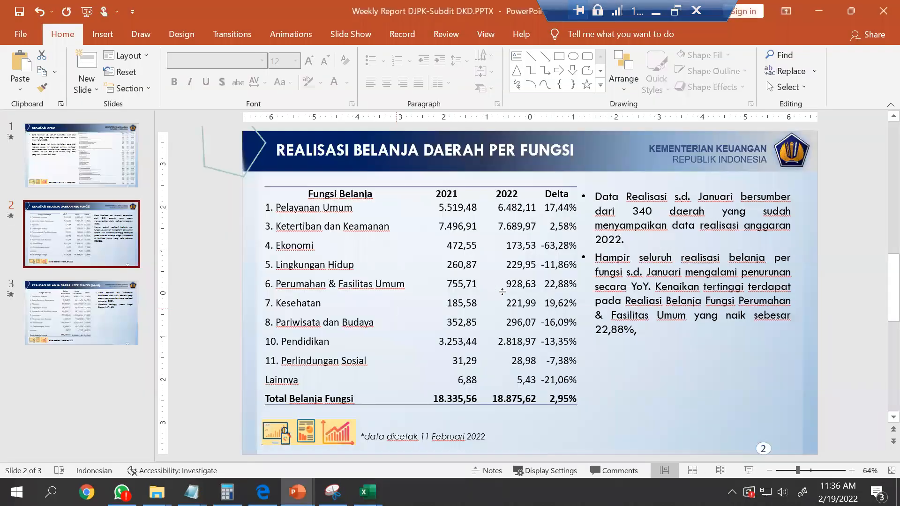
left_click(443, 226)
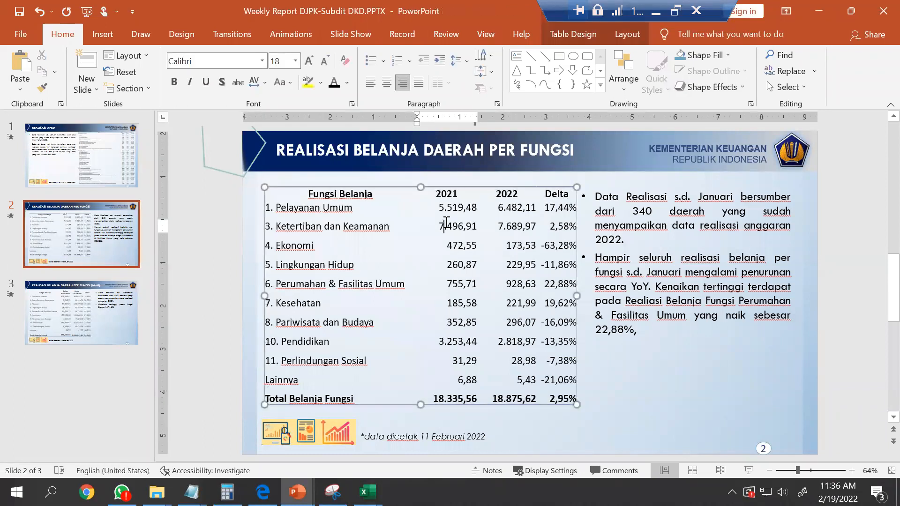
left_click(501, 188)
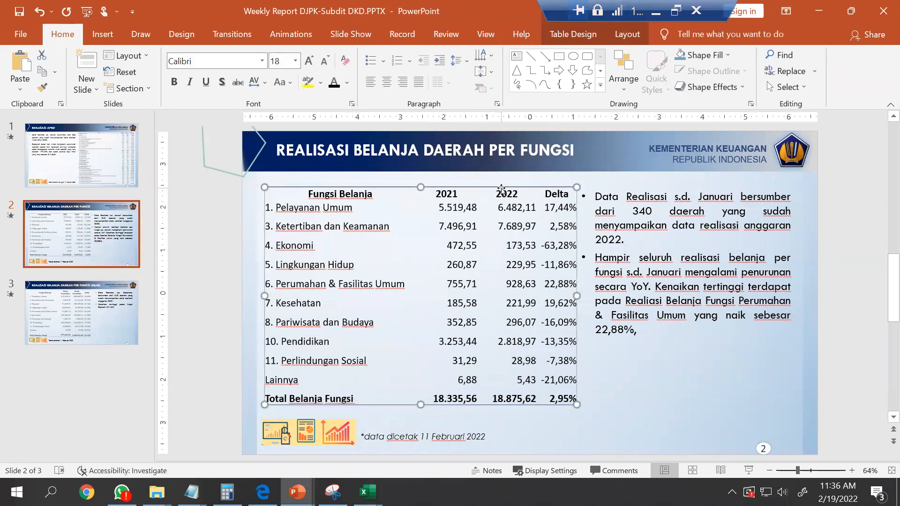
left_click(572, 34)
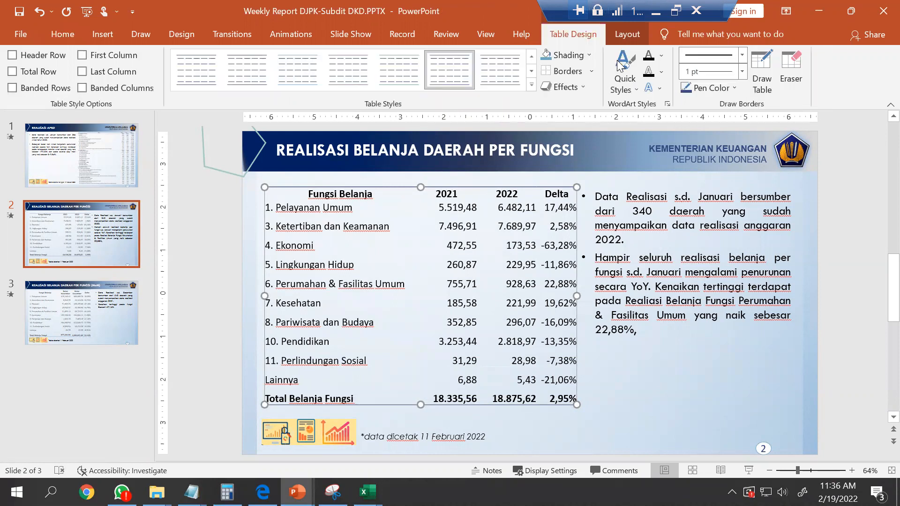
left_click(627, 33)
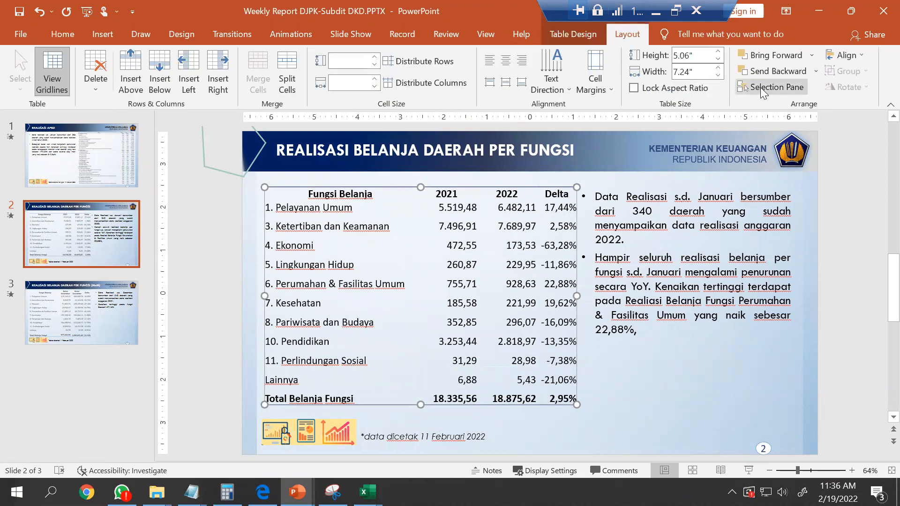
left_click(761, 92)
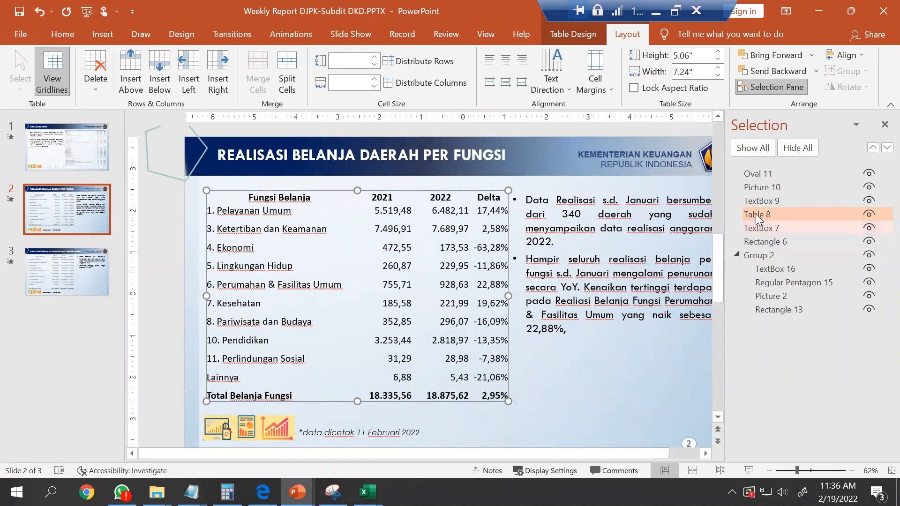
Try deleting the commentary text box beside the table on slide 2 and undo the deletion.
left_click(574, 218)
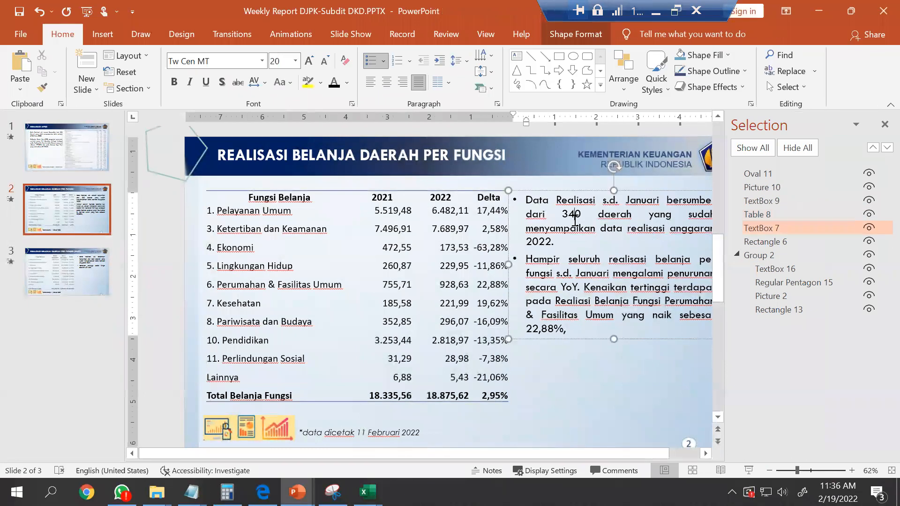
left_click(566, 191)
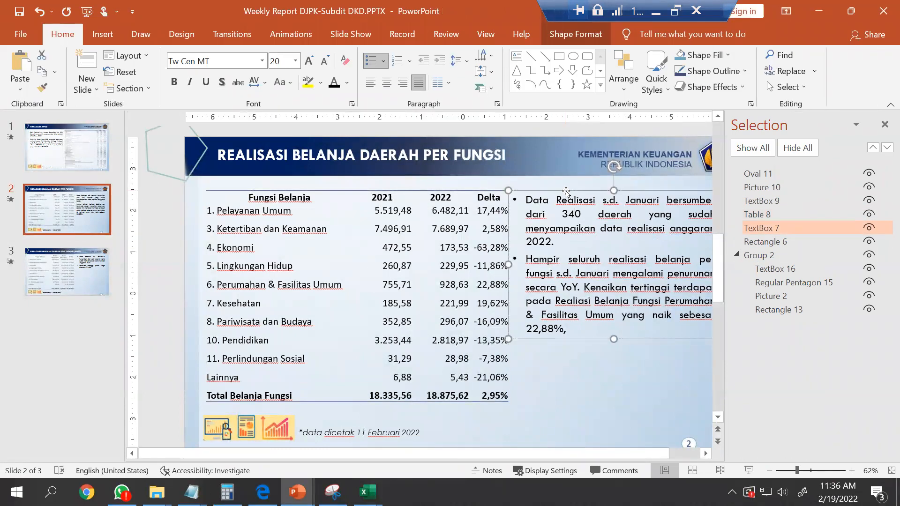
key("Delete")
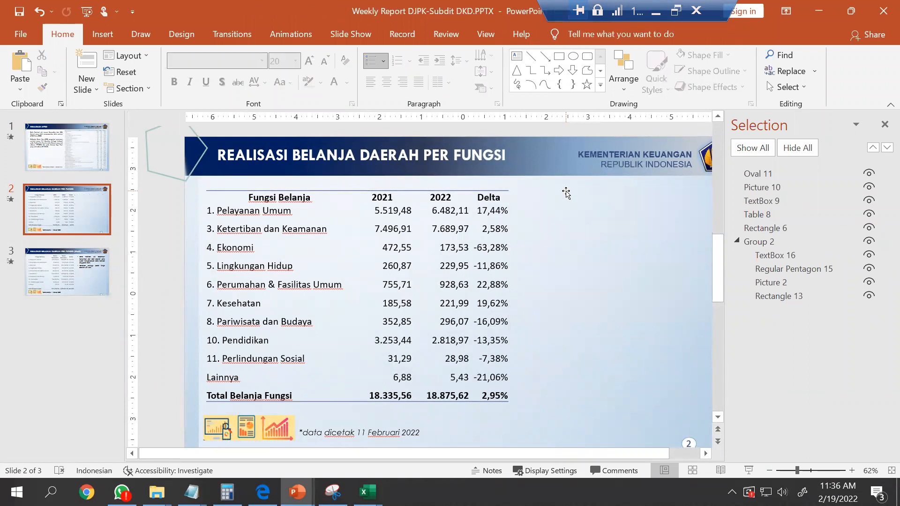
left_click(483, 270)
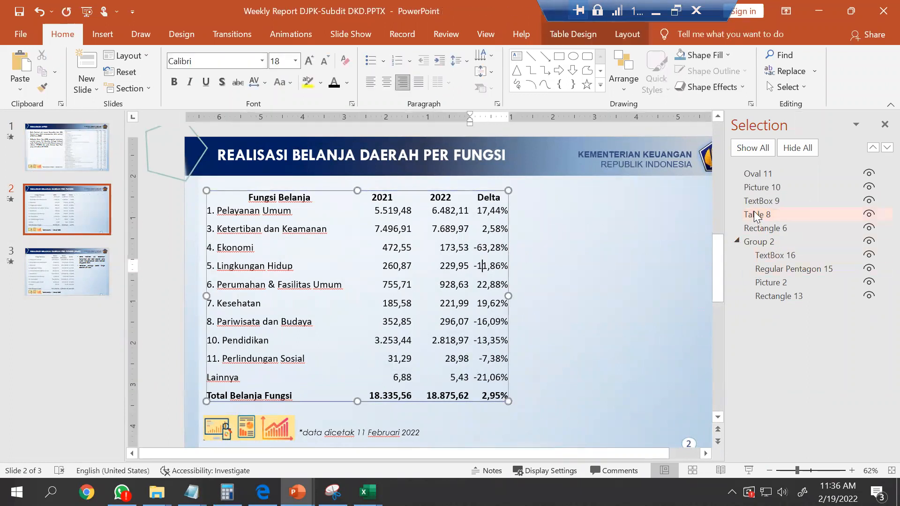
key("ctrl+z")
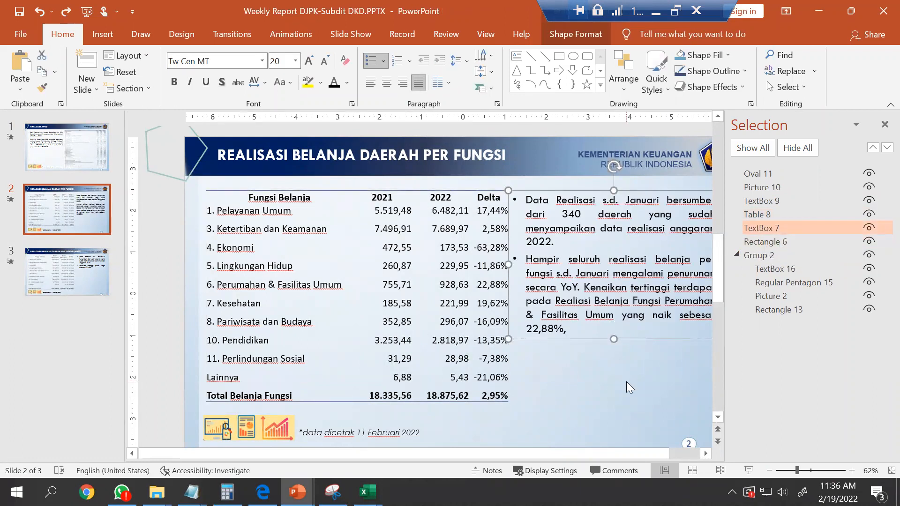
Check the shape index numbers in the PPT_WR macro code and return to the presentation.
key("alt+Tab")
key("alt+Tab")
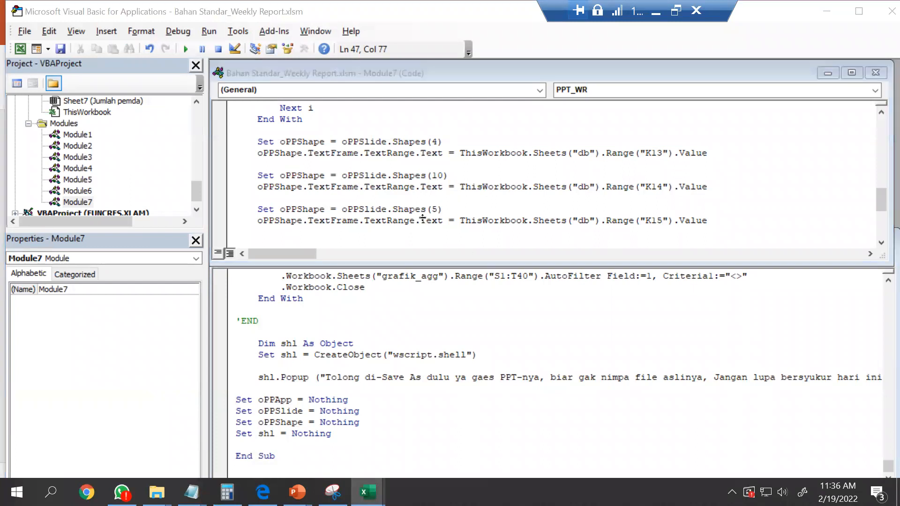
key("alt+Tab")
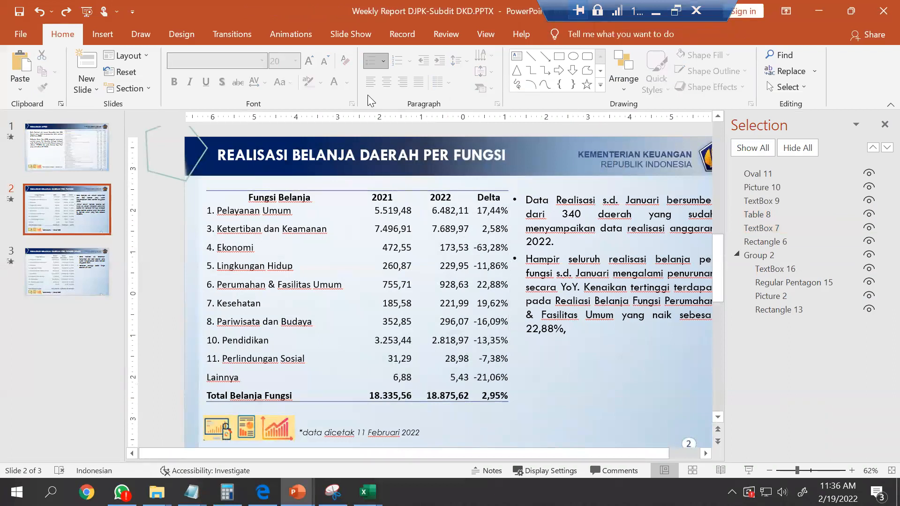
Draw a rectangle about 2.5" wide and 1.09" high below the commentary on slide 2 and delete it.
left_click(102, 34)
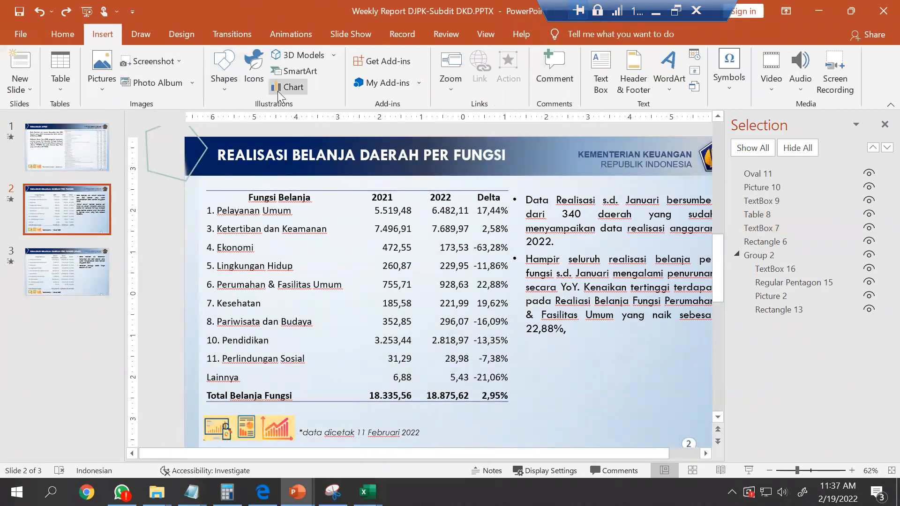
left_click(224, 71)
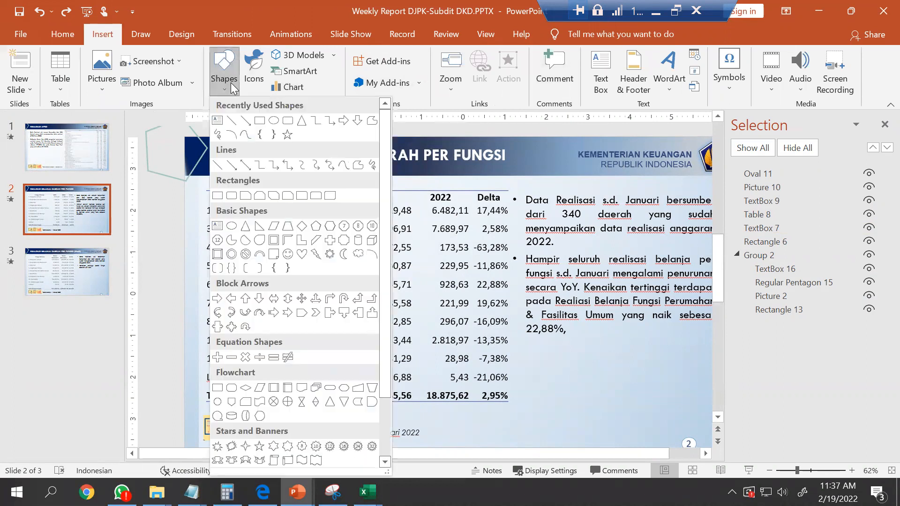
left_click(265, 122)
left_click_drag(577, 363, 681, 407)
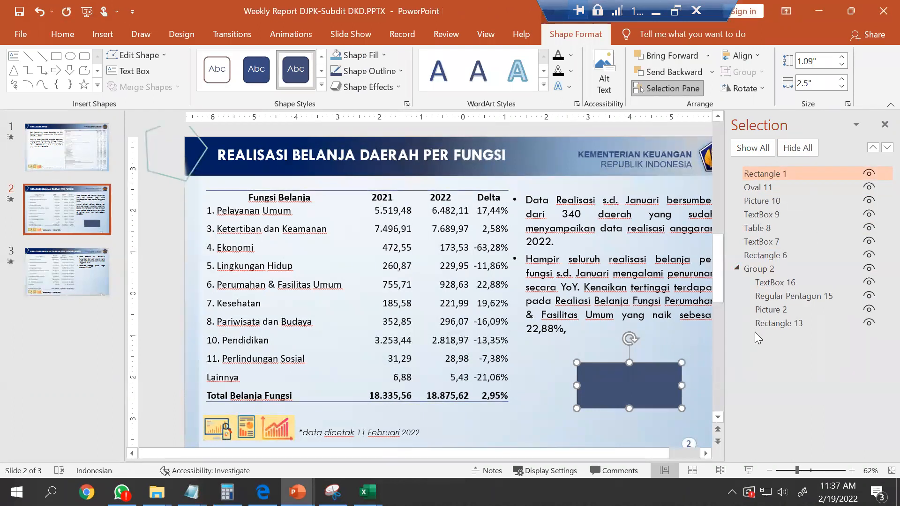
key("Delete")
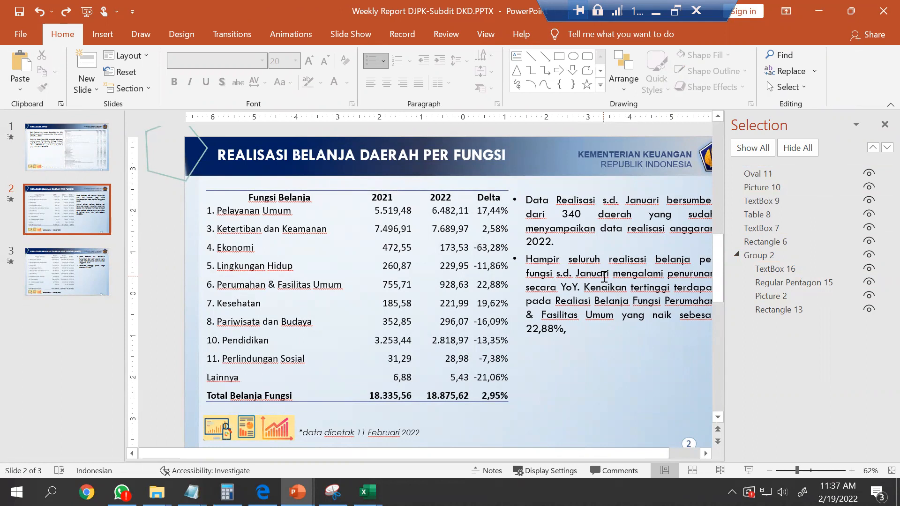
Leave the presentation and close the Visual Basic editor and the open Weekly Report and Dashboard workbooks.
left_click_drag(772, 25, 516, 137)
left_click(619, 118)
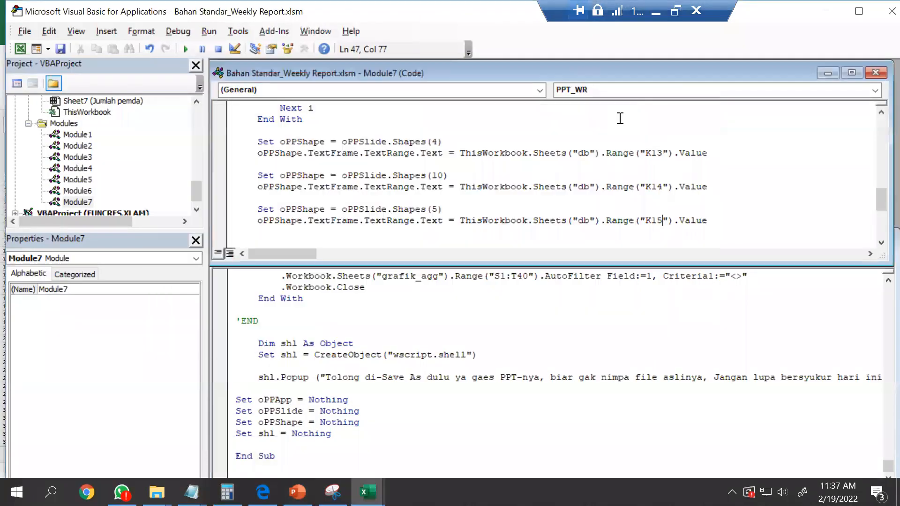
left_click(882, 10)
left_click(882, 9)
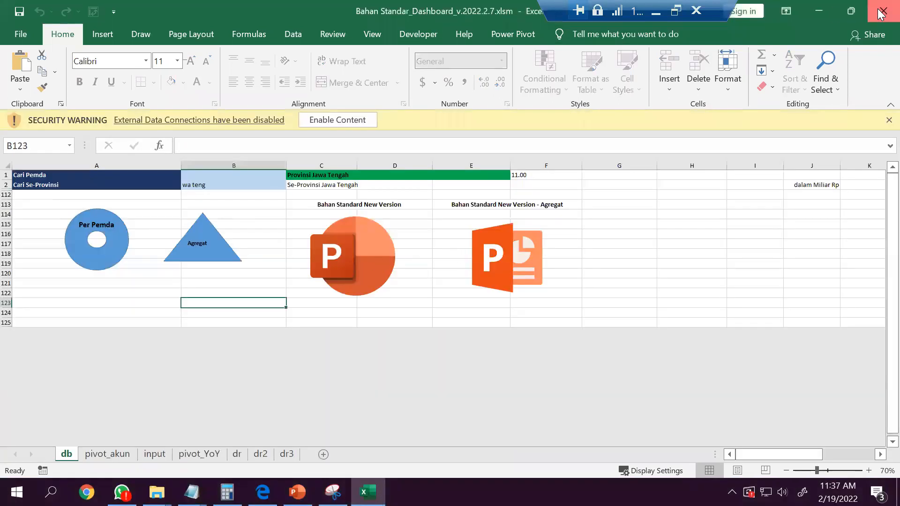
left_click(881, 11)
left_click(390, 264)
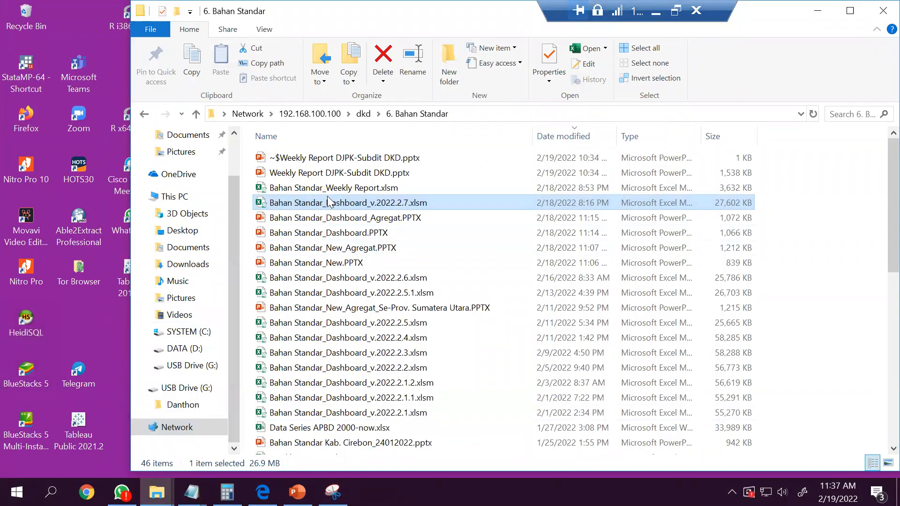
Close the remaining PowerPoint presentations and return to the 6. Bahan Standar folder.
left_click(338, 186)
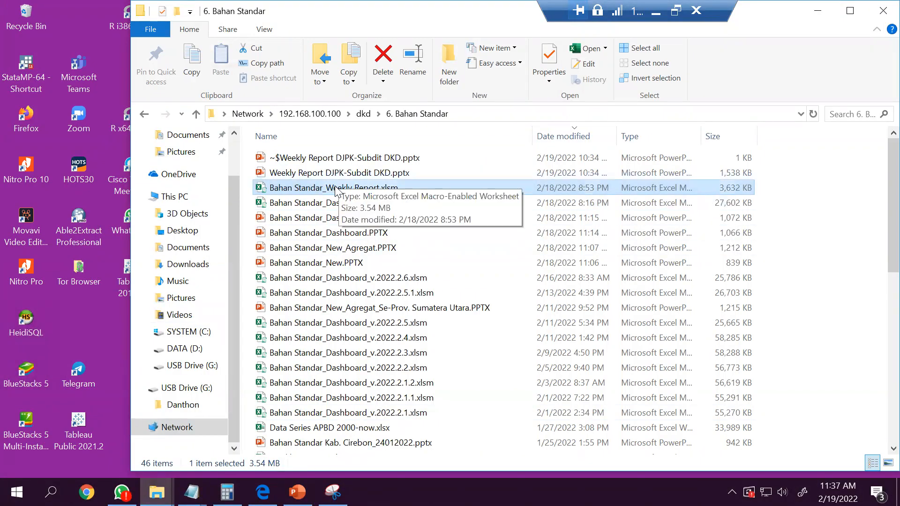
left_click(297, 492)
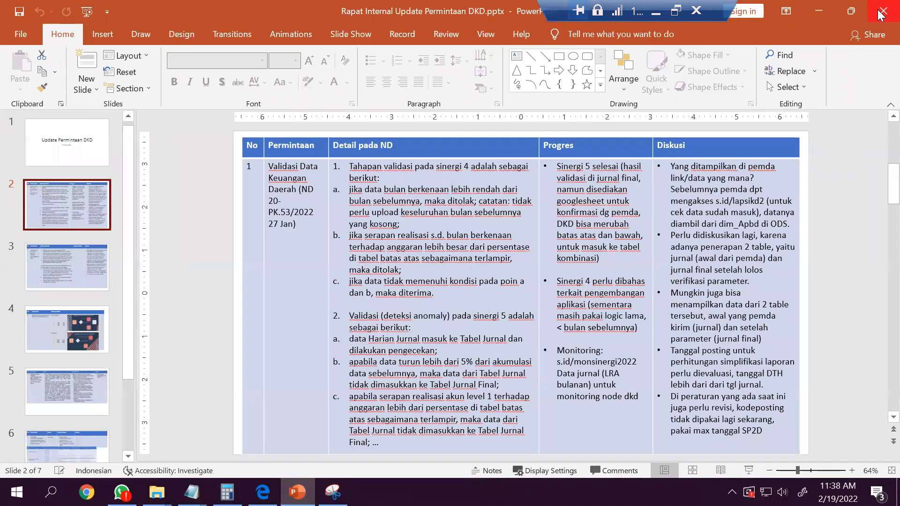
left_click(882, 8)
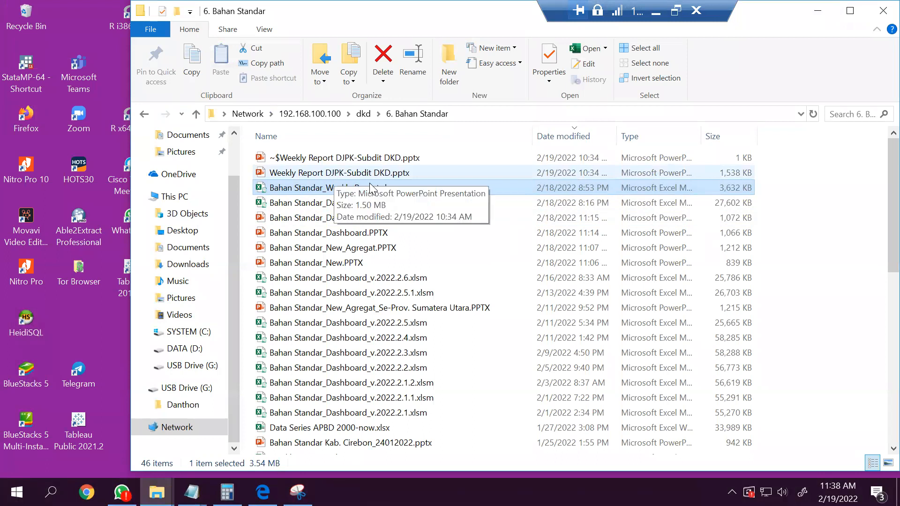
Reopen Bahan Standar_Weekly Report.xlsm in Excel, enable editing, and shrink the formula bar to one line.
double_click(430, 192)
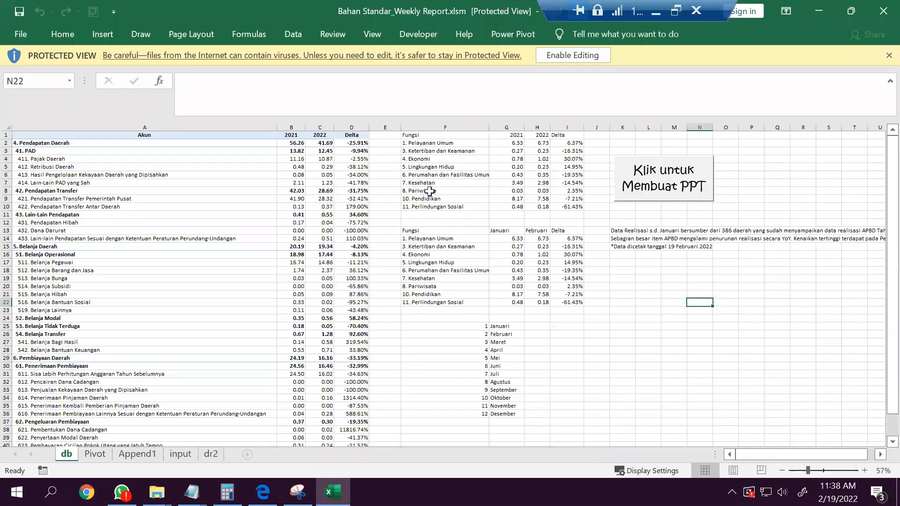
left_click(563, 57)
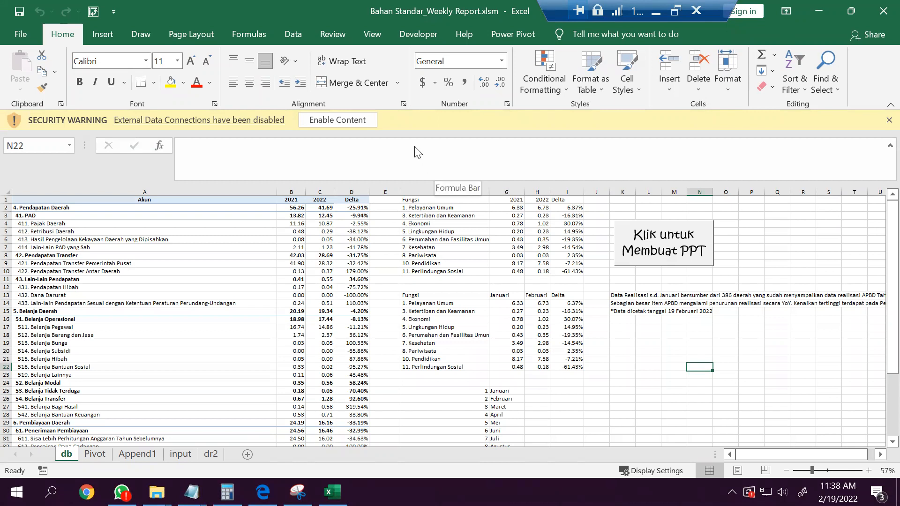
left_click_drag(413, 181, 416, 147)
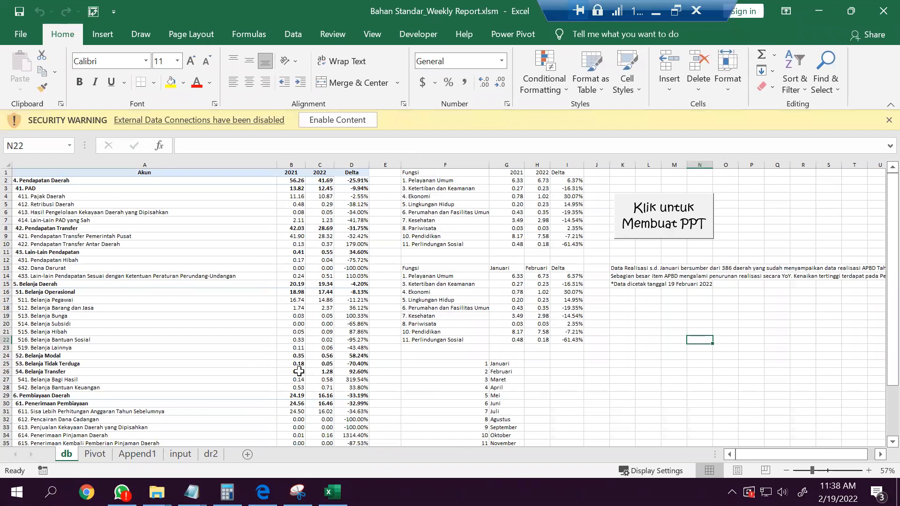
Refresh all external data connections in the workbook and accept the security notice.
left_click(288, 37)
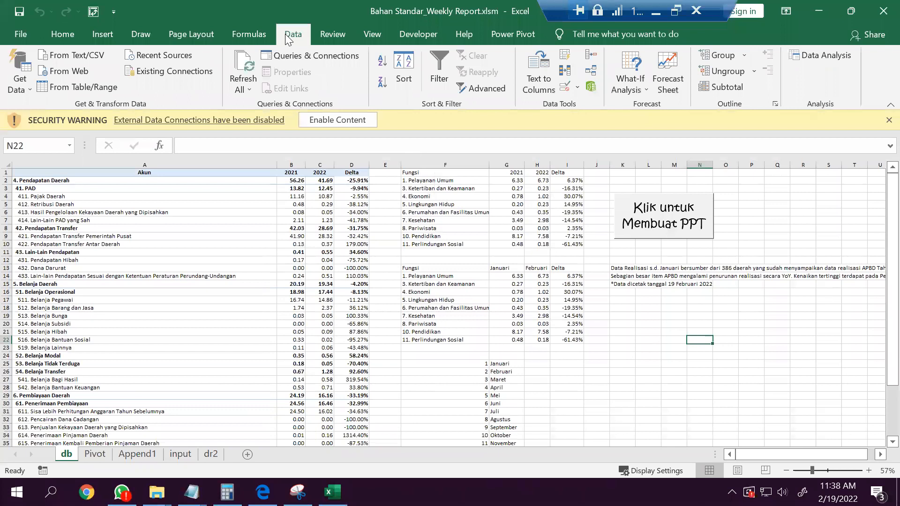
left_click(241, 72)
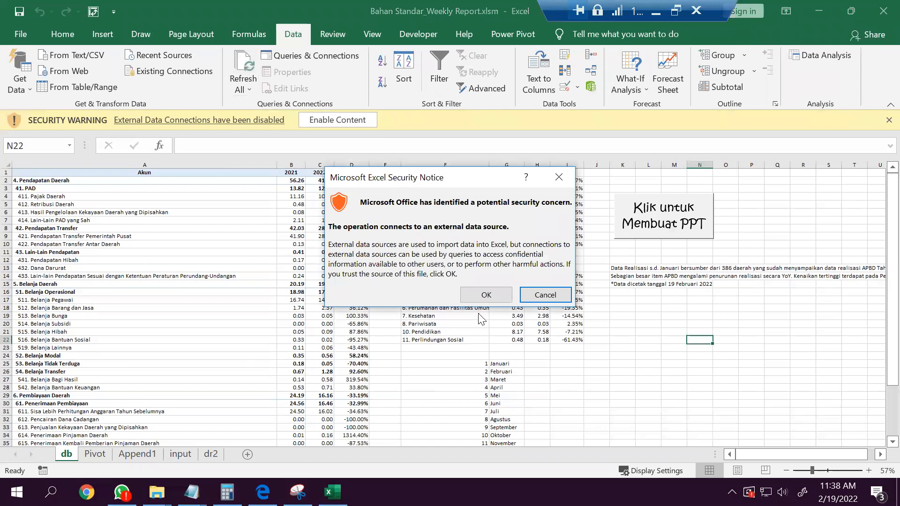
left_click(543, 296)
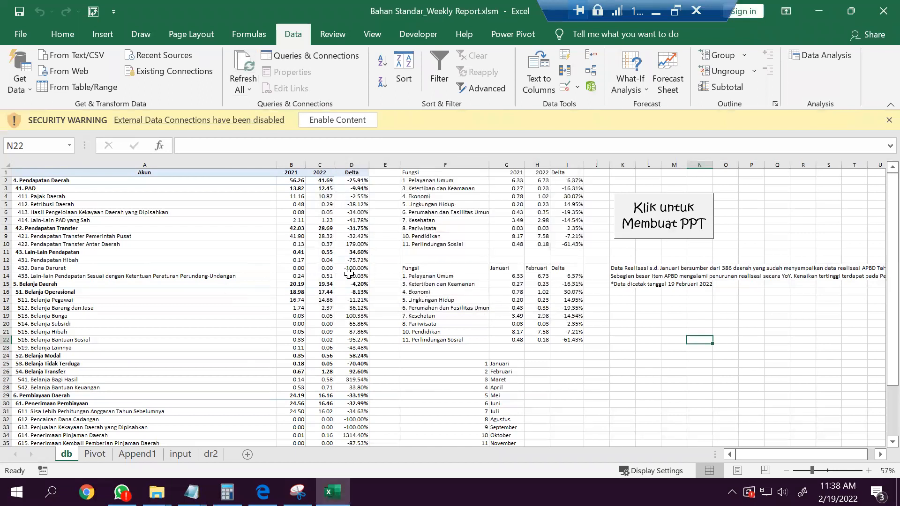
left_click(243, 58)
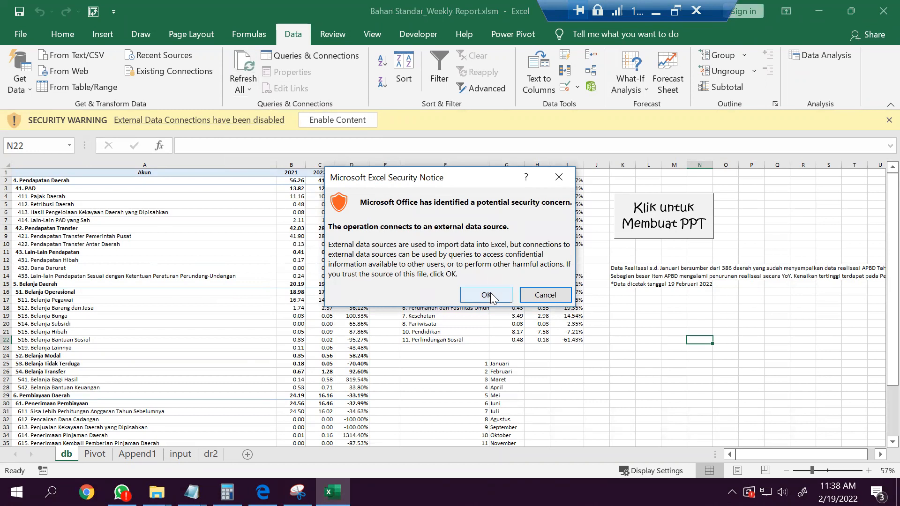
left_click(489, 292)
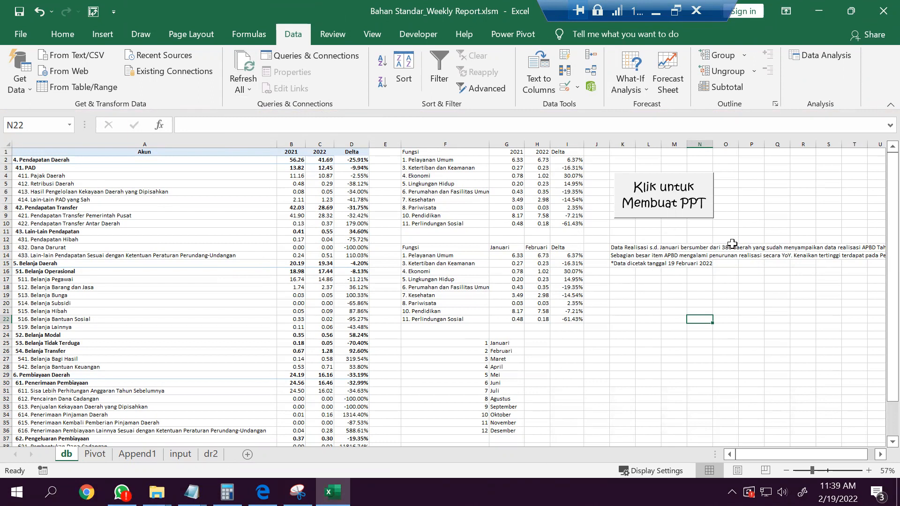
Check the dr2 and Append1 sheets, and refresh the stdpemda pivot table on the Pivot sheet.
left_click(96, 456)
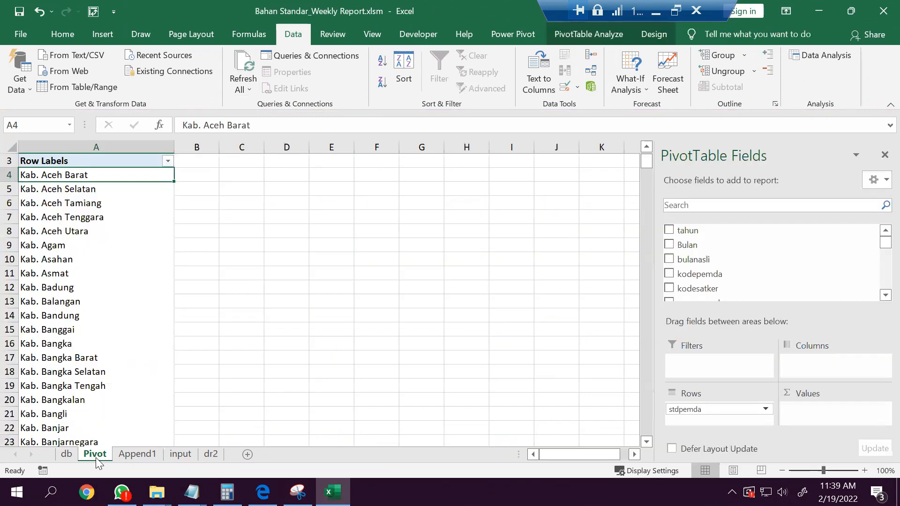
left_click(188, 462)
left_click(214, 458)
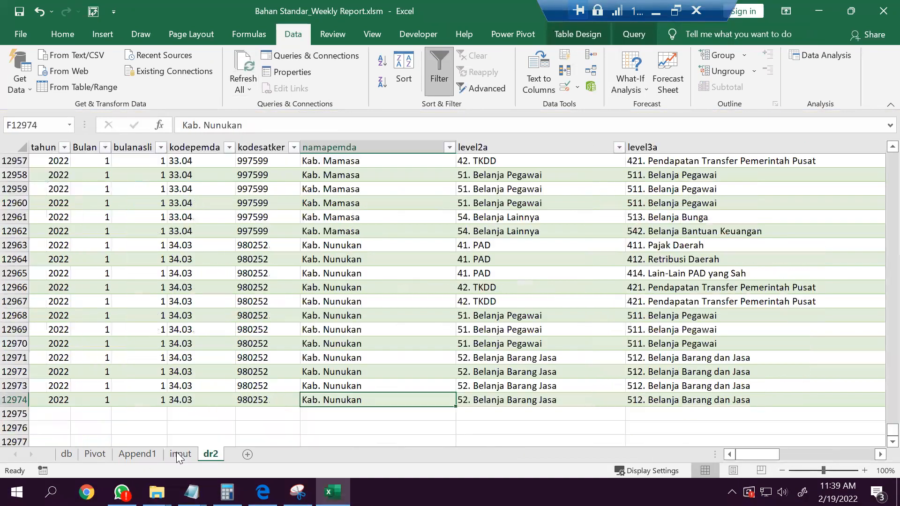
left_click(143, 455)
left_click(85, 452)
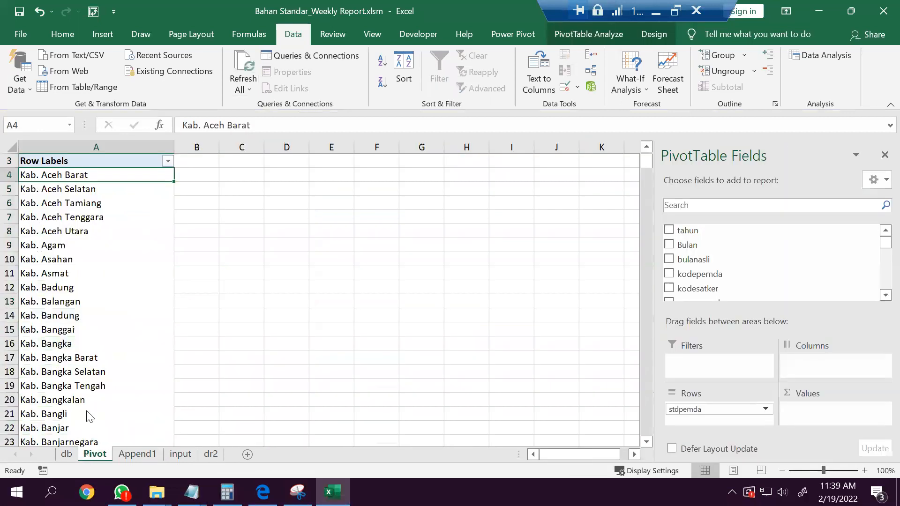
right_click(86, 306)
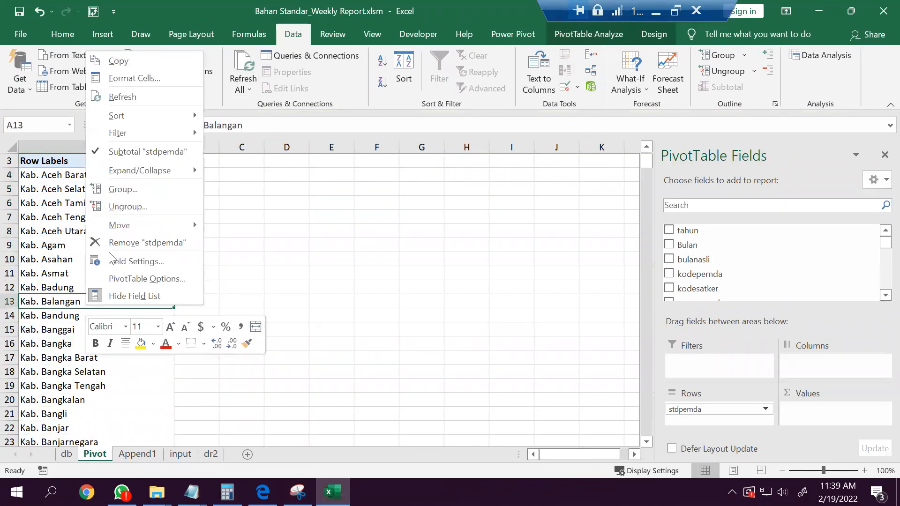
left_click(127, 99)
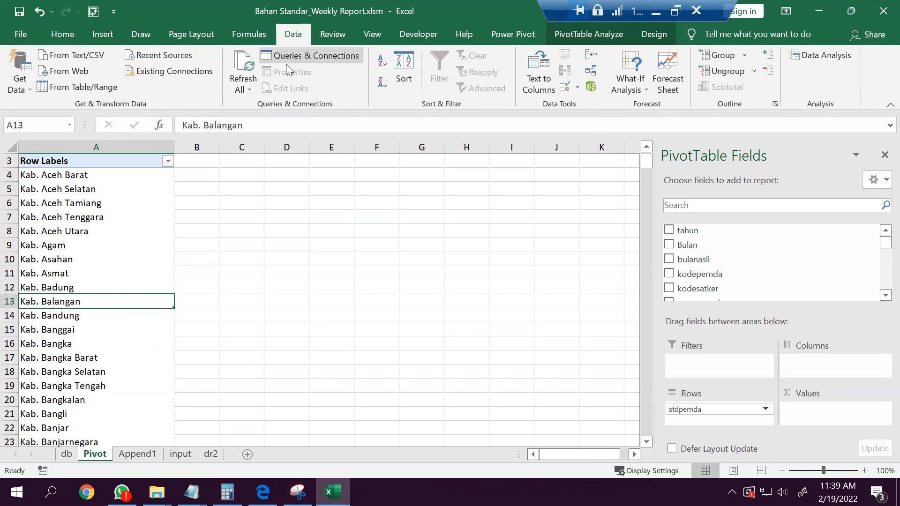
left_click(251, 91)
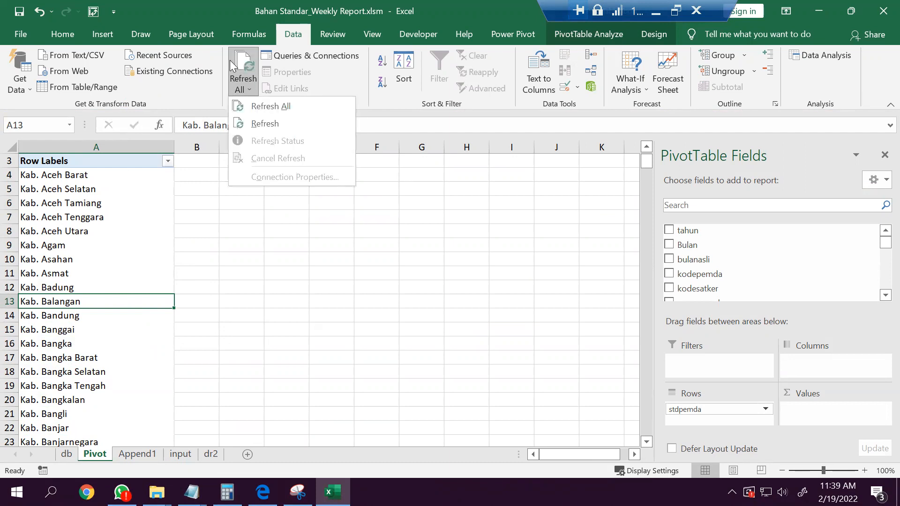
left_click(118, 244)
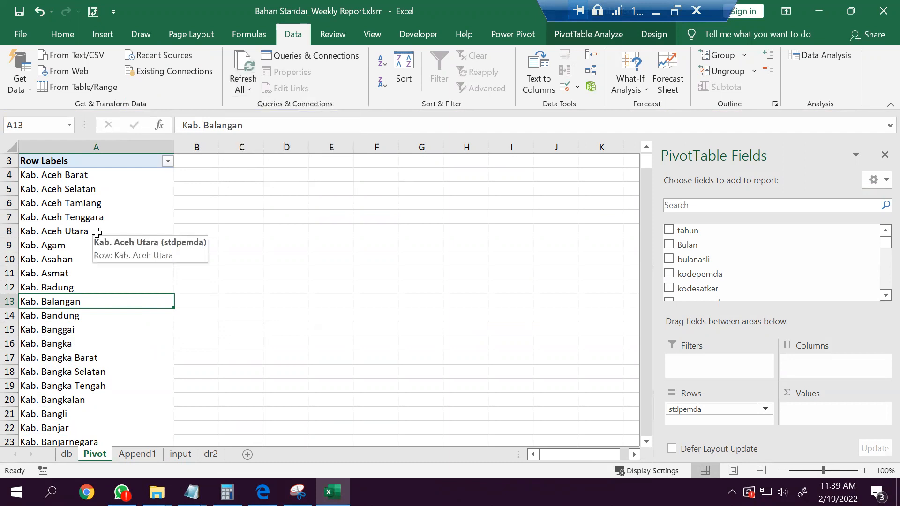
Examine the Data, Formulas, General and Advanced settings in Excel Options, and close the dialog.
left_click(20, 34)
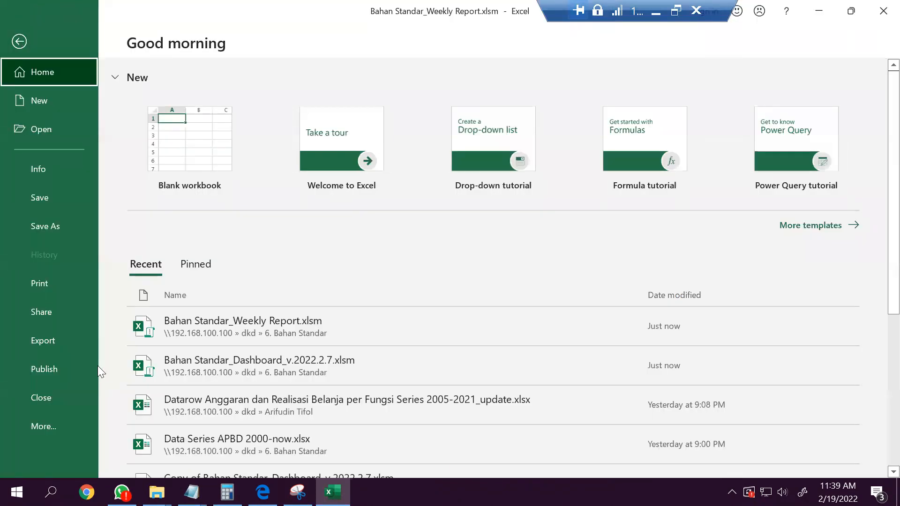
left_click(49, 420)
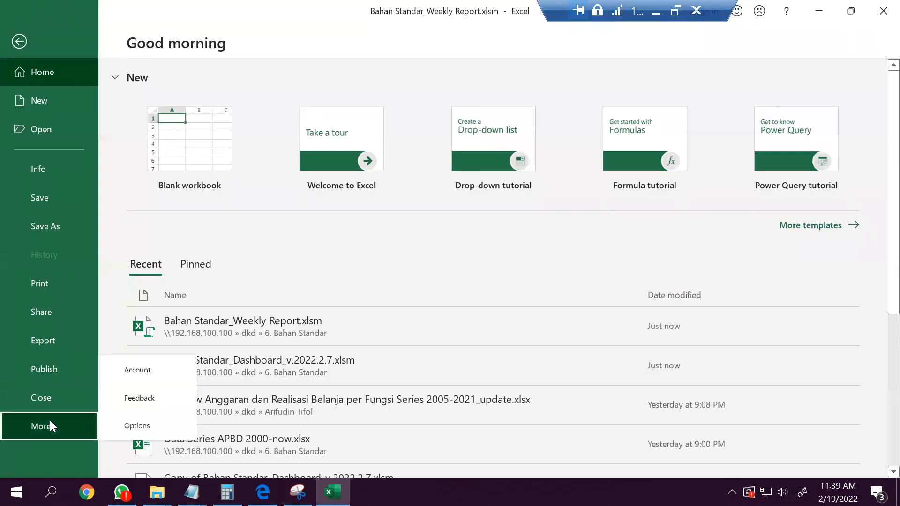
left_click(141, 425)
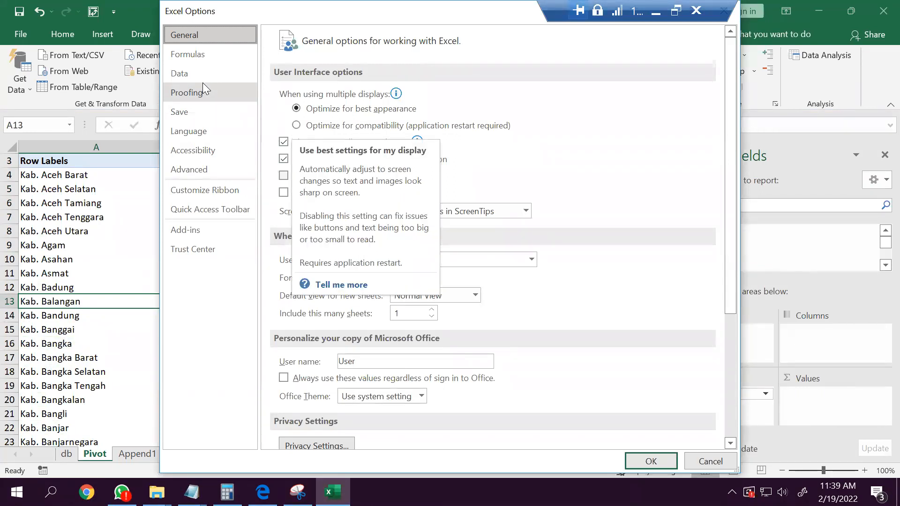
left_click(200, 71)
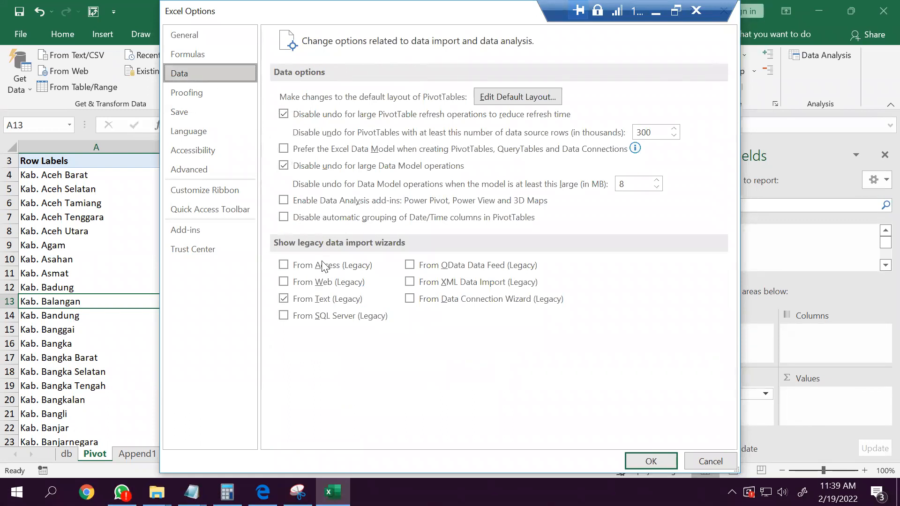
left_click(190, 55)
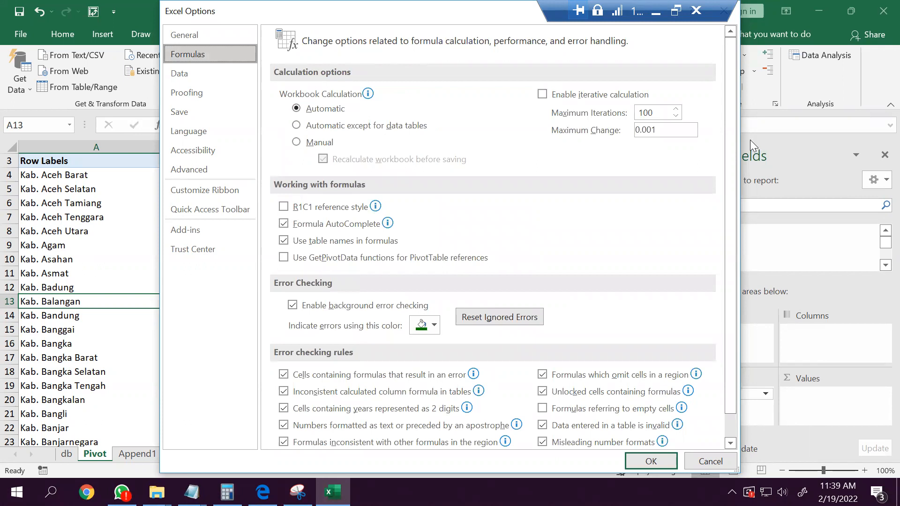
left_click_drag(731, 132, 729, 201)
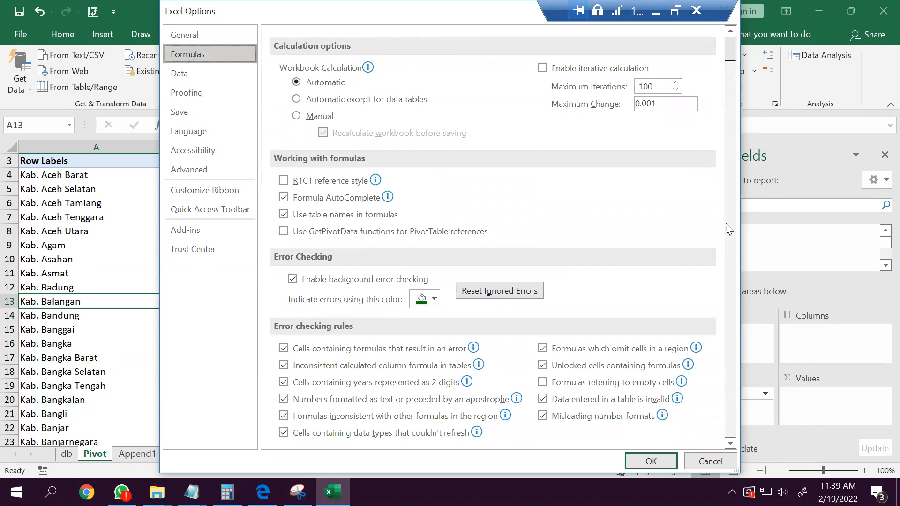
left_click(209, 36)
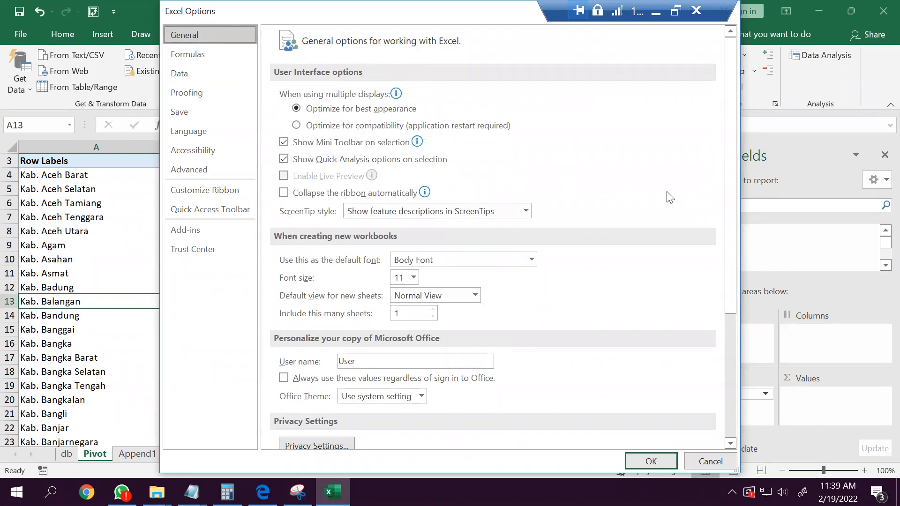
left_click_drag(729, 158, 728, 313)
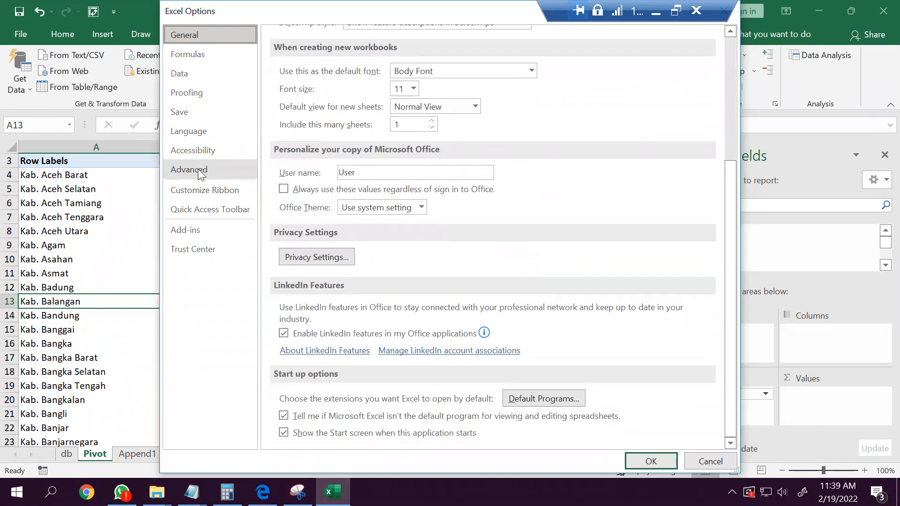
left_click(197, 150)
left_click(204, 167)
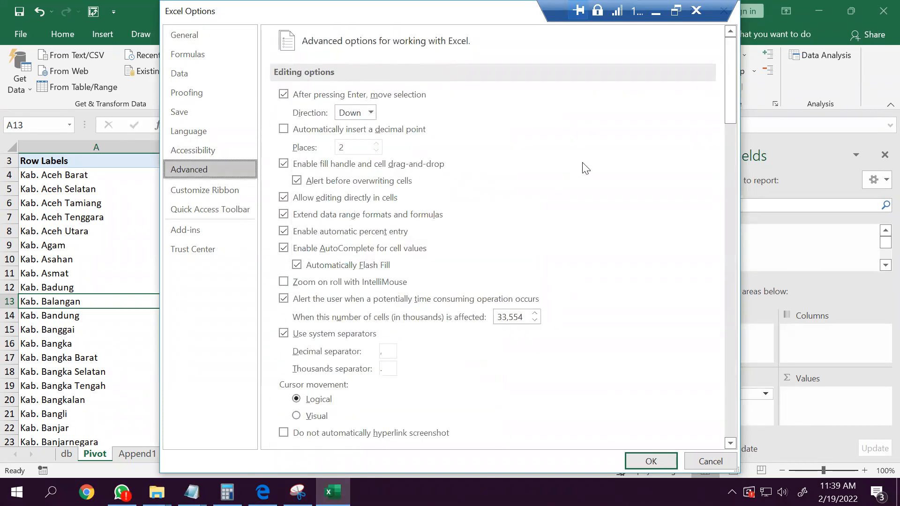
left_click_drag(726, 86, 750, 363)
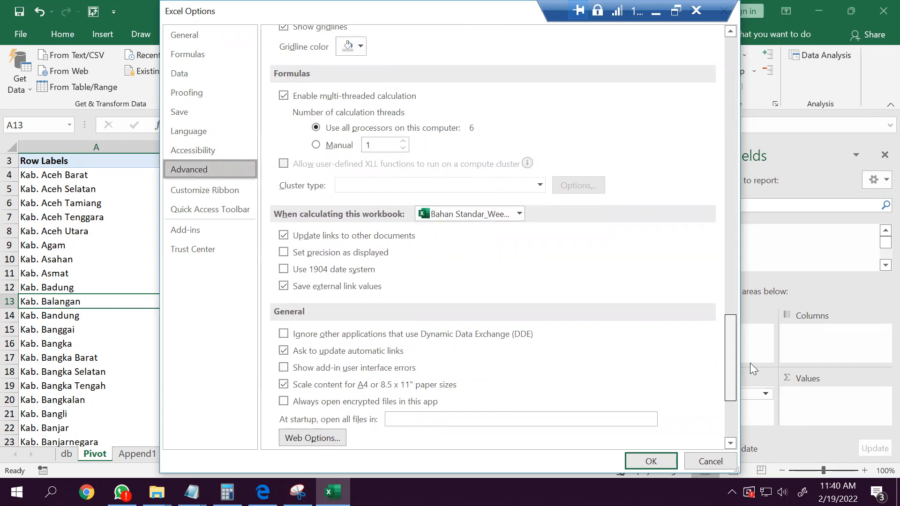
left_click_drag(750, 363, 758, 407)
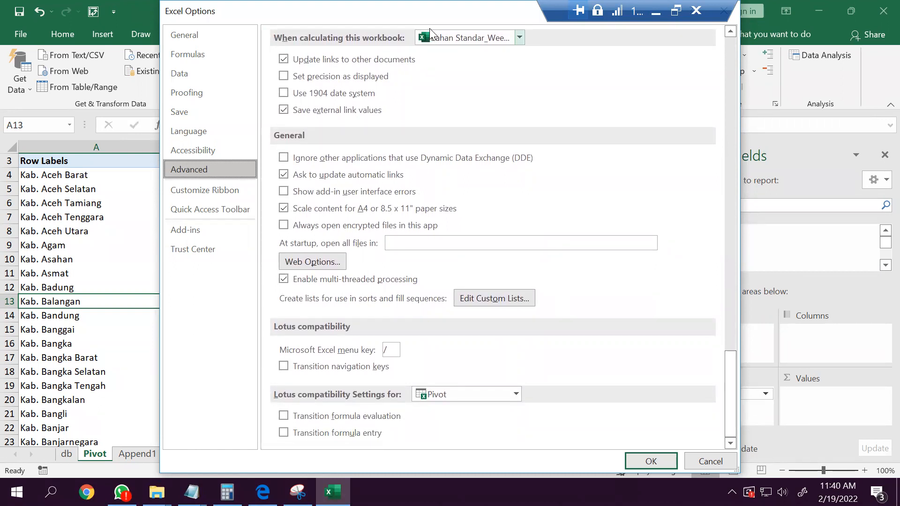
left_click_drag(428, 17, 366, 85)
left_click(662, 78)
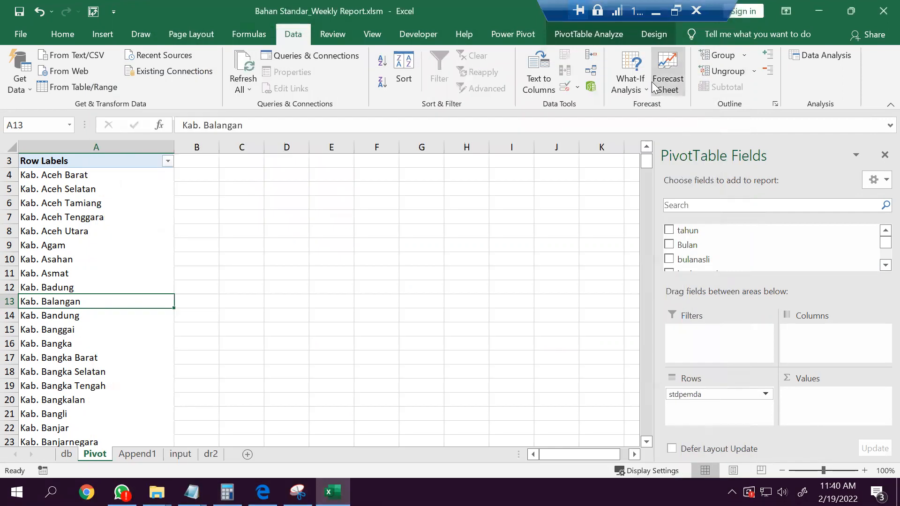
Review the workbook's list of queries and connections, and close the list.
left_click(304, 55)
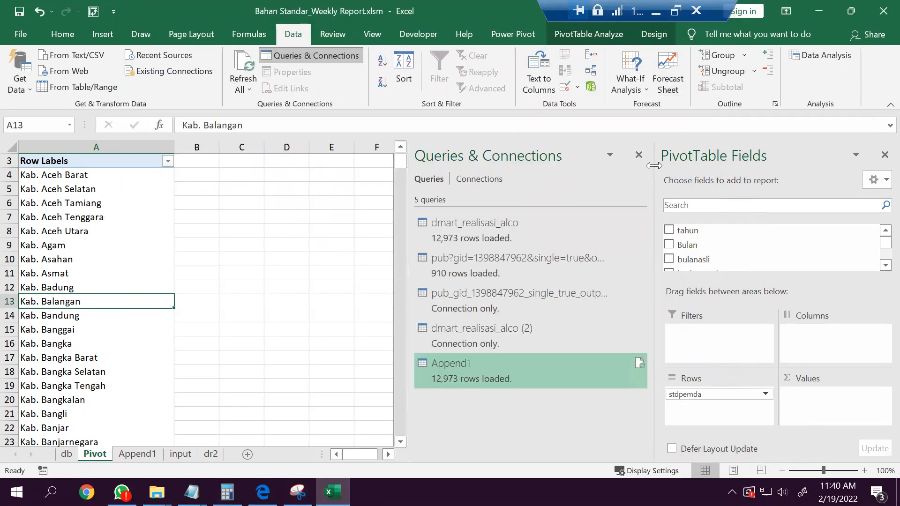
left_click(639, 156)
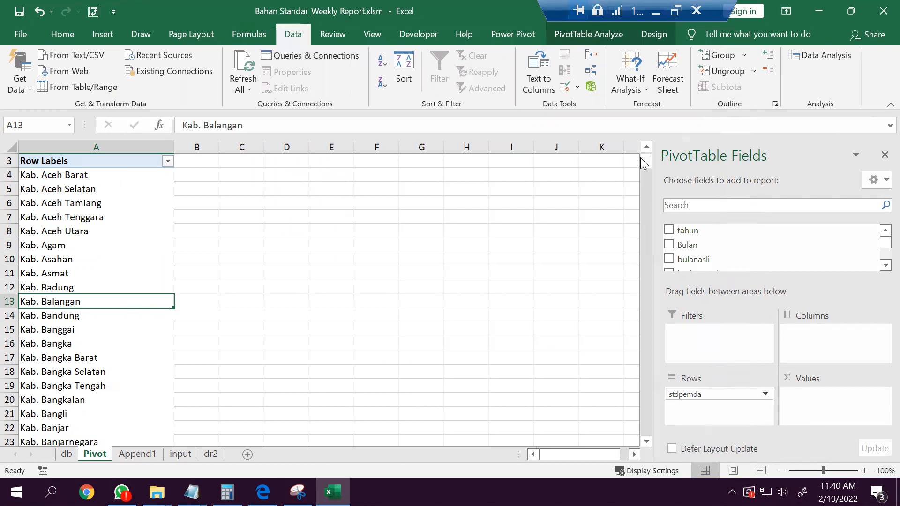
Return to the db sheet and close Bahan Standar_Weekly Report.xlsm, saving the changes.
left_click(66, 455)
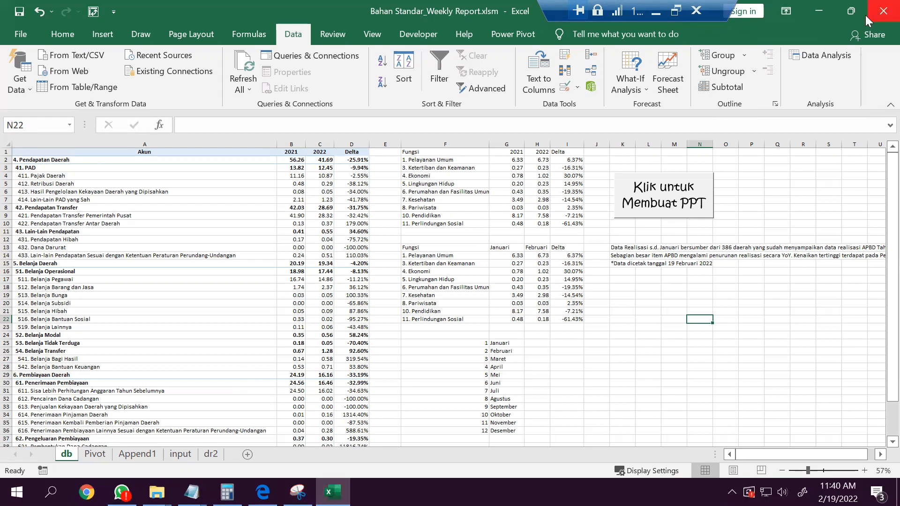
left_click(881, 13)
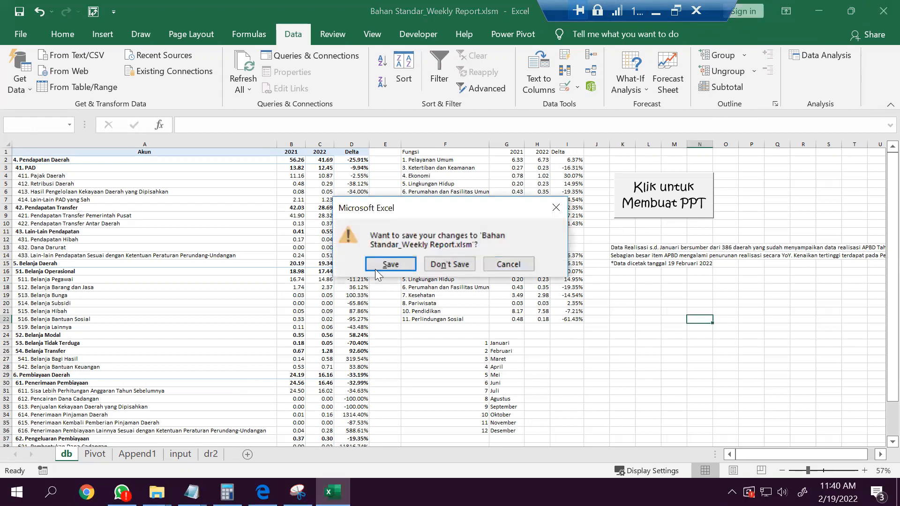
left_click(406, 264)
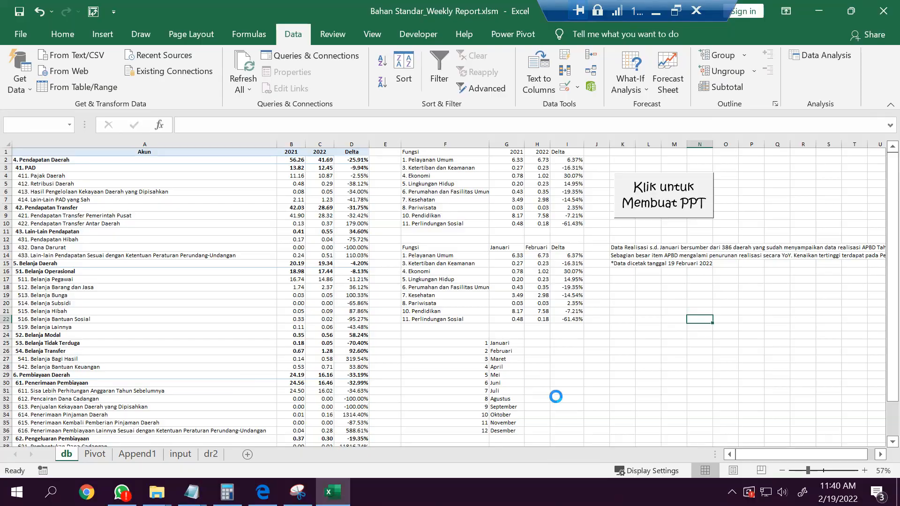